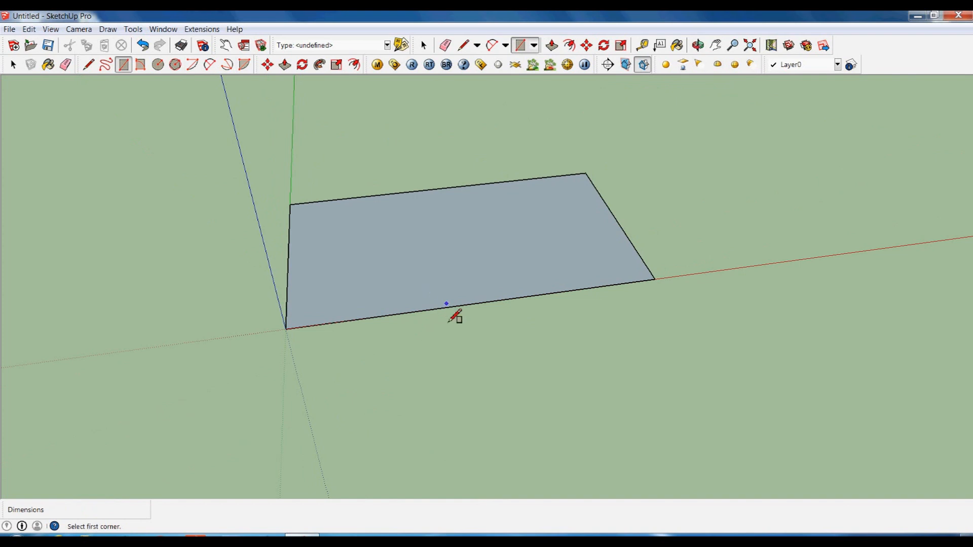
- Extrude the ground rectangle 3 m upward into a slab
key("p")
left_click_drag(512, 278, 515, 240)
type("3")
key("Return")
key("space")
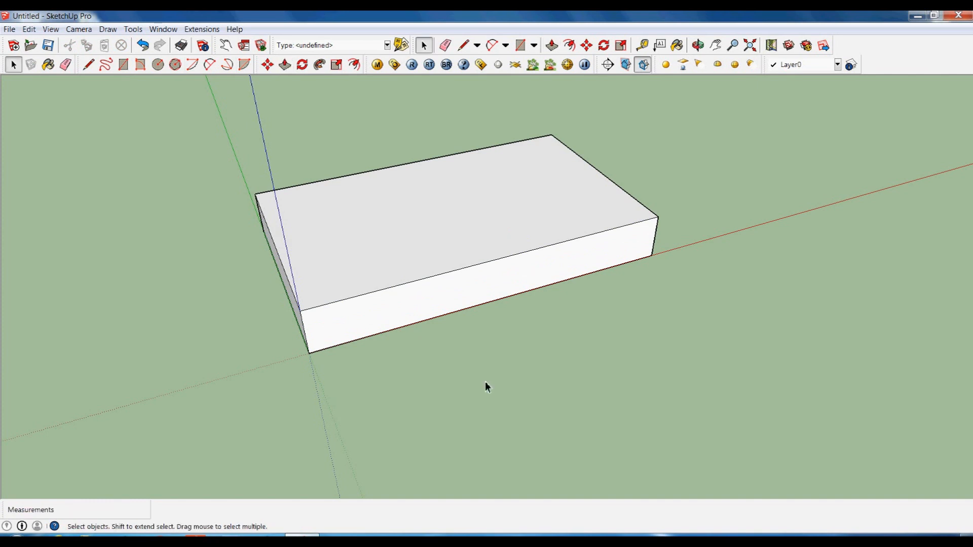
- Select the entire slab and make it a group
scroll(491, 354, "down", 3)
scroll(370, 358, "down", 2)
middle_click_drag(370, 358, 409, 366)
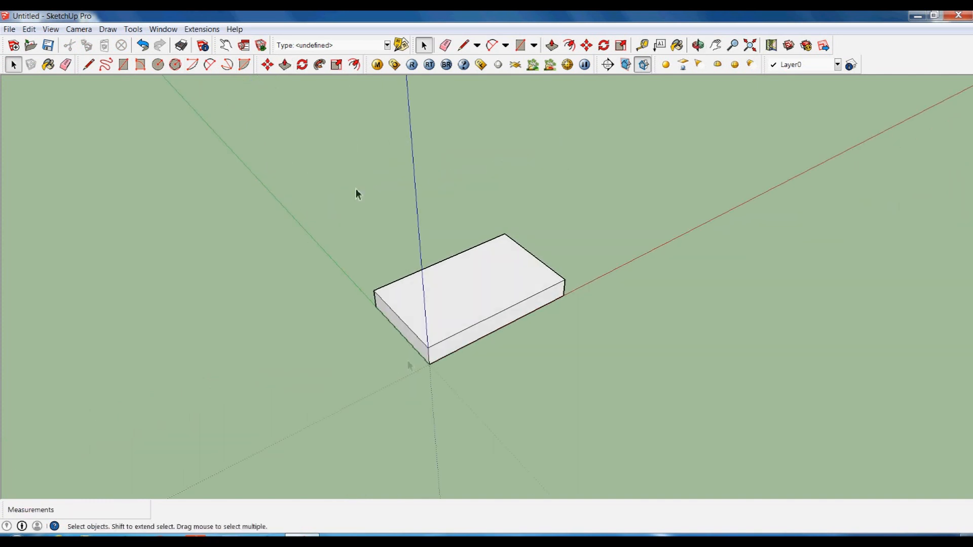
left_click_drag(340, 157, 577, 438)
right_click(494, 287)
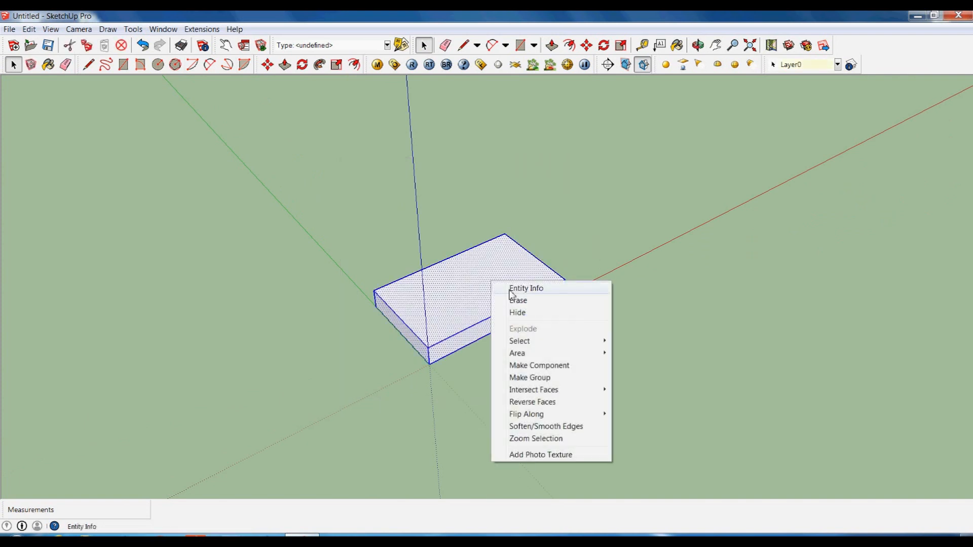
left_click(542, 378)
left_click(548, 389)
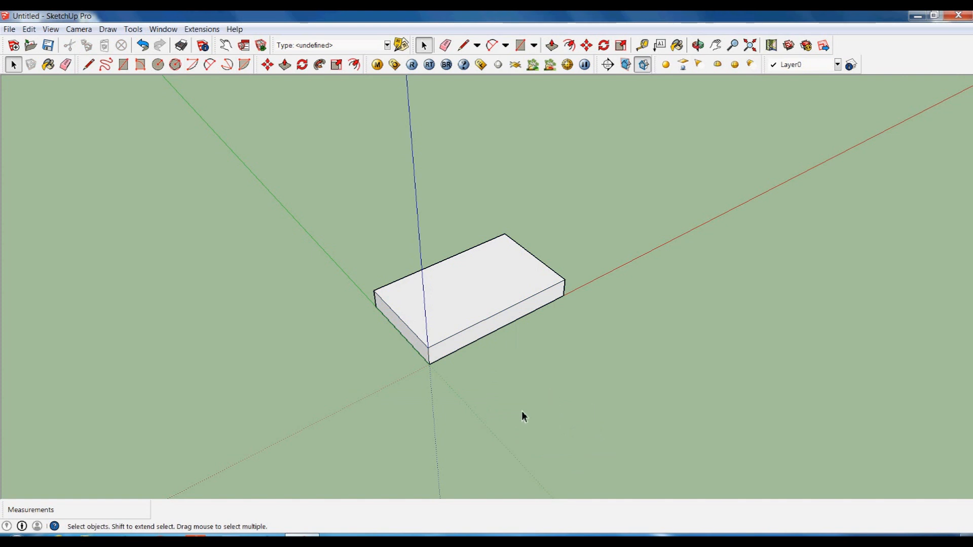
- Place a guide line across the slab's top, parallel to its front long edge and 8 m inward
key("t")
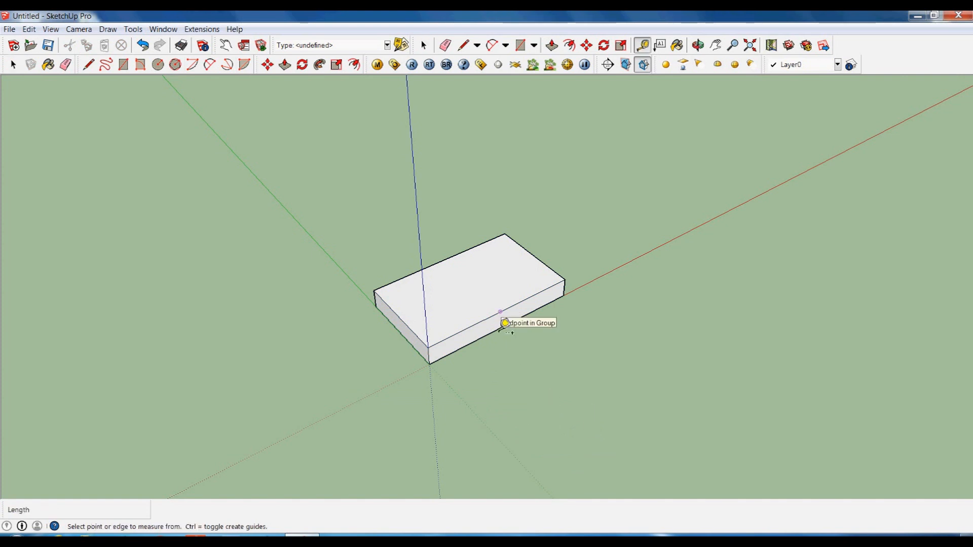
left_click(501, 312)
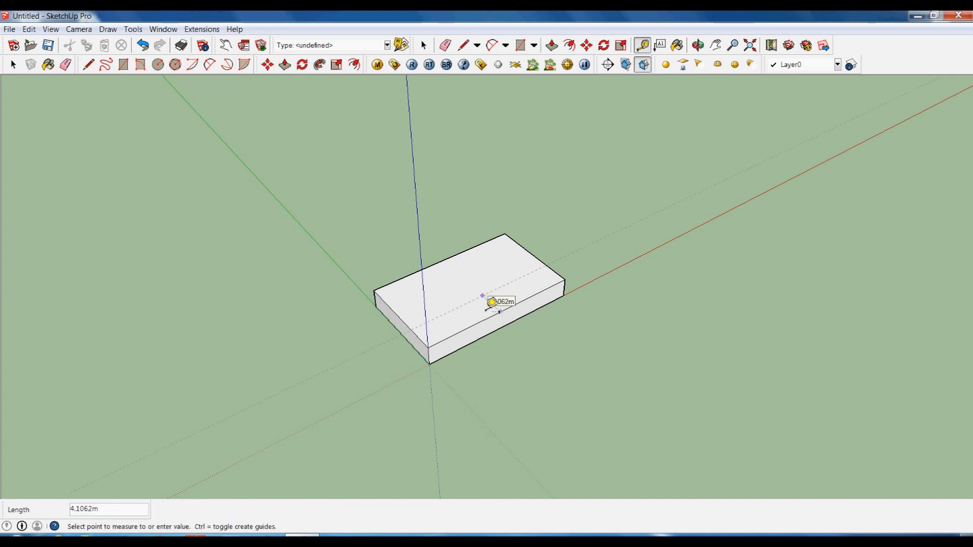
type("8")
key("Return")
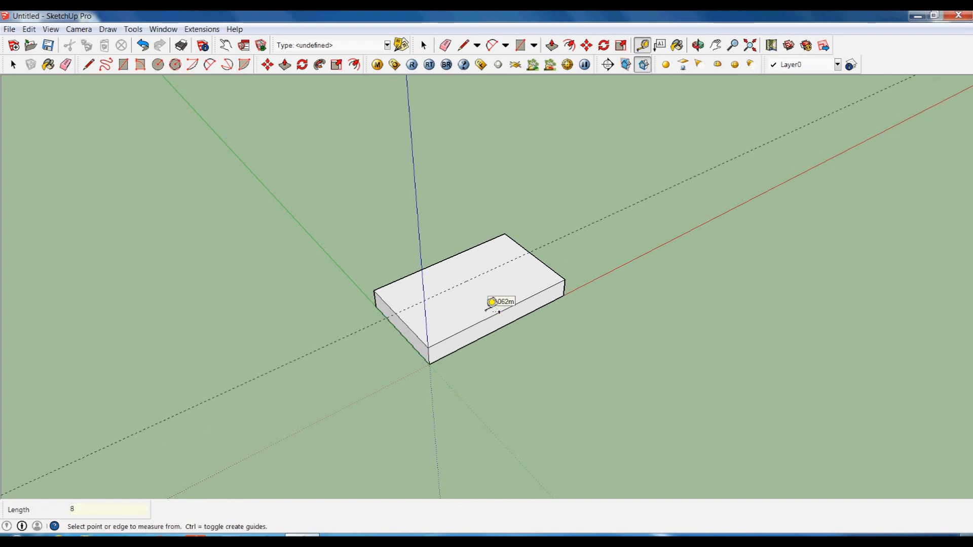
key("space")
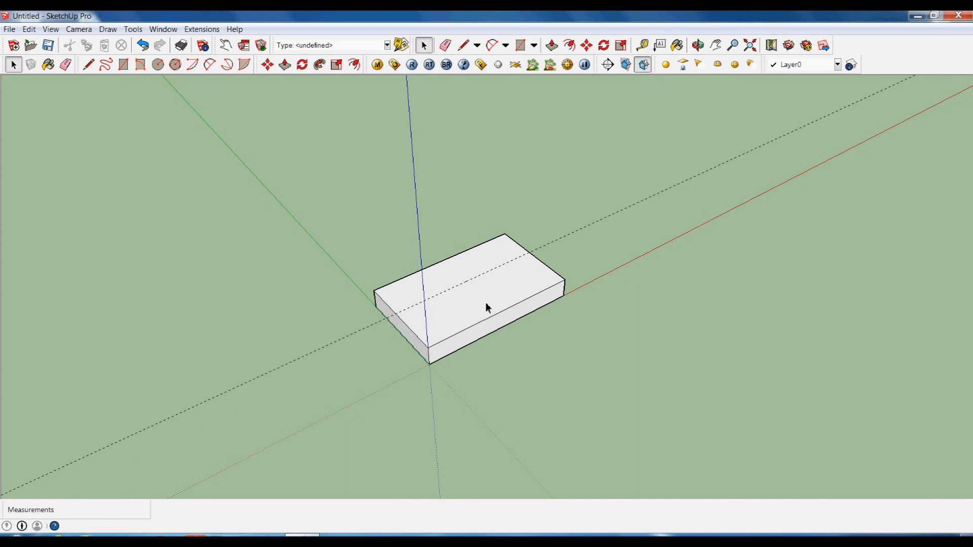
- Draw a rectangle on the slab's top between the guide line and the front long edge, spanning the slab's full length
key("r")
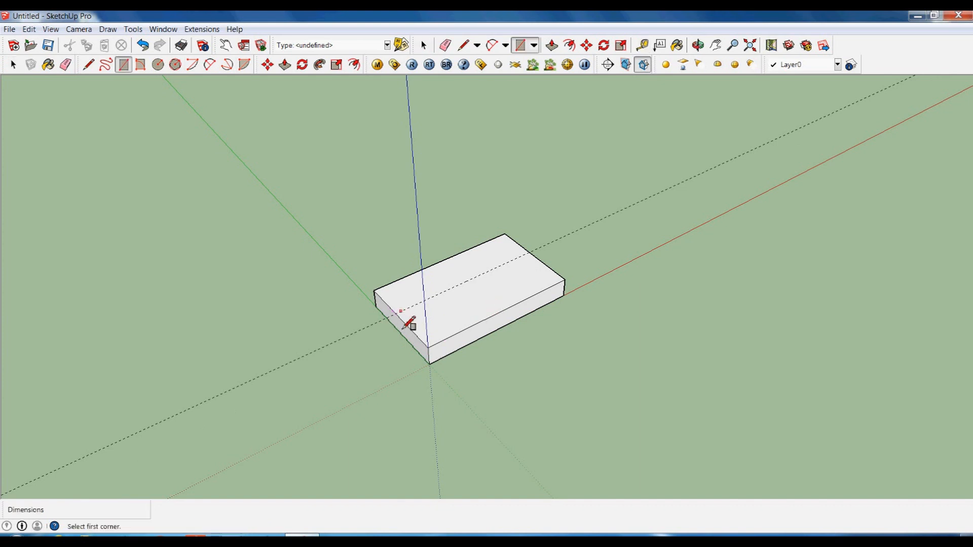
left_click(396, 315)
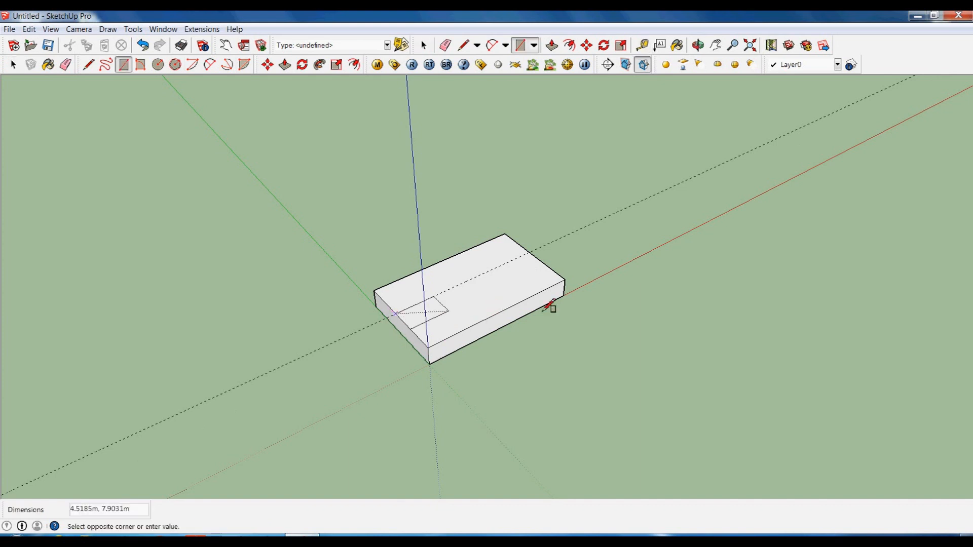
left_click(565, 284)
- Extrude the rectangle on the slab 30 m upward into a tall block
key("p")
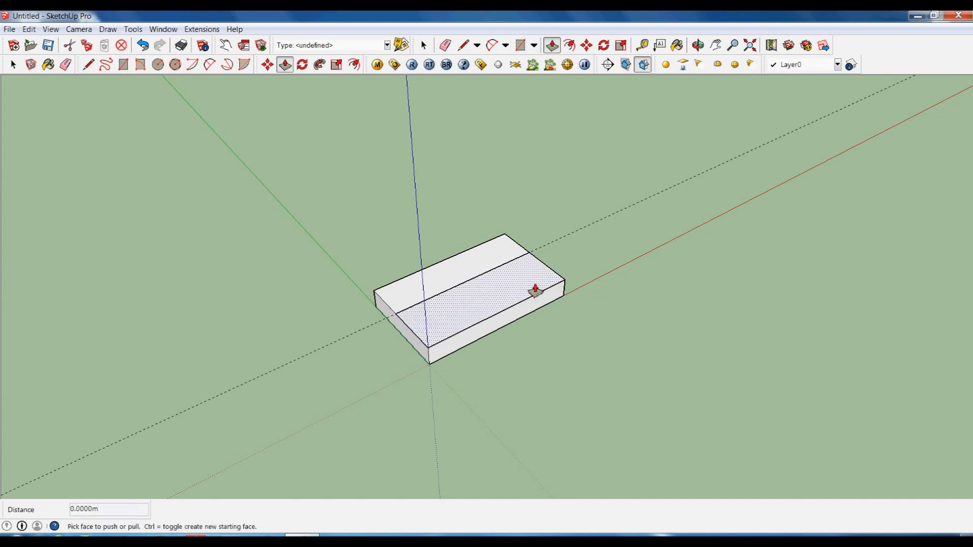
left_click(535, 291)
left_click_drag(504, 307, 542, 203)
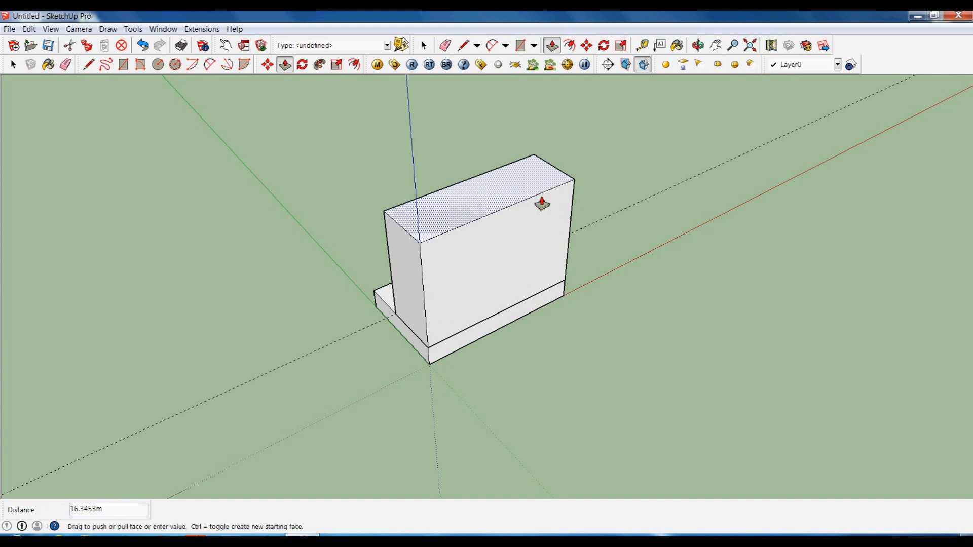
type("30")
key("Return")
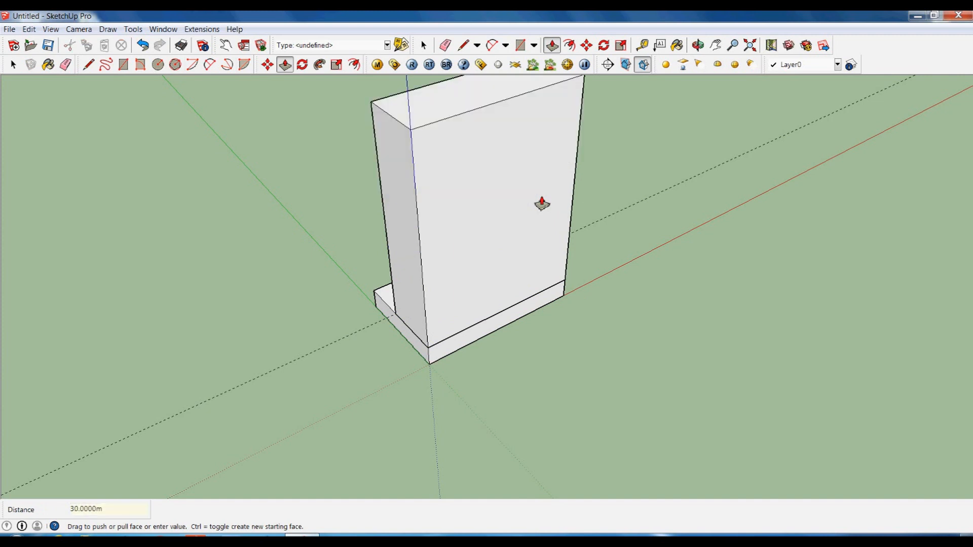
key("space")
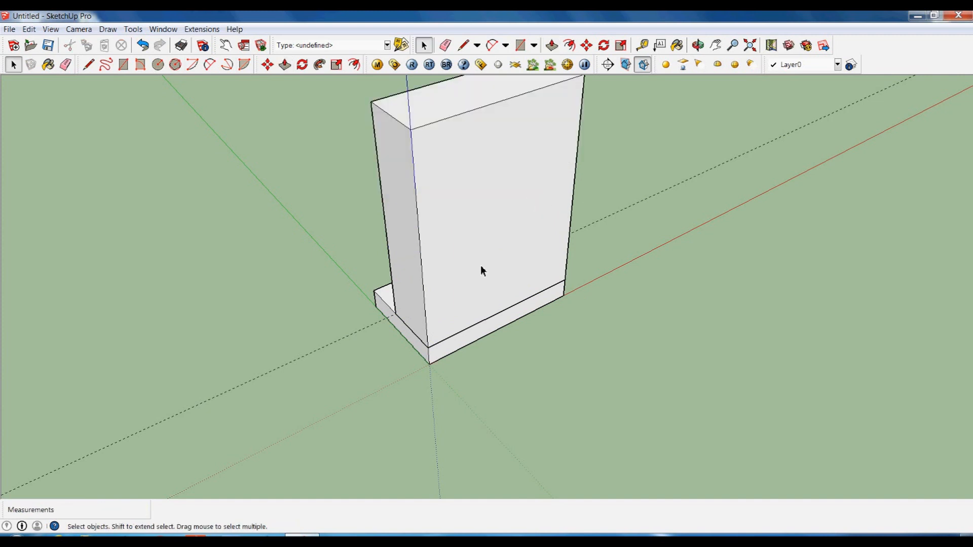
- Place a guide line across the tall block's top, parallel to its short edge above the origin side and 8 m inward
middle_click_drag(478, 271, 507, 324)
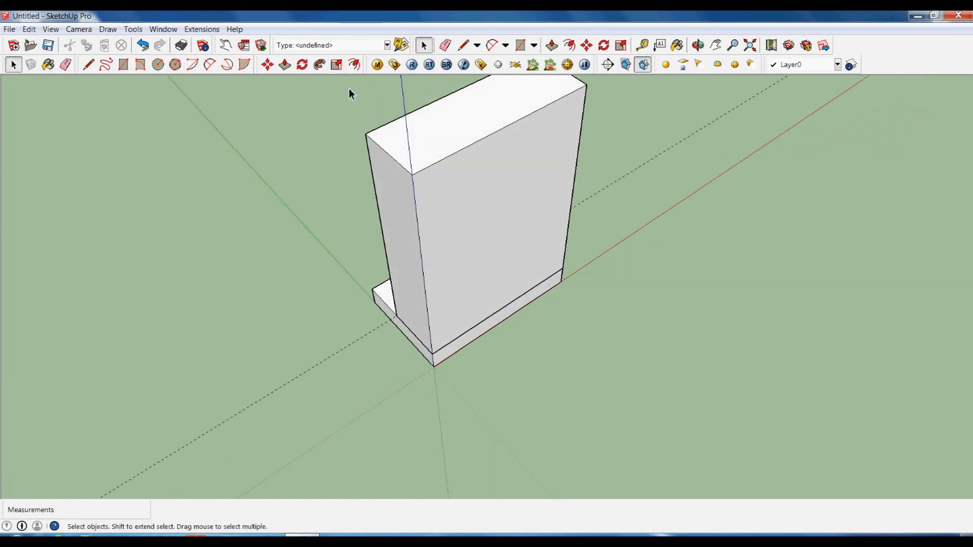
key("t")
left_click(388, 153)
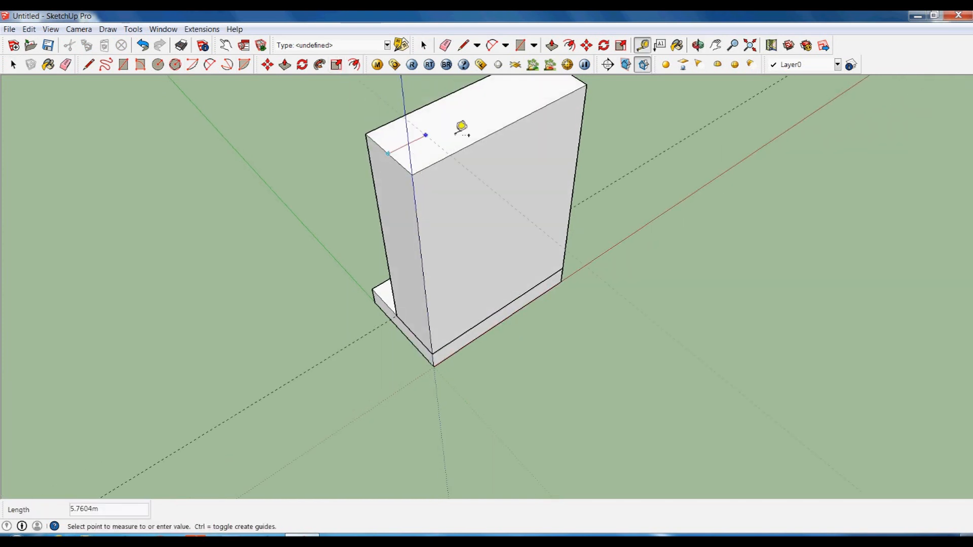
left_click(459, 124)
type("8")
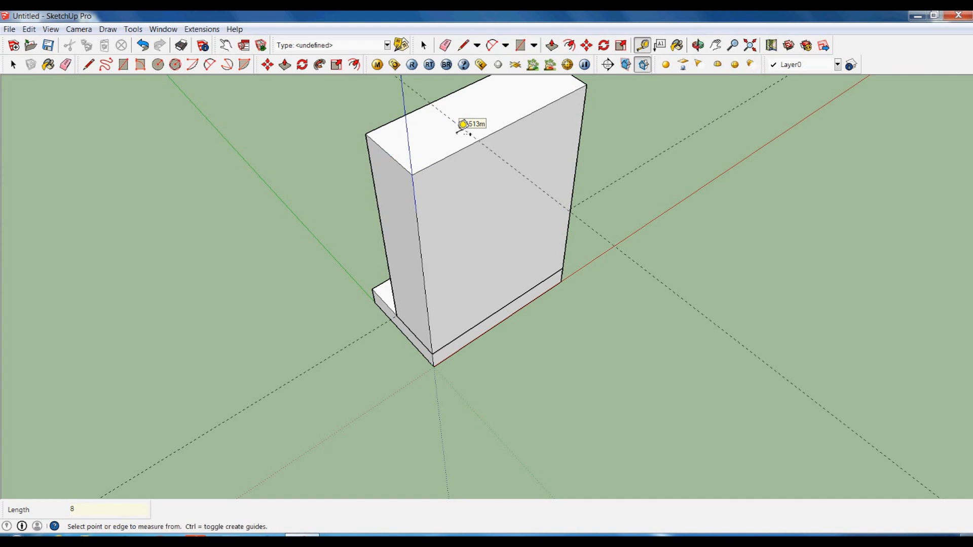
- Draw a line along the guide to split the block's top face from one long edge to the other
type("l")
left_click(430, 104)
left_click(481, 164)
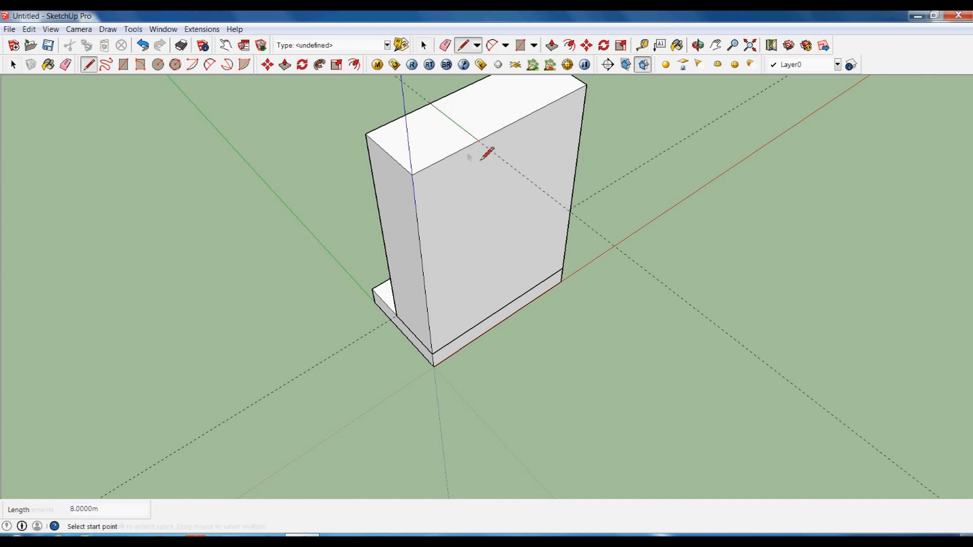
key("space")
- Push the split-off square end of the block's top face down 20 m to form a step
key("p")
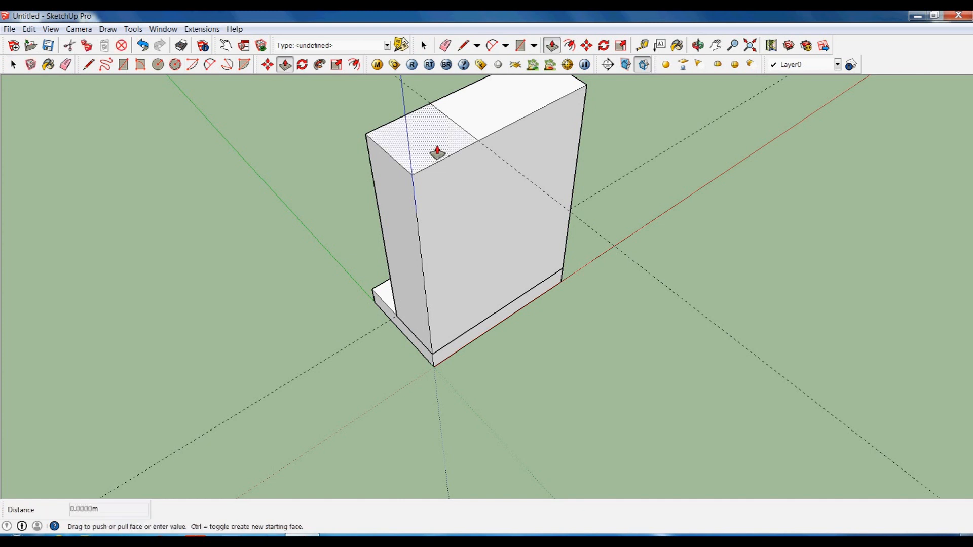
left_click_drag(437, 152, 444, 191)
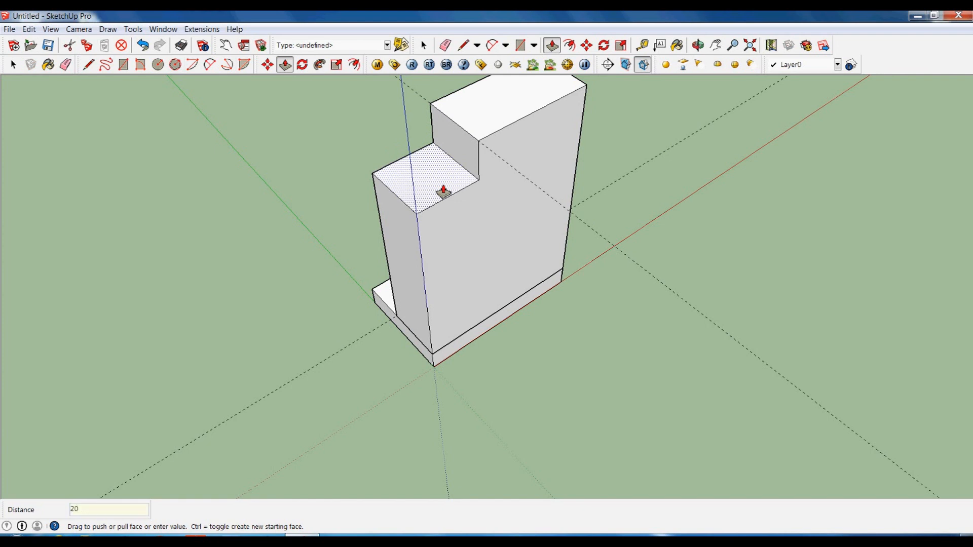
key("Return")
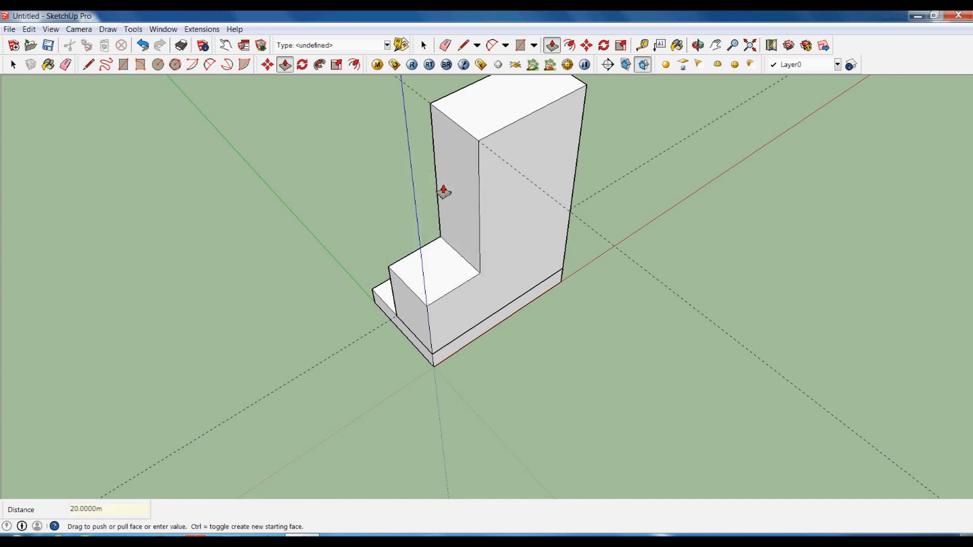
key("space")
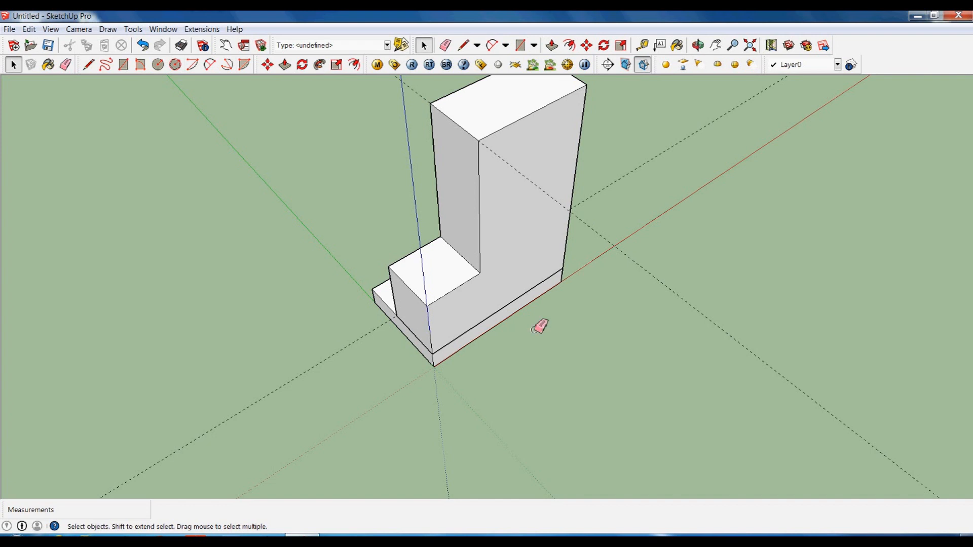
- Erase both guide lines and make the L-shaped block a group
key("e")
key("space")
mouse_move(302, 419)
middle_mouse_down()
mouse_move(395, 395)
mouse_move(500, 316)
mouse_move(399, 190)
middle_mouse_up()
left_click_drag(414, 144, 550, 421)
right_click(490, 287)
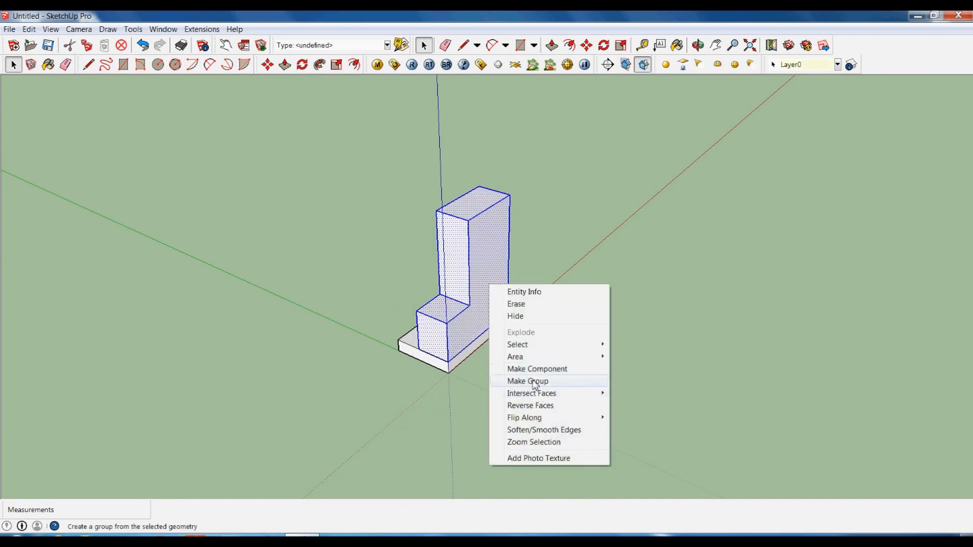
left_click(535, 385)
left_click(523, 393)
- Draw an 8 m by 8 m rectangle covering the top of the L-shaped block's lower step
middle_click_drag(523, 394, 737, 426)
scroll(458, 307, "up", 3)
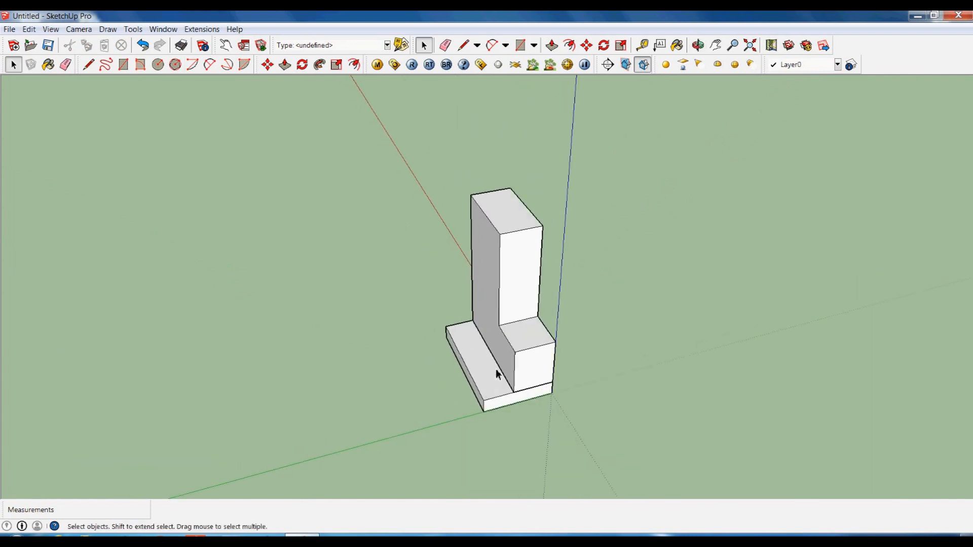
middle_click_drag(650, 383, 493, 380)
middle_click_drag(490, 336, 469, 373)
scroll(469, 370, "up", 2)
key("r")
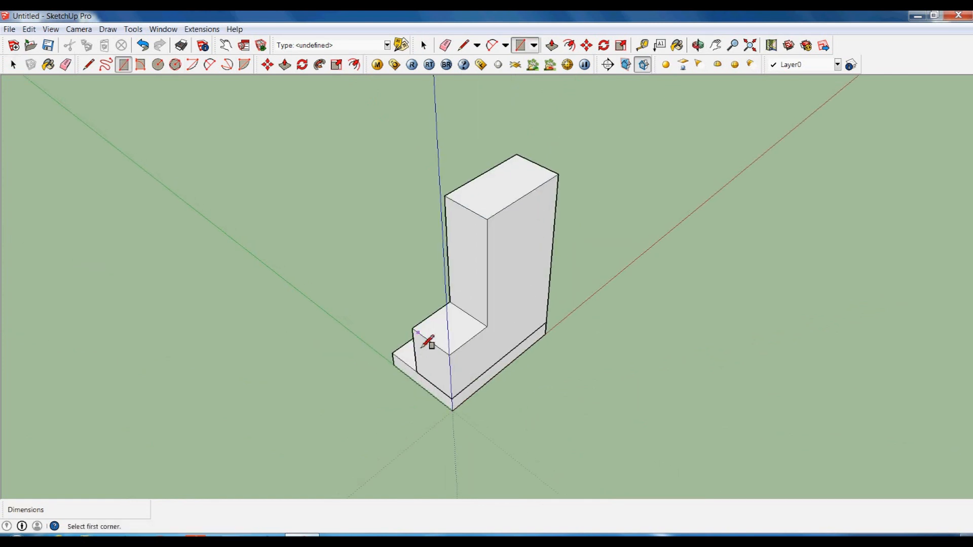
left_click(413, 328)
left_click(489, 340)
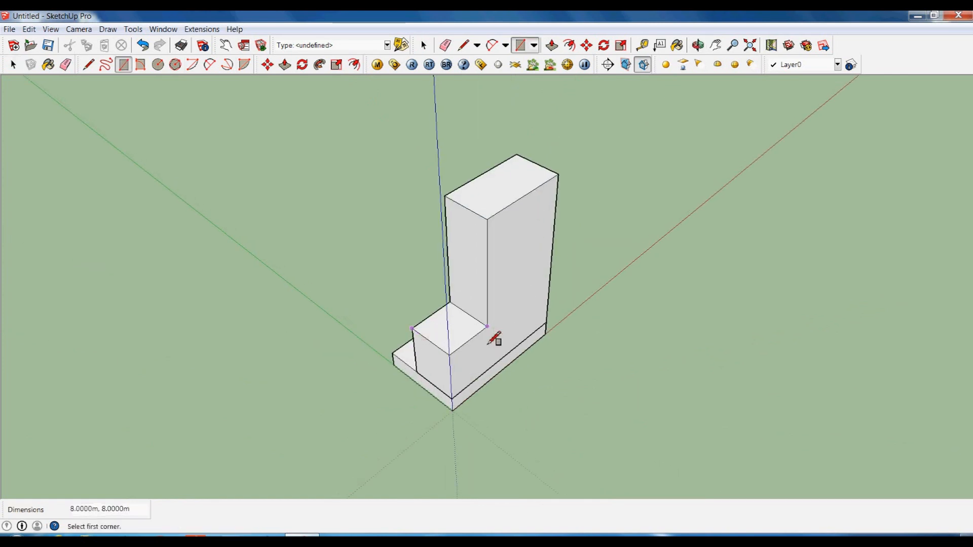
- Extrude the square on the lower step 35 m upward into a tower
key("p")
left_click(461, 345)
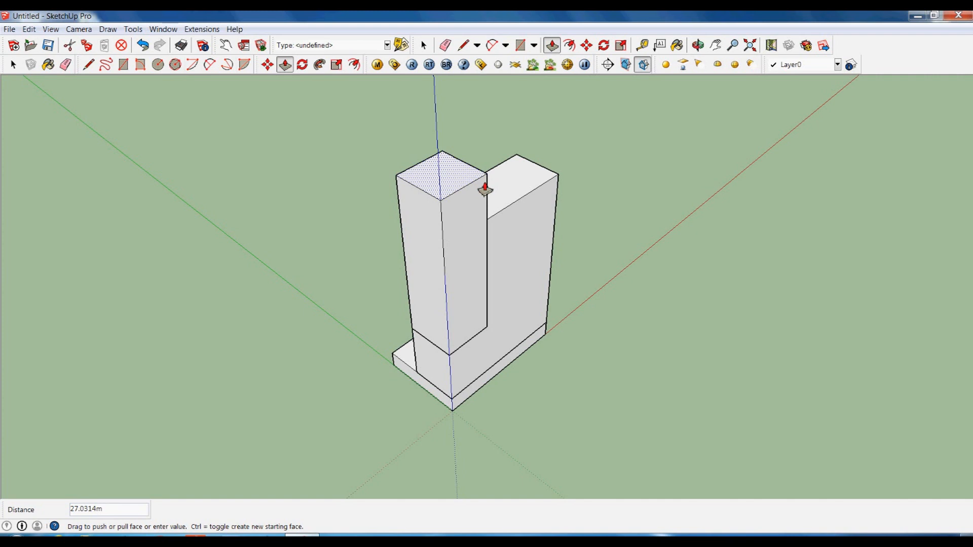
type("35")
key("Return")
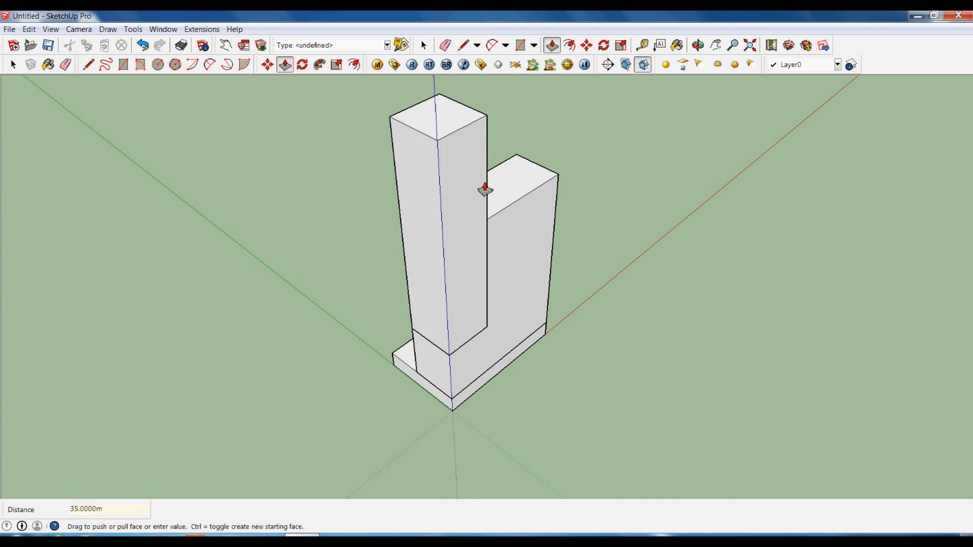
key("space")
- Draw a line across the tower's inner side face where it meets the top of the L-shaped block
middle_click_drag(647, 280, 334, 292)
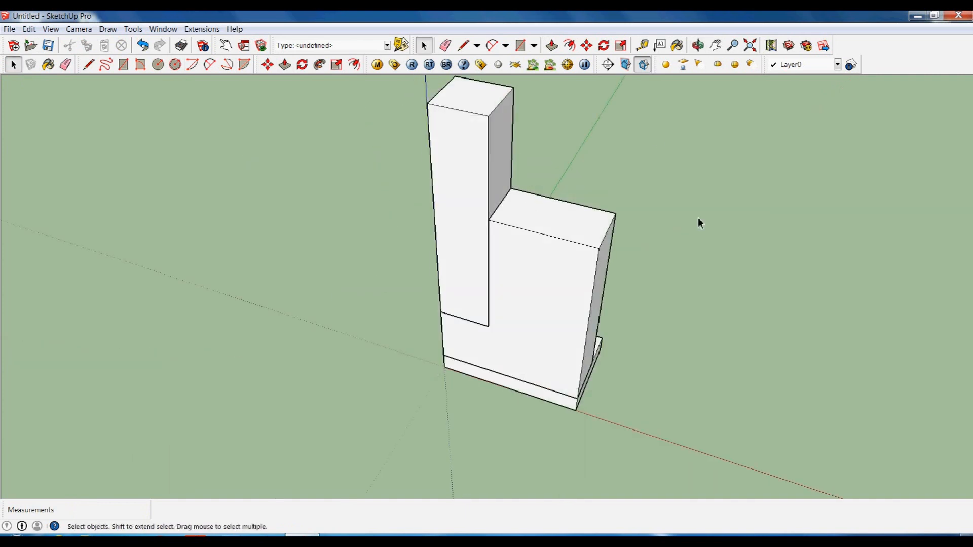
scroll(639, 152, "up", 3)
key("l")
left_click(410, 262)
left_click(451, 227)
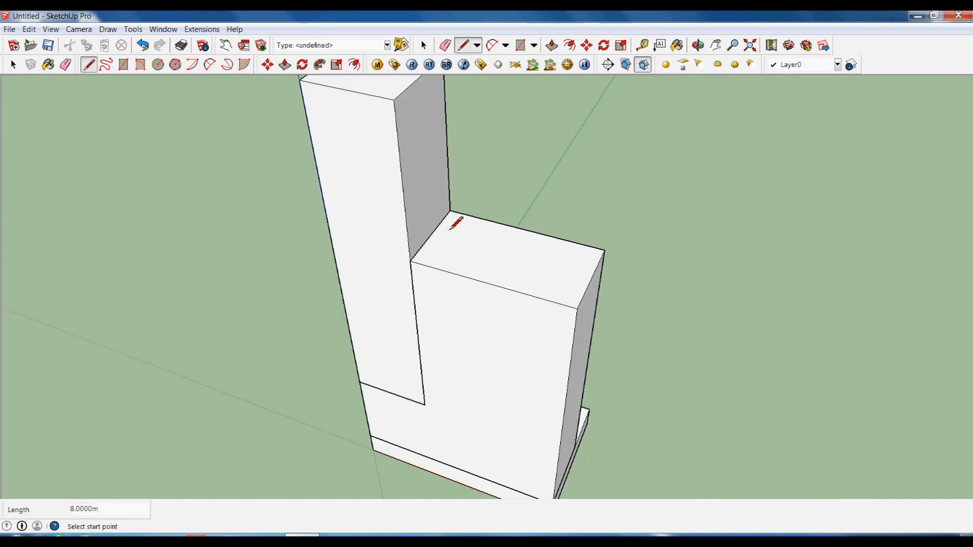
key("space")
- Pull the upper part of the tower's inner side face over the L-shaped block until flush with its far end
key("p")
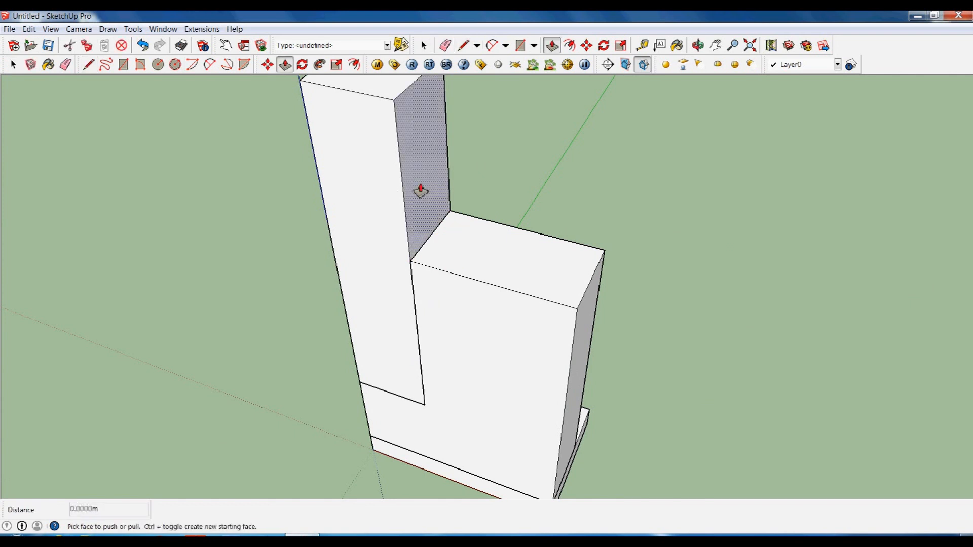
left_click(501, 259)
left_click(587, 319)
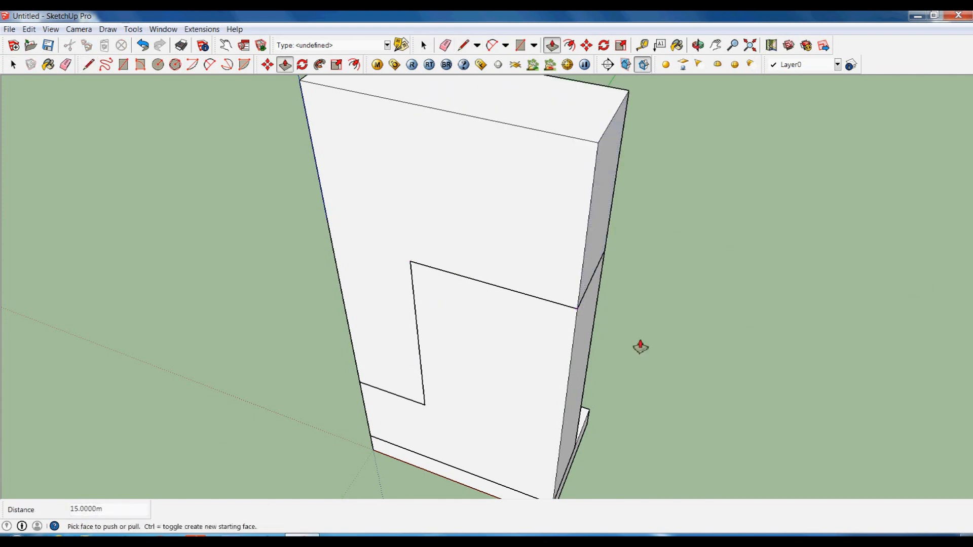
key("space")
- Select all connected geometry of the upper overhanging volume and make it a group
scroll(628, 365, "down", 3)
middle_click_drag(408, 445, 514, 237)
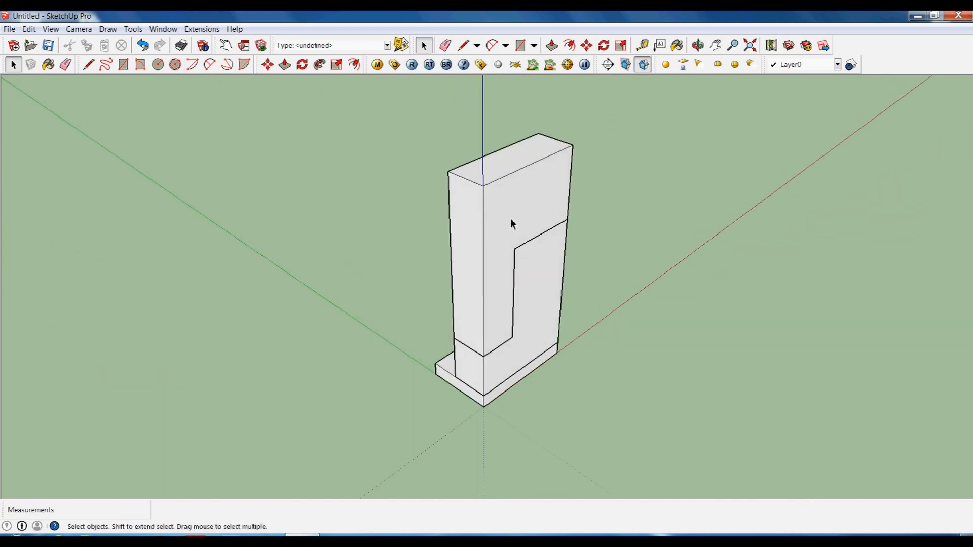
triple_click(512, 222)
right_click(510, 217)
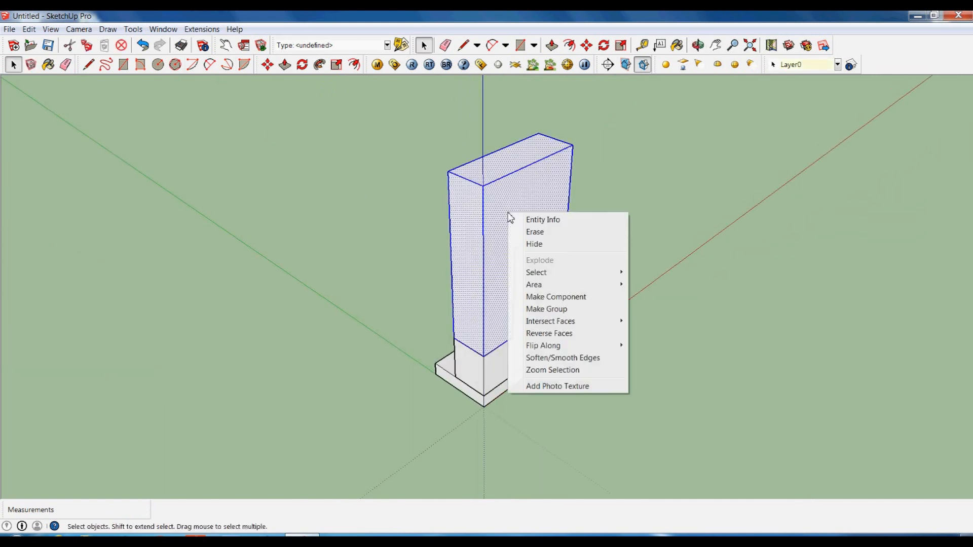
left_click(553, 310)
left_click(608, 359)
middle_click_drag(640, 351, 494, 324)
scroll(486, 327, "up", 2)
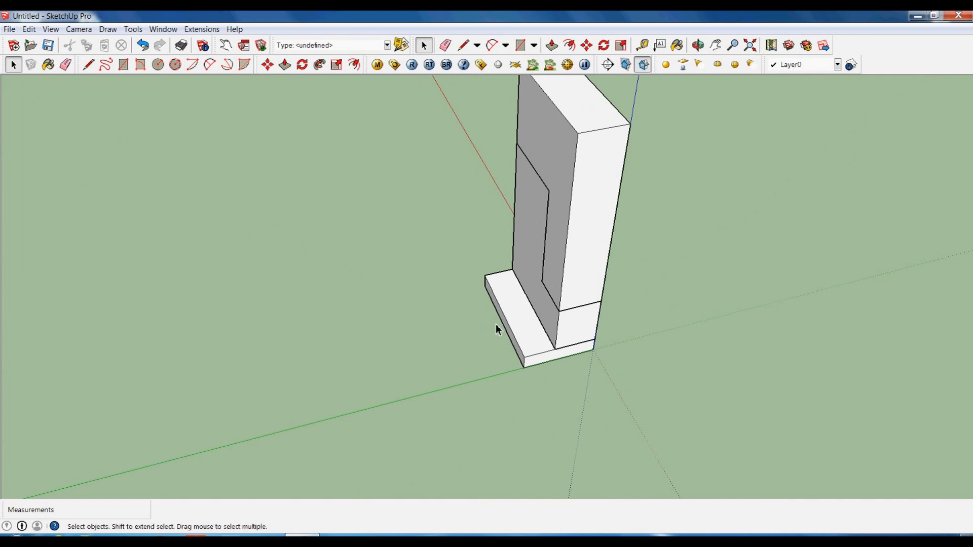
- Place a guide line 4.5 m in from the base slab's outer long edge, on the exposed strip beside the tower
key("t")
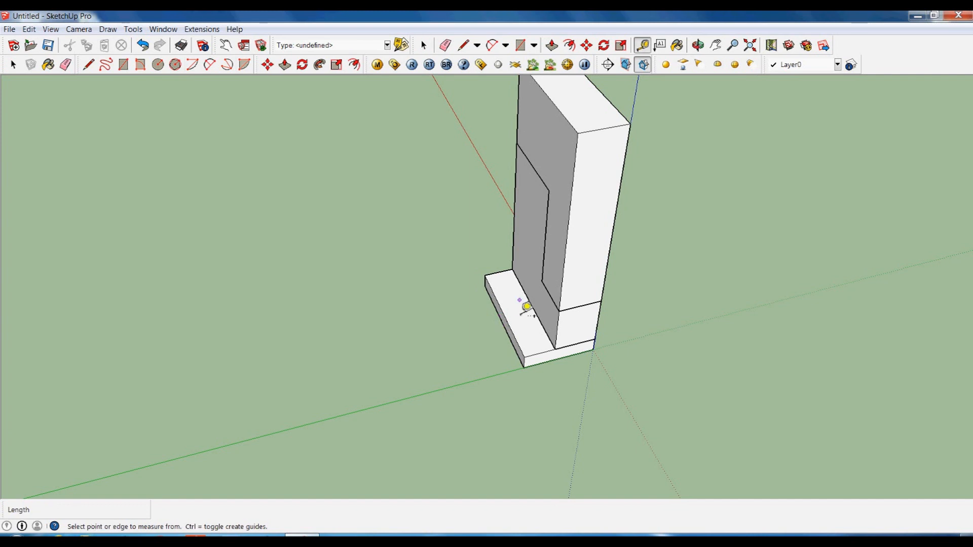
left_click(507, 321)
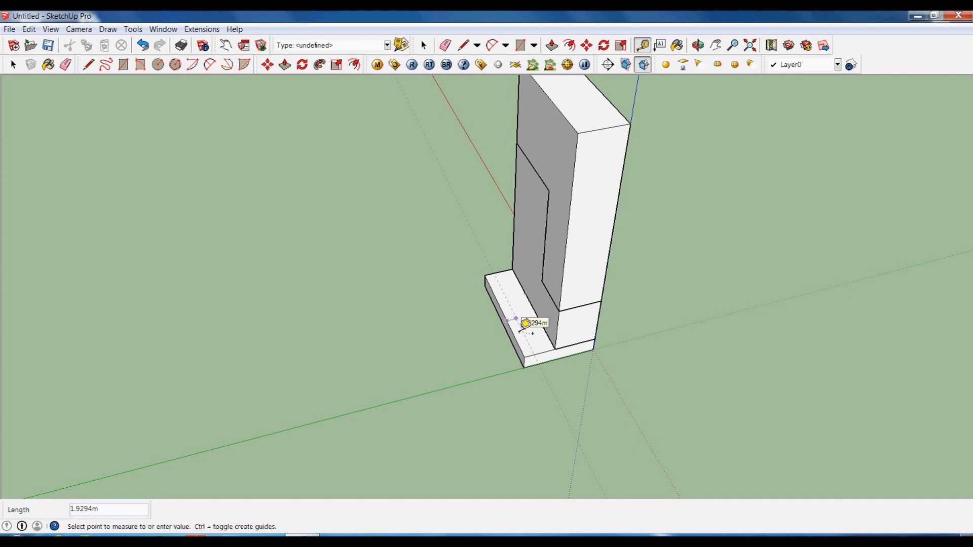
type("4.5")
key("Return")
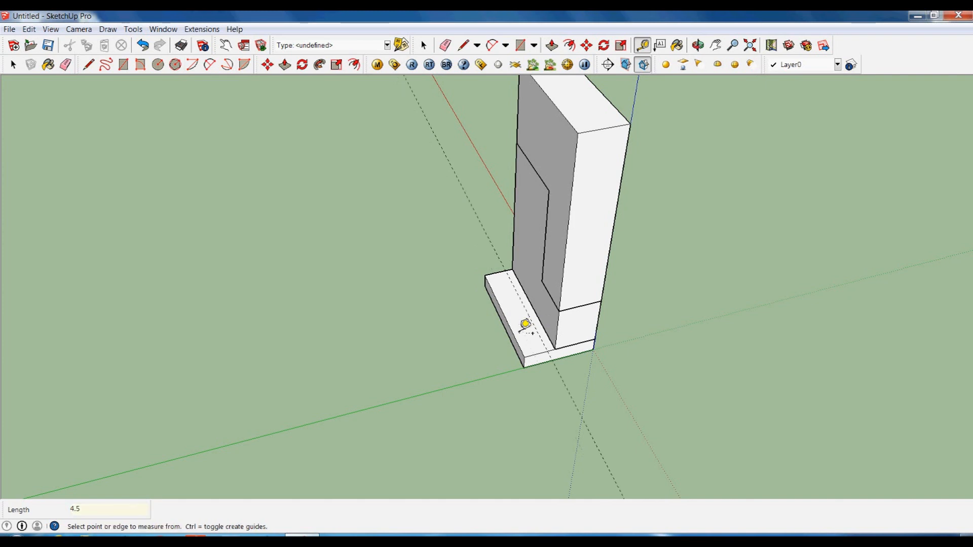
- Draw a 23 × 4.5 m rectangle between the slab's outer edge and the guide, and extrude it 8 m upward
key("r")
left_click(485, 275)
left_click(553, 353)
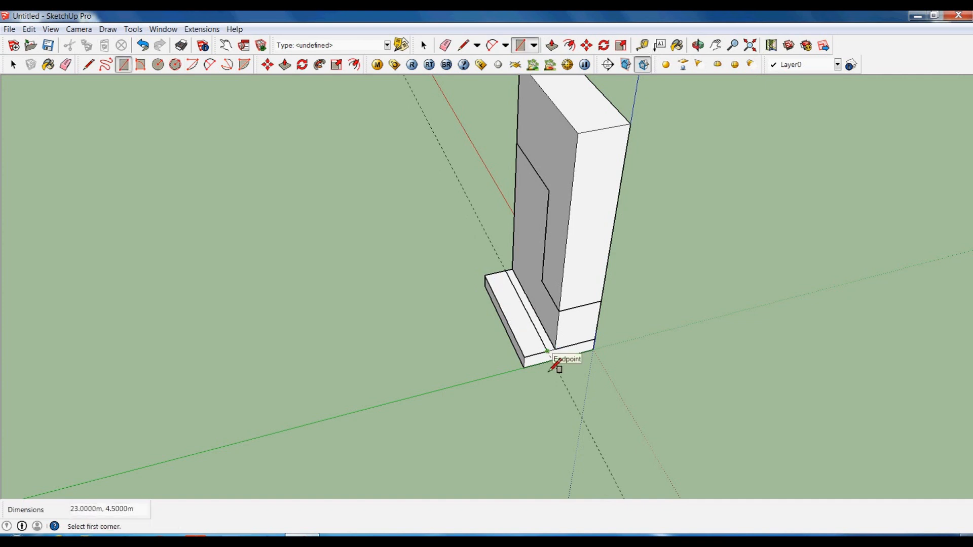
key("p")
left_click(543, 354)
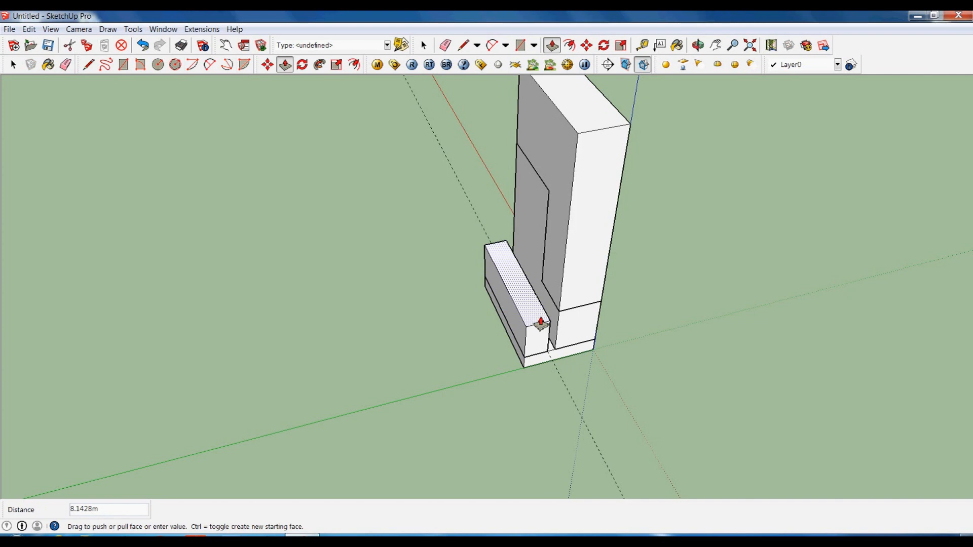
key("Return")
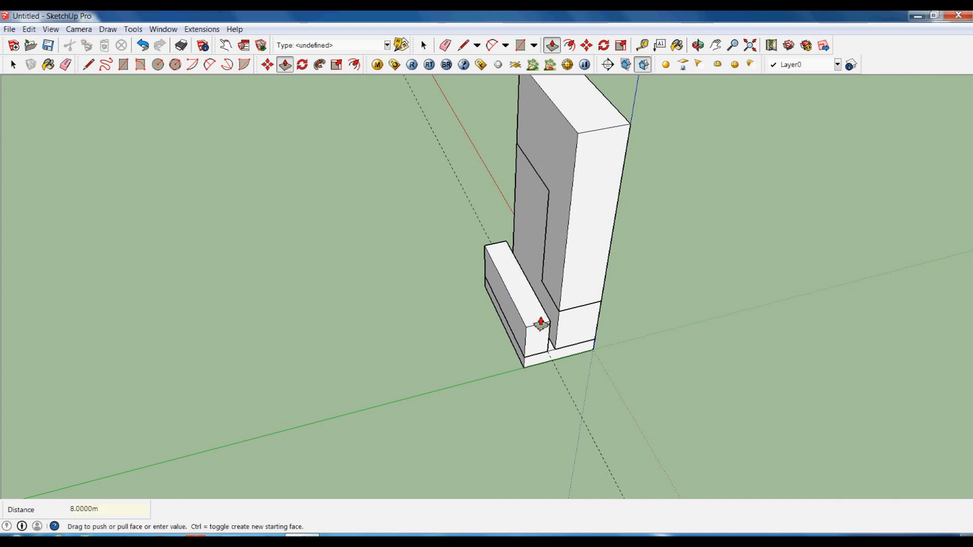
- Select all connected geometry of the 8 m high block and make it a group
key("space")
middle_click_drag(549, 393, 441, 362)
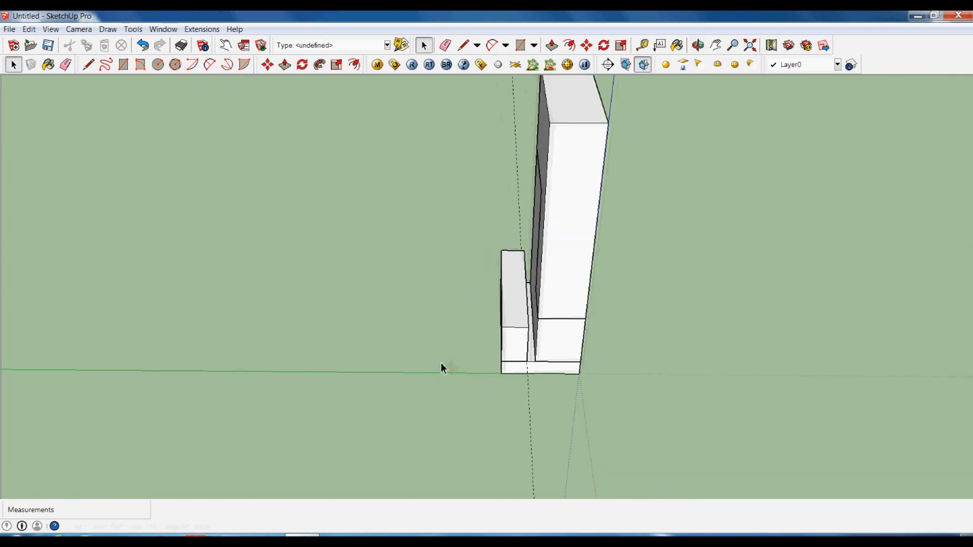
left_click(519, 299)
right_click(519, 302)
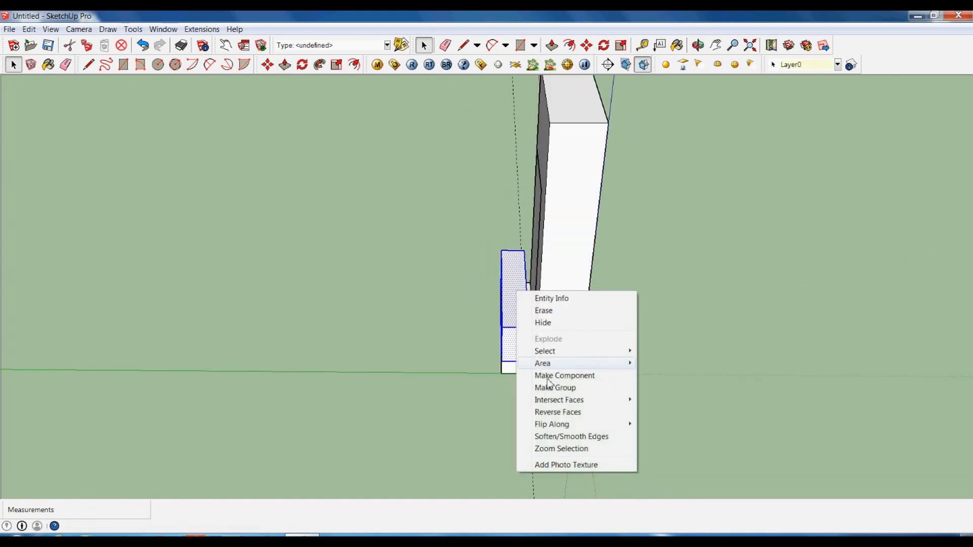
left_click(551, 388)
left_click(507, 439)
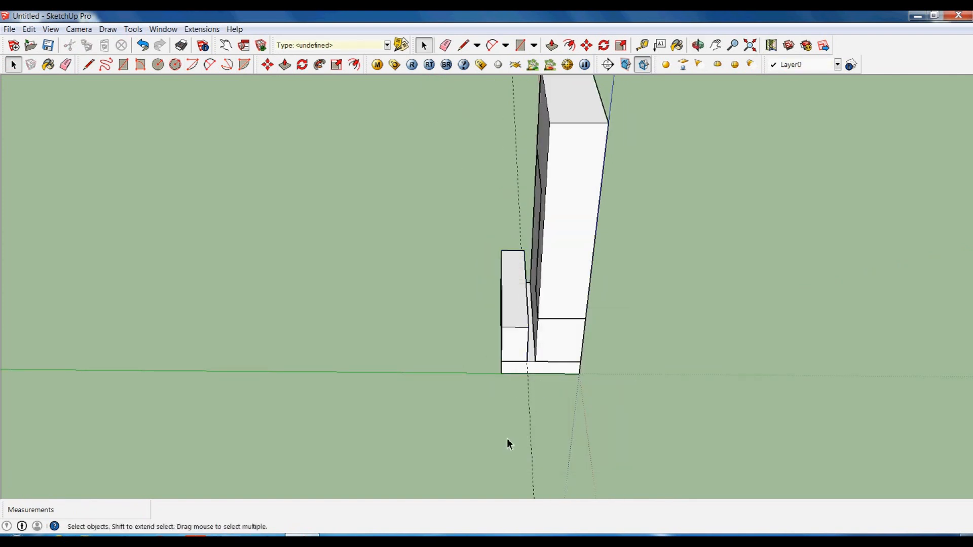
- Draw a rectangle over the top of the 8 m high block and extrude it up to the neighbouring tower's height
middle_click_drag(541, 458, 599, 396)
mouse_move(550, 317)
middle_mouse_down()
mouse_move(576, 304)
mouse_move(545, 329)
middle_mouse_up()
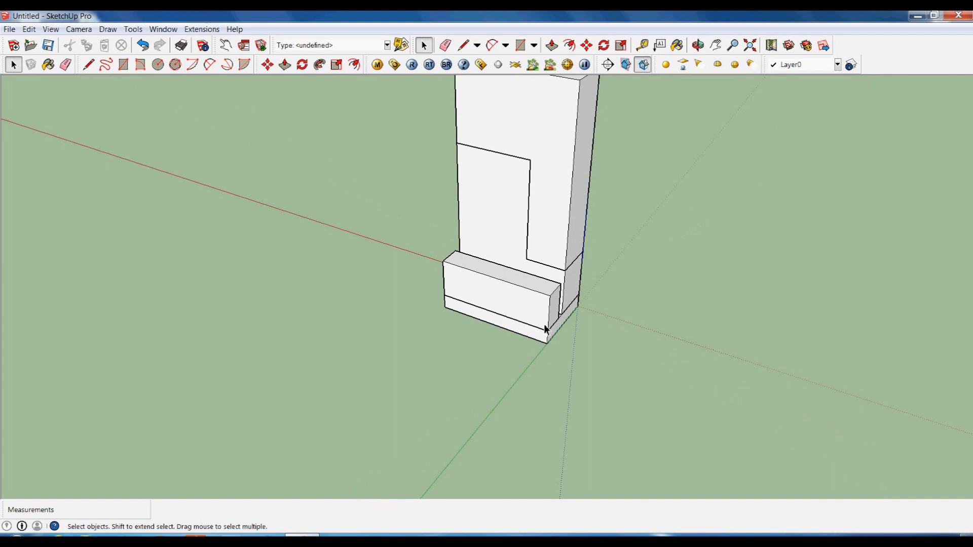
key("r")
left_click(443, 261)
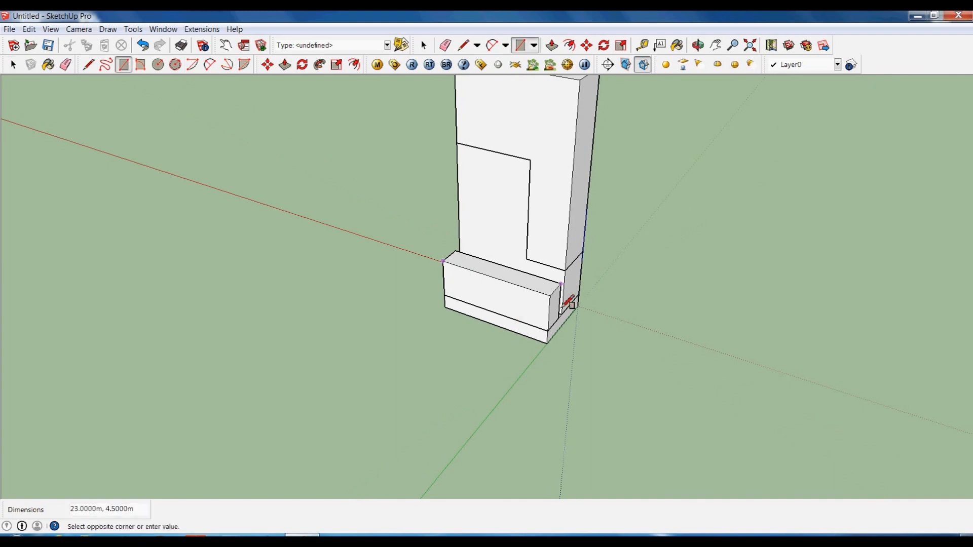
left_click(566, 300)
key("p")
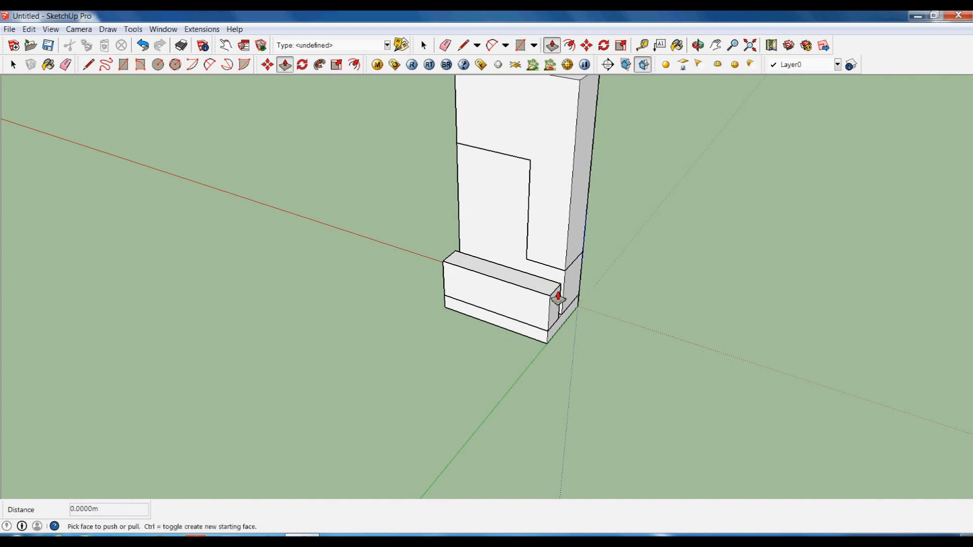
left_click_drag(557, 294, 581, 133)
key("space")
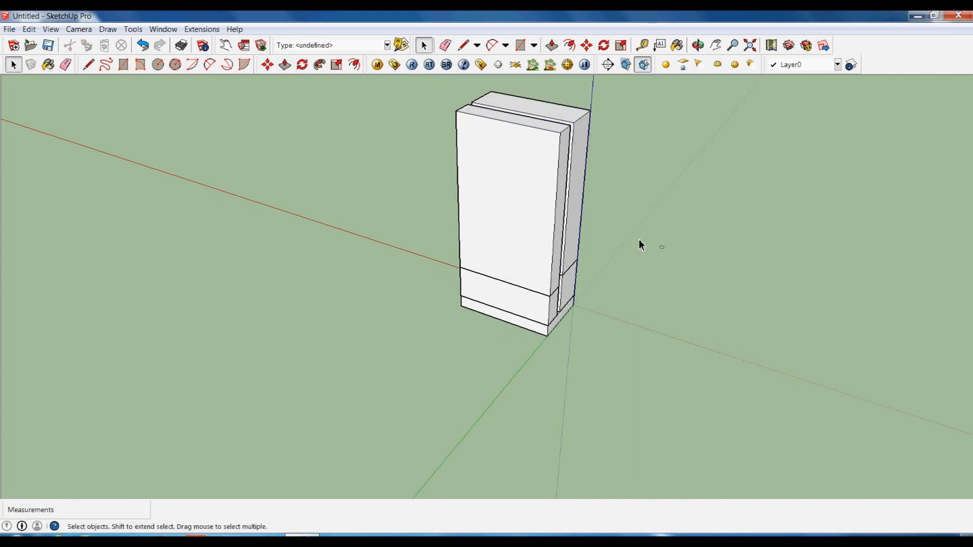
- Select all connected geometry of the tall thin volume above the low block and make it a group
triple_click(517, 211)
right_click(515, 204)
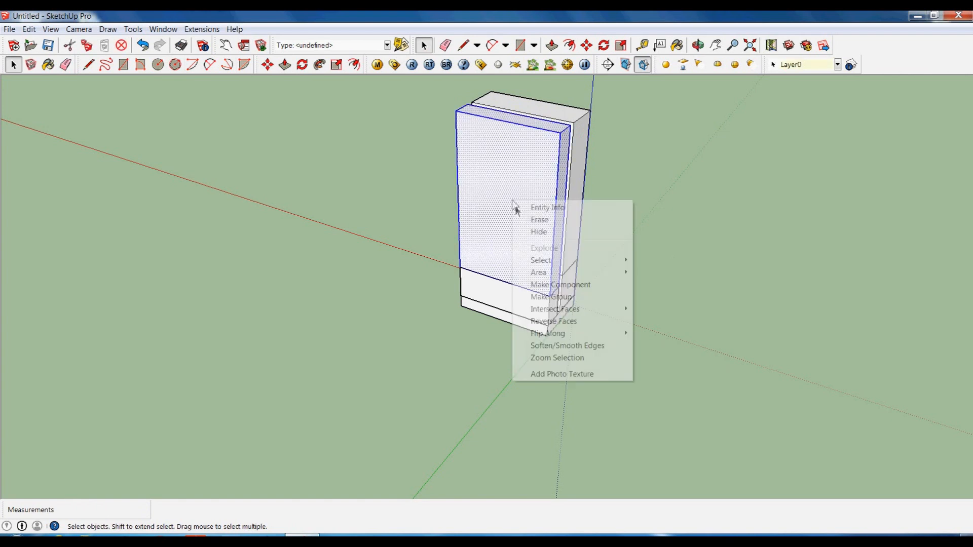
left_click(562, 298)
left_click(665, 306)
- Select both upper grouped volumes, the overhanging tower and the thin volume beside it
middle_click_drag(665, 306, 411, 353)
left_click(507, 239)
left_click(559, 269)
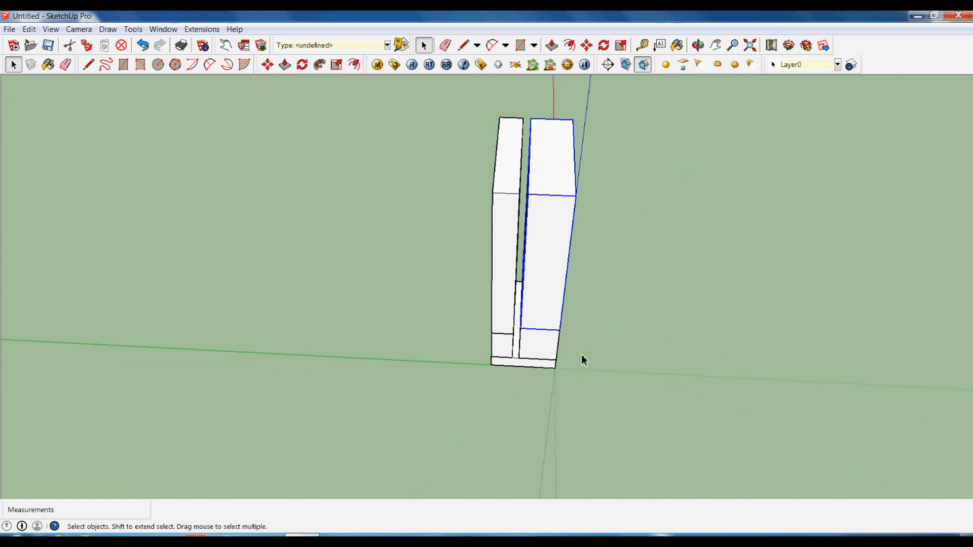
left_click(518, 299, "shift")
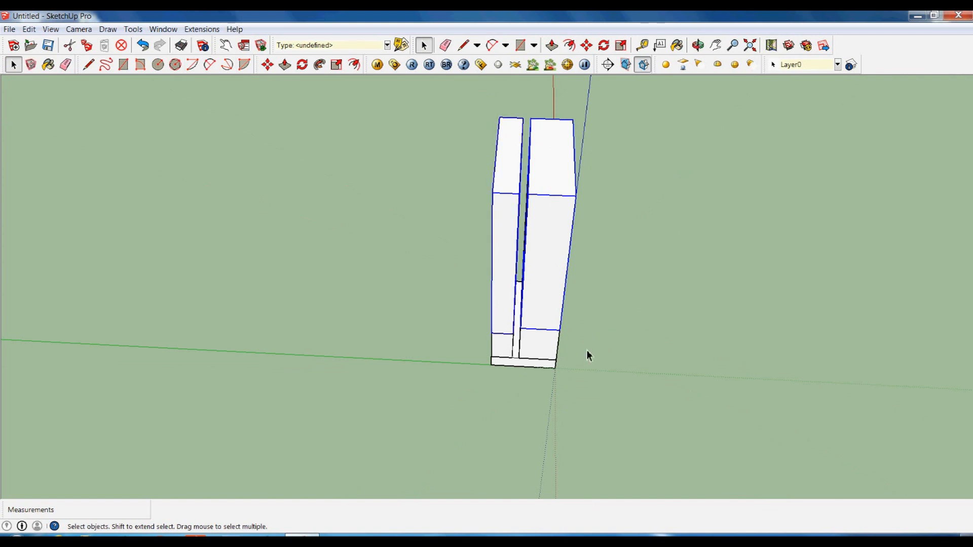
- Try to move the two selected upper volumes freehand by about 3.7 m
key("m")
left_click(597, 388)
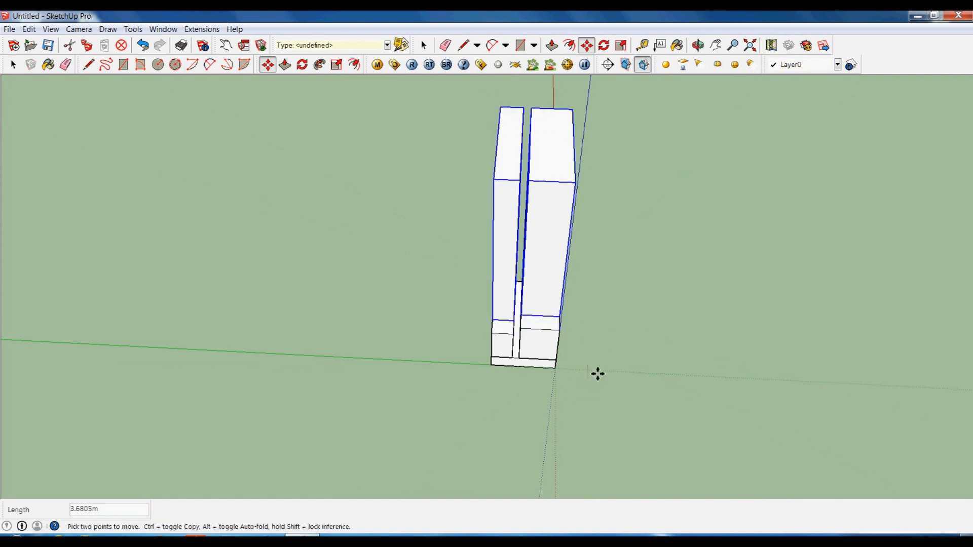
left_click(597, 372)
key("space")
middle_click_drag(591, 373, 423, 404)
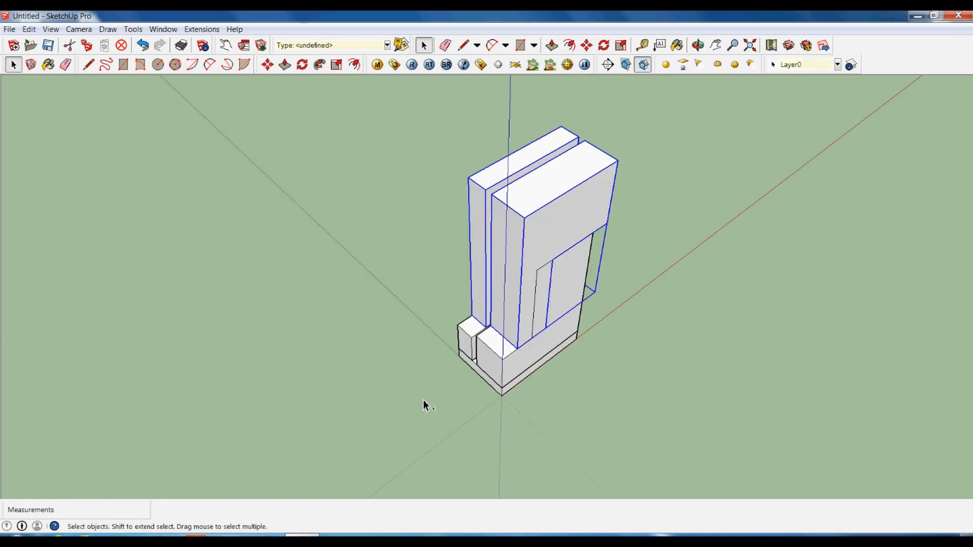
- Move the two selected upper volumes 4 m upward along the blue axis
key("m")
middle_click_drag(586, 504, 549, 454)
left_click(548, 454)
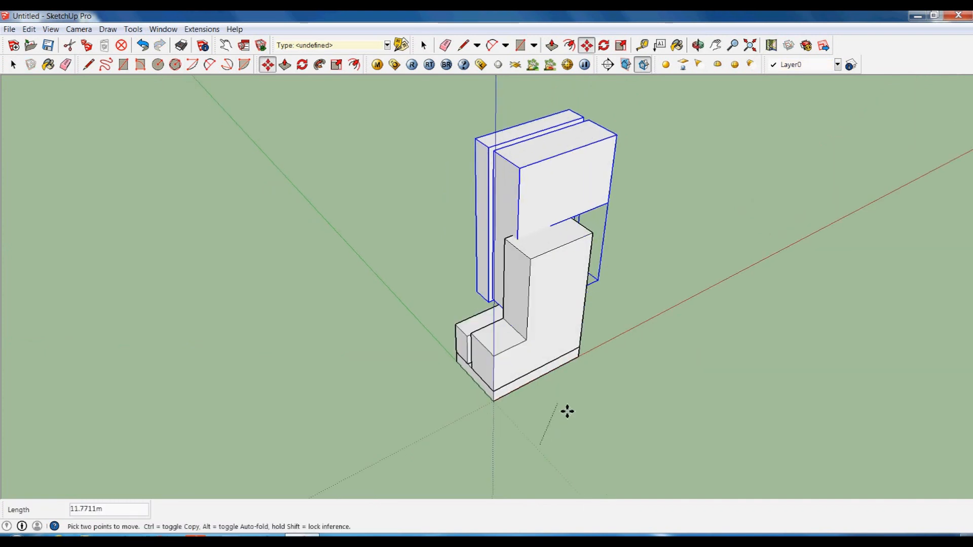
type("4")
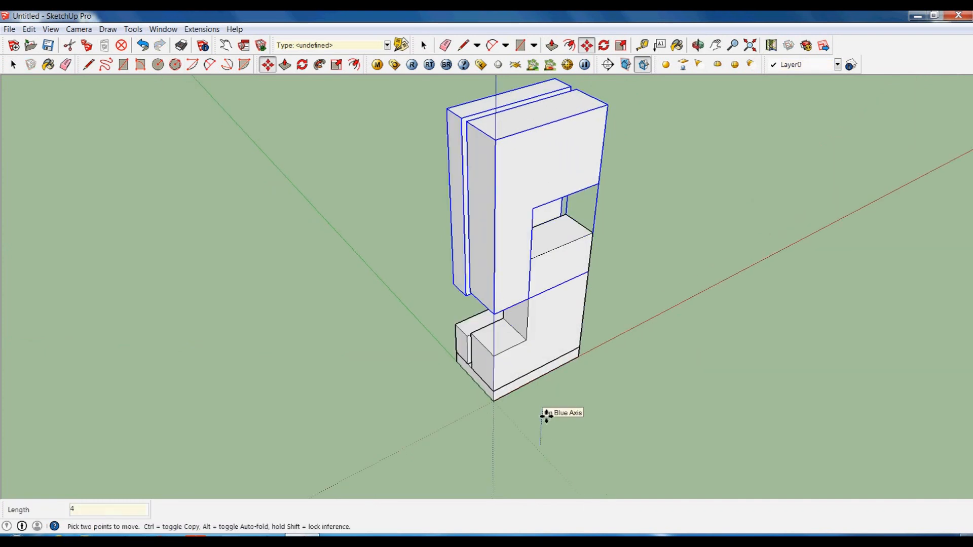
key("Return")
key("space")
left_click(607, 432)
- Examine the stacked volumes and the gaps between them from several viewing angles
middle_click_drag(608, 437, 563, 406)
middle_click_drag(520, 323, 472, 304)
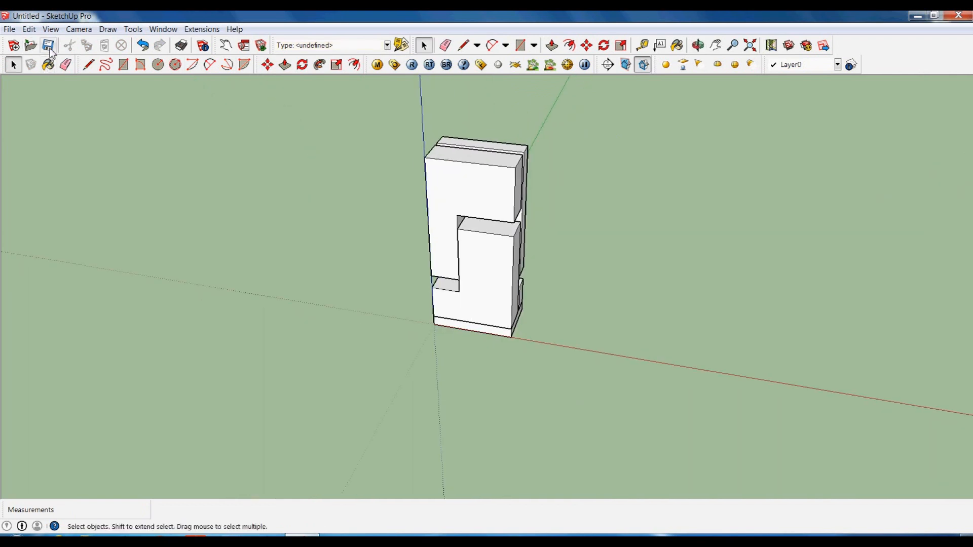
middle_click_drag(414, 310, 485, 409)
scroll(591, 335, "up", 3)
middle_click_drag(483, 336, 529, 362)
middle_click_drag(379, 348, 410, 365)
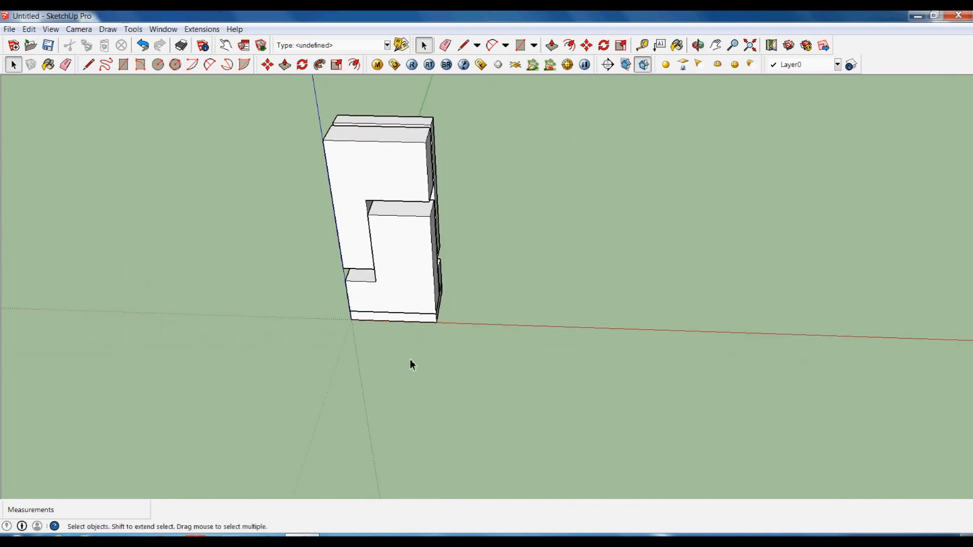
scroll(397, 282, "down", 2)
middle_click_drag(439, 459, 571, 397)
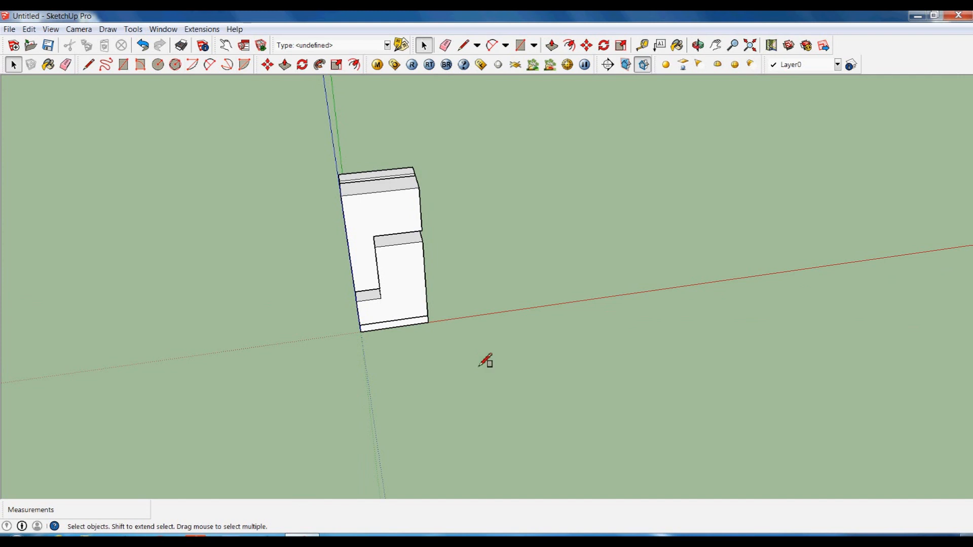
- Draw an elongated rectangle on the ground beside the building, with its long side parallel to the red axis
key("r")
left_click(527, 354)
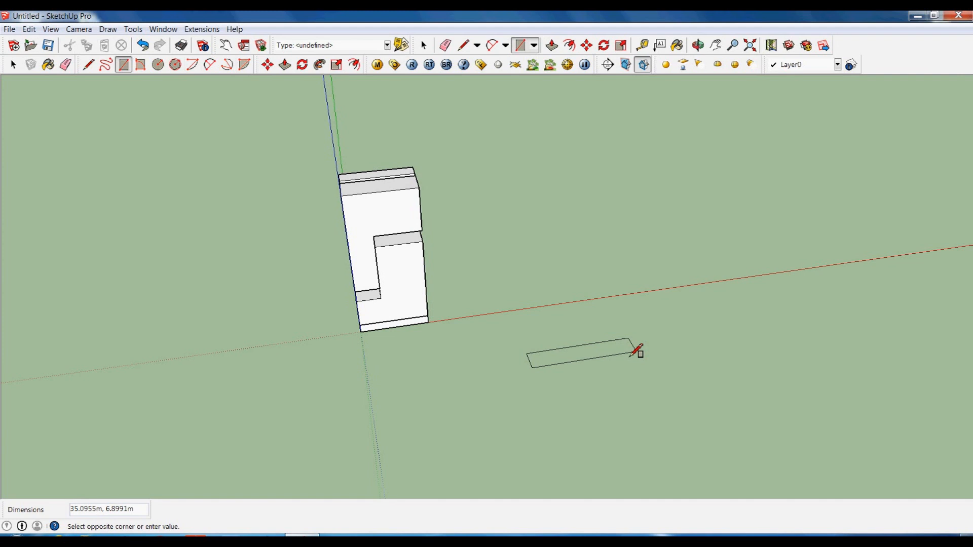
type("2")
key("Return")
key("space")
- Extrude the new ground rectangle 2 m upward into a slab
middle_click_drag(583, 388, 555, 350)
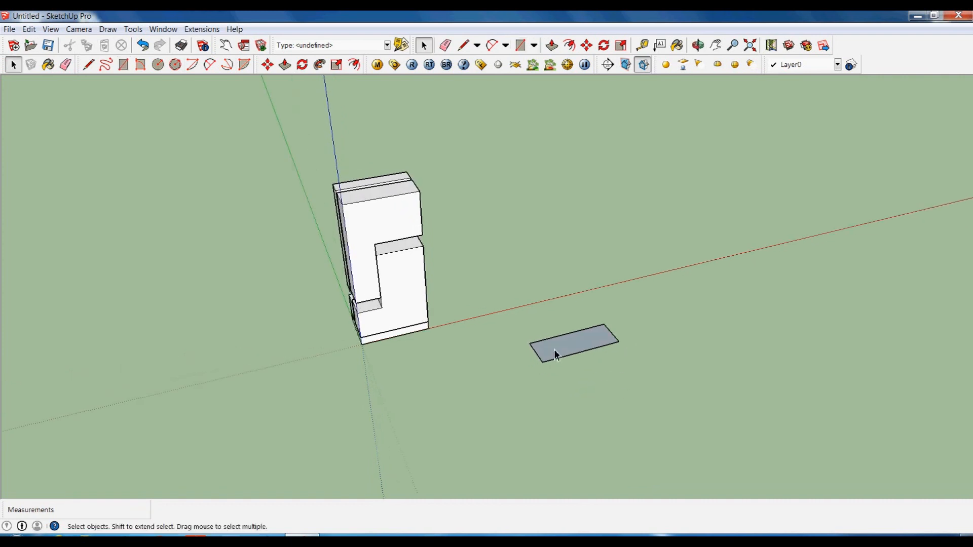
scroll(554, 349, "up", 3)
key("p")
left_click_drag(555, 349, 568, 296)
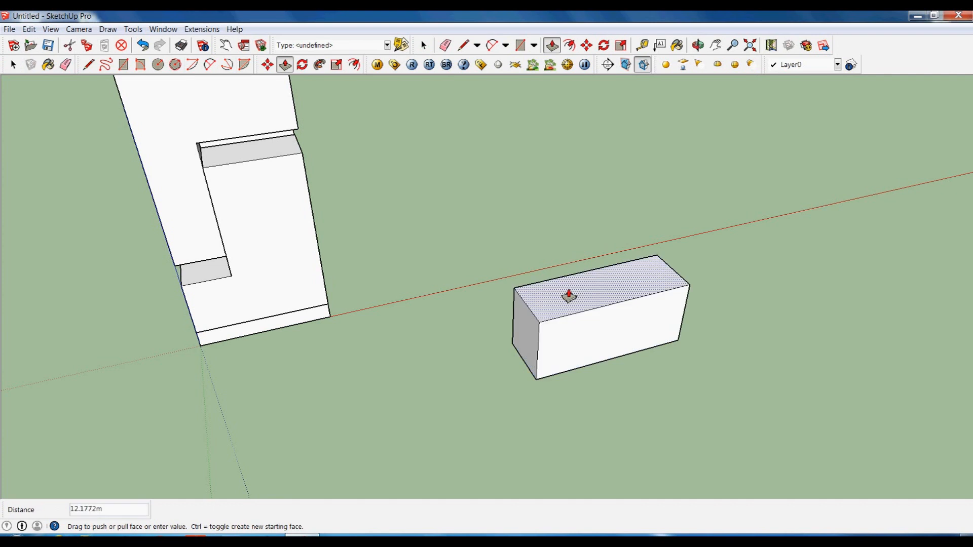
type("2")
key("Return")
key("space")
- Select all connected geometry of the 2 m thick slab and make it a group
middle_click_drag(600, 392, 593, 354)
triple_click(586, 348)
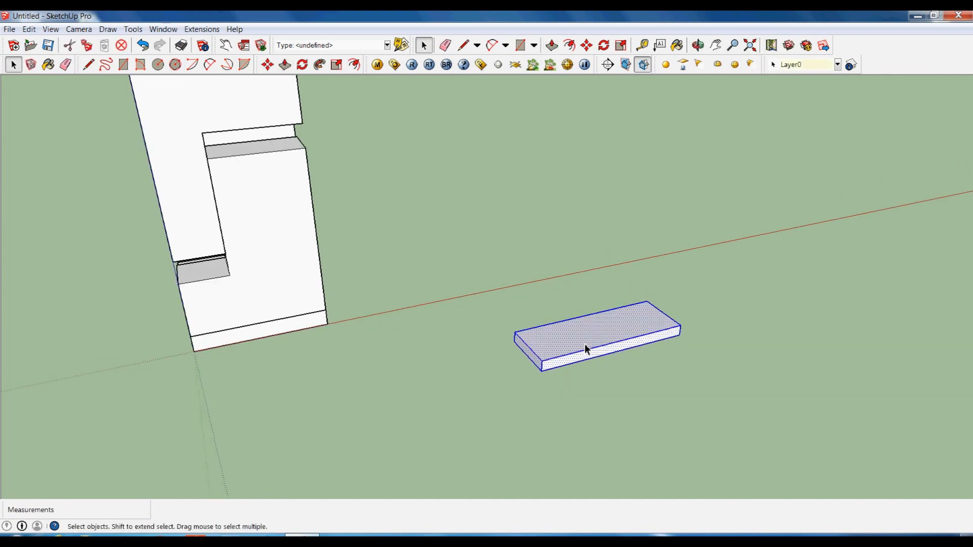
right_click(584, 343)
left_click(615, 435)
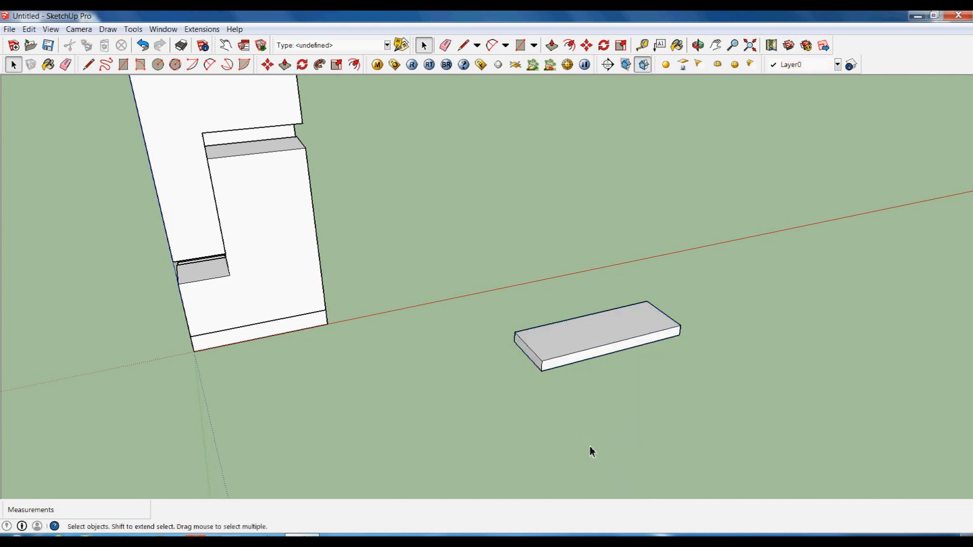
left_click(524, 419)
- Draw a 40 × 10 m rectangle on the ground in front of the 2 m thick slab
middle_click_drag(524, 419, 509, 437)
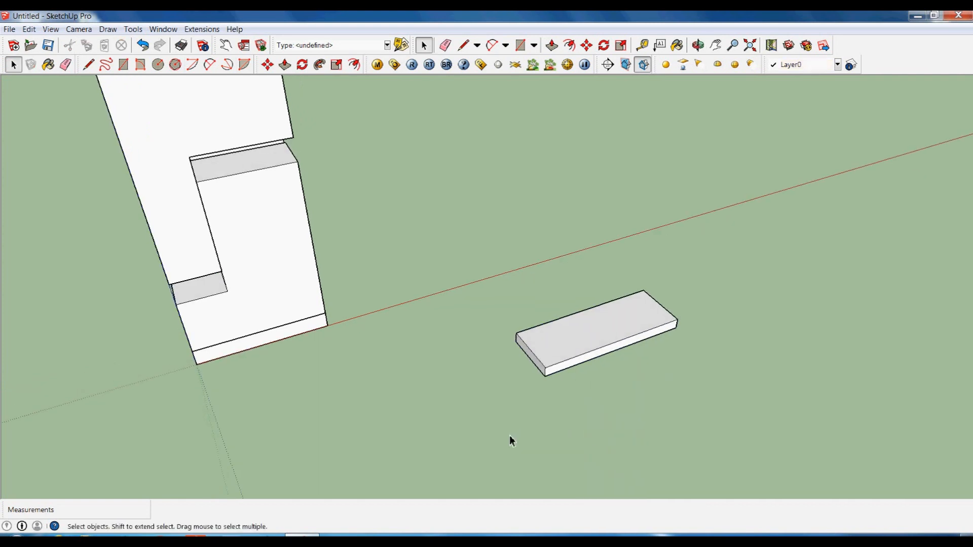
key("r")
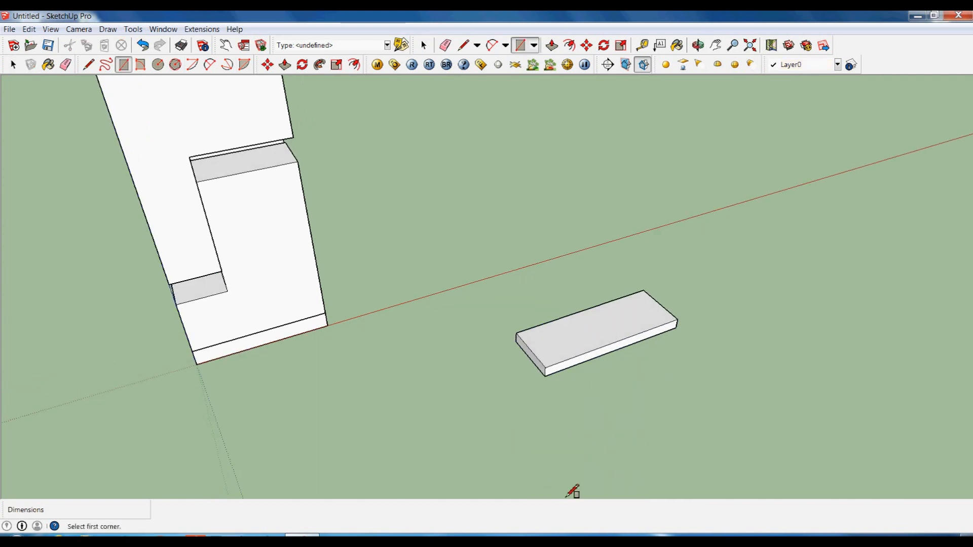
left_click(618, 470)
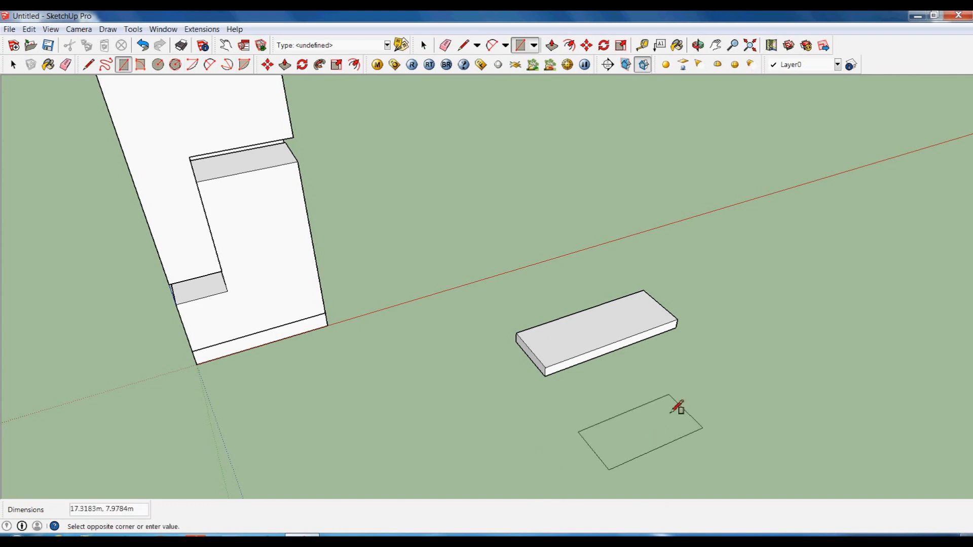
type("40,10")
key("Return")
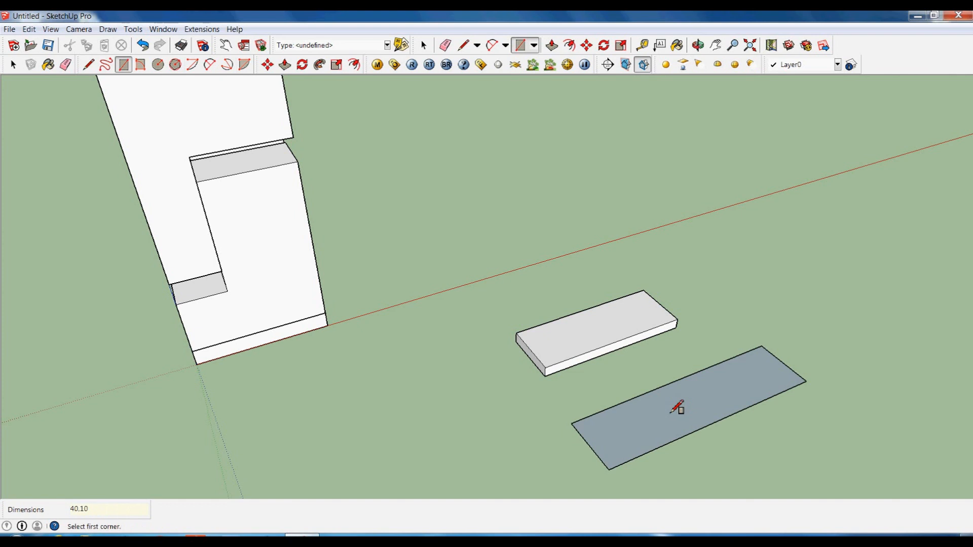
key("space")
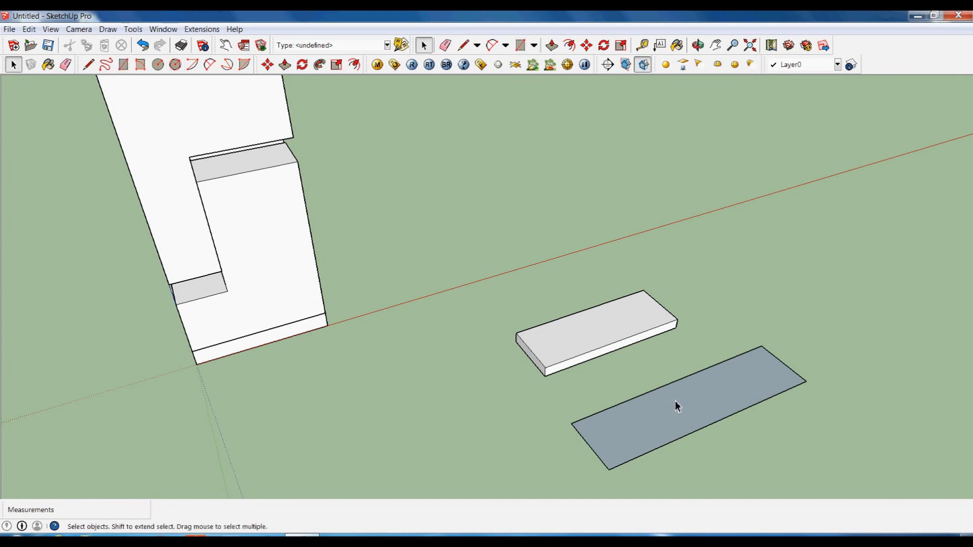
- Extrude the 40 × 10 m rectangle 1 m upward
key("p")
left_click(710, 412)
type("1")
key("Return")
key("space")
- Select all connected geometry of the 1 m thick slab and make it a group
left_click(713, 409)
triple_click(714, 413)
right_click(713, 413)
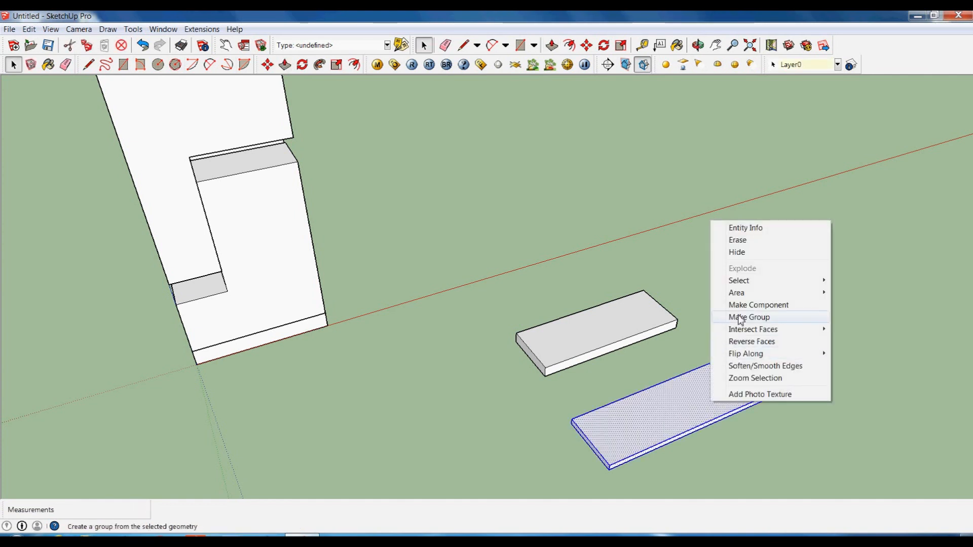
left_click(739, 317)
- Move the 1 m thick slab onto the 2 m thick slab, aligning their front corners at the end farthest from the building
middle_click_drag(792, 310, 787, 424)
key("m")
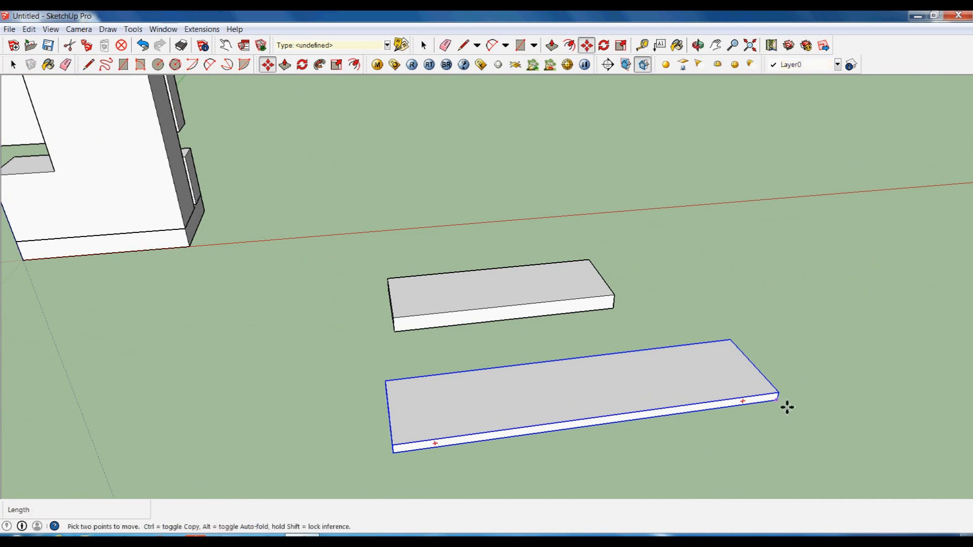
left_click(778, 398)
left_click(621, 299)
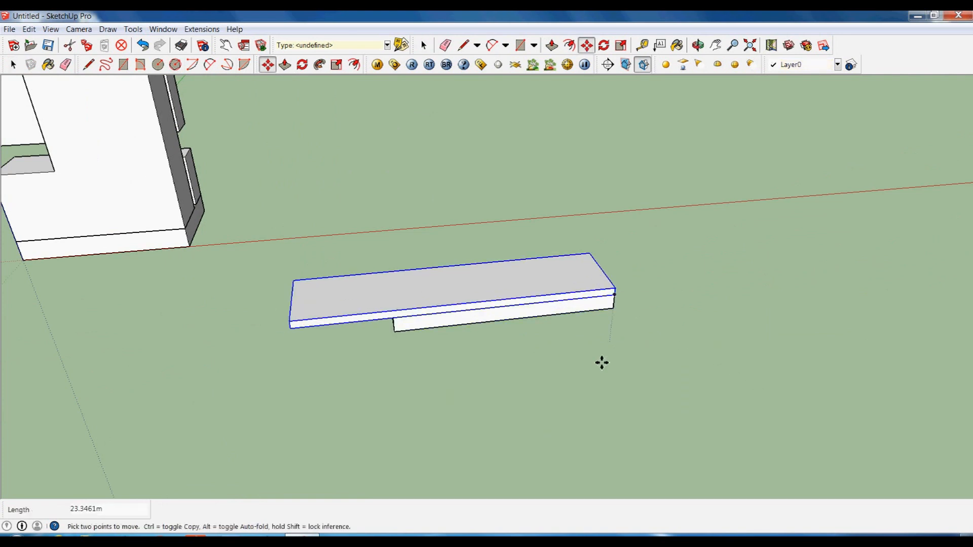
key("space")
- Draw a 40 × 1 m rectangle on the ground in front of the stacked slabs
middle_click_drag(567, 375, 454, 336)
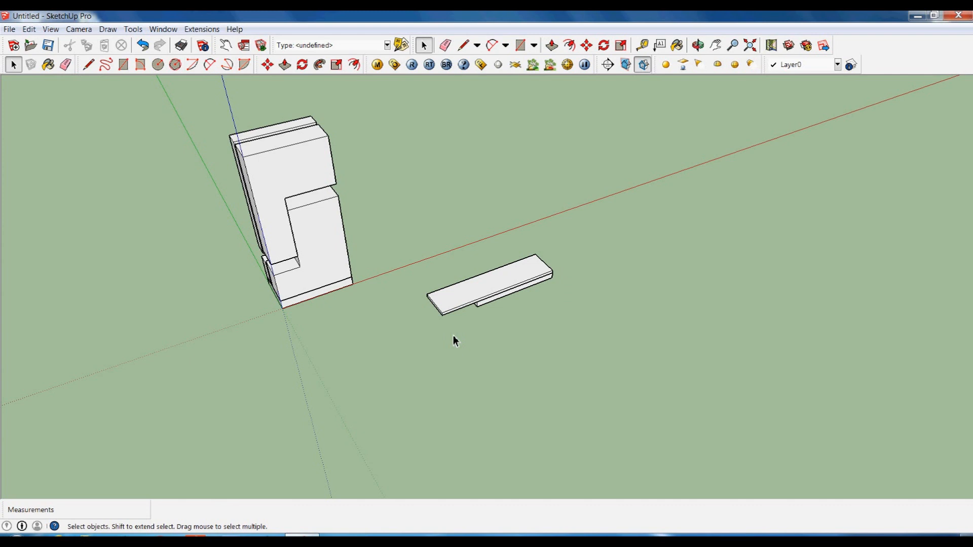
key("r")
left_click(491, 412)
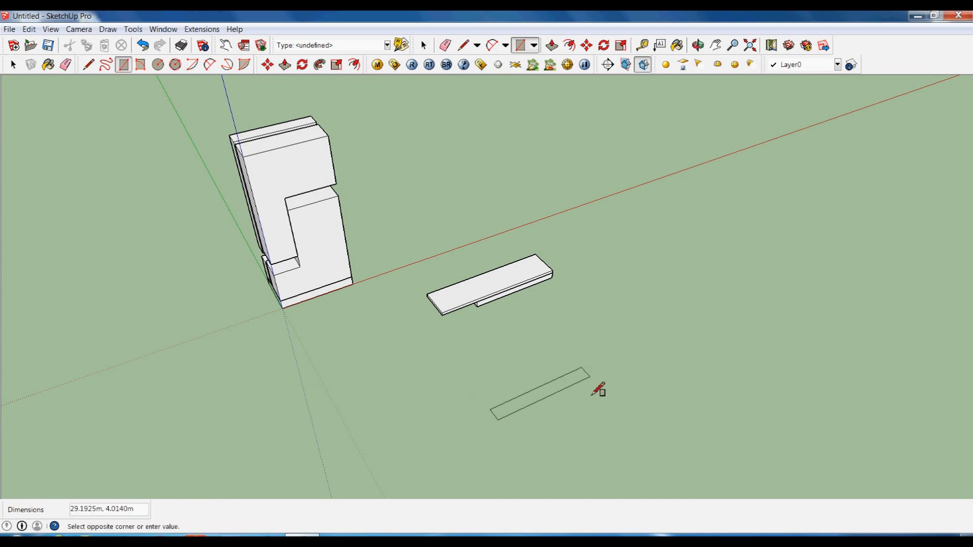
type("40")
type(",1")
key("Return")
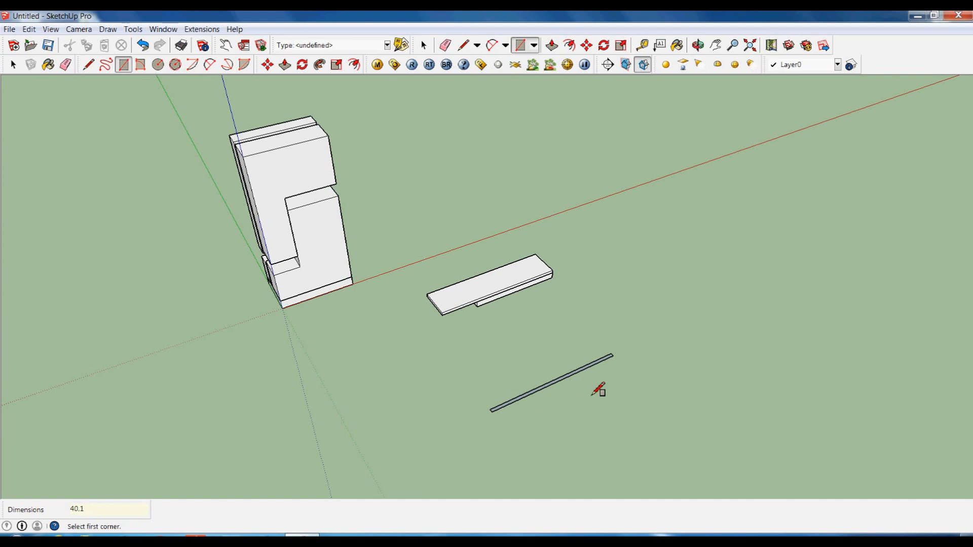
- Draw a 14 m line from the strip's near outer corner along the green axis and close an 8 × 1 m return strip at its end
scroll(500, 424, "up", 3)
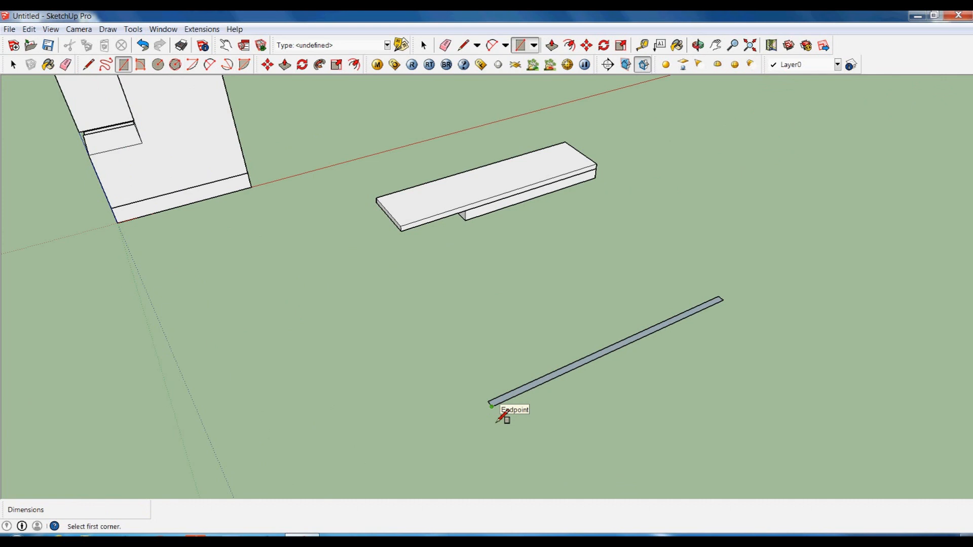
key("l")
left_click(491, 407)
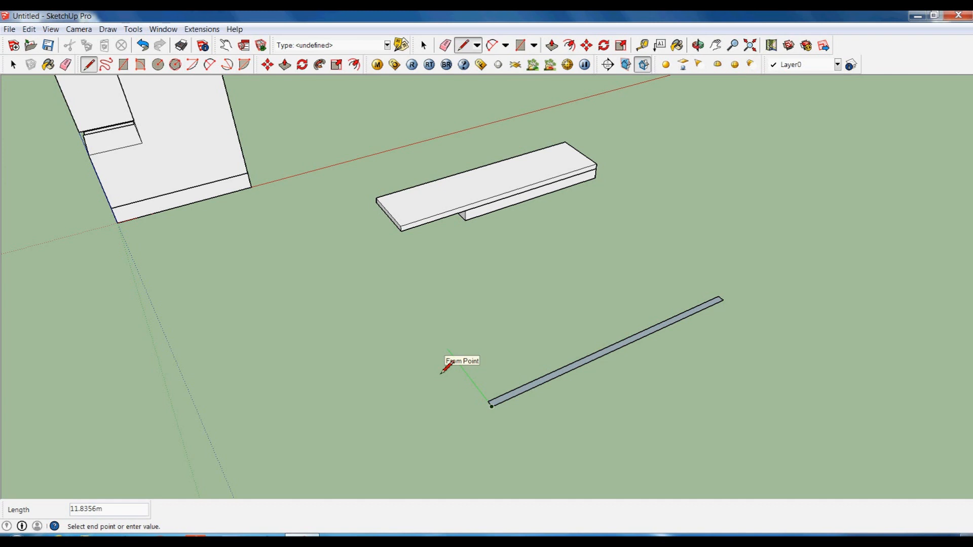
type("14")
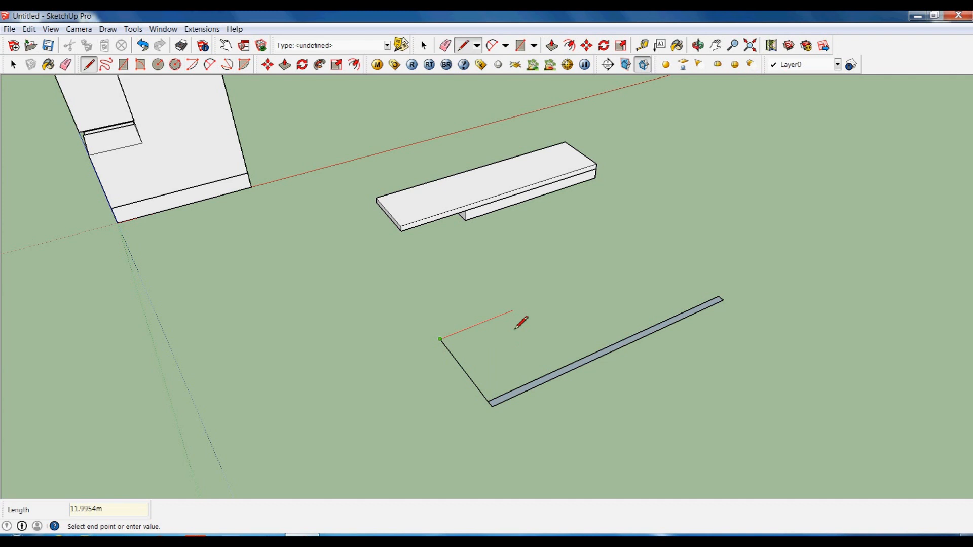
type("8")
key("Return")
type("1")
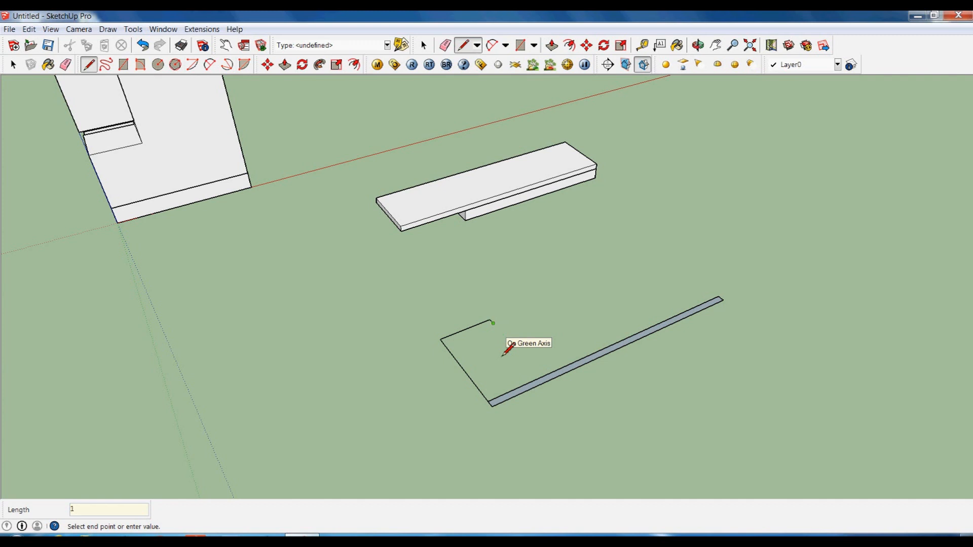
left_click(443, 345)
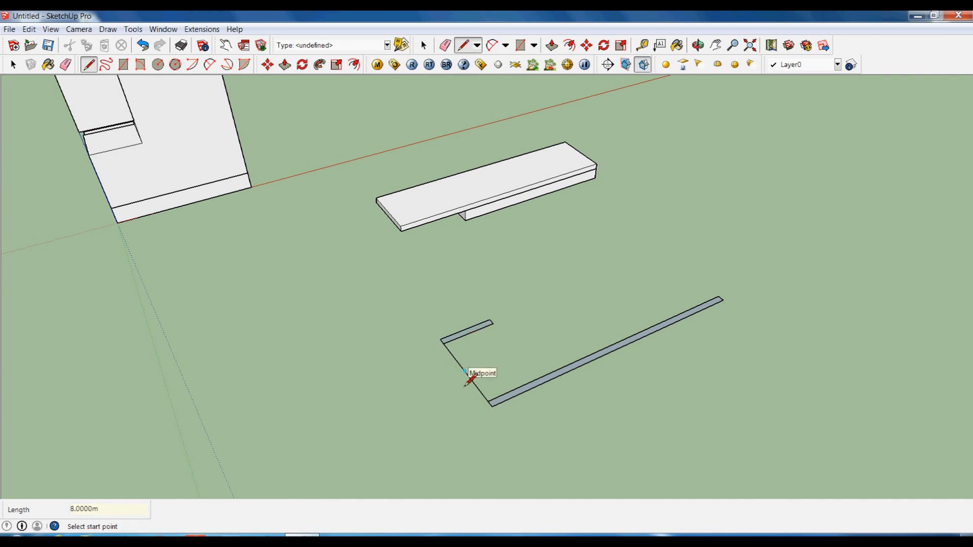
left_click(444, 344)
type("1")
key("Return")
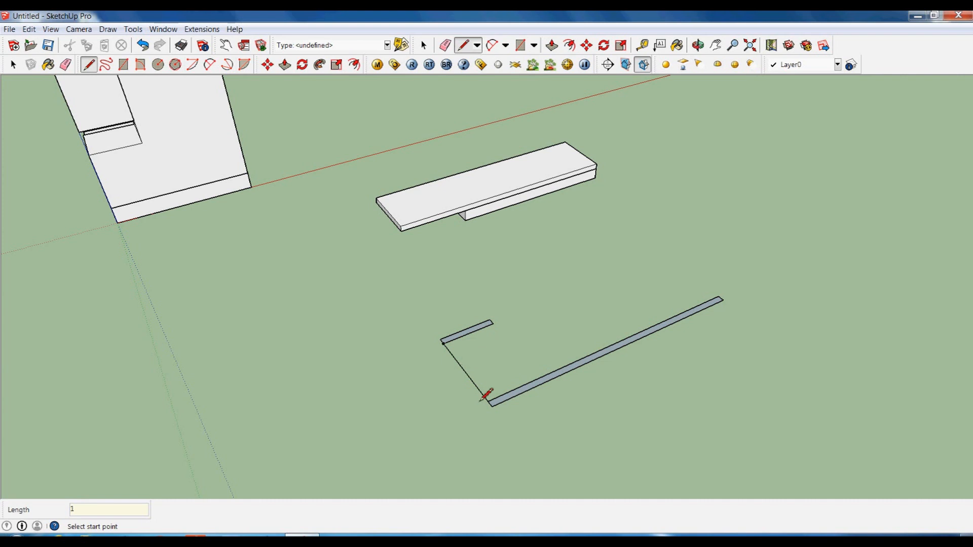
key("space")
- Draw a 1 m line inward along the red axis from the middle of the edge connecting the two strips
scroll(491, 403, "up", 2)
key("l")
left_click(460, 373)
type("1")
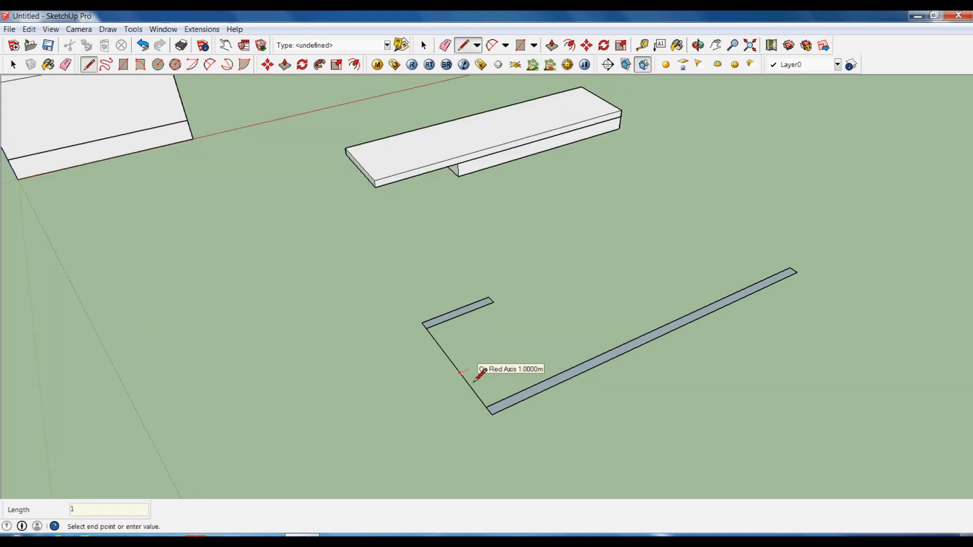
- Fill the connecting side with two 1 m wide rectangles on either side of the short line, linking both strips
type("r")
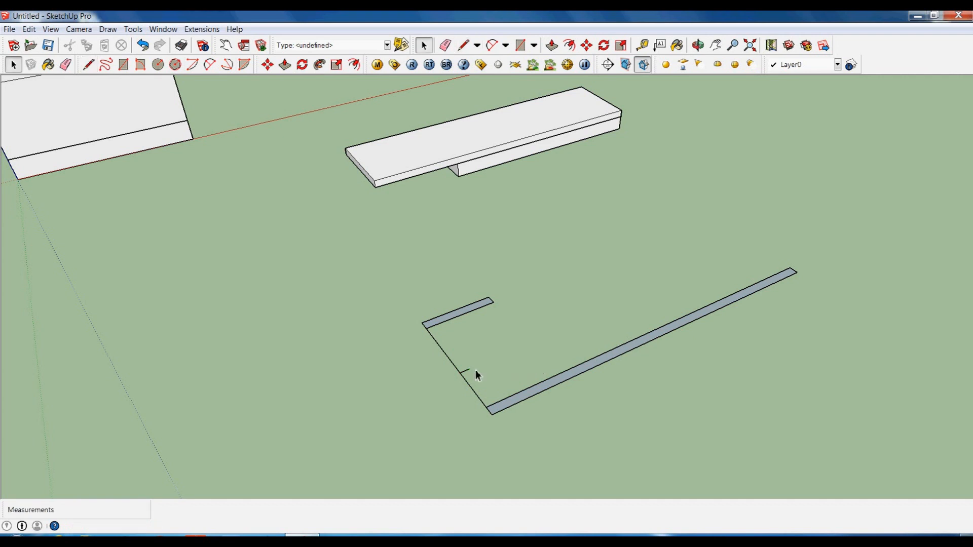
left_click(426, 329)
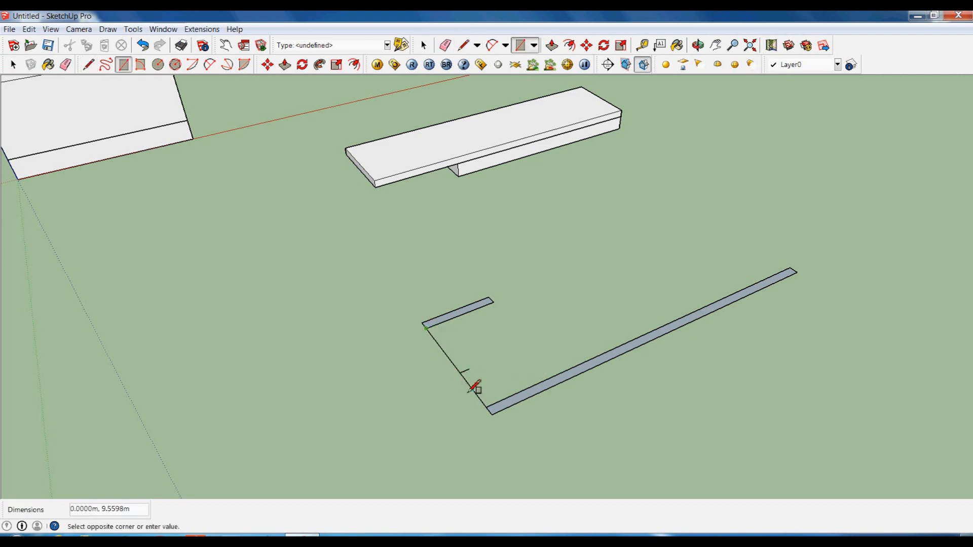
left_click(470, 386)
left_click(470, 386)
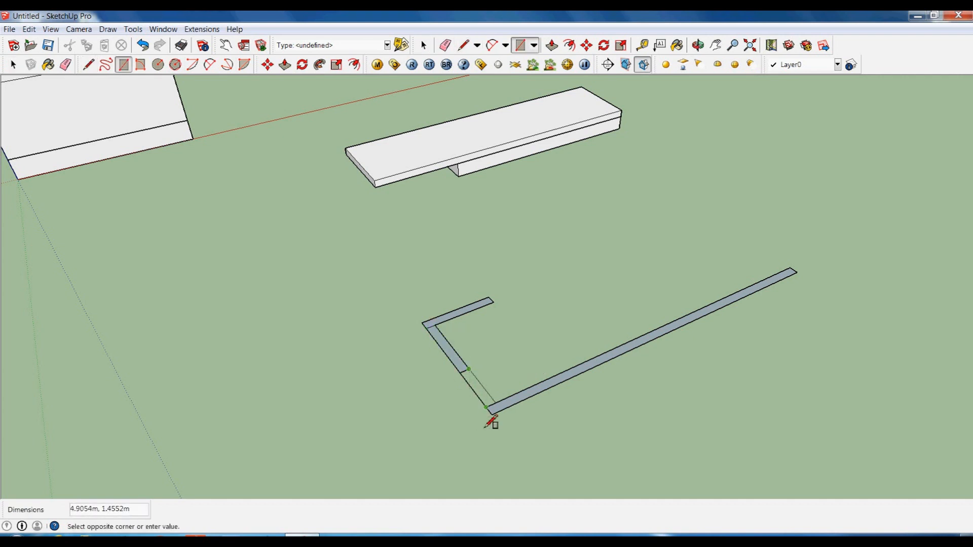
left_click(486, 421)
- Erase the internal edges between the strips so they merge into one C-shaped face
key("space")
scroll(474, 393, "up", 2)
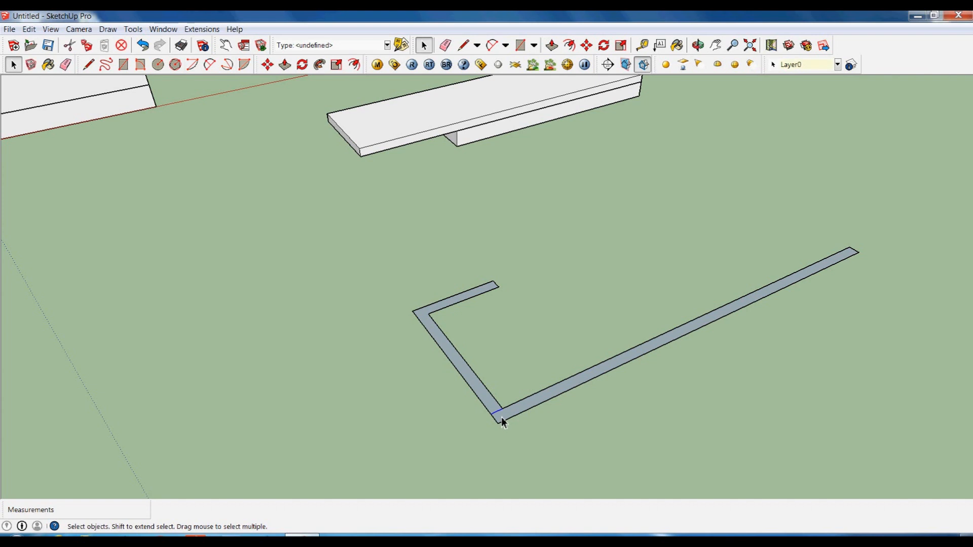
scroll(507, 413, "down", 1)
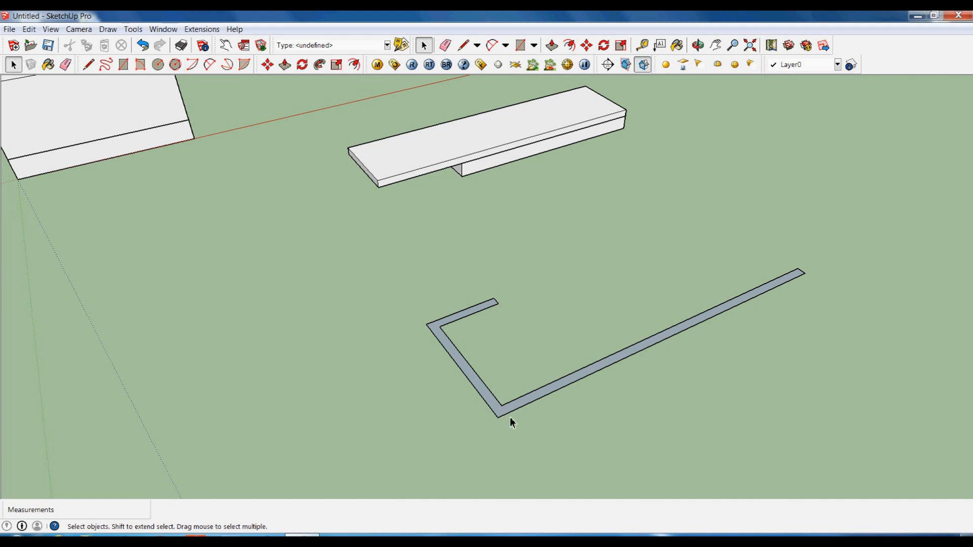
- Extrude the C-shaped face 10 m upward
scroll(512, 415, "up", 1)
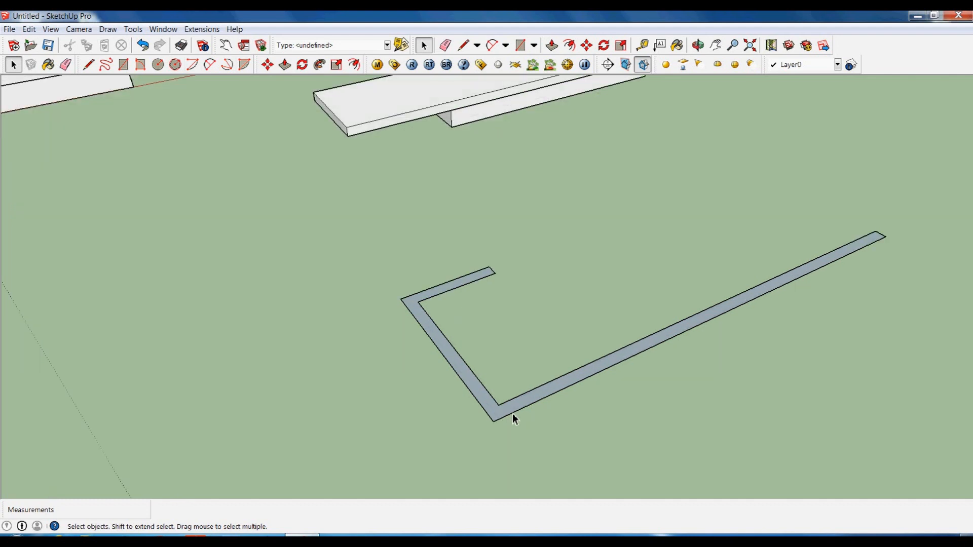
key("p")
left_click(512, 413)
type("10")
key("Return")
key("space")
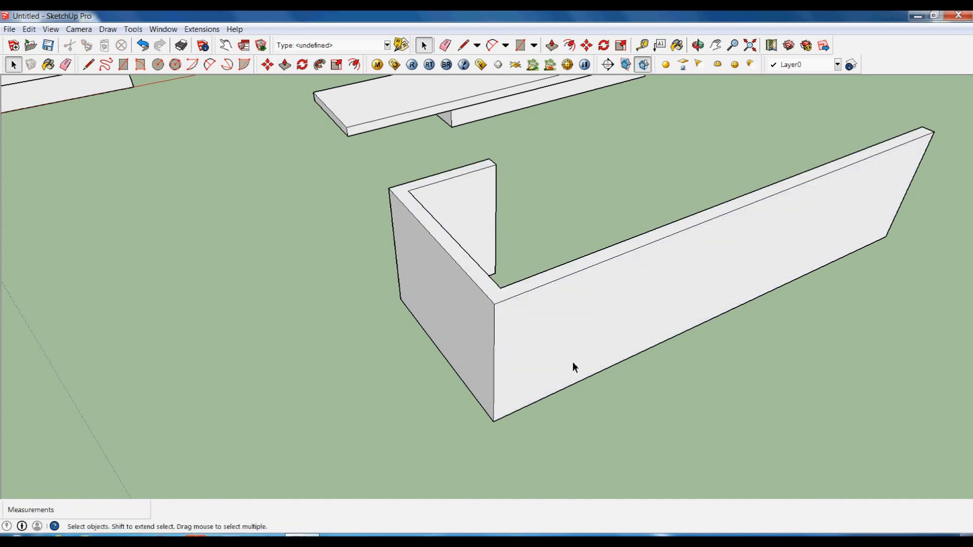
triple_click(570, 349)
right_click(569, 349)
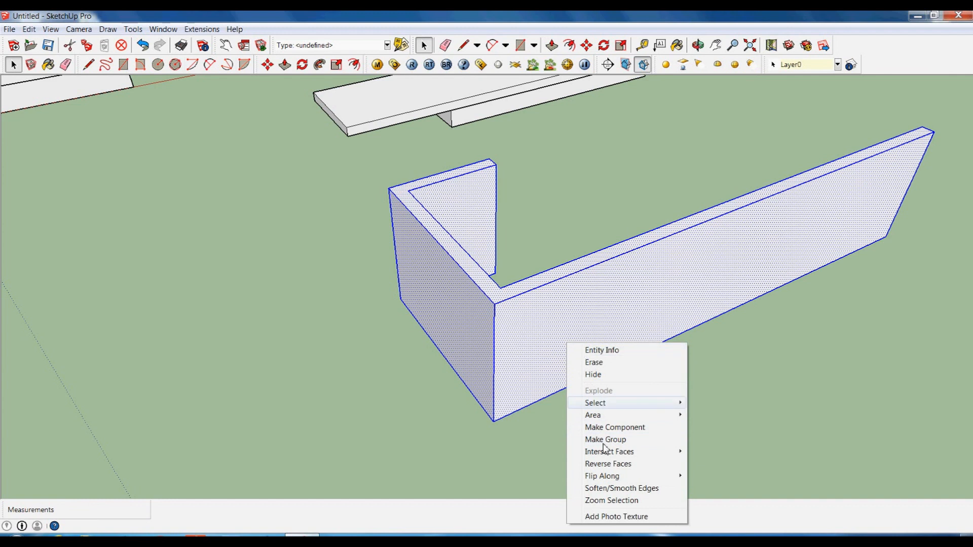
left_click(502, 440)
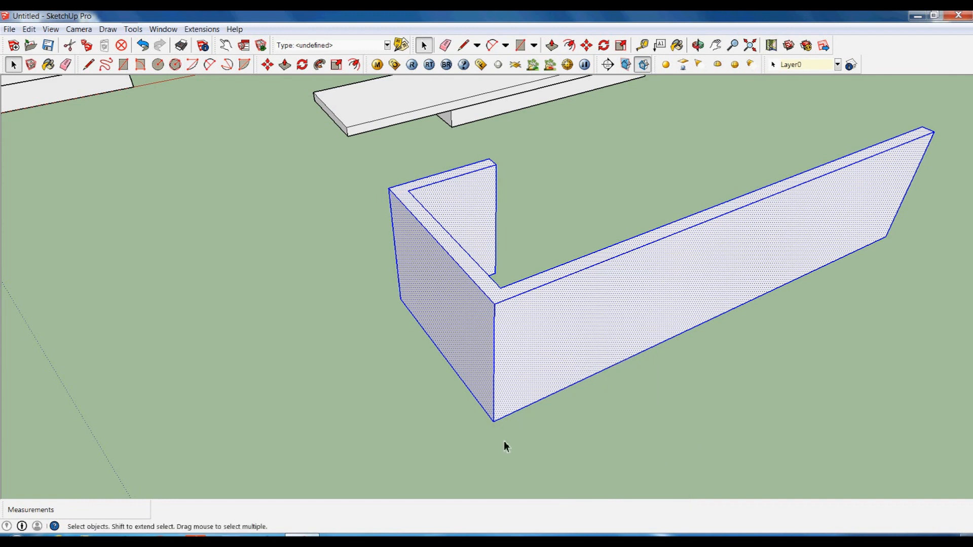
left_click(503, 446)
- Select the whole C-shaped solid and rotate it 90° about the red axis at its lower front corner
triple_click(513, 392)
key("q")
left_click(493, 423)
left_click(481, 409)
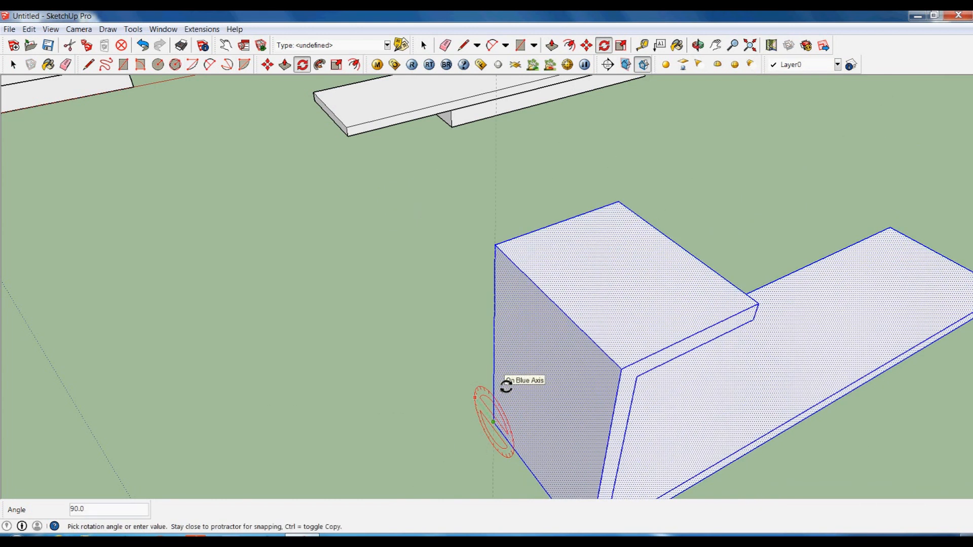
left_click(506, 386)
scroll(463, 206, "down", 3)
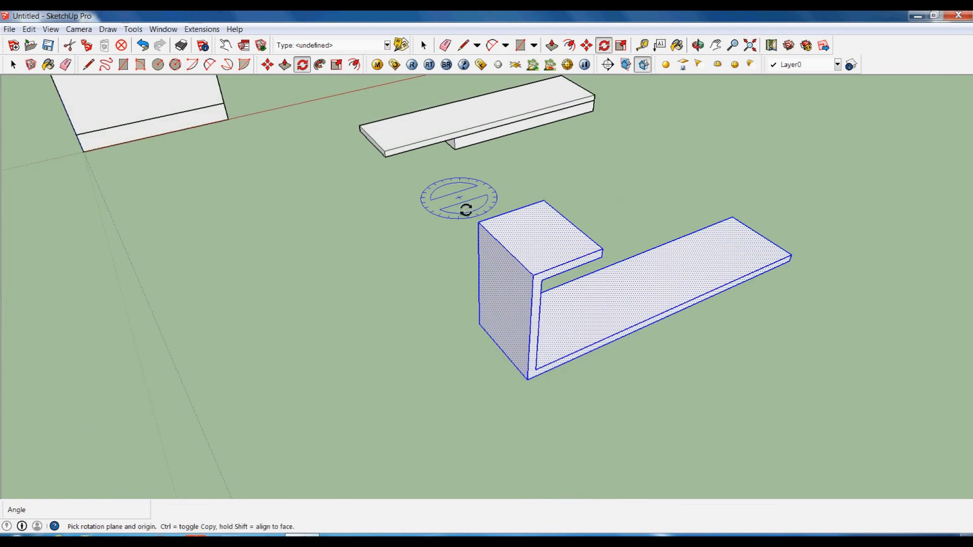
- Make the rotated C-shaped solid a group
key("space")
right_click(503, 276)
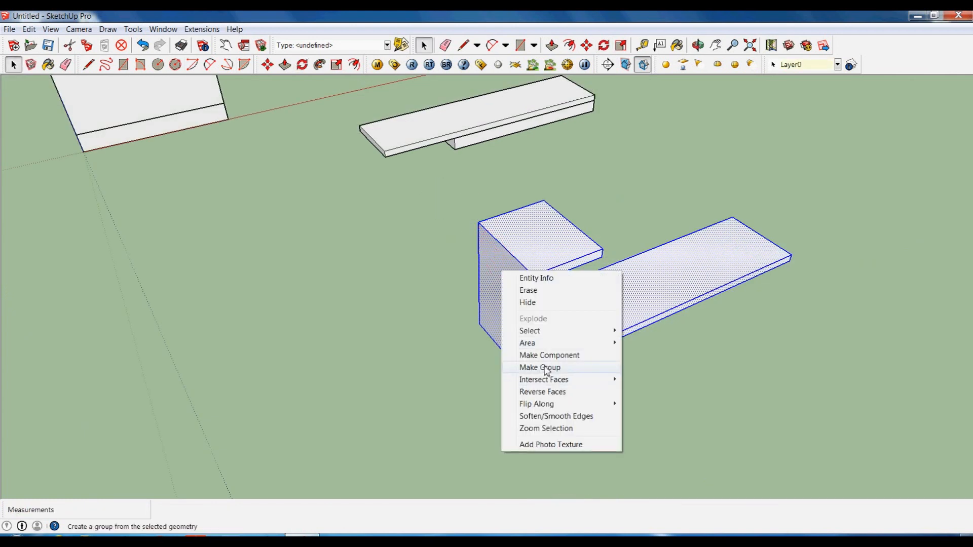
left_click(527, 368)
- Move the C-shaped group onto the stacked slabs, aligning its lower corner with the upper slab's near corner, and deselect it
key("m")
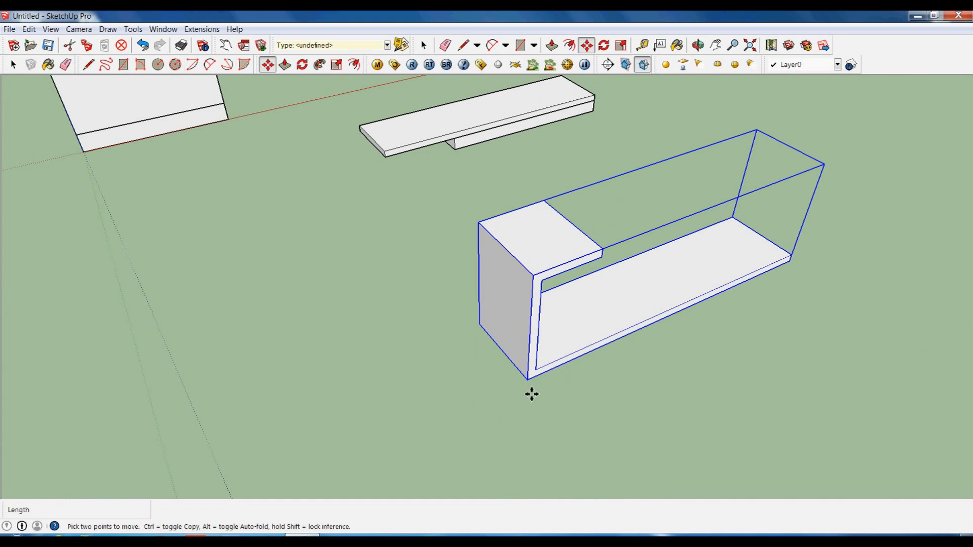
left_click(537, 391)
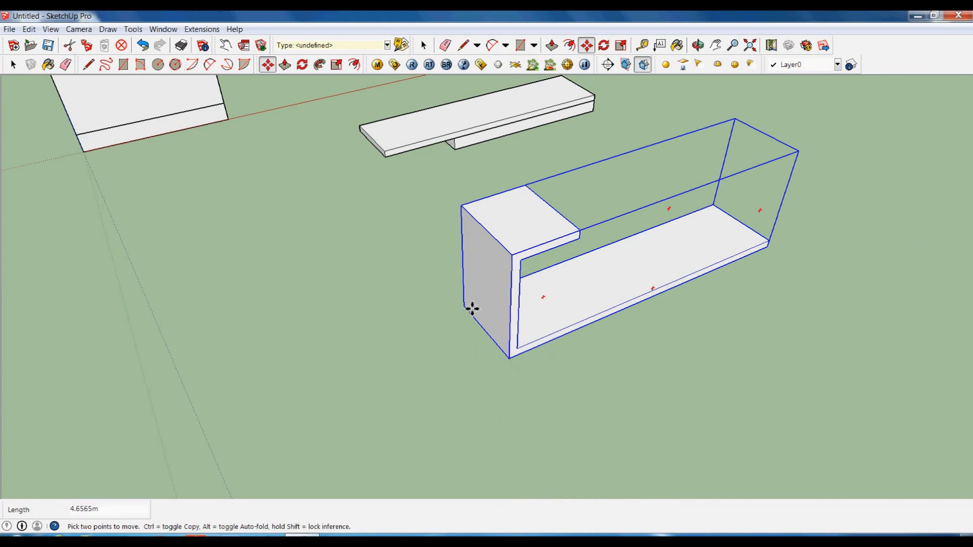
left_click(396, 159)
scroll(466, 257, "down", 1)
key("space")
left_click(469, 249)
- Draw a 28 × 0.5 m rectangle on the ground in front of the C-shaped group
middle_click_drag(469, 250, 546, 180)
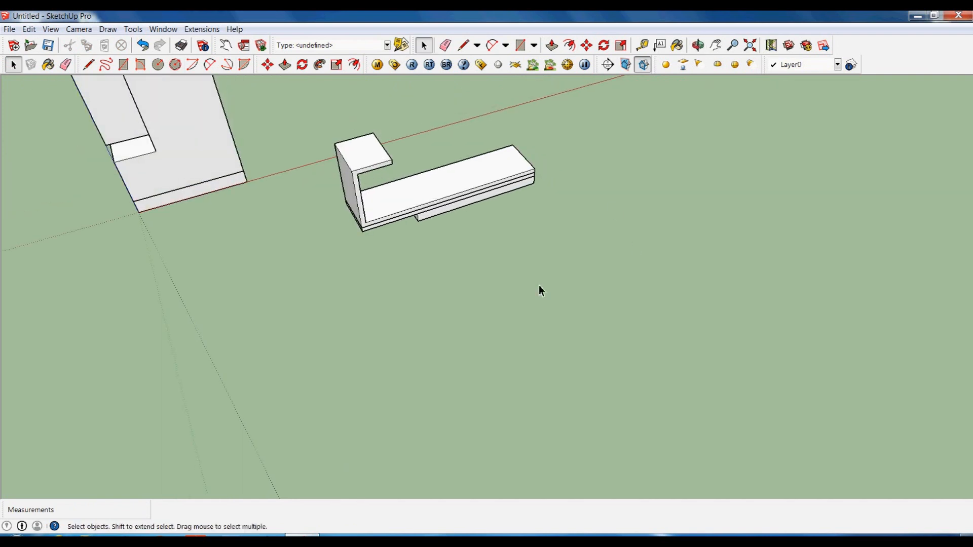
middle_click_drag(545, 270, 547, 209)
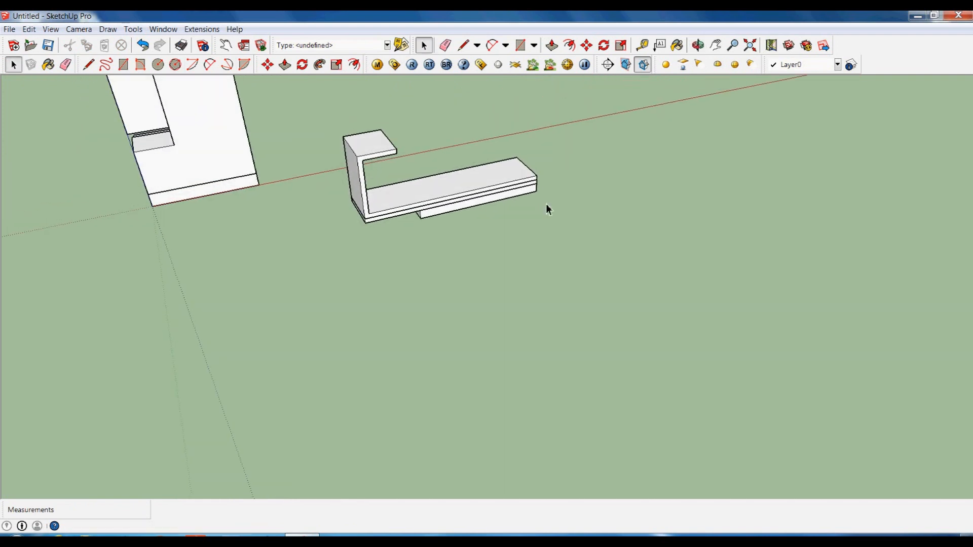
key("r")
left_click(490, 322)
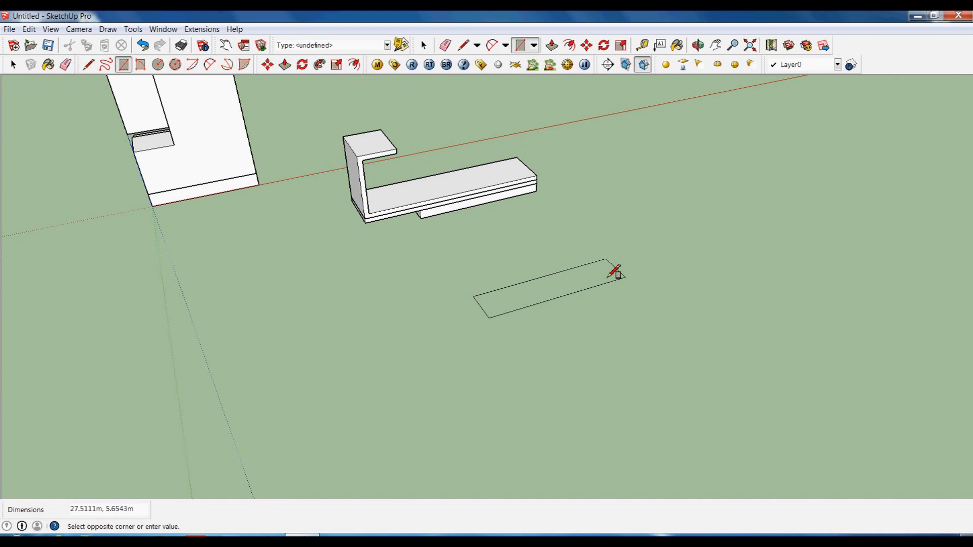
type("28")
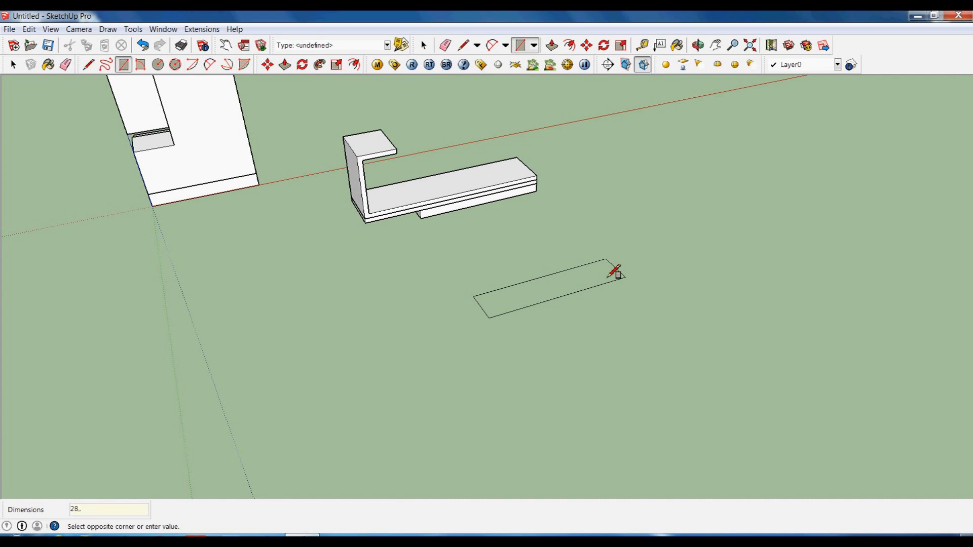
type(",.5")
key("Return")
- Extrude the 28 × 0.5 m rectangle 11 m upward into a thin wall
scroll(618, 299, "up", 5)
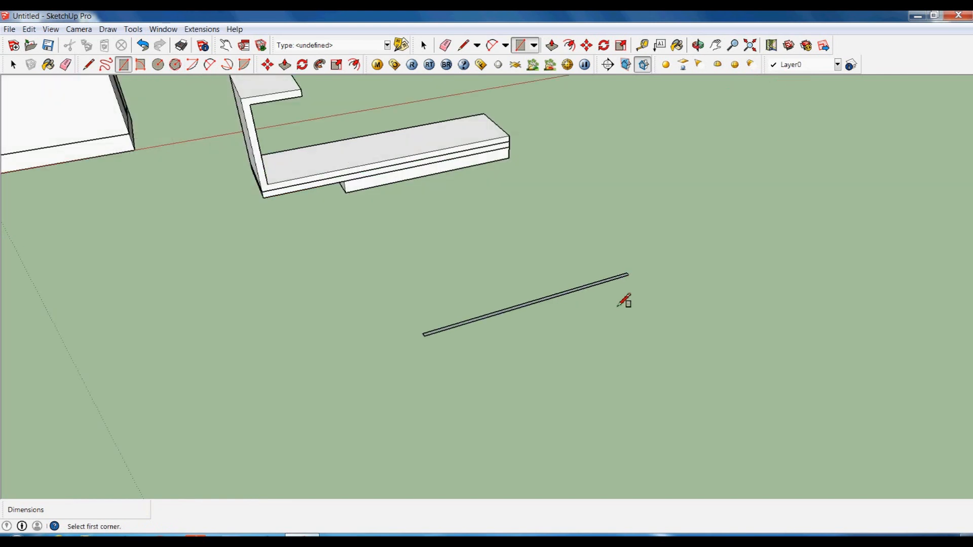
scroll(625, 289, "up", 1)
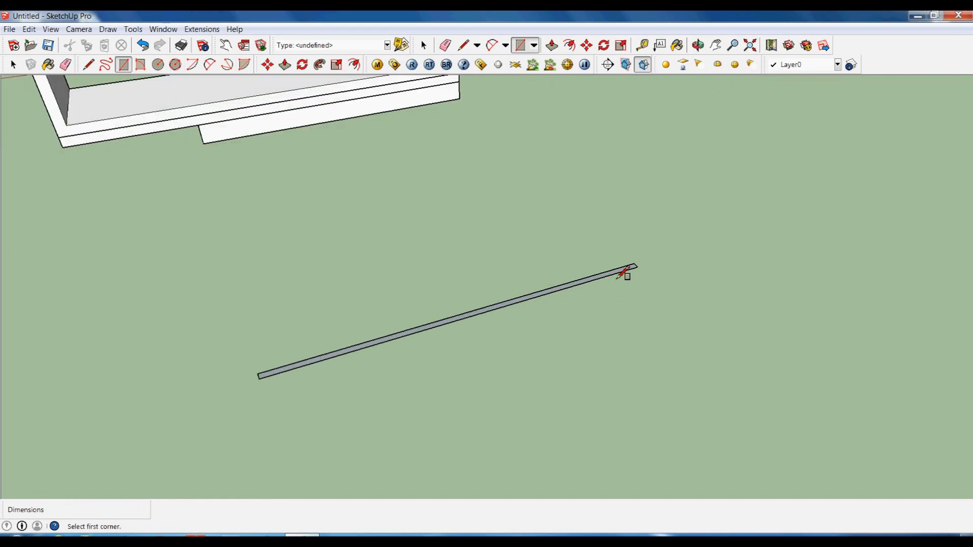
scroll(631, 276, "up", 2)
scroll(633, 280, "up", 2)
key("p")
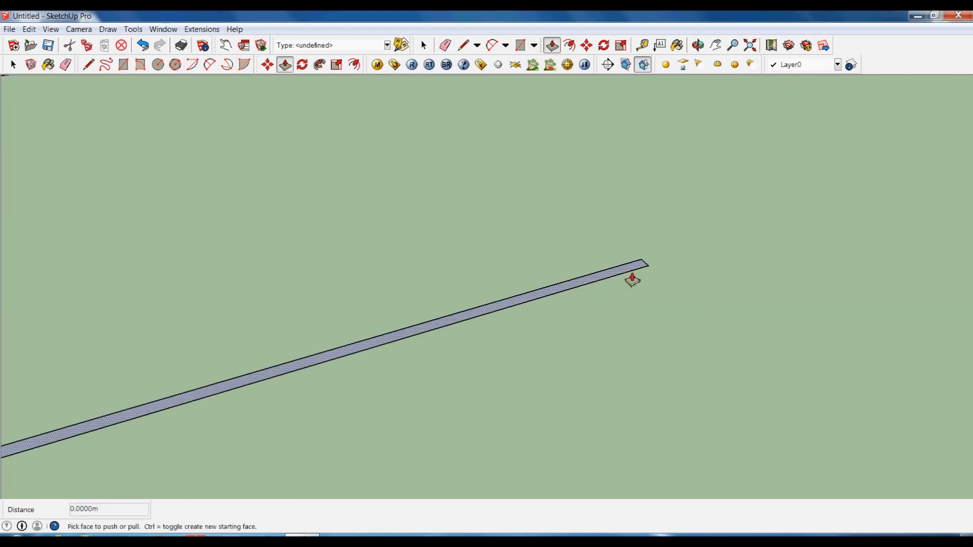
left_click_drag(628, 276, 653, 190)
type("11")
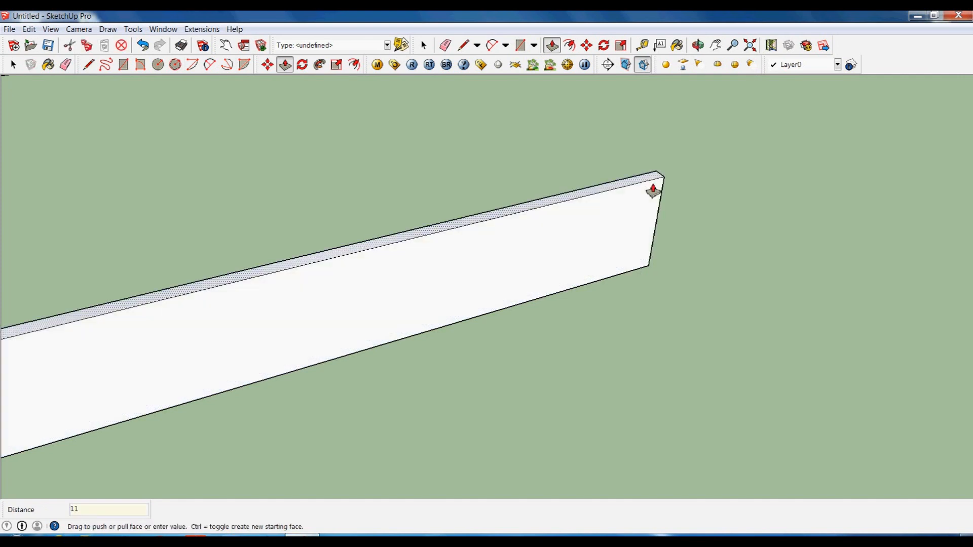
key("Return")
key("space")
scroll(594, 289, "down", 4)
middle_click_drag(270, 345, 576, 162)
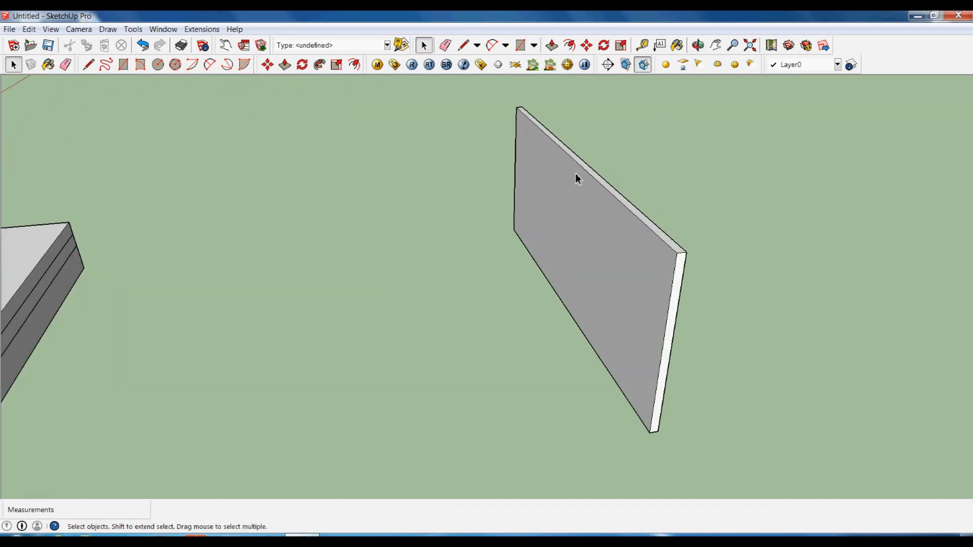
- Place a guide 1 m below the top edge of the thin wall's face and draw a line along it across the face
key("t")
left_click(582, 167)
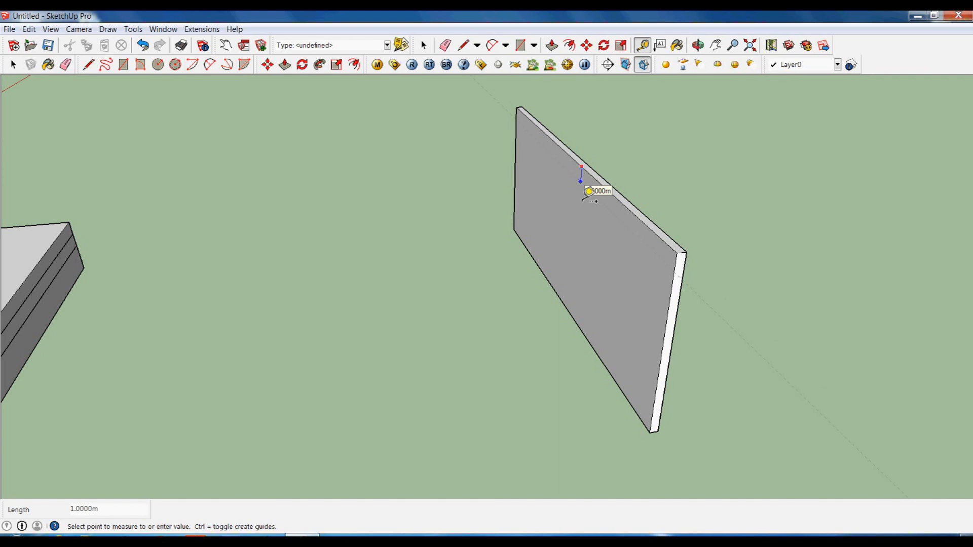
type("1")
key("Return")
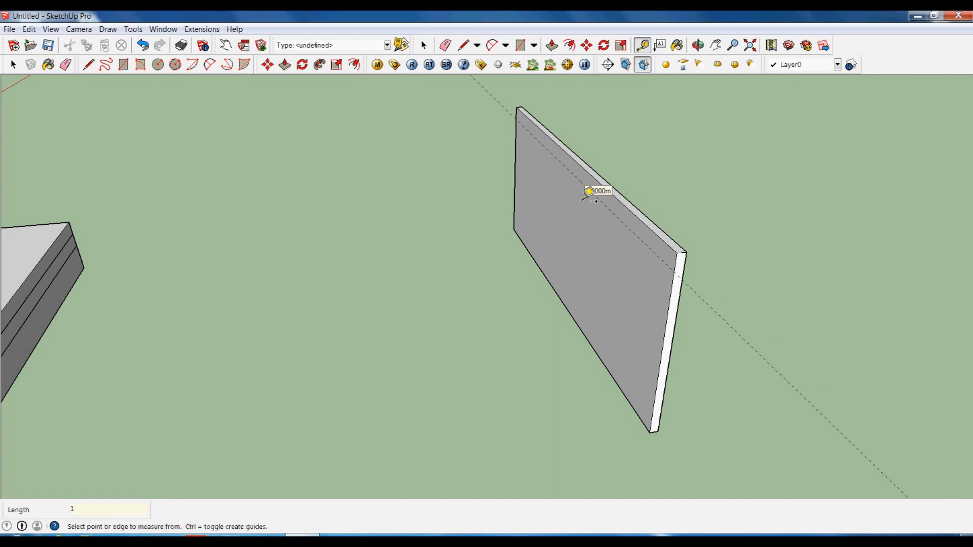
key("l")
left_click(516, 119)
left_click(678, 278)
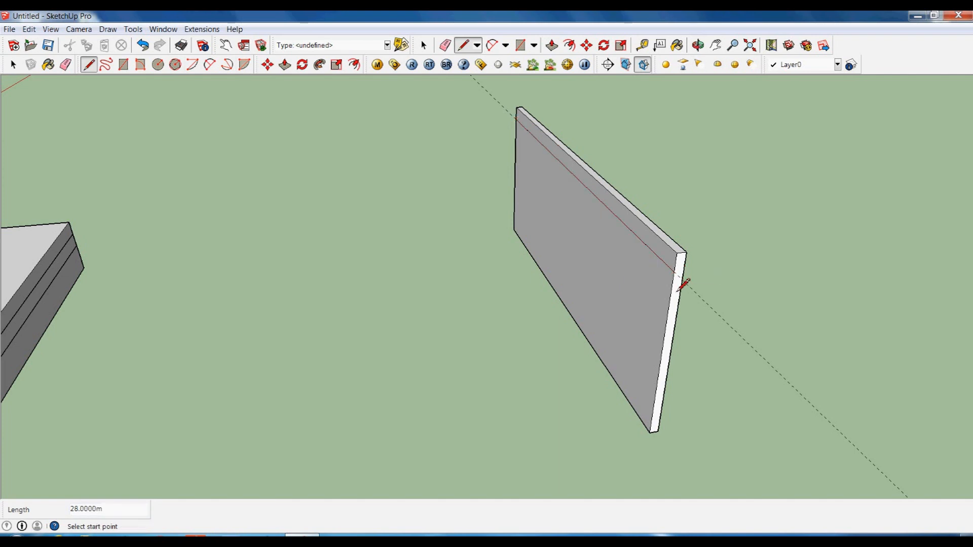
- Extrude the 1 m strip along the top of the wall's face outward by 10 m
key("p")
left_click_drag(676, 258, 561, 281)
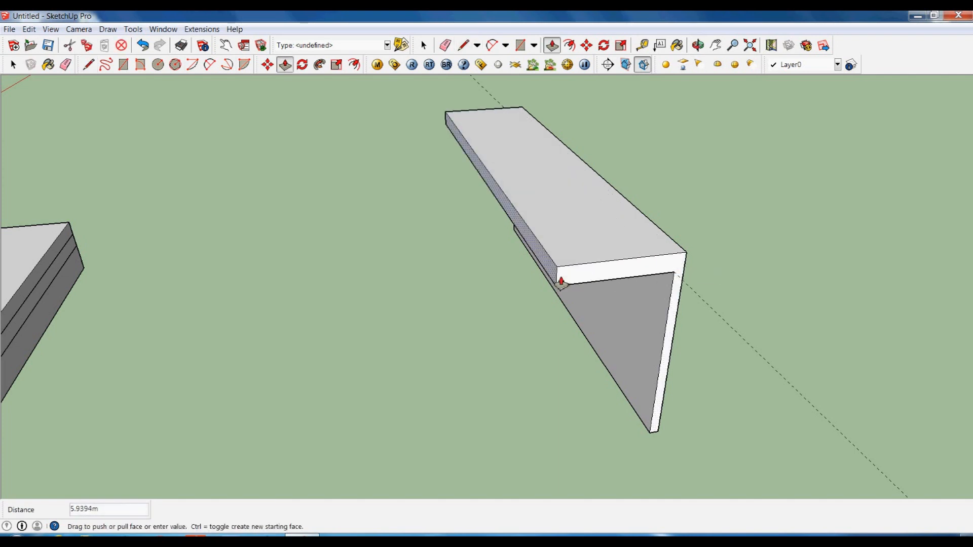
type("10")
key("Return")
key("space")
- Select the whole L-shaped solid, move it by its lower corner onto the near end corner of the C-shaped group's lower arm, and deselect it
middle_click_drag(556, 389, 373, 390)
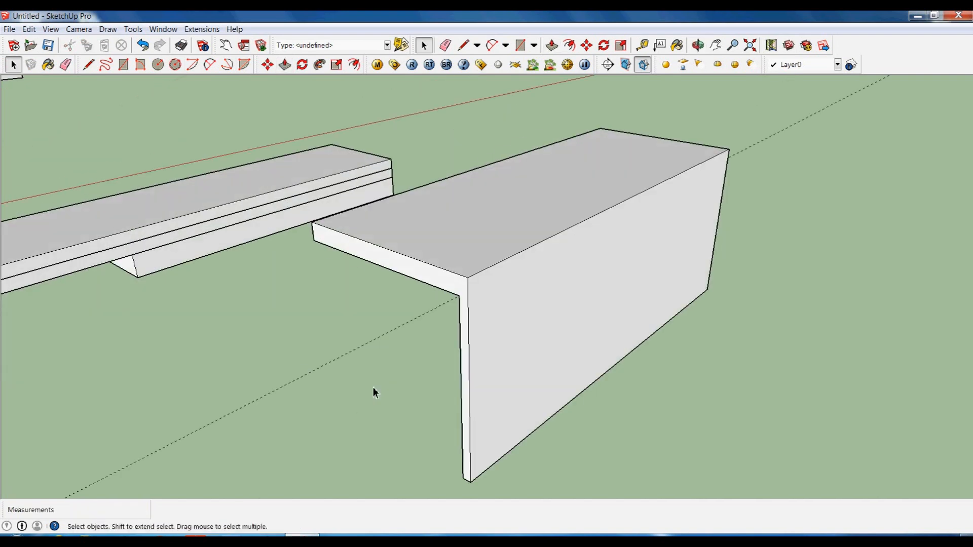
scroll(413, 192, "down", 3)
middle_click_drag(506, 260, 445, 337)
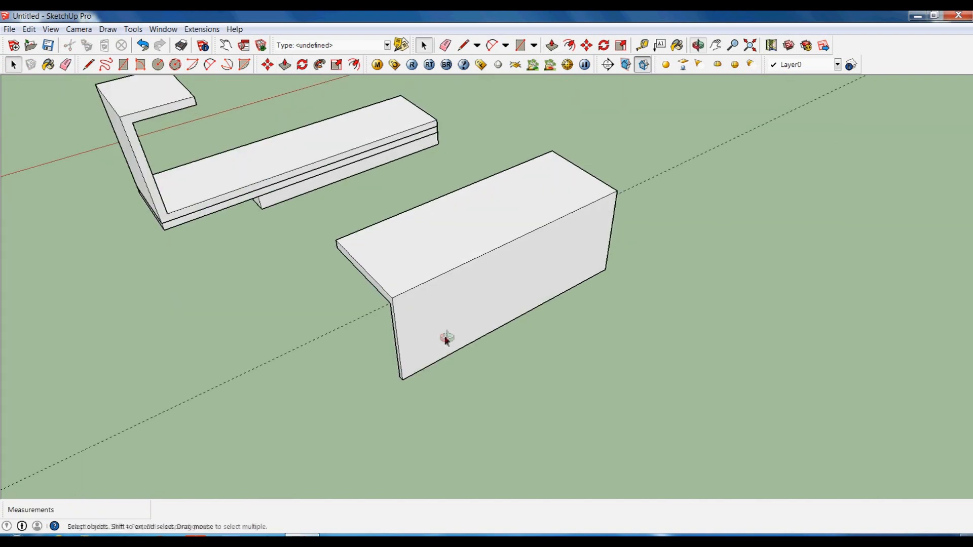
middle_click_drag(700, 271, 560, 386)
left_click(531, 333)
triple_click(531, 333)
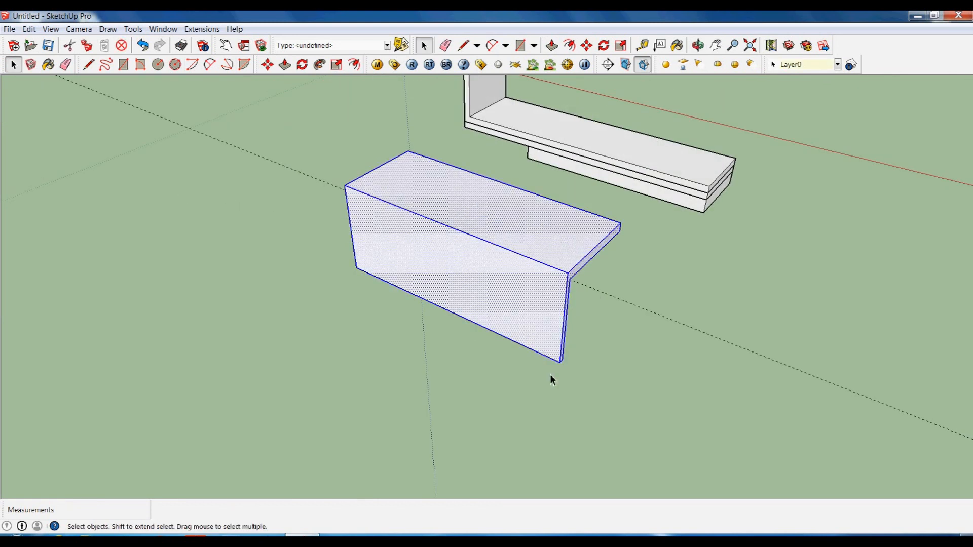
scroll(563, 365, "up", 2)
key("m")
left_click(570, 362)
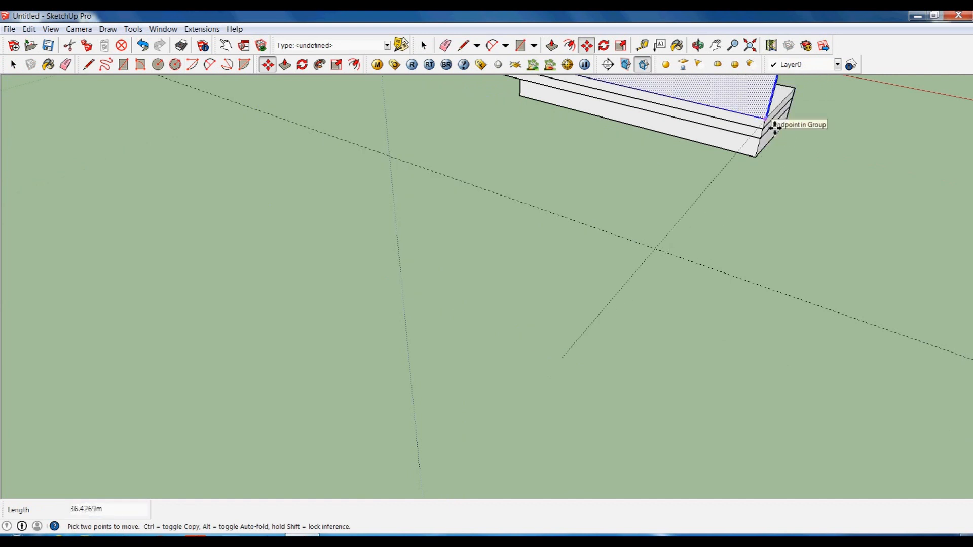
left_click(775, 128)
scroll(732, 244, "down", 3)
key("space")
left_click(638, 288)
- Erase the leftover guide line in front of the slab stack
mouse_move(638, 293)
middle_mouse_down()
mouse_move(777, 291)
mouse_move(734, 284)
middle_mouse_up()
key("e")
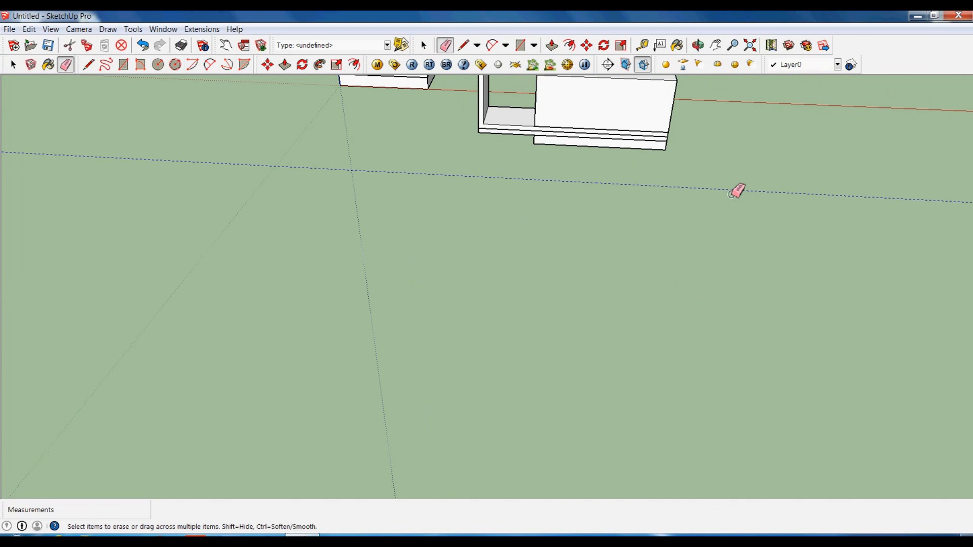
key("space")
- Show the model in the standard Front view with parallel projection
mouse_move(656, 284)
middle_mouse_down()
mouse_move(573, 303)
mouse_move(683, 274)
middle_mouse_up()
scroll(664, 212, "up", 4)
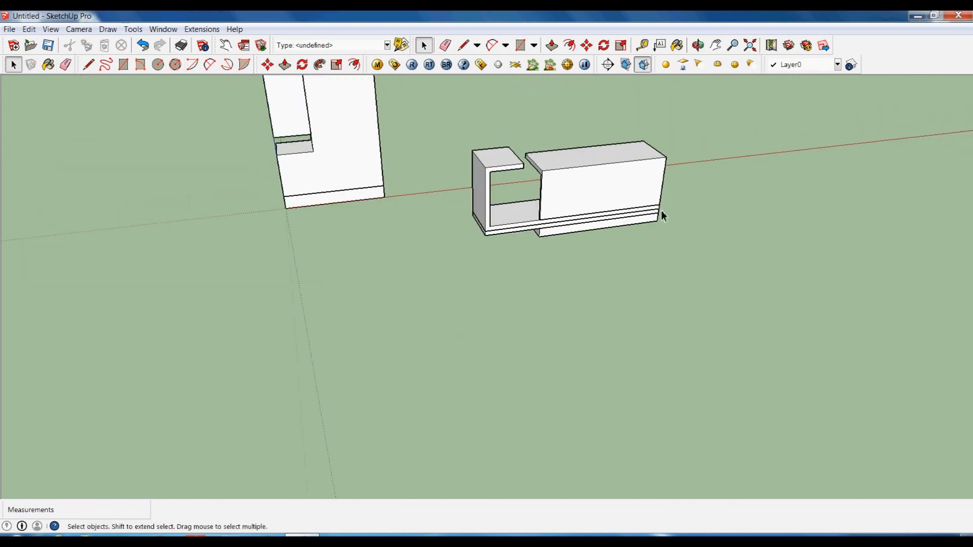
left_click(55, 32)
mouse_move(86, 26)
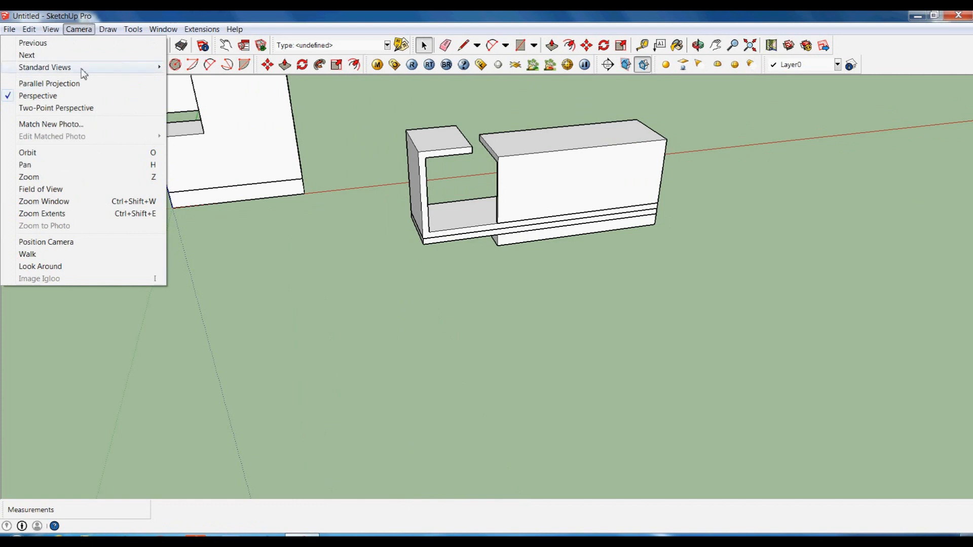
mouse_move(142, 67)
left_click(193, 91)
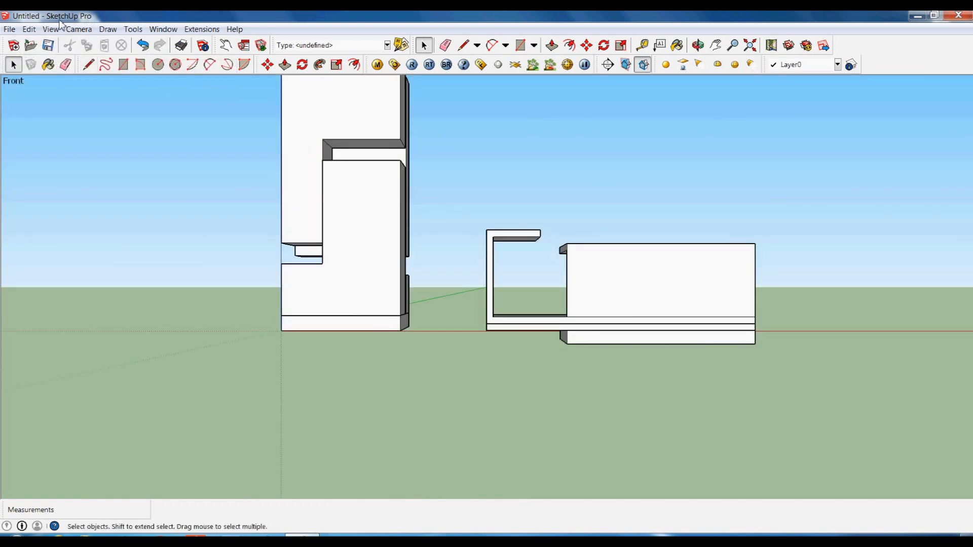
left_click(51, 29)
mouse_move(78, 29)
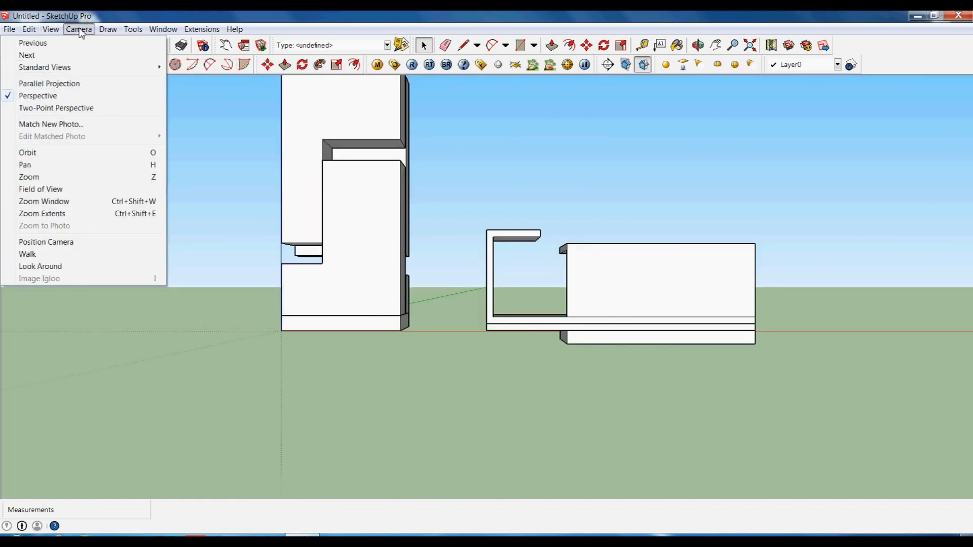
left_click(46, 84)
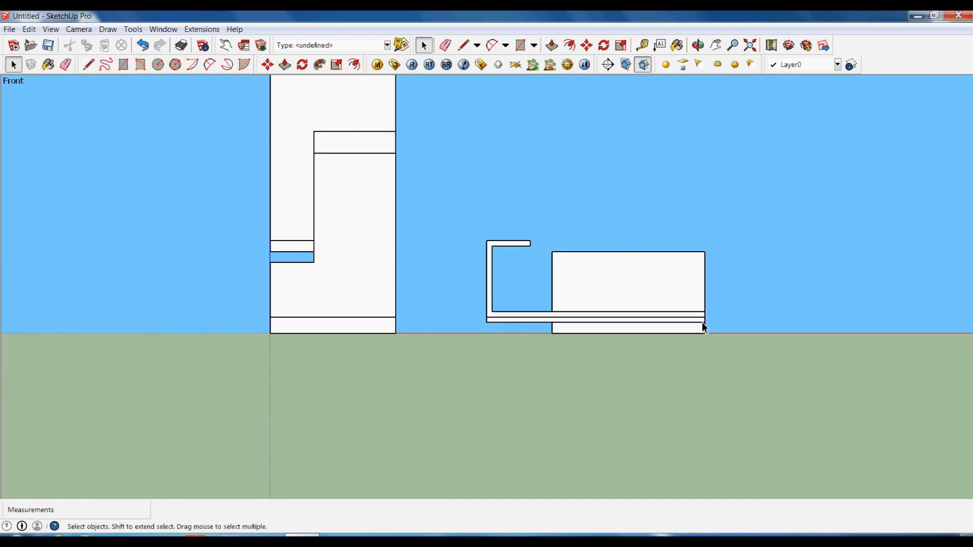
- Place a horizontal guide 3 m below the top edge of the L-shaped solid's front wall
scroll(714, 319, "up", 2)
scroll(689, 263, "up", 2)
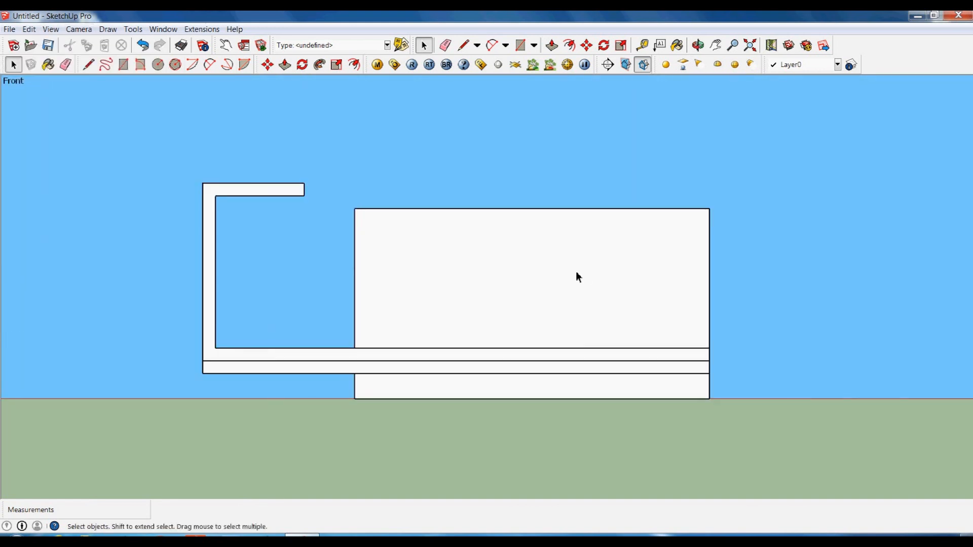
key("t")
left_click(541, 209)
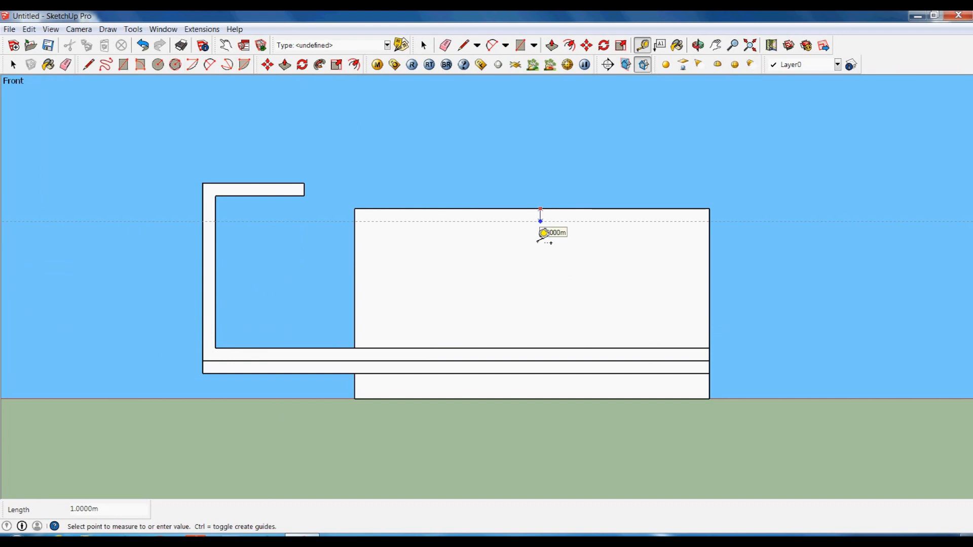
type("3")
key("Return")
key("space")
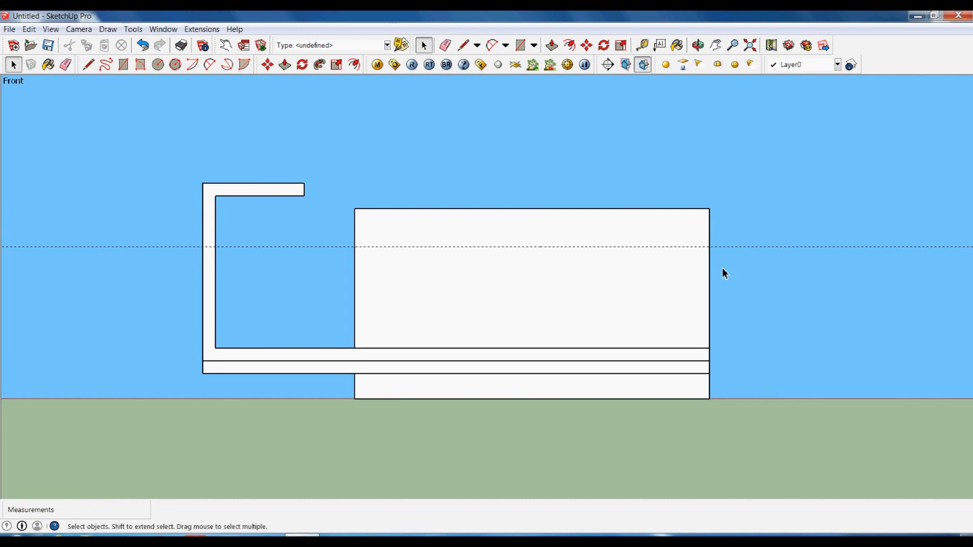
- Place a vertical guide 2 m inward from the front wall's outer end edge
key("t")
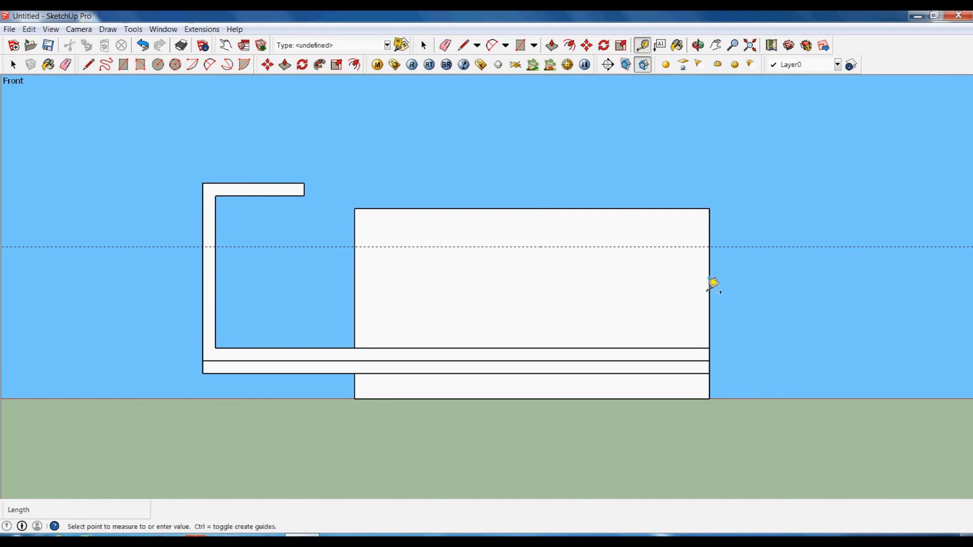
left_click(708, 278)
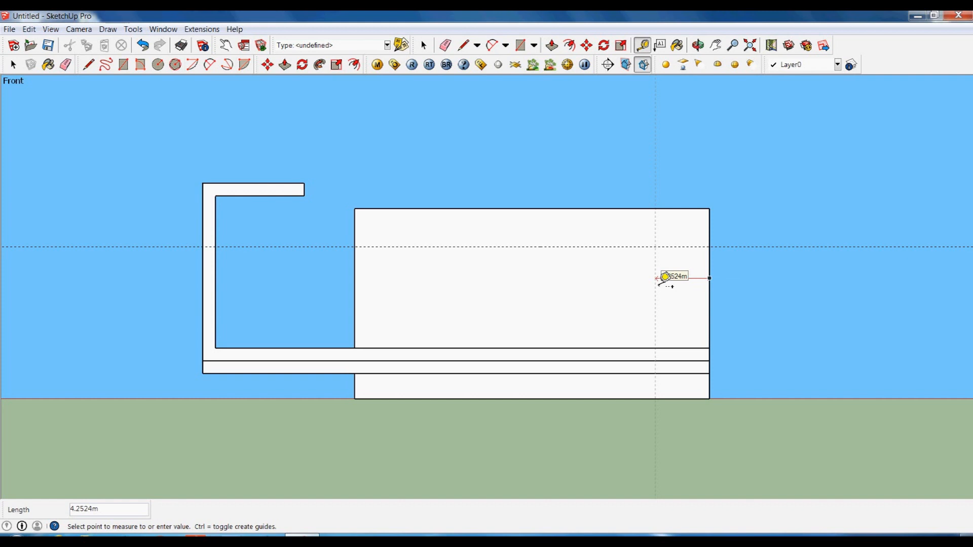
type("2")
key("Return")
key("space")
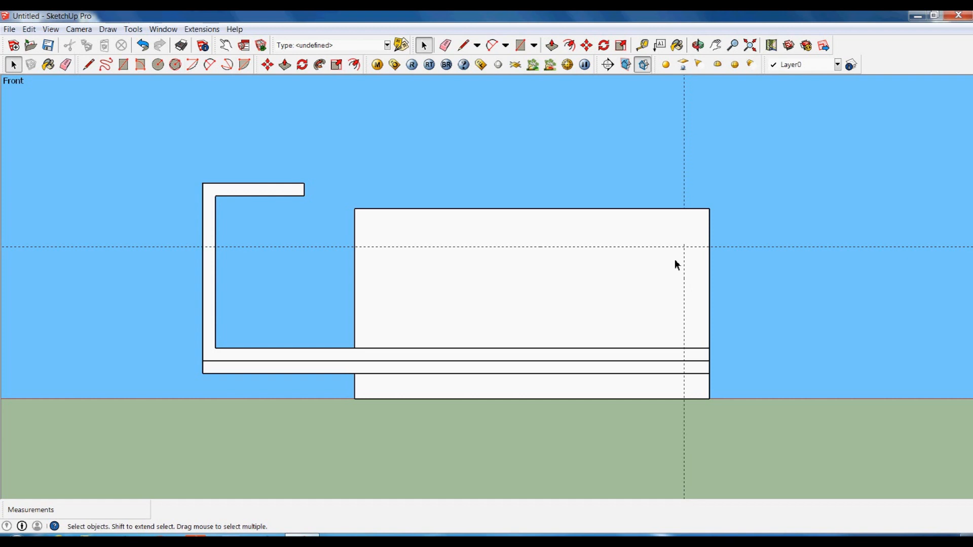
- Draw a 12 × 2 m rectangle on the front wall, starting at the guides' intersection and extending inward and down
key("r")
left_click(684, 247)
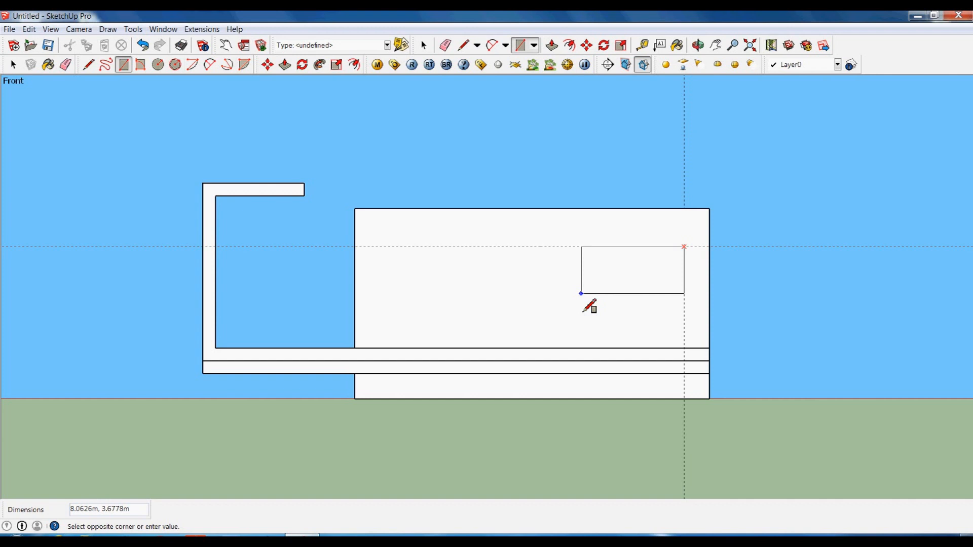
type("12,2")
key("Return")
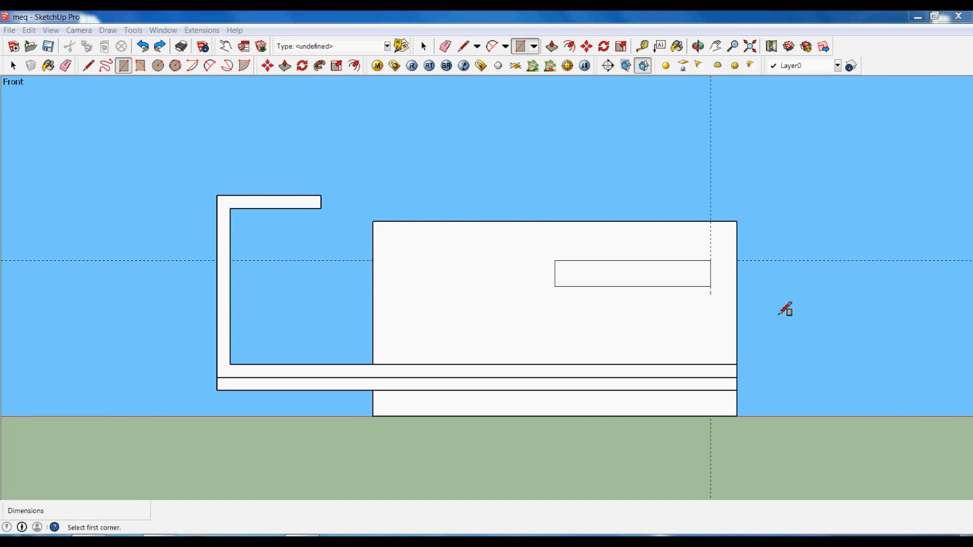
left_click(791, 326)
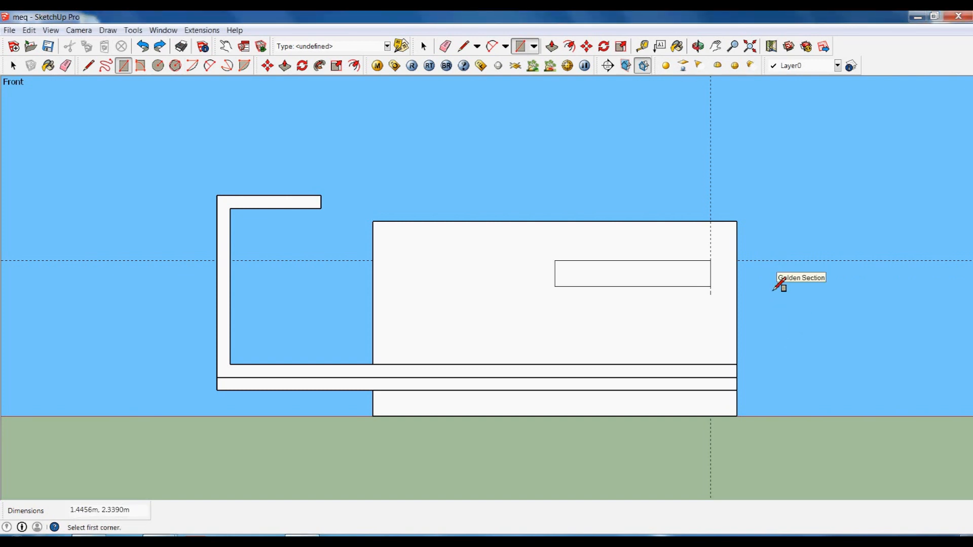
- Place another horizontal guide 1 m above the existing horizontal one
key("t")
left_click(769, 261)
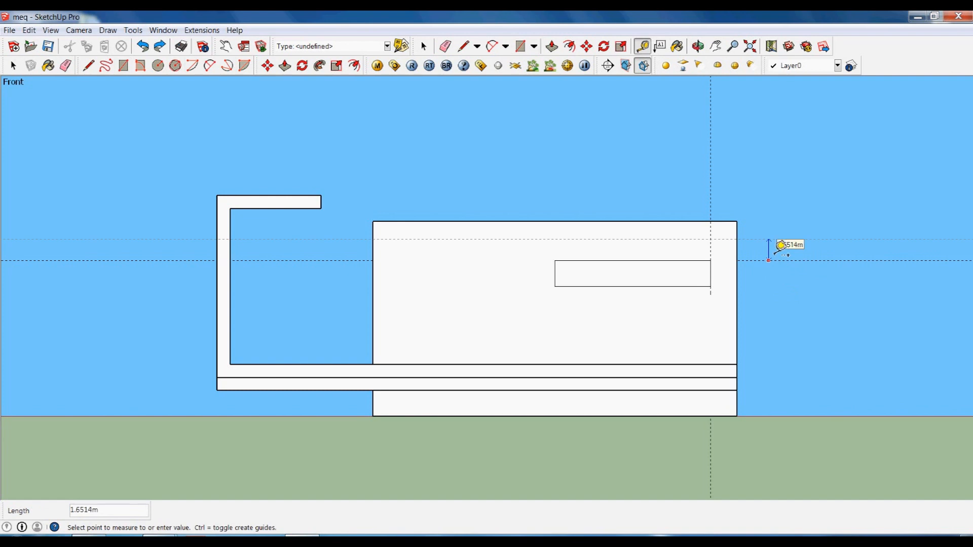
type("1")
key("Return")
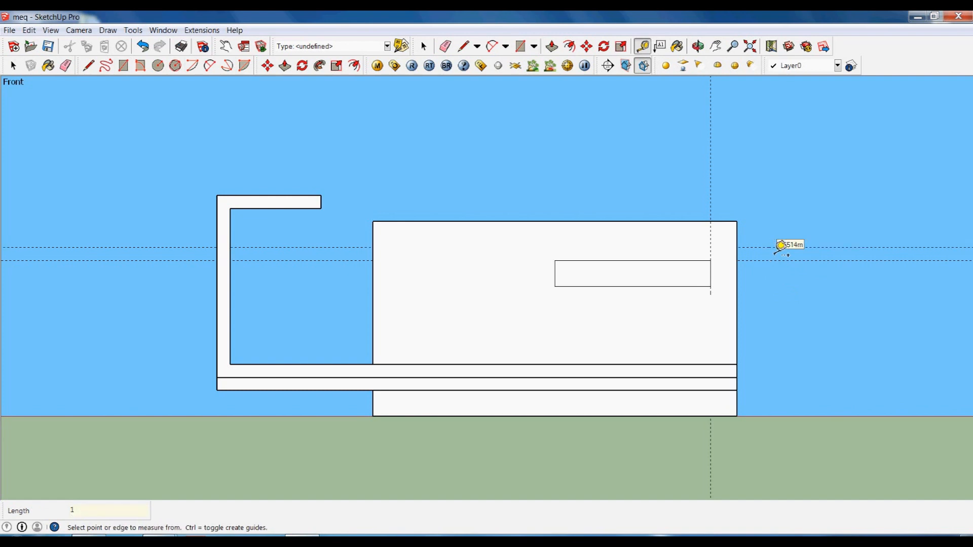
key("space")
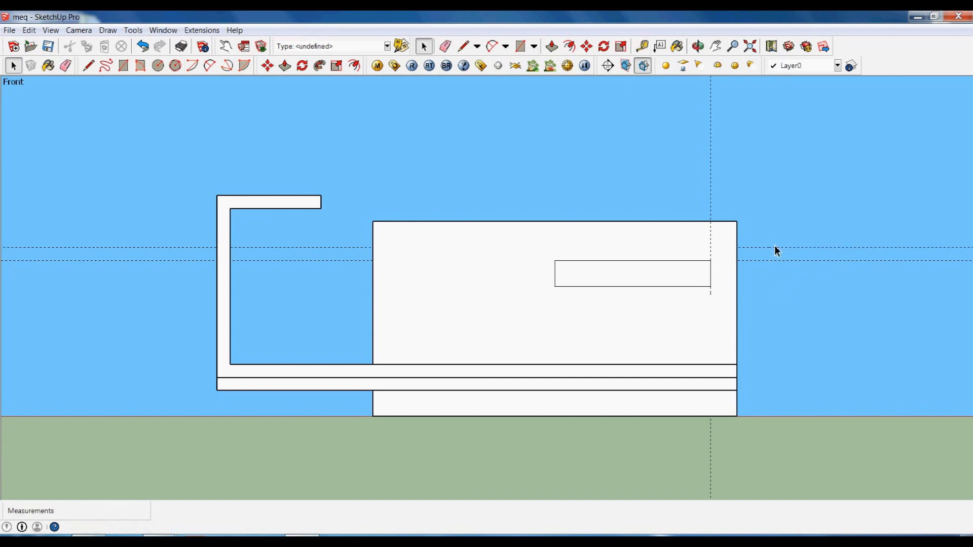
- Draw a circle of 0.4 m radius centred where the upper horizontal guide crosses the vertical guide
key("c")
left_click(710, 247)
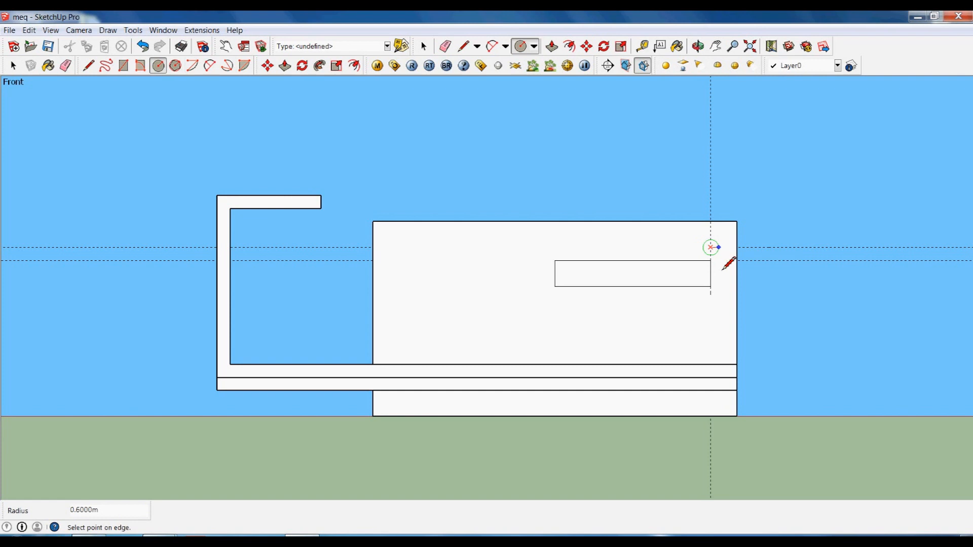
type(".4")
key("Return")
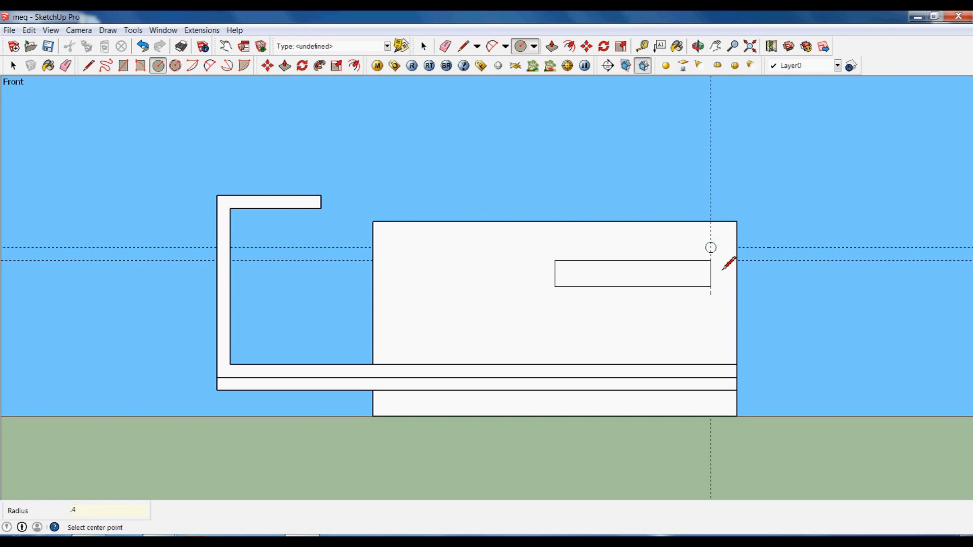
key("space")
- Copy the 0.4 m radius circle 1.5 m inward along the red axis and repeat the copy 17 times along the front wall
scroll(718, 260, "up", 3)
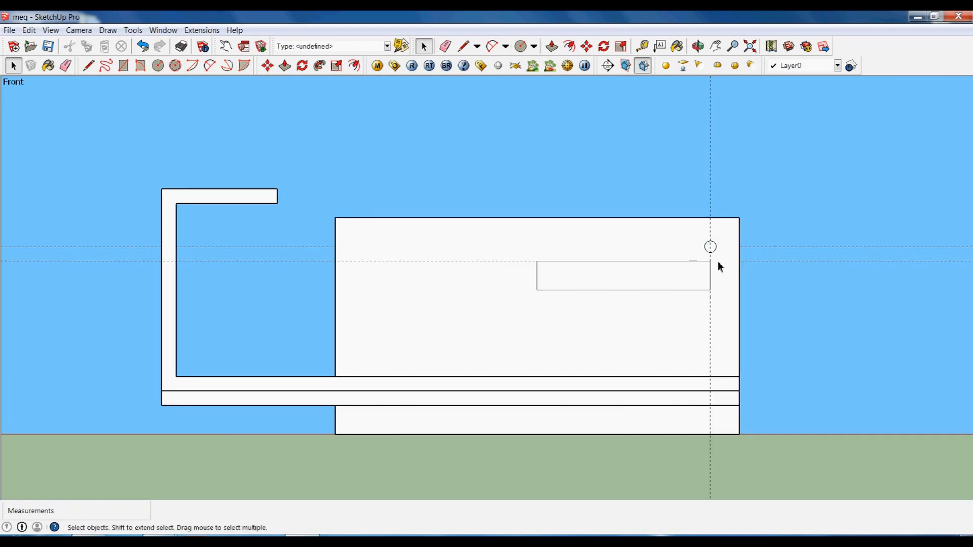
scroll(722, 253, "up", 1)
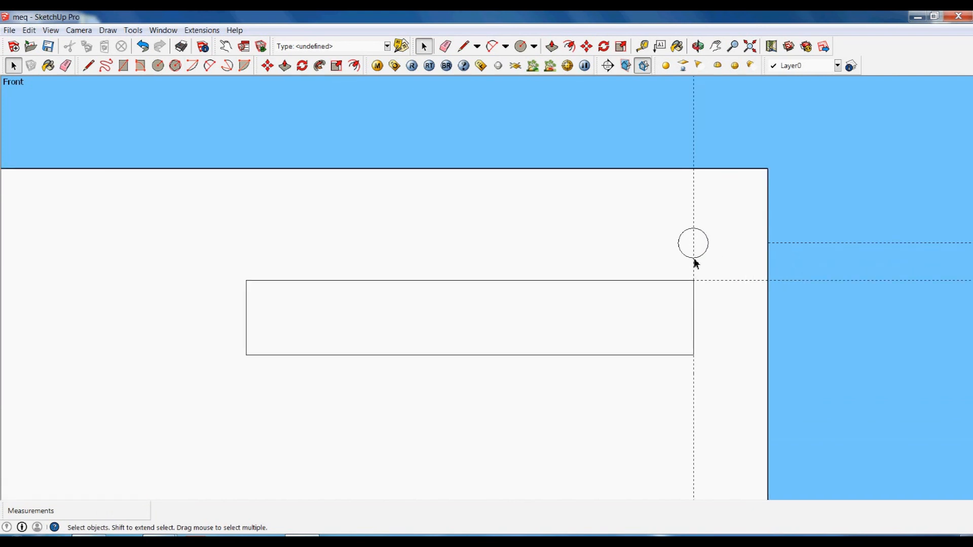
left_click(700, 251)
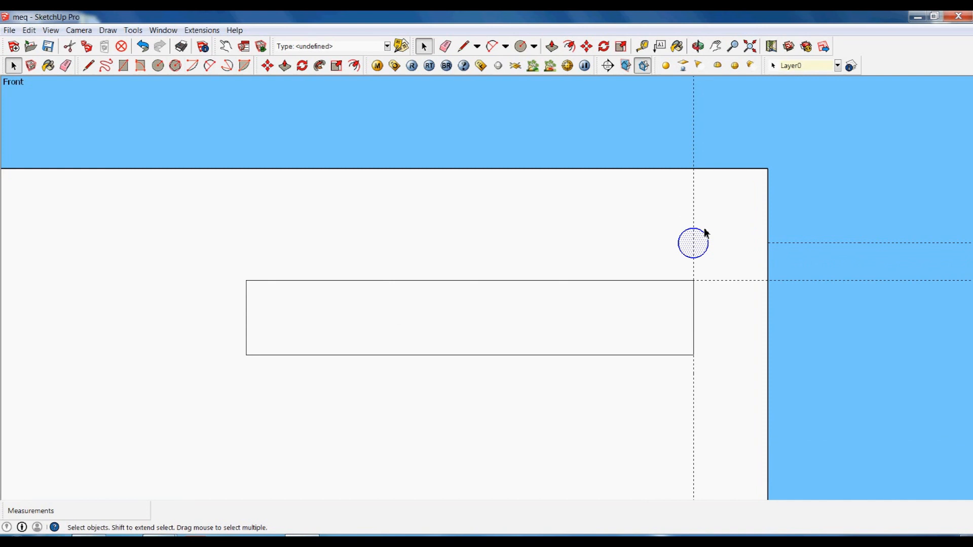
key("m")
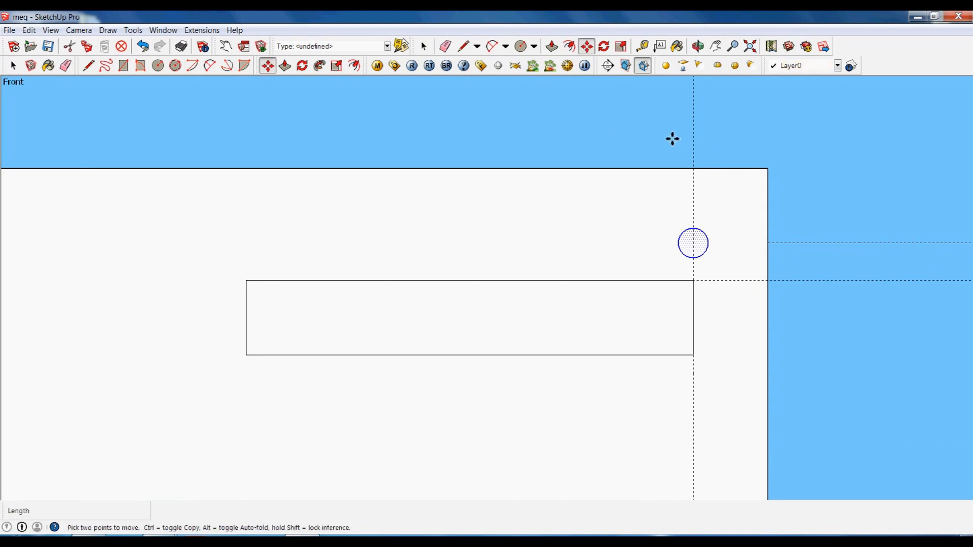
left_click(683, 138)
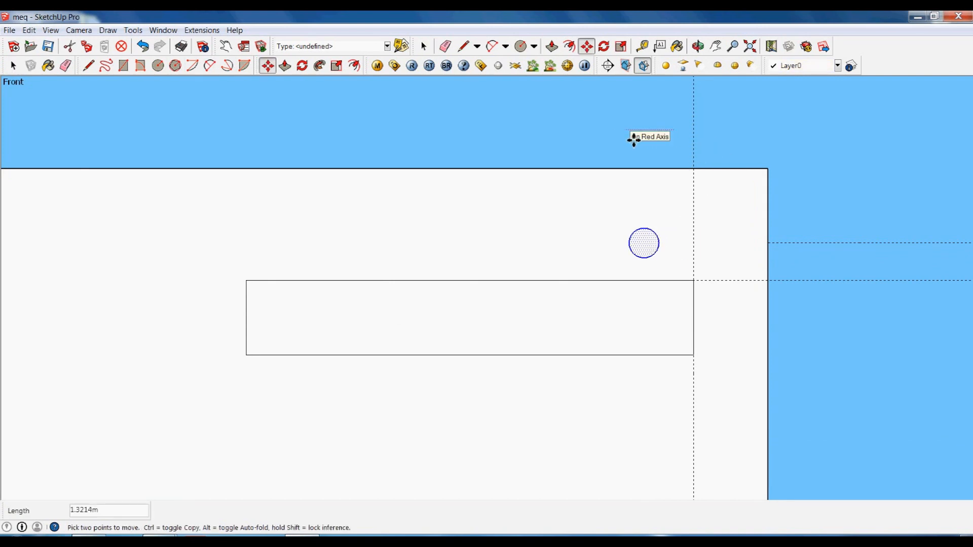
key("ctrl")
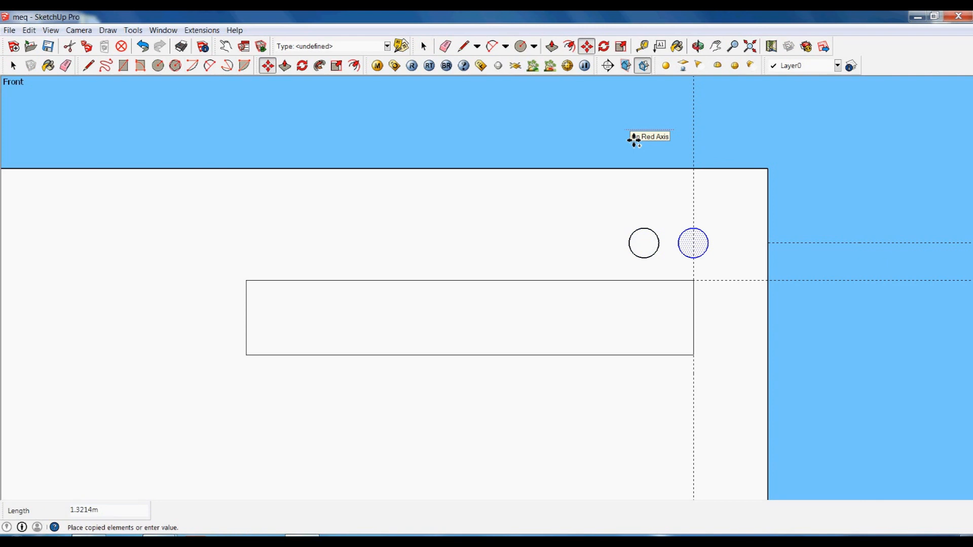
type("1.5")
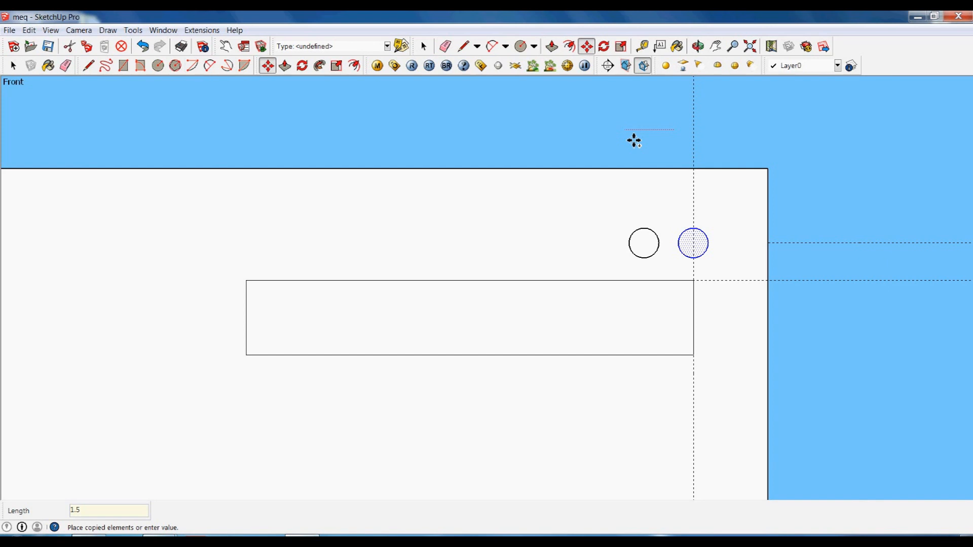
key("Return")
type("*")
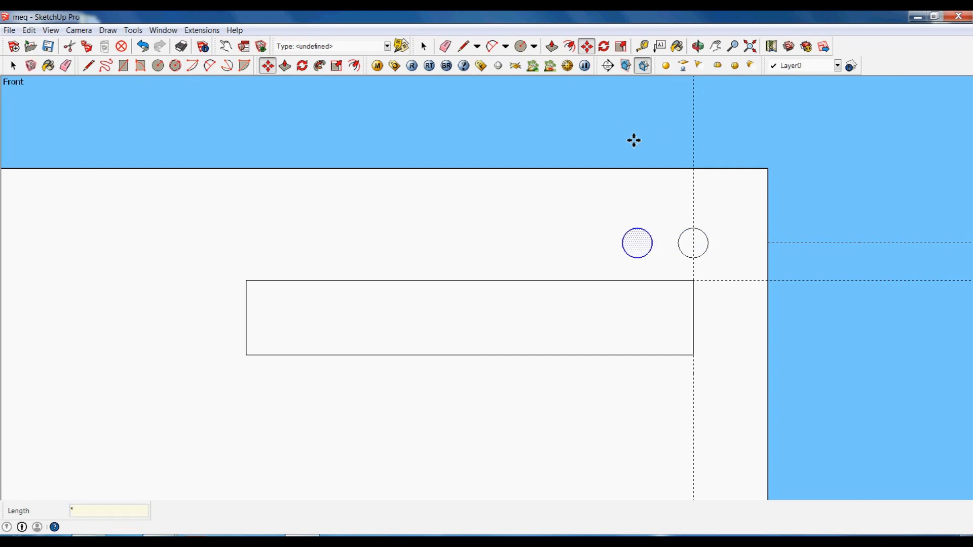
type("17")
key("Return")
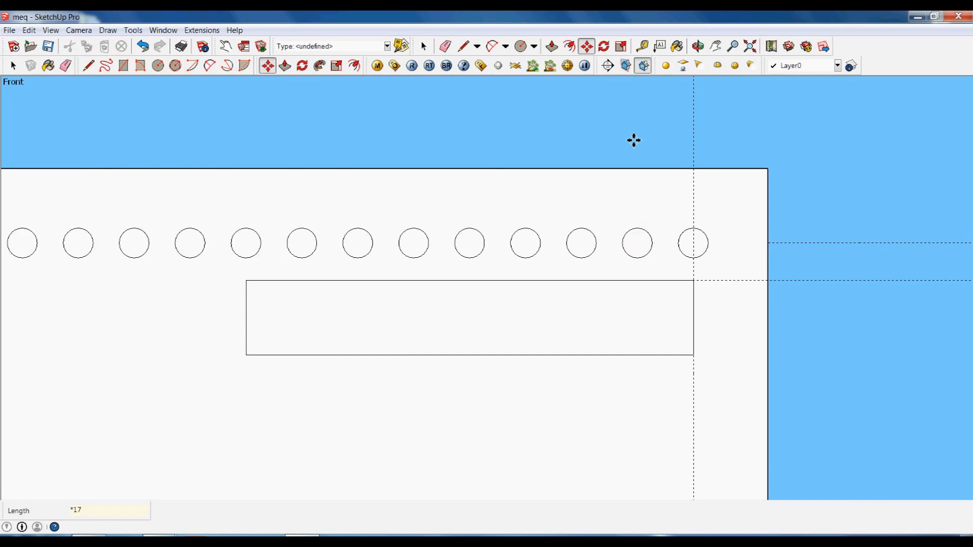
key("space")
scroll(675, 288, "down", 4)
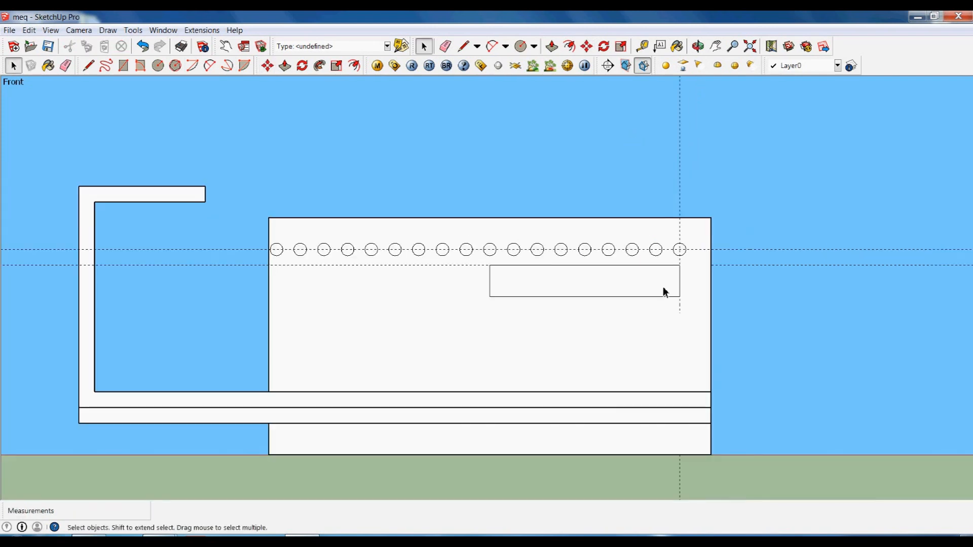
- Erase the two horizontal guides and the vertical guide used for laying out the front wall's openings
key("e")
left_click_drag(751, 293, 751, 246)
left_click(679, 193)
key("space")
middle_click_drag(722, 246, 745, 325)
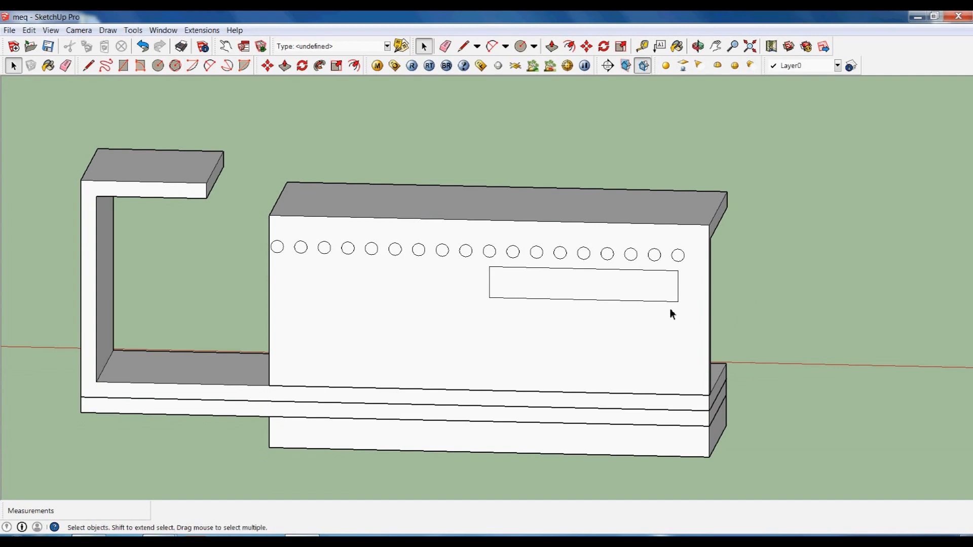
- Switch the camera from parallel projection to perspective and orient the view toward the front wall's openings
left_click(78, 29)
mouse_move(72, 72)
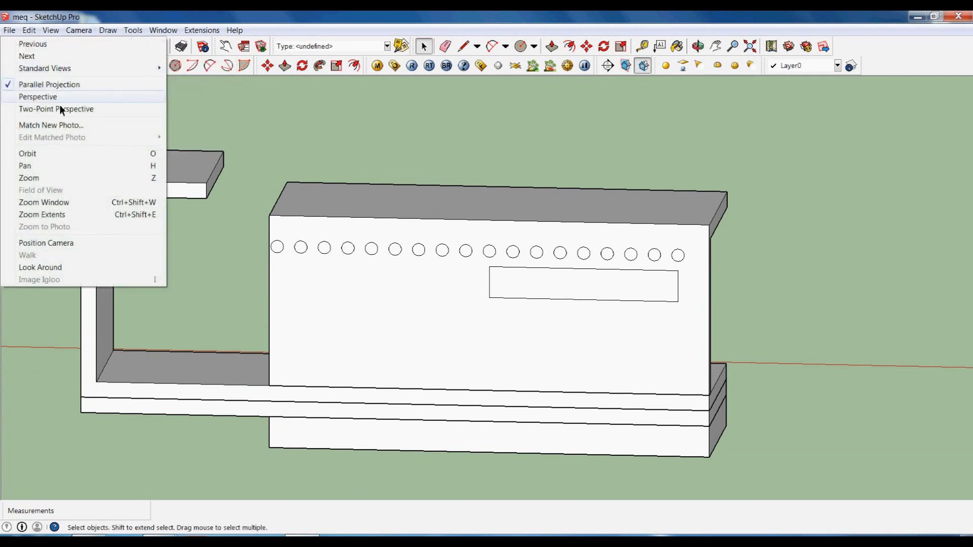
left_click(37, 96)
scroll(610, 324, "up", 3)
middle_click_drag(610, 325, 424, 336)
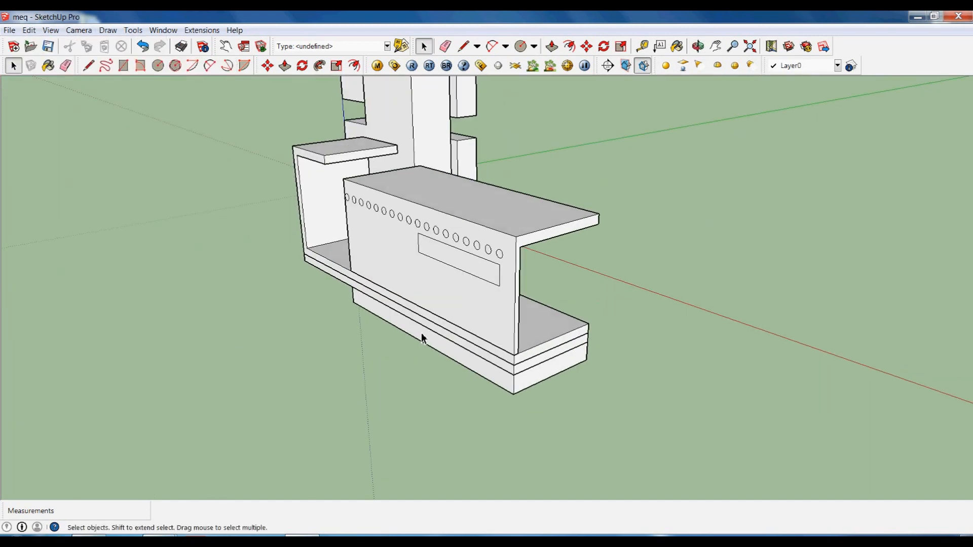
scroll(417, 245, "up", 2)
middle_click_drag(564, 283, 618, 265)
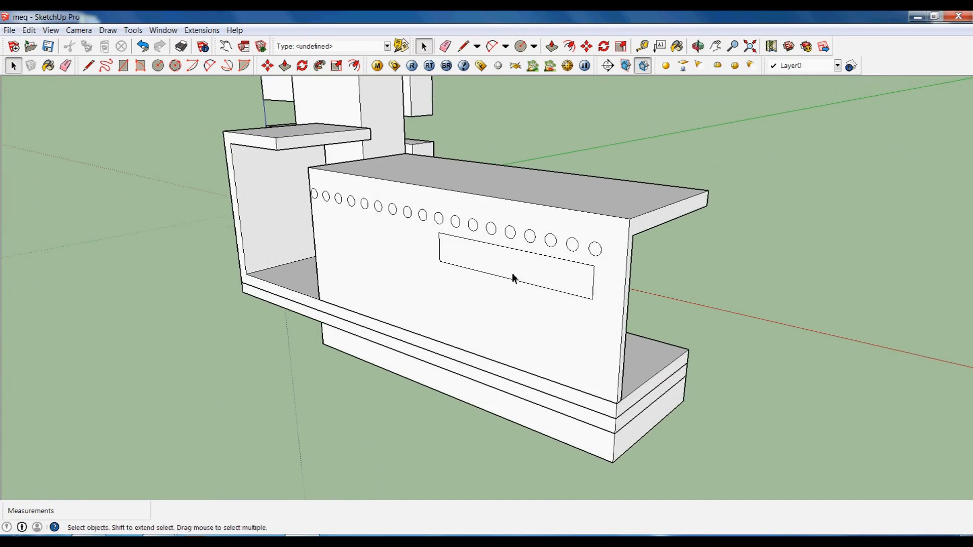
scroll(513, 277, "up", 2)
middle_click_drag(371, 309, 591, 271)
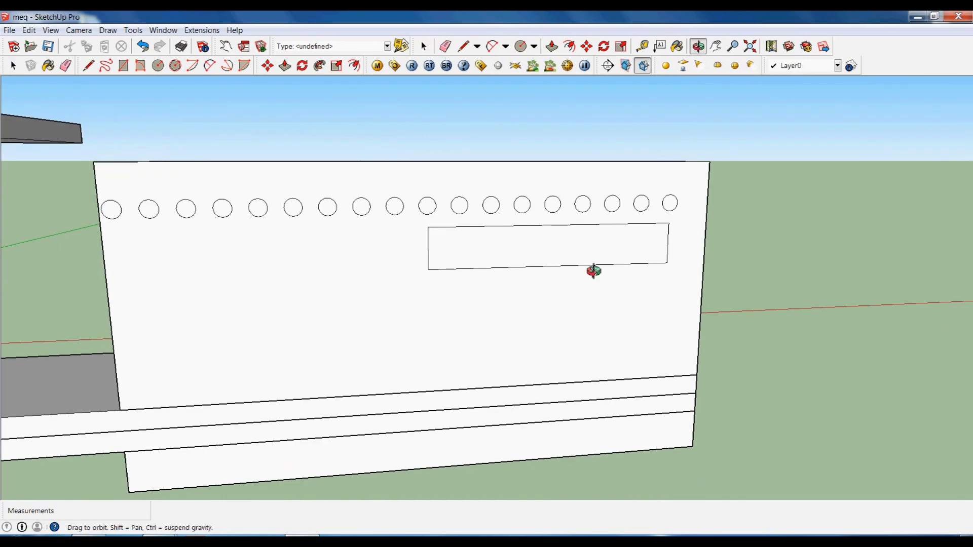
- Try to open the circle nearest the C-shaped frame by deleting its face, and undo the deletion
left_click(118, 216)
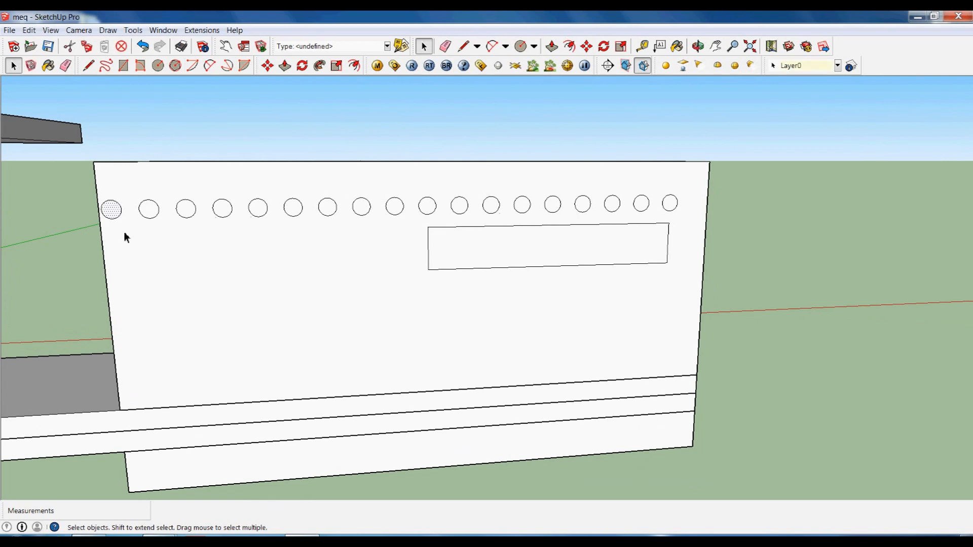
key("Delete")
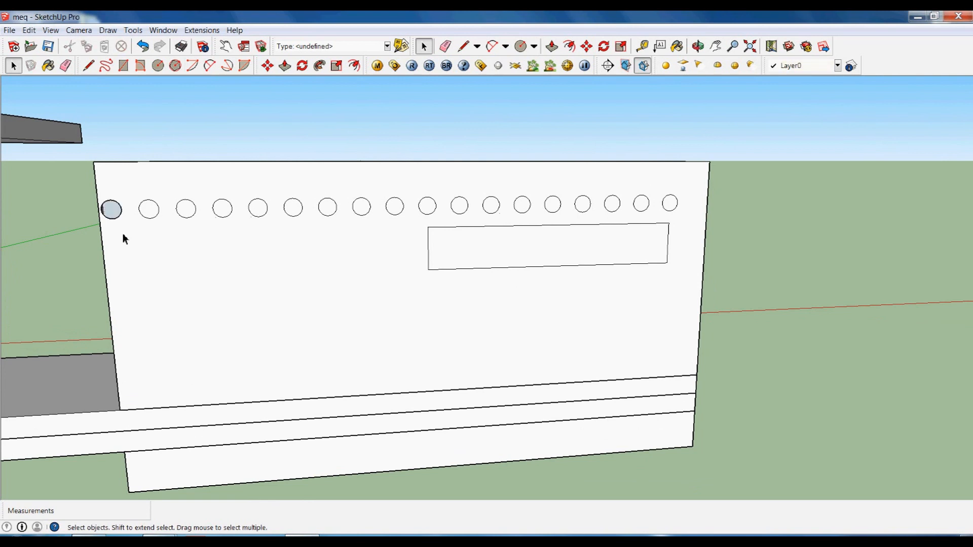
key("ctrl+z")
middle_click_drag(167, 243, 50, 278)
scroll(74, 263, "up", 3)
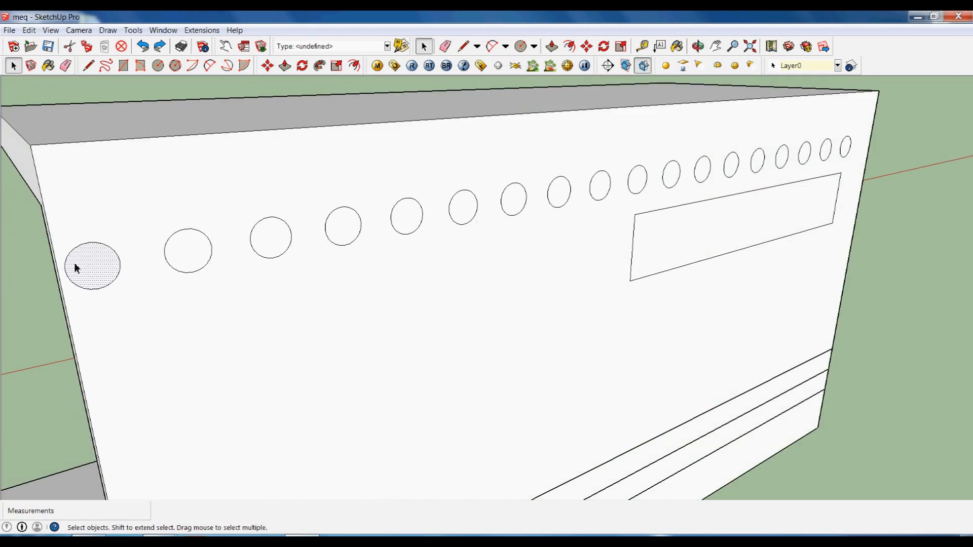
scroll(73, 262, "up", 1)
left_click(81, 247)
left_click(107, 265)
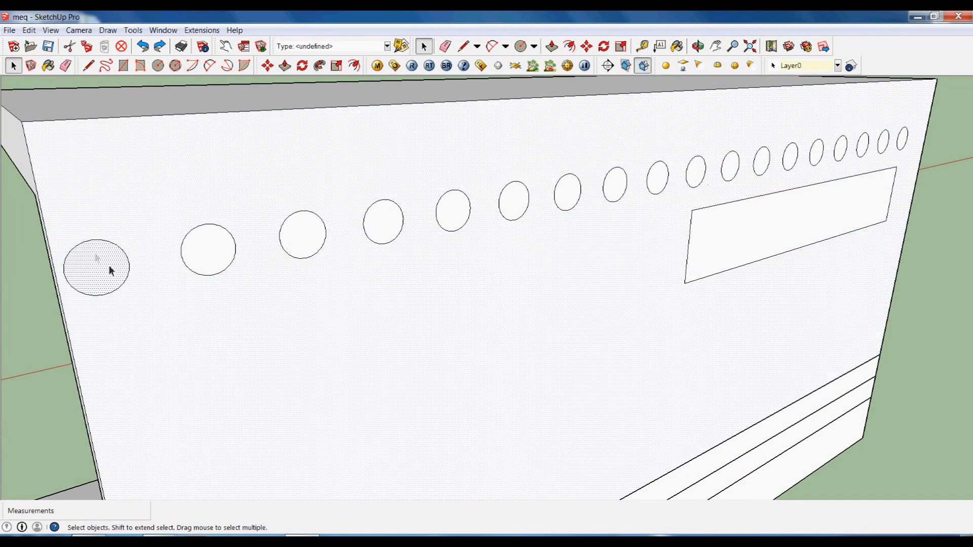
- Push the rectangle on the front wall 0.5 m inward, through the wall's full thickness, to cut a window opening
scroll(108, 265, "down", 8)
middle_click_drag(245, 254, 196, 310)
scroll(526, 300, "up", 2)
key("p")
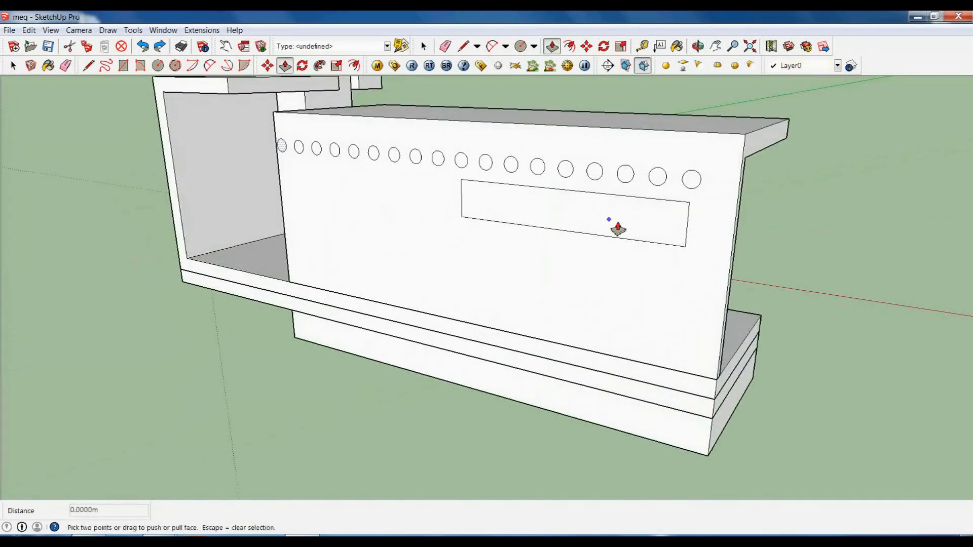
middle_click_drag(701, 271, 615, 294)
key("space")
left_click(636, 245)
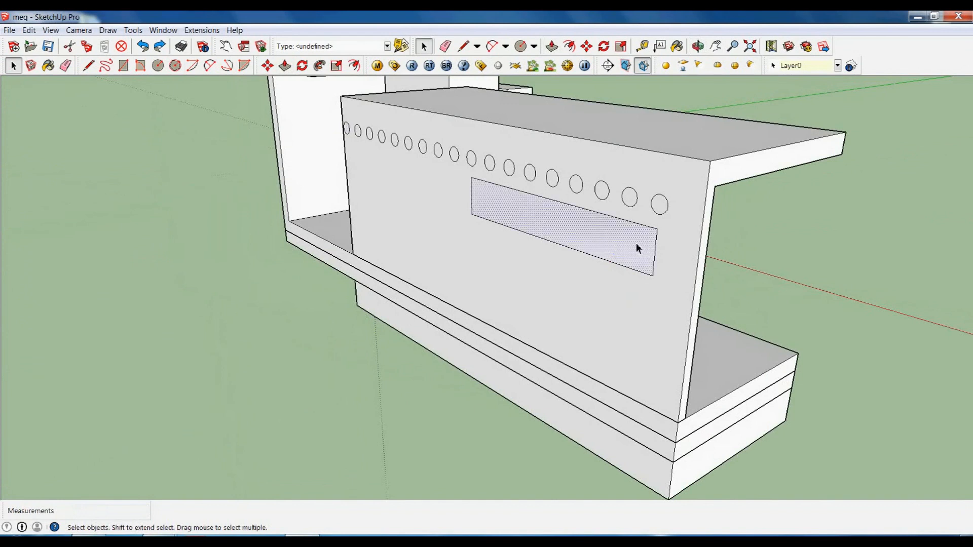
key("p")
left_click(640, 253)
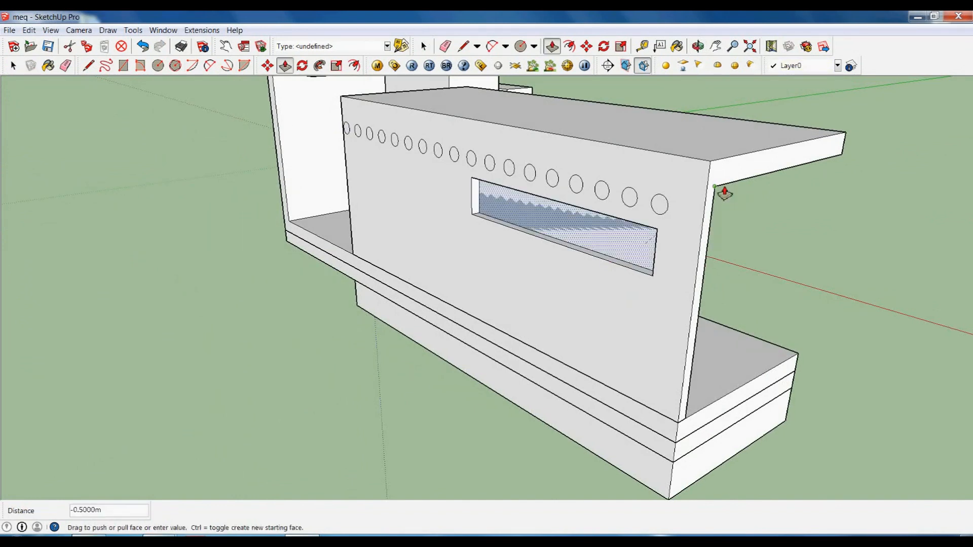
left_click(724, 192)
key("space")
- Select the circular faces together along the row on the front wall, starting from the wall's outer end
scroll(529, 226, "up", 2)
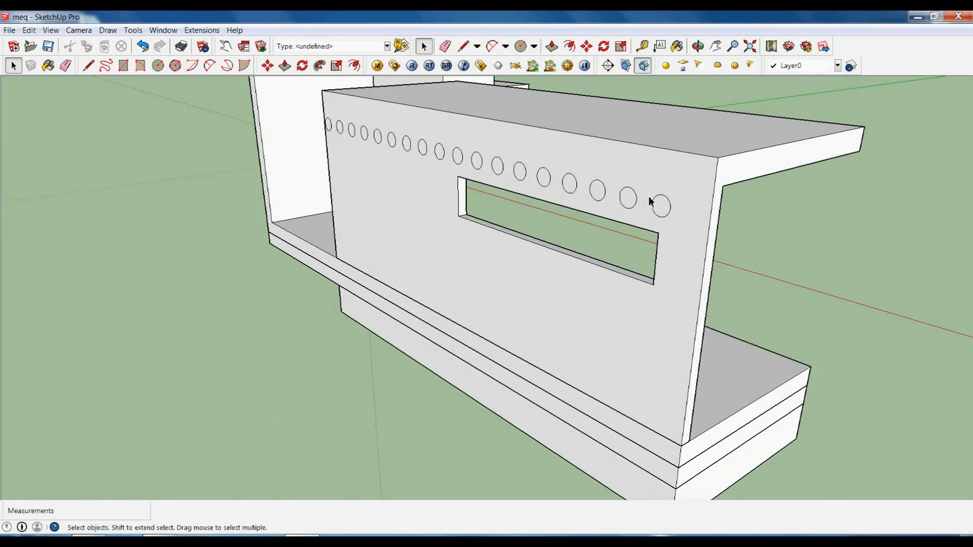
scroll(658, 211, "up", 1)
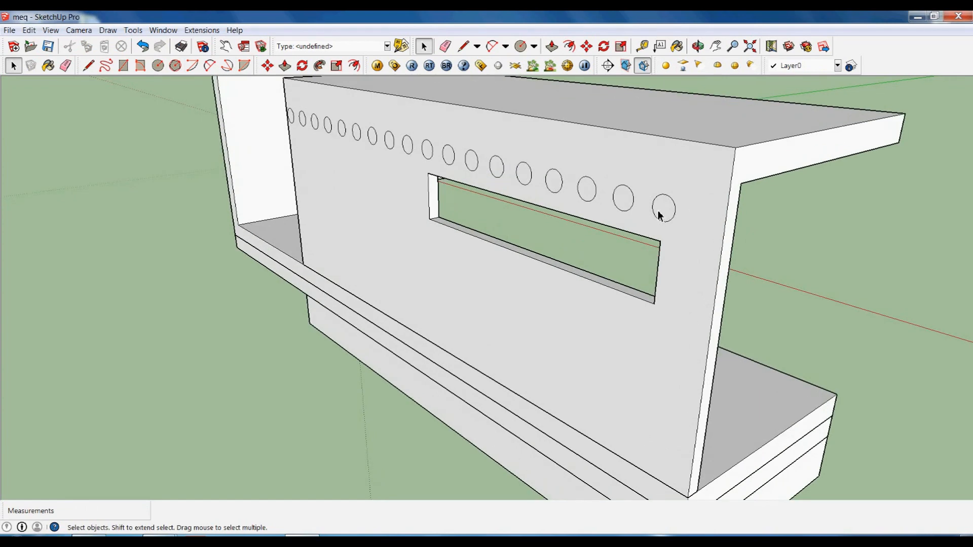
scroll(597, 324, "down", 3)
middle_click_drag(594, 324, 667, 310)
scroll(674, 218, "up", 1)
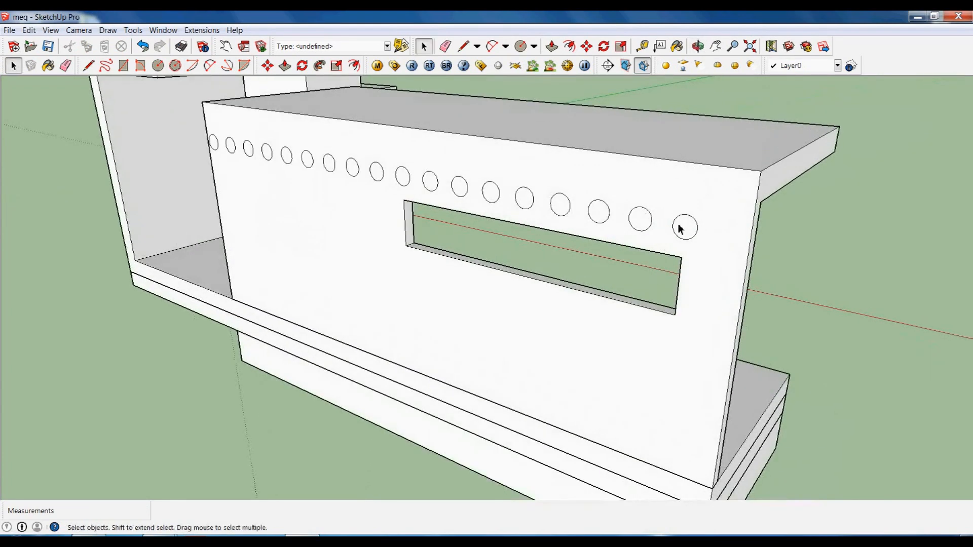
left_click(685, 227)
left_click(641, 222, "ctrl")
left_click(598, 217, "ctrl")
left_click(562, 208, "ctrl")
left_click(523, 201, "ctrl")
left_click(490, 197, "ctrl")
left_click(457, 193, "ctrl")
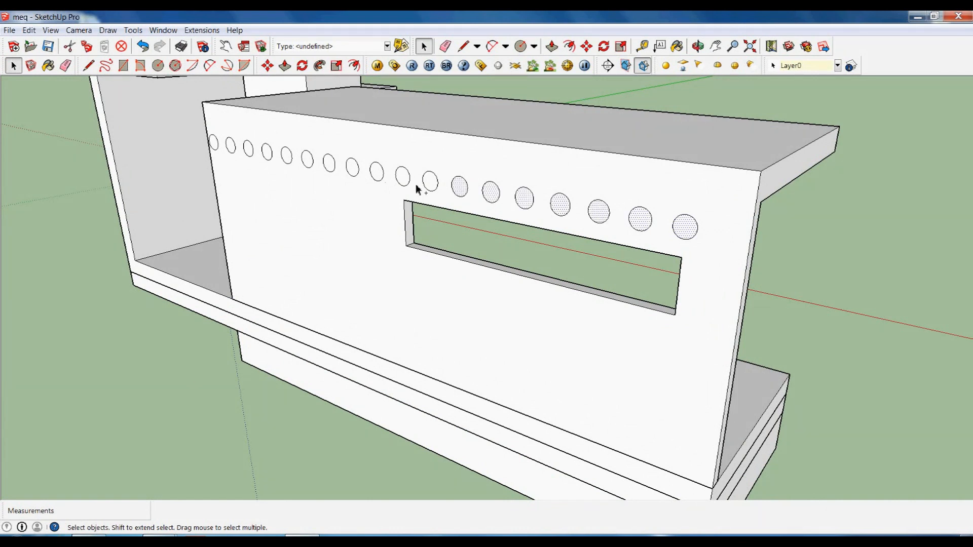
left_click(380, 178, "ctrl")
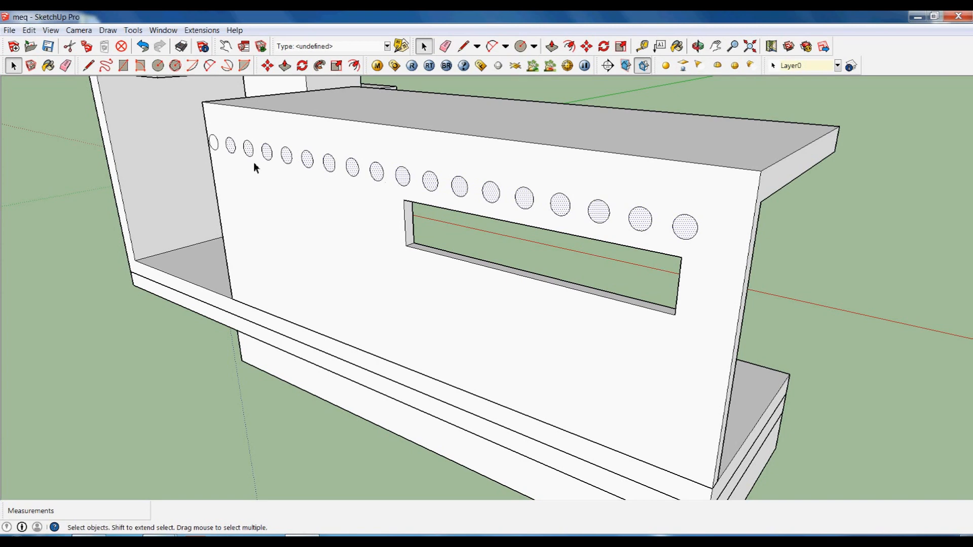
- Push the three circles nearest the front wall's outer end 0.5 m inward to cut them through the wall
middle_click_drag(780, 274, 654, 278)
key("p")
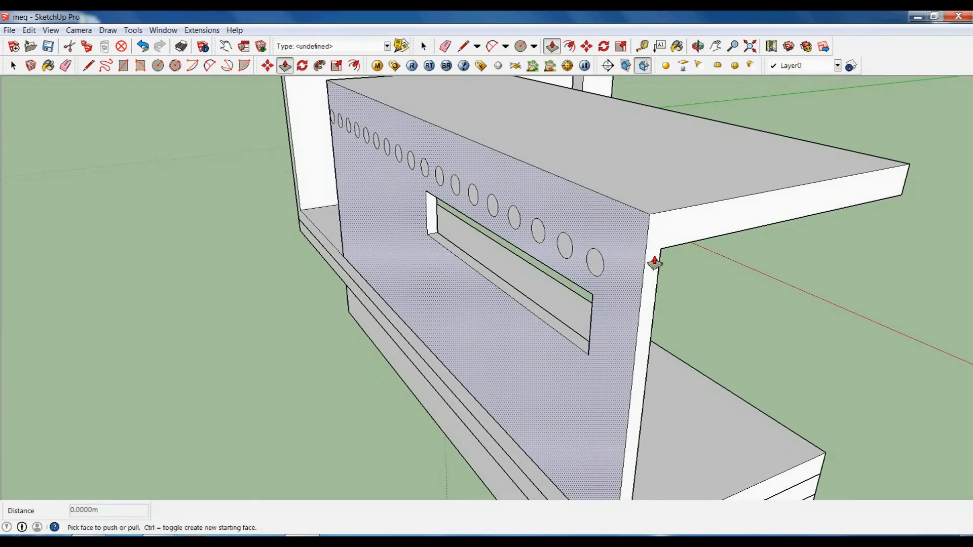
left_click(601, 264)
left_click(672, 255)
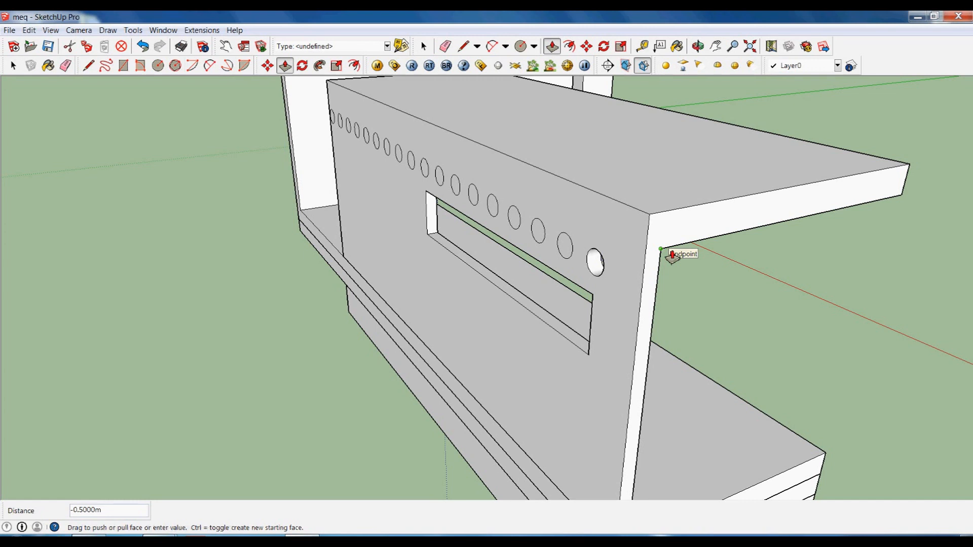
left_click(574, 251)
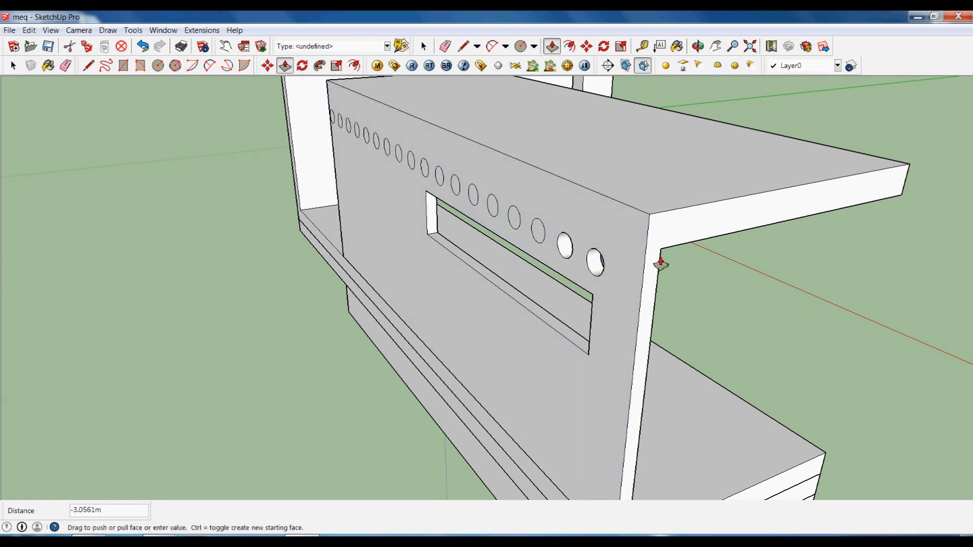
left_click(592, 263)
left_click(674, 256)
double_click(543, 233)
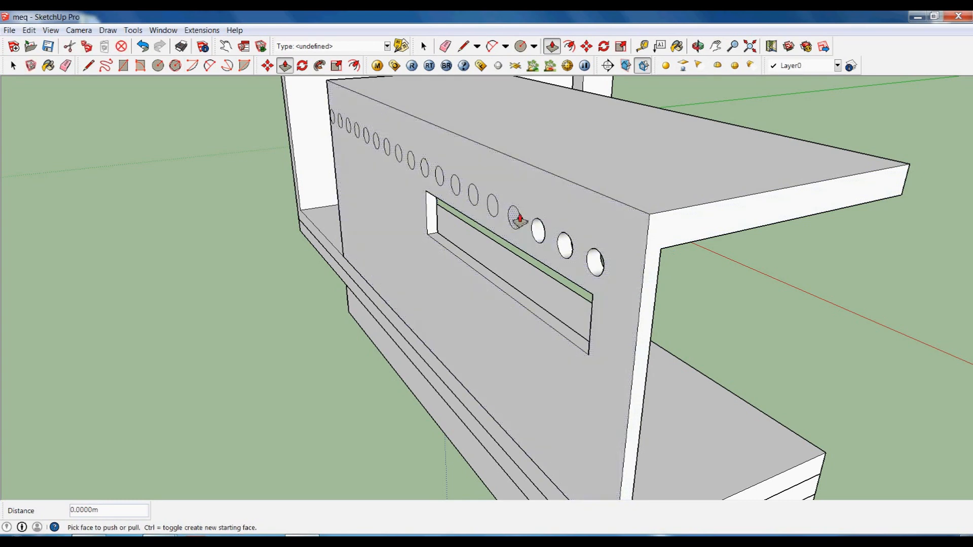
- Repeat the 0.5 m push on the next five circles in the row to cut them through the wall
scroll(515, 219, "up", 4)
double_click(497, 208)
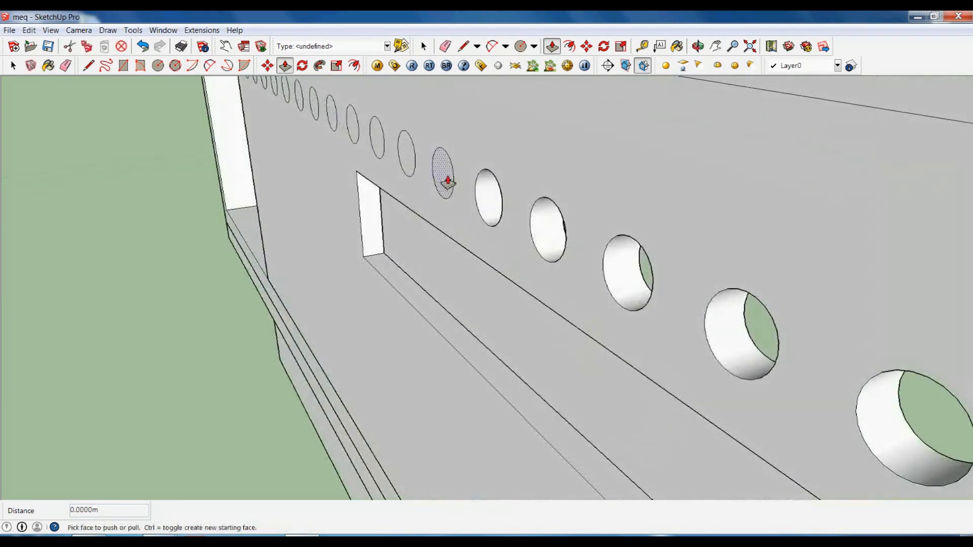
double_click(445, 178)
double_click(409, 153)
double_click(383, 145)
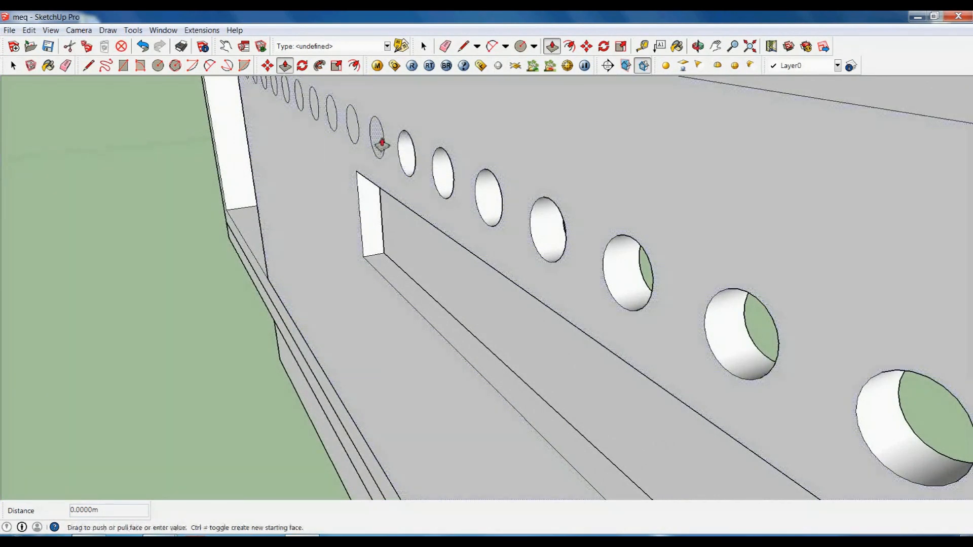
- Repeat the 0.5 m push on the next three uncut circles in the front wall's row
middle_click_drag(592, 279, 660, 302)
scroll(593, 284, "down", 3)
scroll(364, 180, "up", 3)
double_click(459, 172)
double_click(408, 152)
double_click(367, 143)
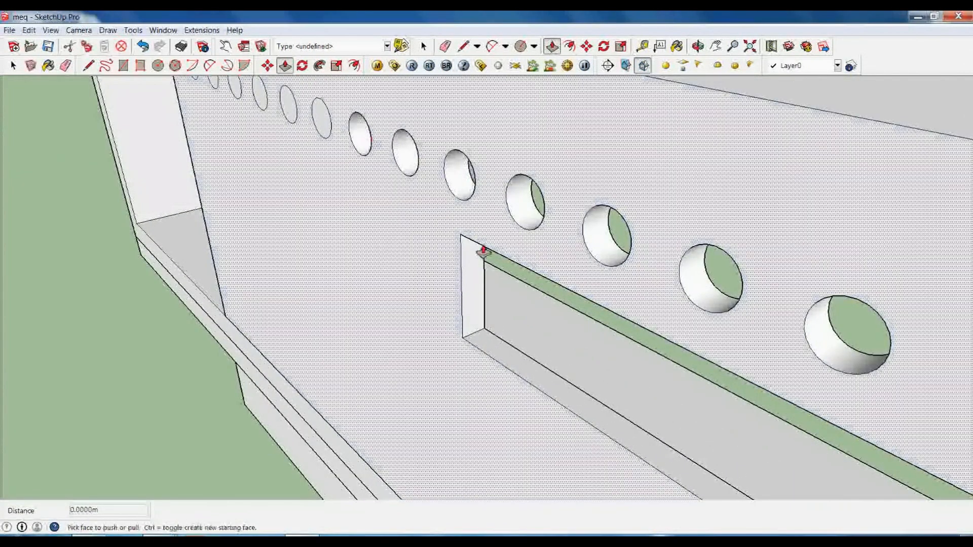
- Push the following six circles 0.5 m through the wall, leaving only the circle nearest the C-shaped frame uncut
scroll(603, 310, "down", 3)
middle_click_drag(408, 245, 451, 235)
double_click(383, 189)
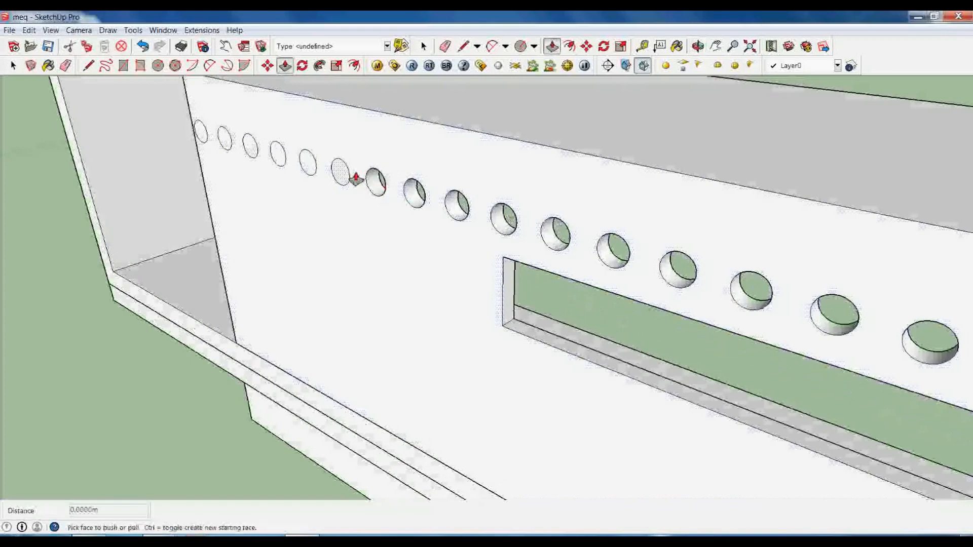
double_click(347, 175)
double_click(315, 163)
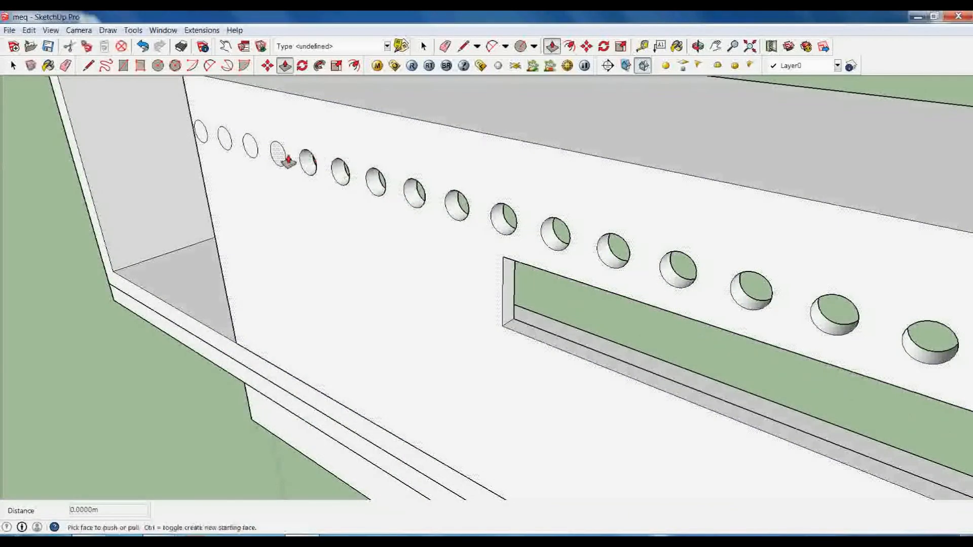
double_click(285, 157)
double_click(258, 150)
double_click(229, 144)
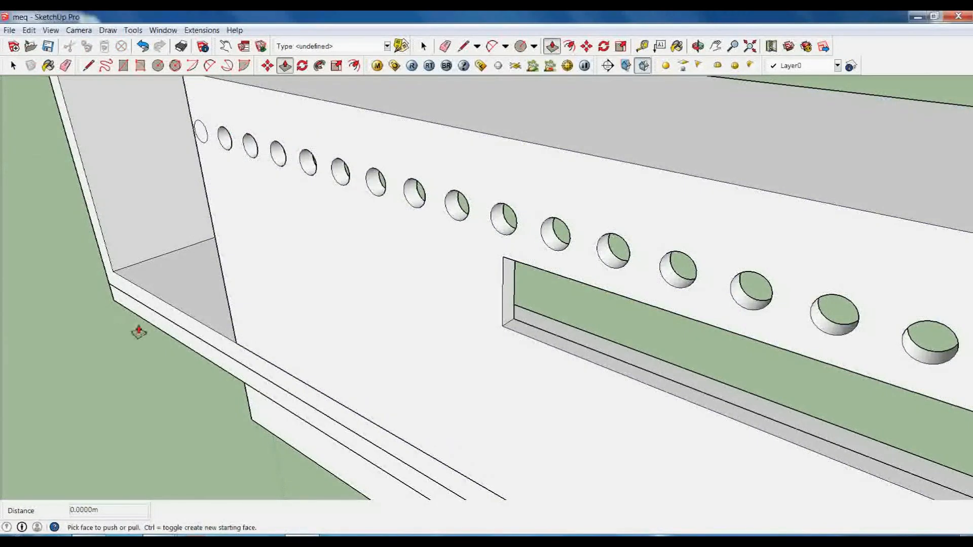
- Delete the remaining circular face at the wall's end beside the C-shaped frame
key("space")
scroll(342, 289, "down", 6)
middle_click_drag(346, 351, 664, 304)
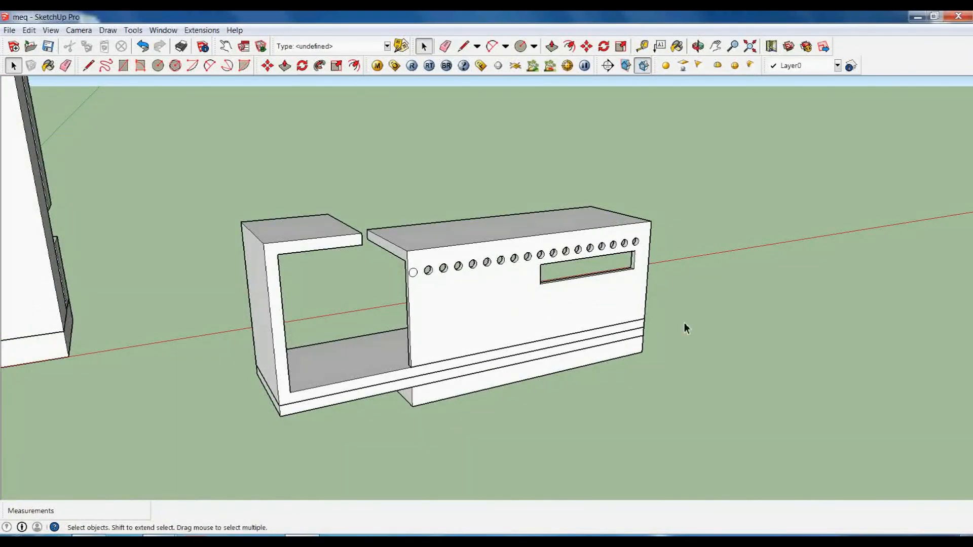
scroll(415, 288, "up", 5)
left_click(414, 287)
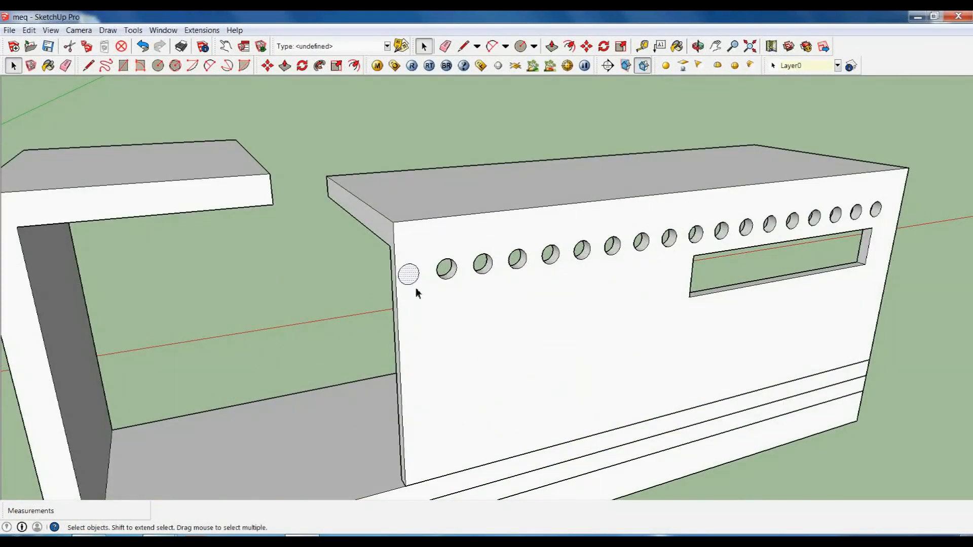
scroll(417, 289, "up", 3)
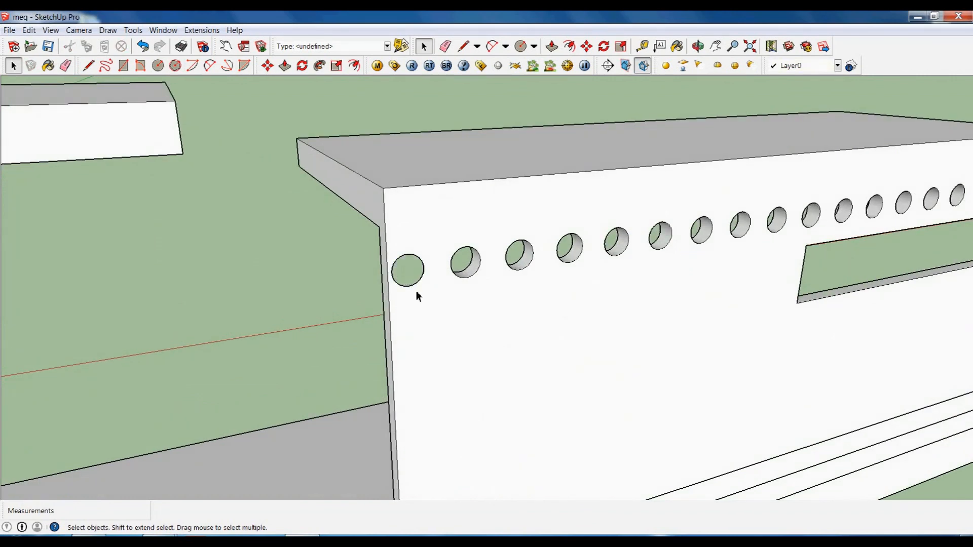
key("Delete")
middle_click_drag(418, 301, 391, 314)
scroll(419, 218, "down", 6)
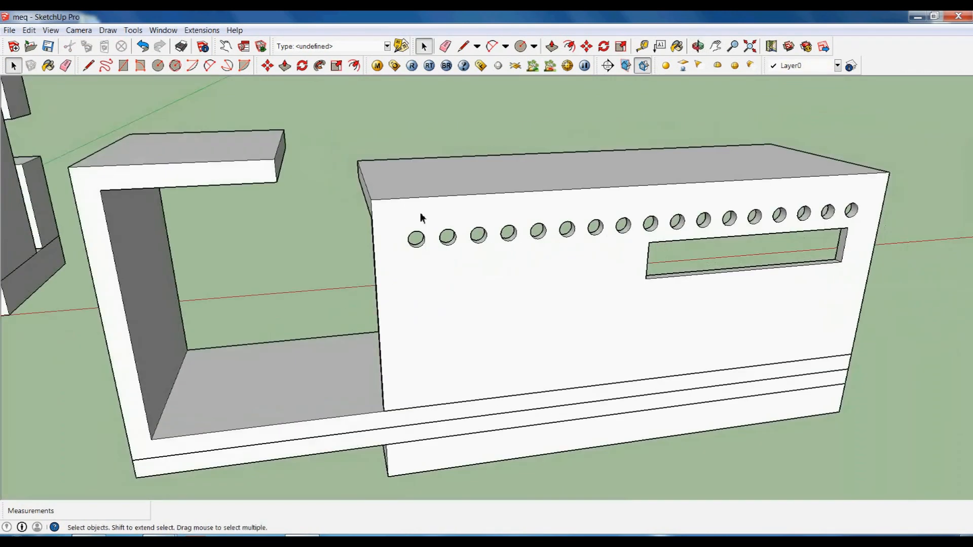
- Select the whole perforated L-shaped wall-and-roof and make it a group
middle_click_drag(754, 351, 673, 404)
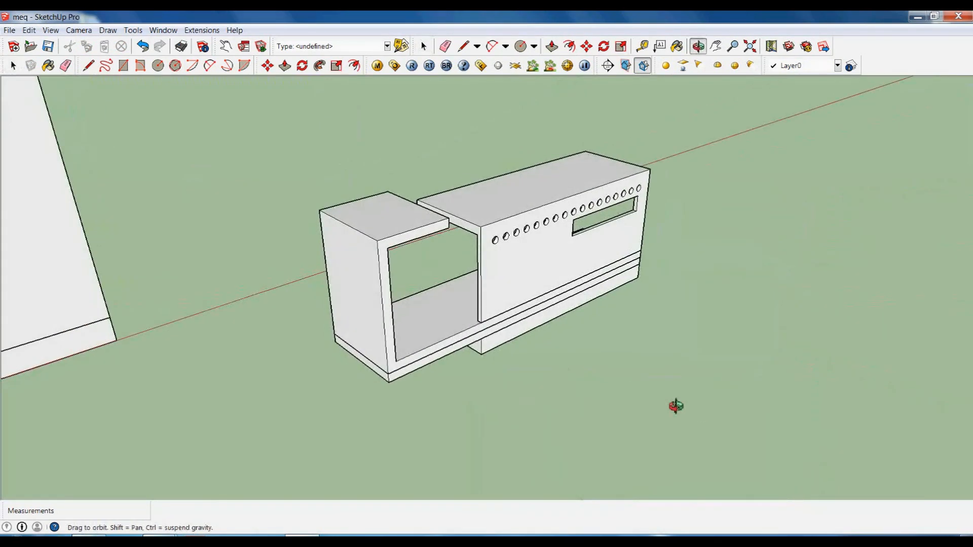
scroll(549, 319, "down", 3)
middle_click_drag(593, 293, 570, 276)
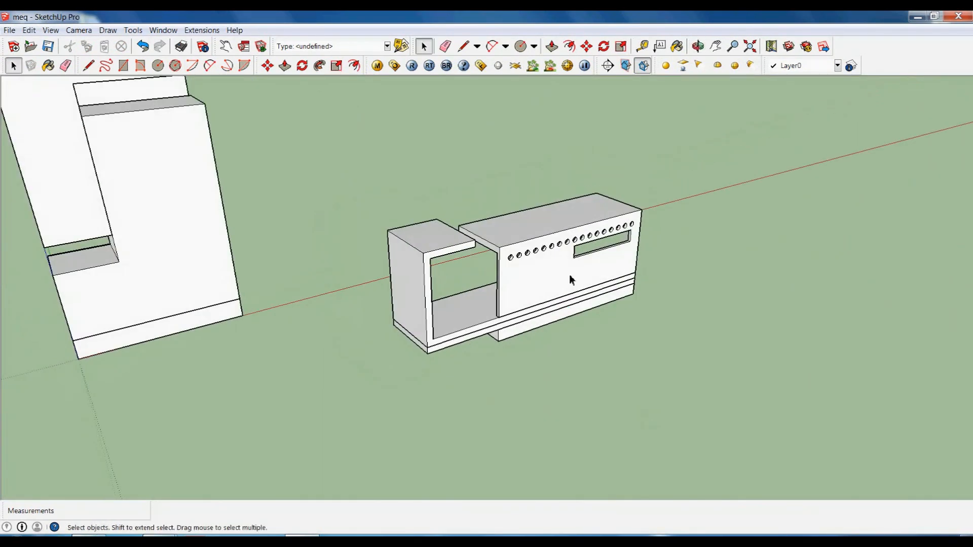
scroll(583, 272, "up", 4)
triple_click(512, 222)
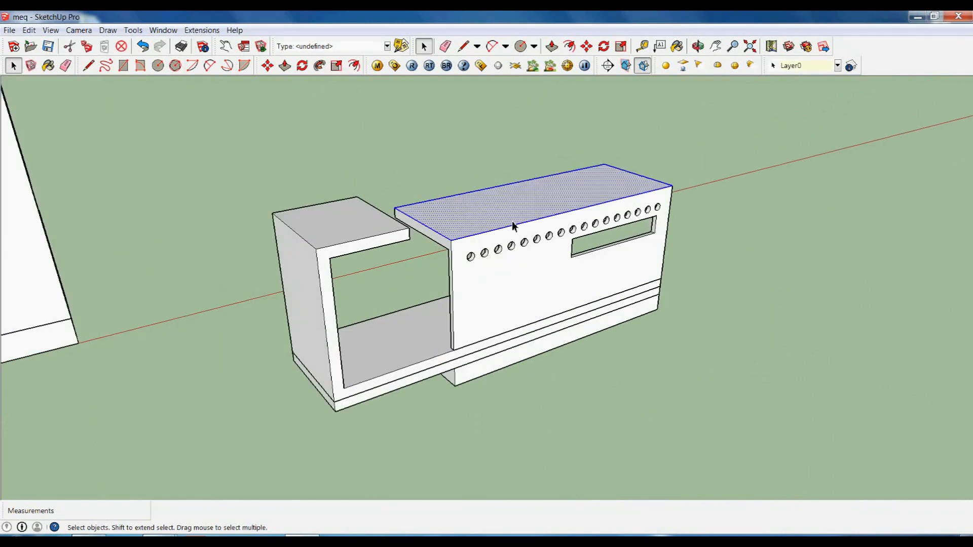
right_click(512, 221)
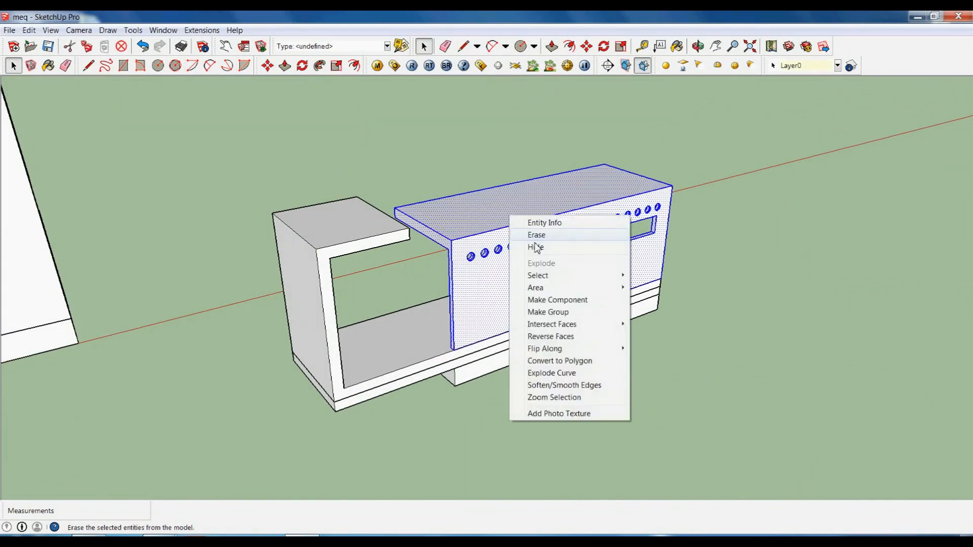
left_click(546, 316)
left_click(639, 374)
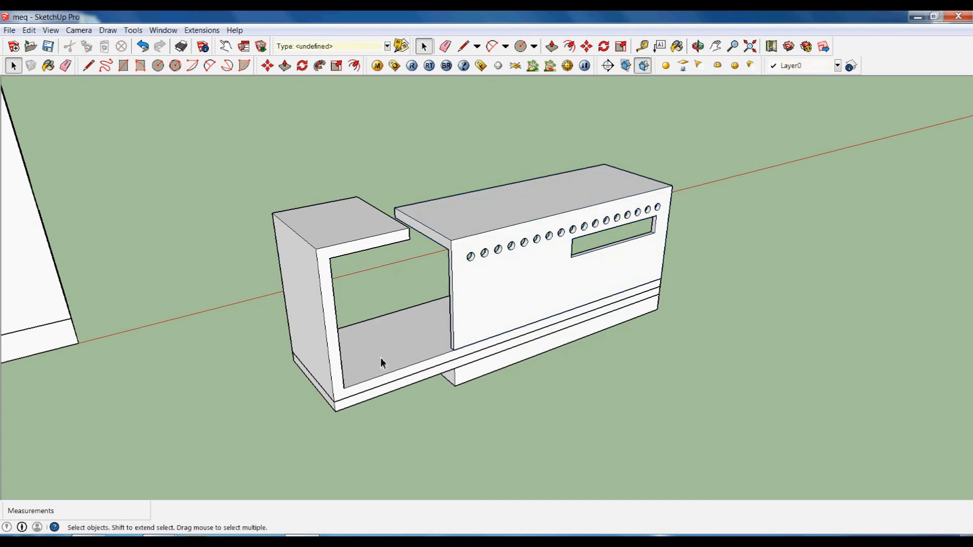
triple_click(381, 355)
left_click(531, 426)
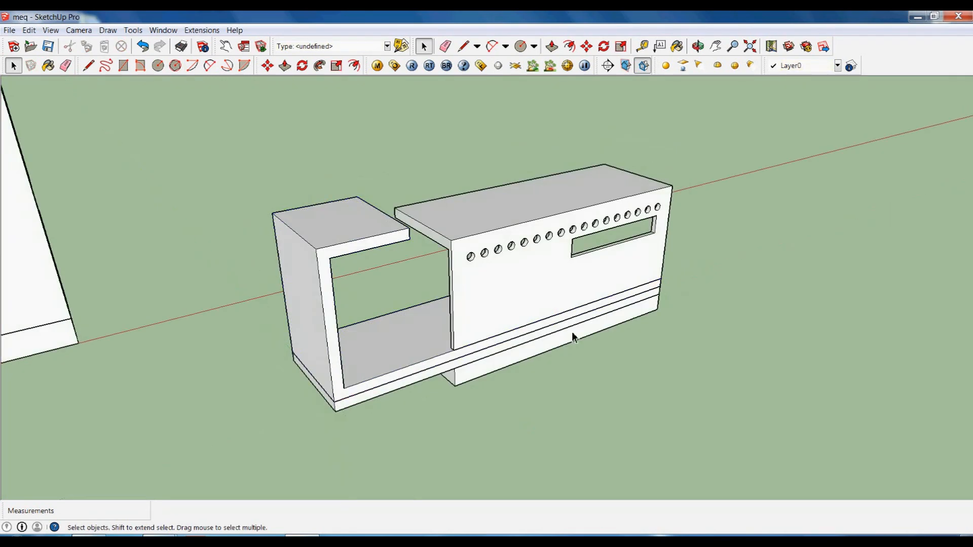
- Draw a 28 m by 10 m rectangle across the perforated wall's inner face, between opposite corners beneath the roof
middle_click_drag(662, 370, 761, 410)
scroll(474, 271, "down", 3)
middle_click_drag(579, 331, 734, 354)
middle_click_drag(339, 368, 694, 276)
middle_click_drag(298, 337, 499, 285)
scroll(215, 327, "up", 5)
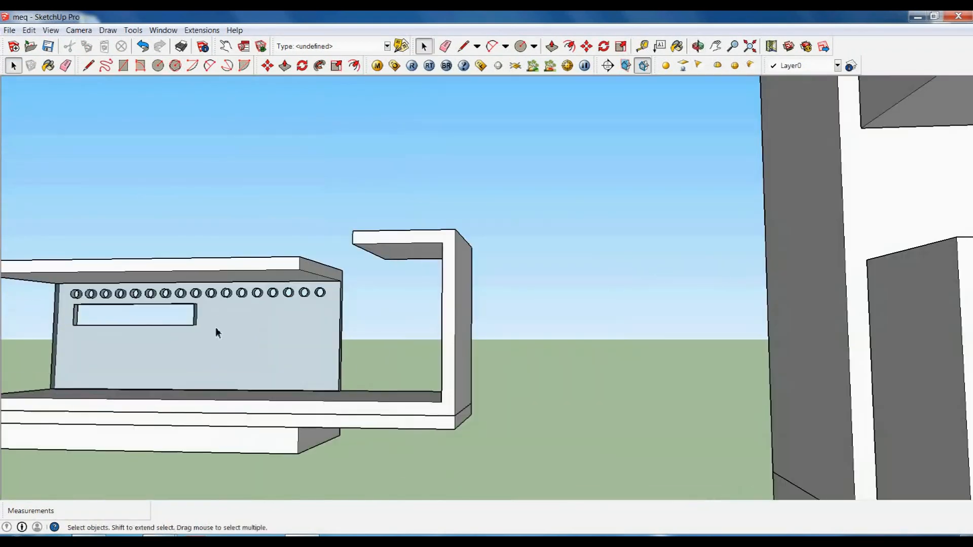
middle_click_drag(406, 344, 245, 405)
middle_click_drag(115, 405, 19, 373)
scroll(26, 376, "up", 2)
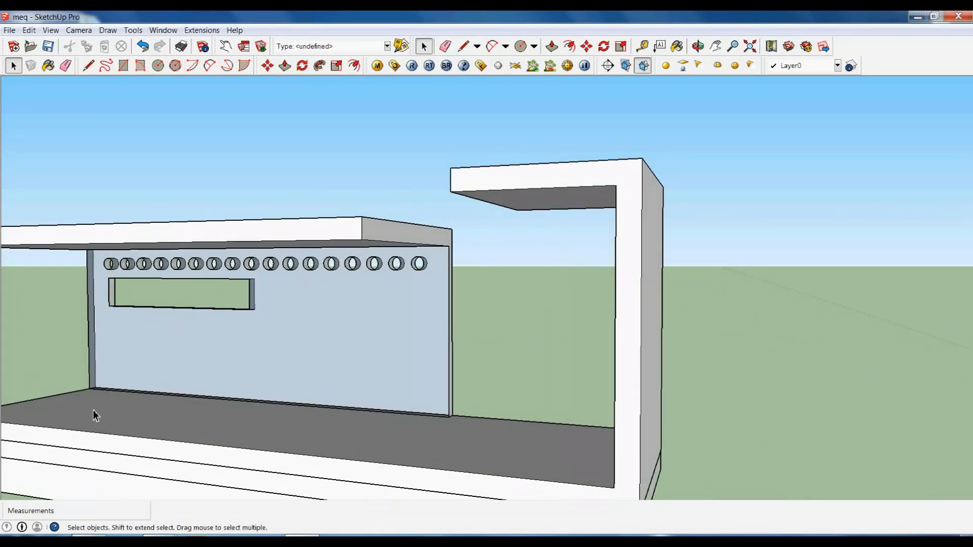
key("r")
left_click(92, 389)
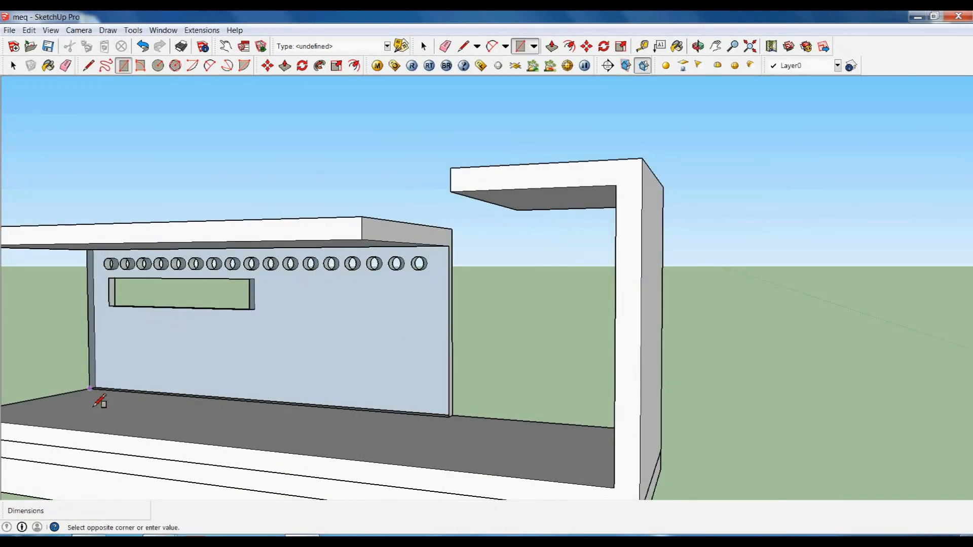
scroll(455, 262, "up", 1)
left_click(454, 264)
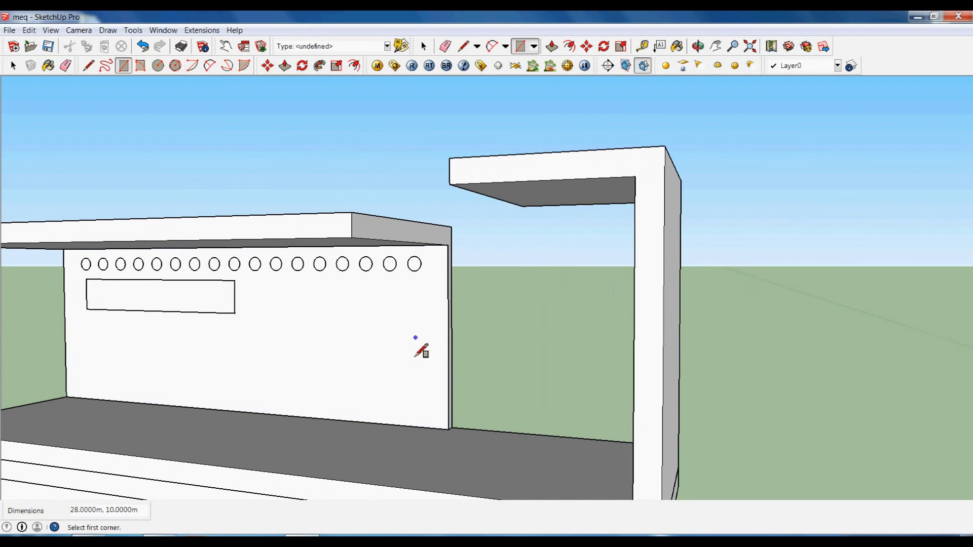
- Examine the new rectangular face behind the wall openings from outside and inside, and review the whole model
middle_click_drag(408, 336, 15, 403)
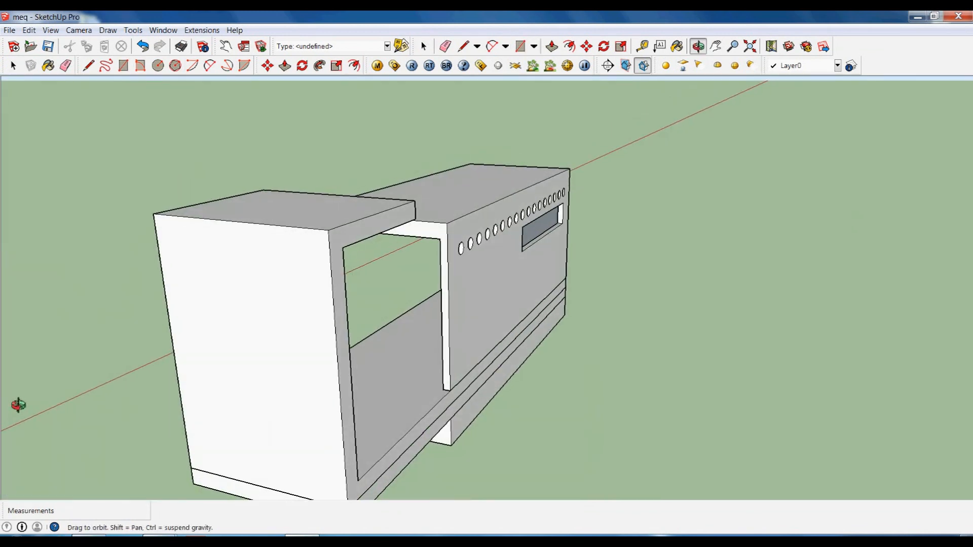
key("space")
scroll(539, 243, "up", 5)
middle_click_drag(540, 243, 815, 247)
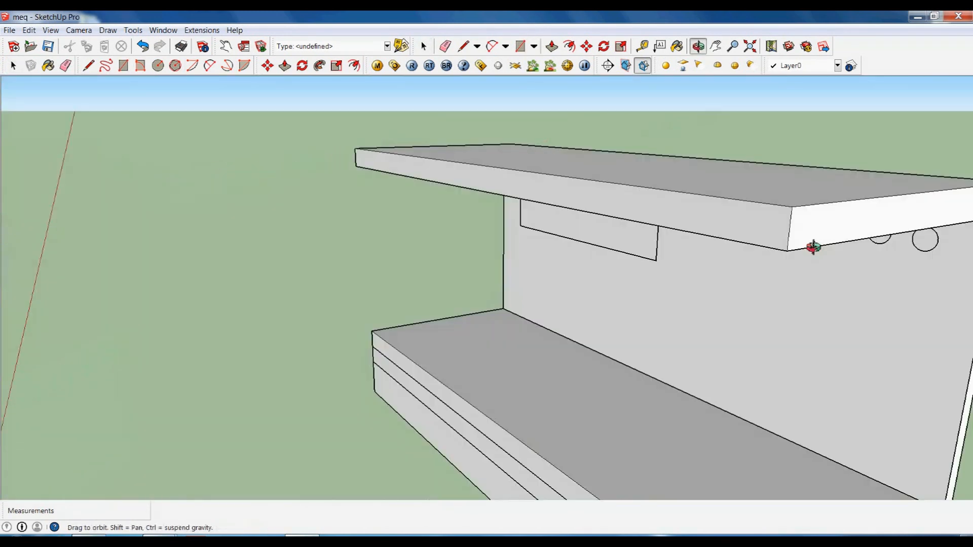
left_click(641, 238)
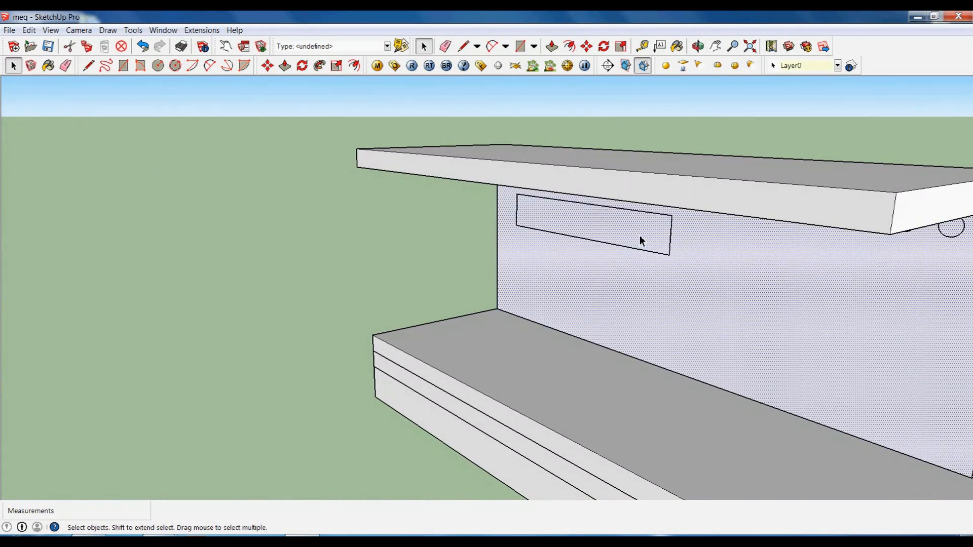
middle_click_drag(640, 239, 600, 239)
left_click(374, 252)
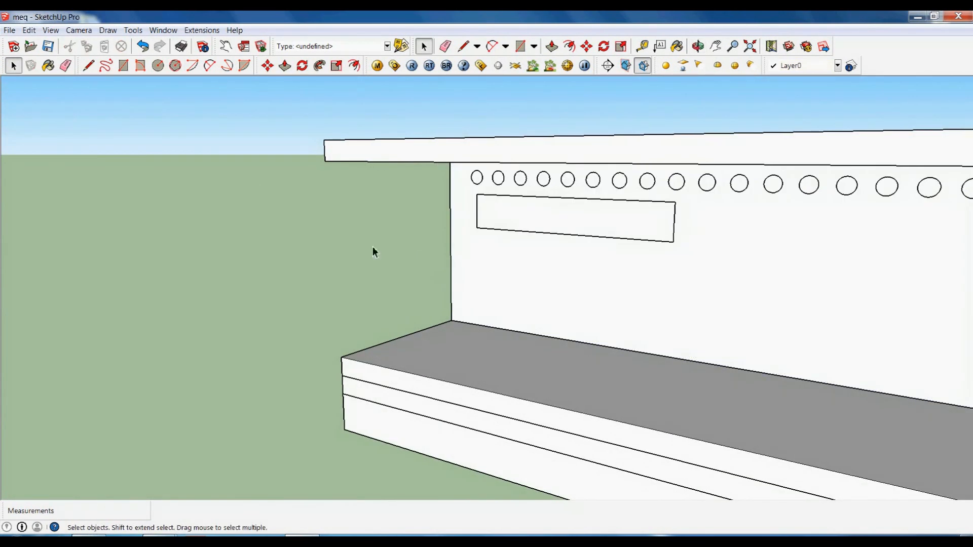
middle_click_drag(462, 239, 667, 232)
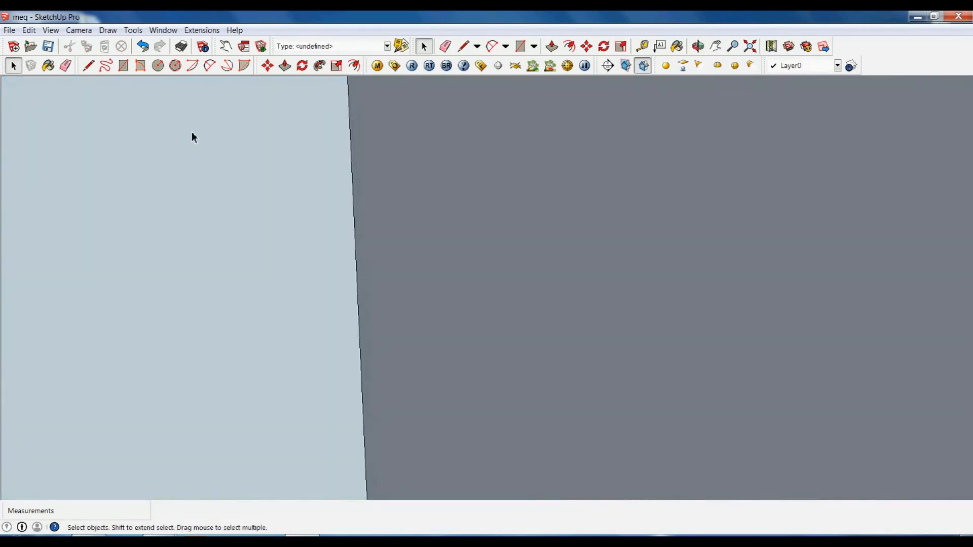
key("shift+z")
middle_click_drag(515, 219, 269, 281)
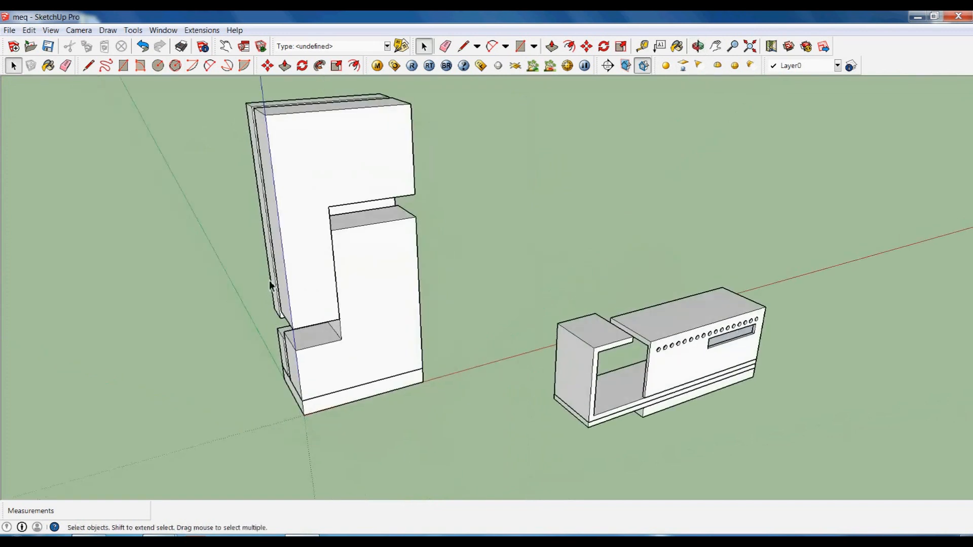
- Draw a 17.6 m by 38.4 m rectangle on the open ground beyond the perforated volume
scroll(270, 285, "down", 3)
scroll(689, 322, "up", 3)
scroll(451, 281, "up", 3)
scroll(179, 317, "down", 3)
scroll(179, 317, "down", 2)
scroll(259, 349, "up", 3)
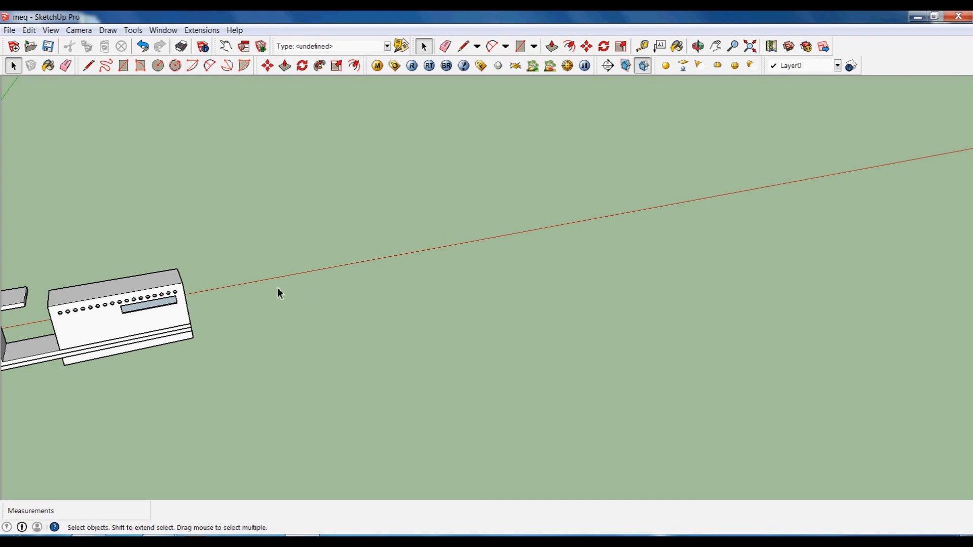
scroll(291, 285, "up", 2)
key("r")
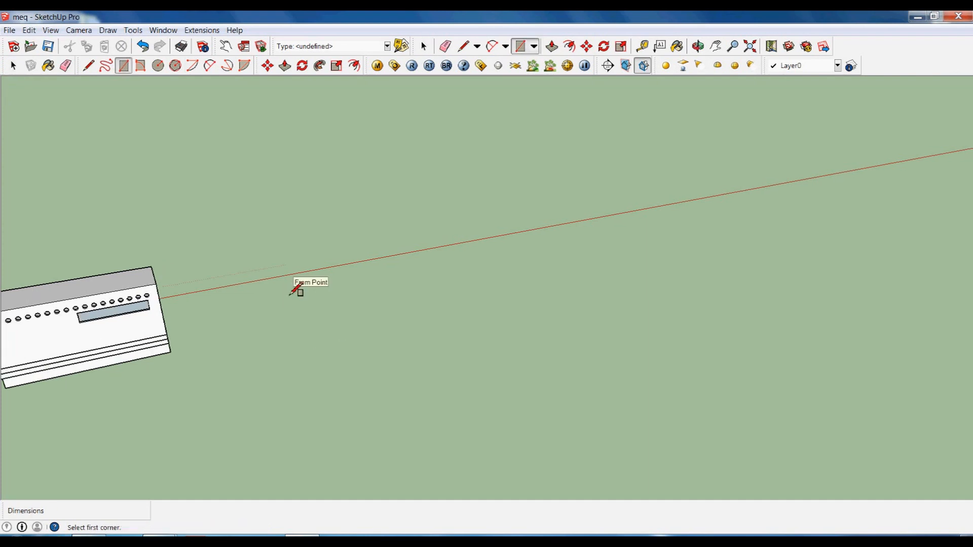
left_click(335, 256)
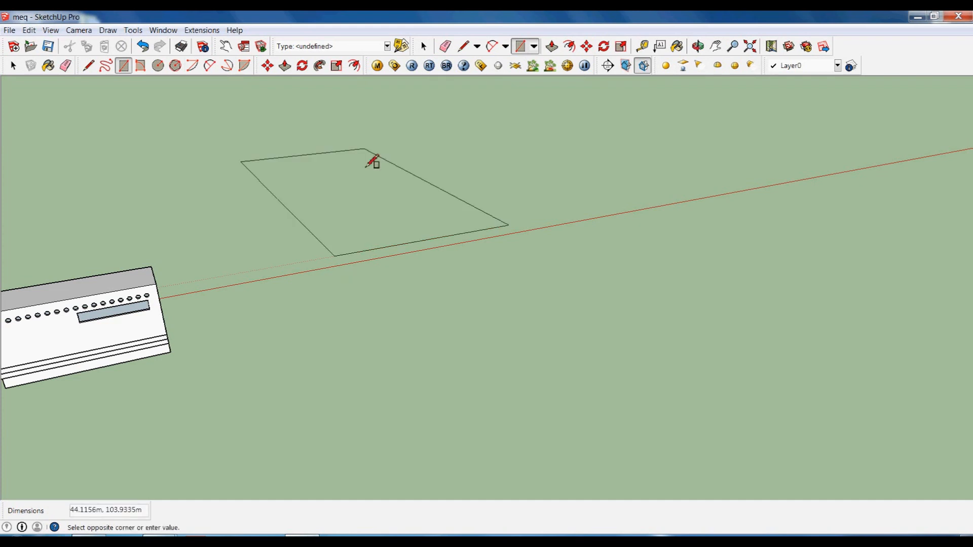
type("7.6,38.4")
key("Return")
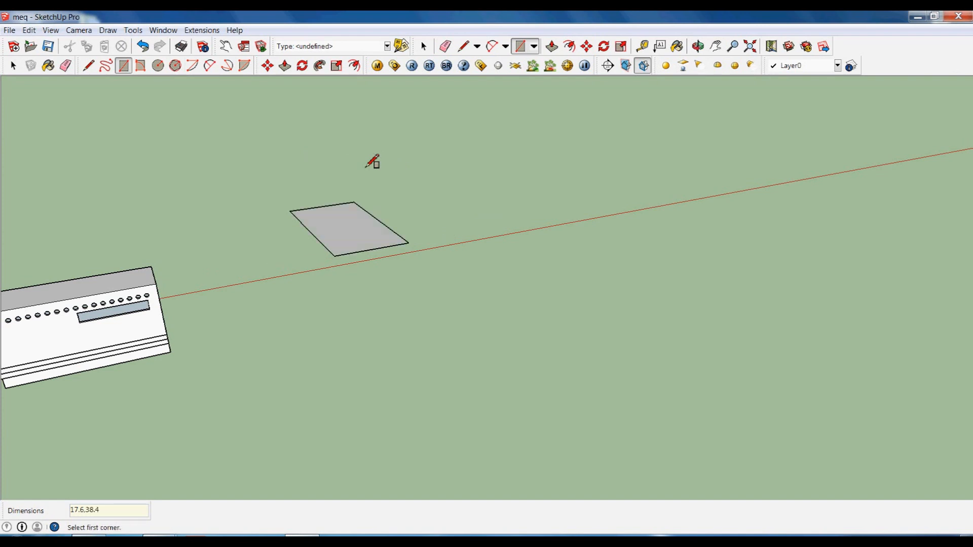
- Switch the camera to the standard top view with parallel projection
left_click(78, 31)
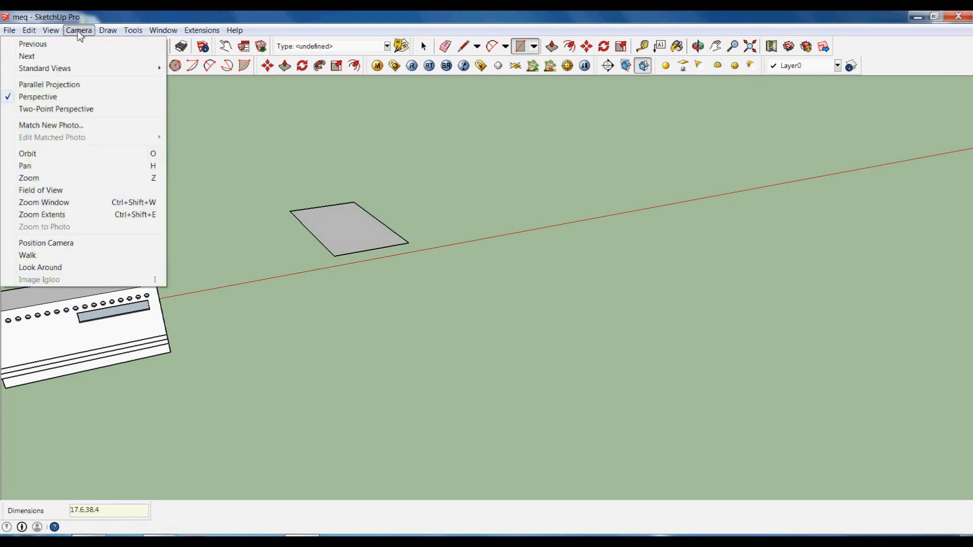
mouse_move(66, 69)
left_click(185, 68)
left_click(51, 30)
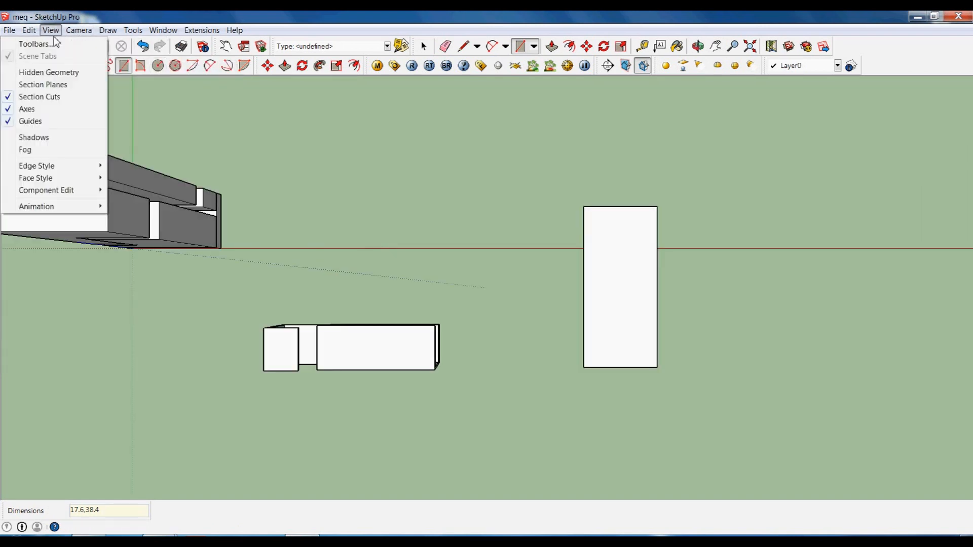
mouse_move(78, 30)
left_click(76, 87)
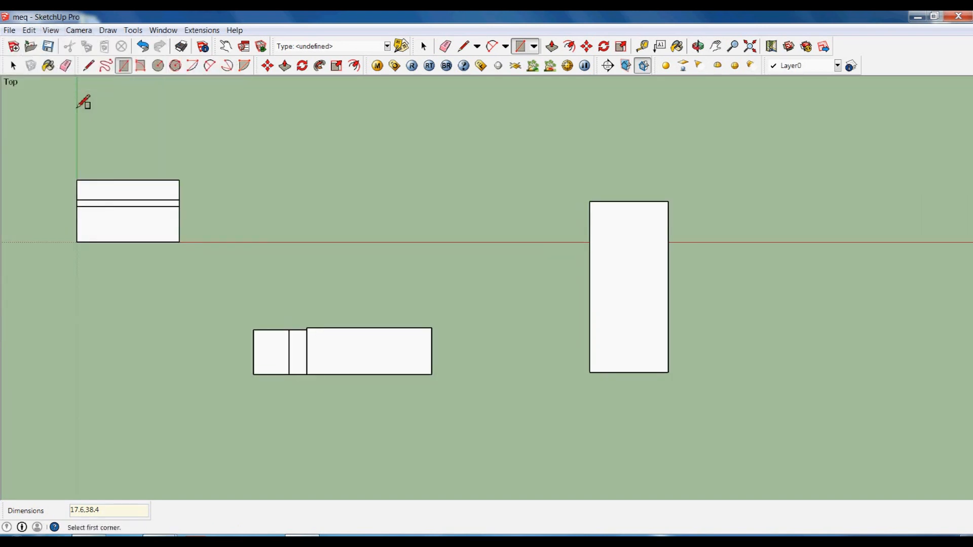
- Offset the outline of the 17.6 m by 38.4 m ground rectangle 0.6 m inward
scroll(745, 333, "up", 5)
scroll(435, 392, "down", 2)
scroll(304, 421, "down", 1)
scroll(472, 374, "up", 3)
scroll(484, 427, "down", 1)
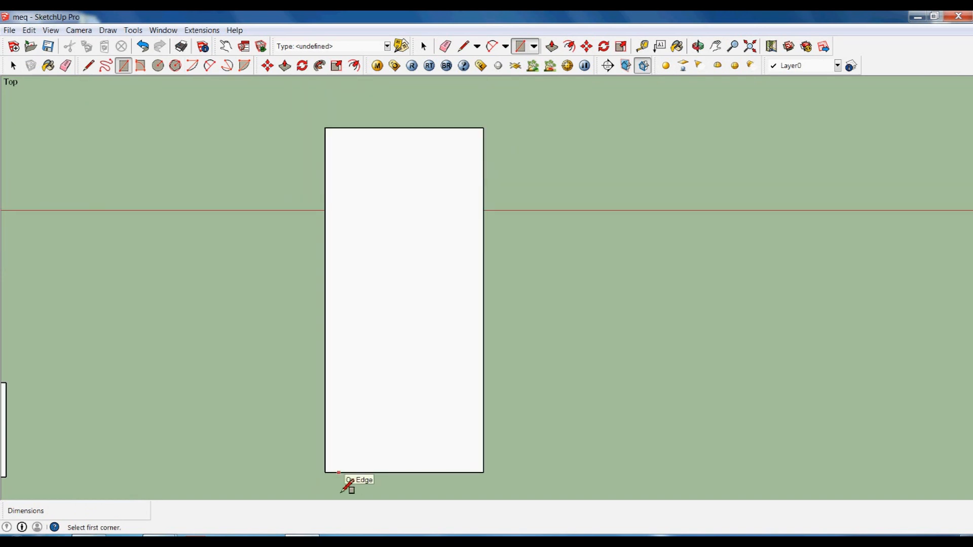
key("f")
left_click(360, 258)
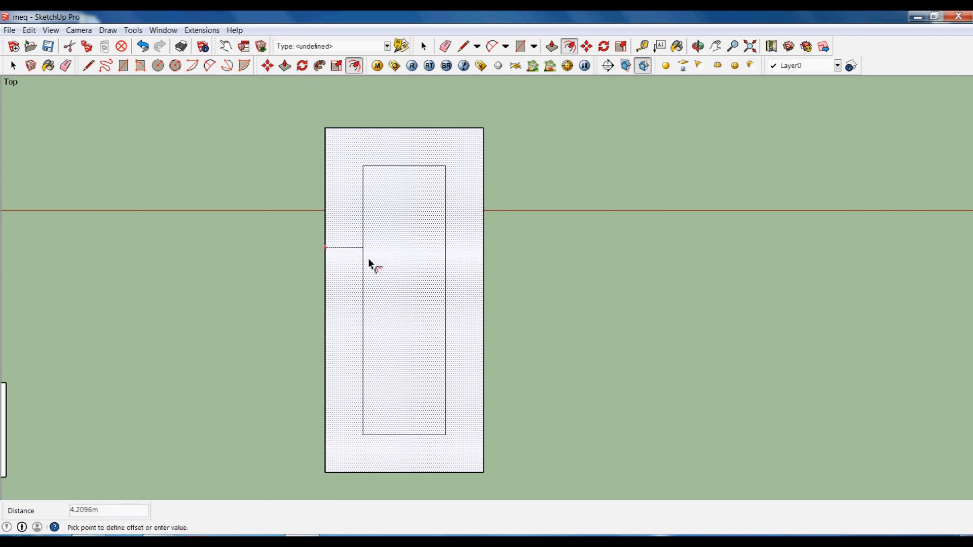
type(".6")
key("Return")
scroll(334, 470, "up", 2)
key("space")
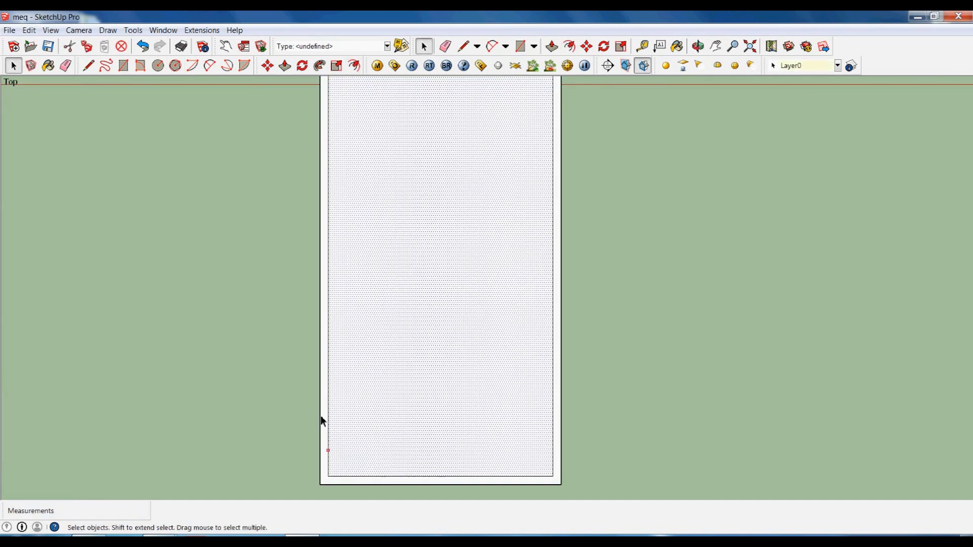
scroll(335, 433, "down", 1)
scroll(337, 441, "up", 3)
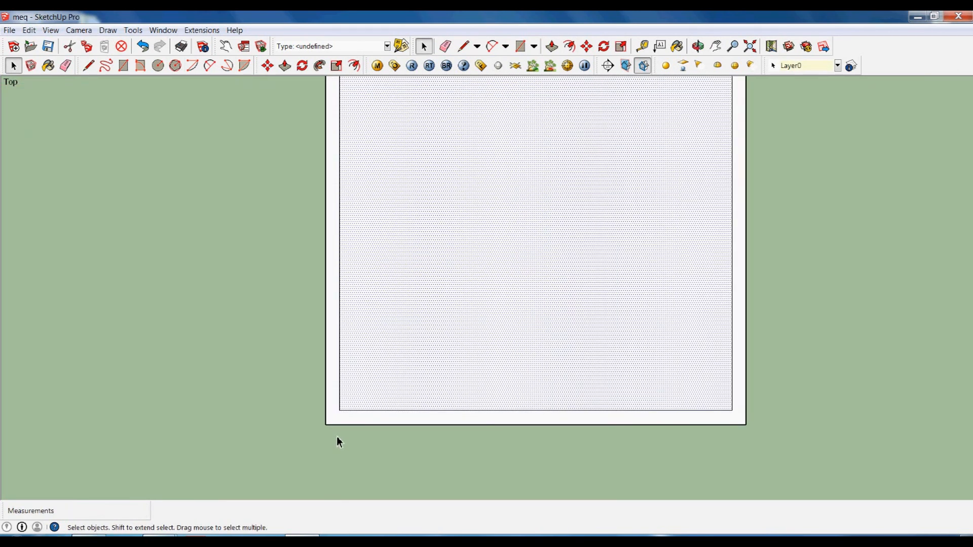
- Draw a 2 m by 2 m square inside the offset outline, starting from its lower-left inner corner
key("r")
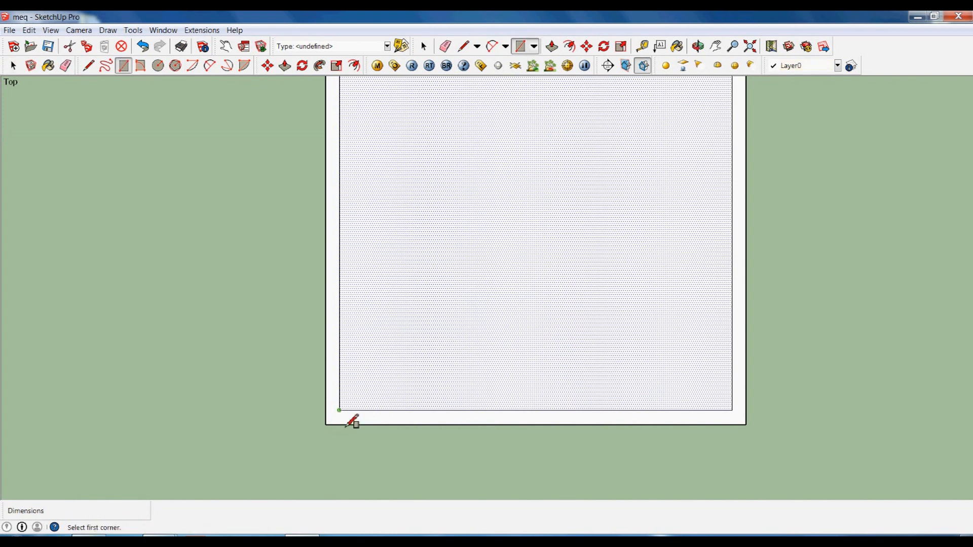
left_click(344, 427)
type("2,2")
key("Return")
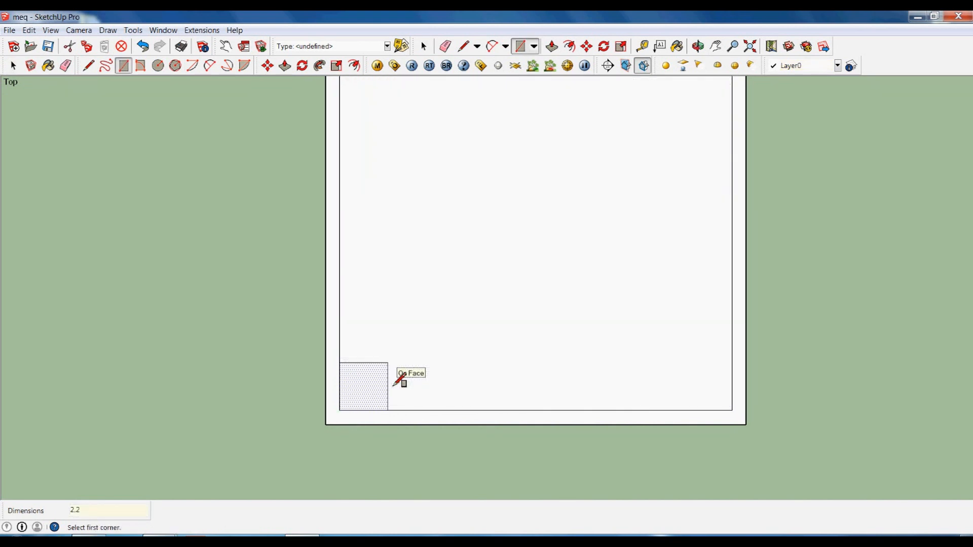
key("space")
- Copy the corner square 3.2 m along the red axis, following the inner outline's short lower edge
scroll(425, 421, "down", 2)
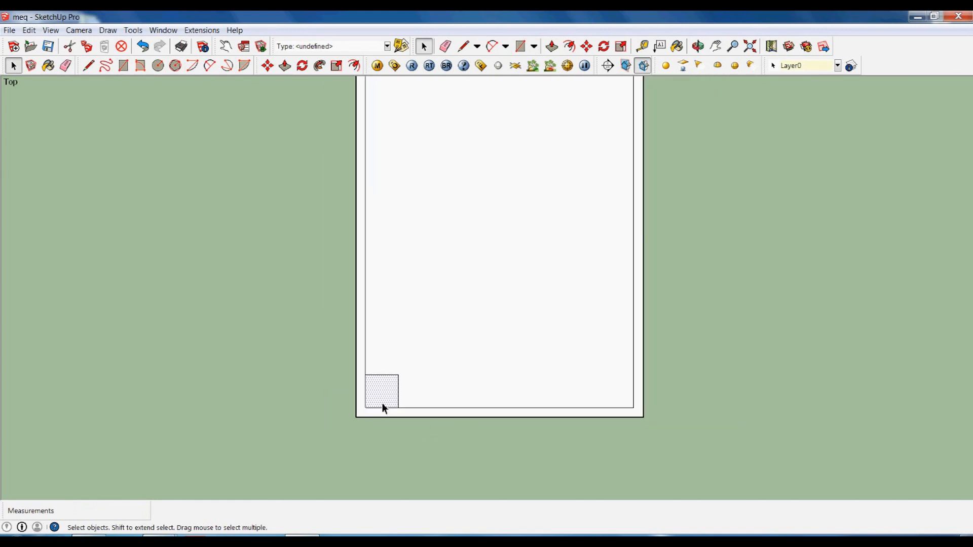
key("m")
left_click(370, 467)
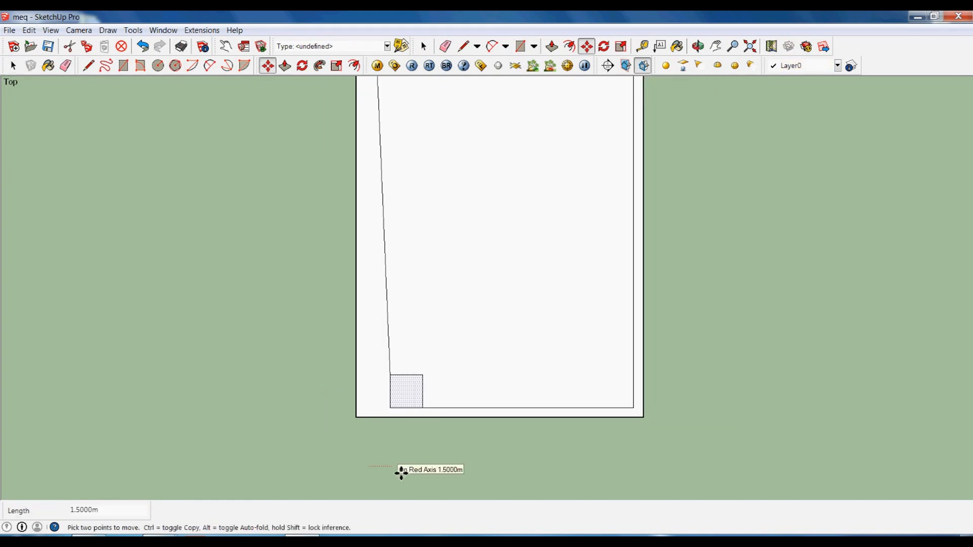
key("ctrl")
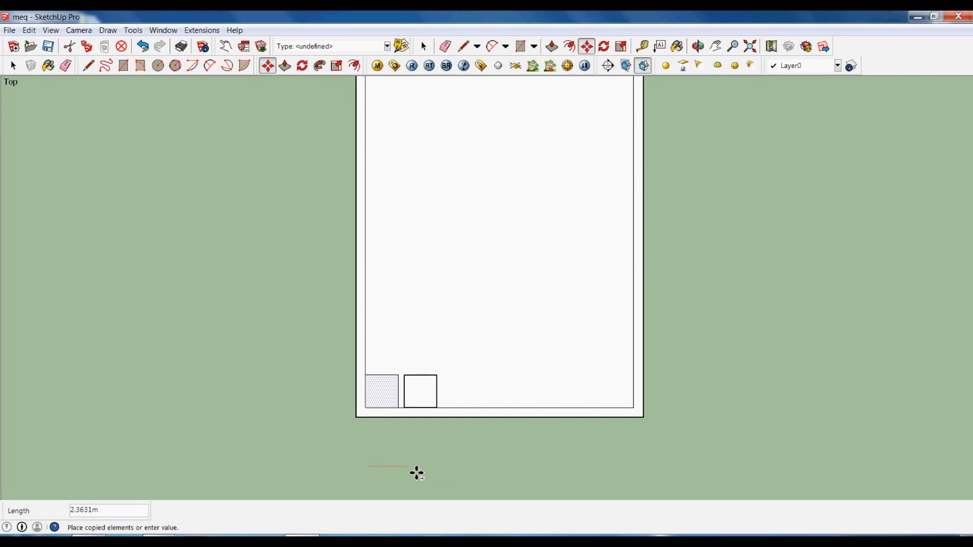
type("3.2")
key("Return")
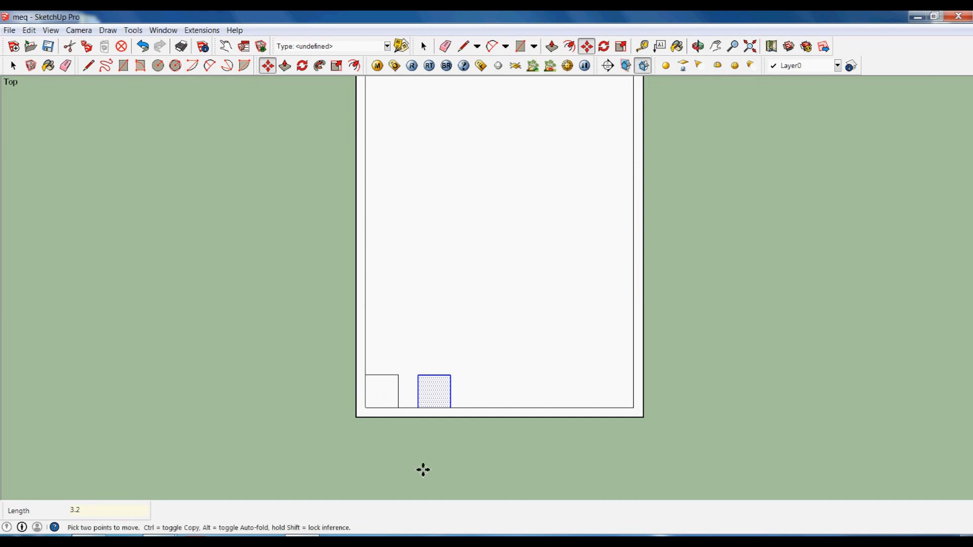
- Copy the selected square 3.2 m to the right along the red axis, forming the third square in the bottom row
left_click(421, 469)
key("ctrl")
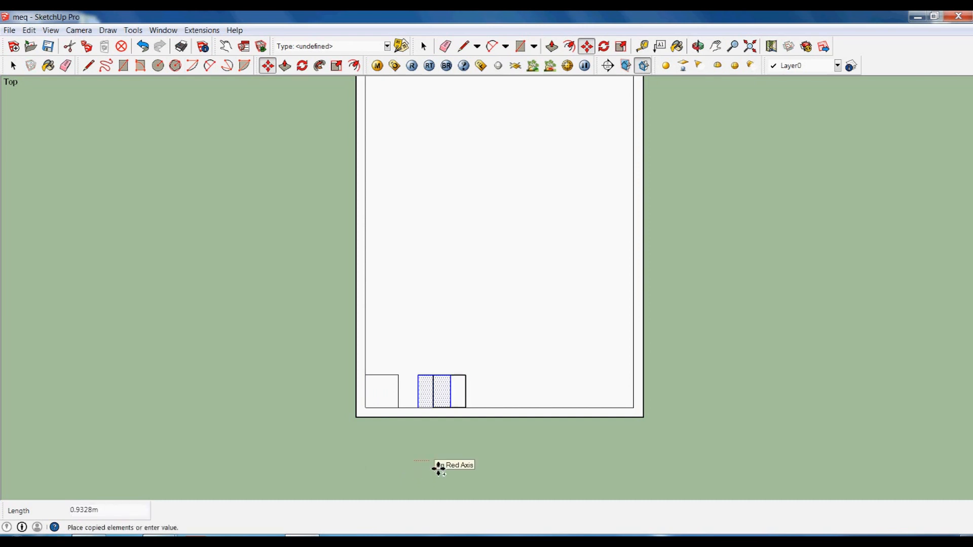
type("3.2")
key("Return")
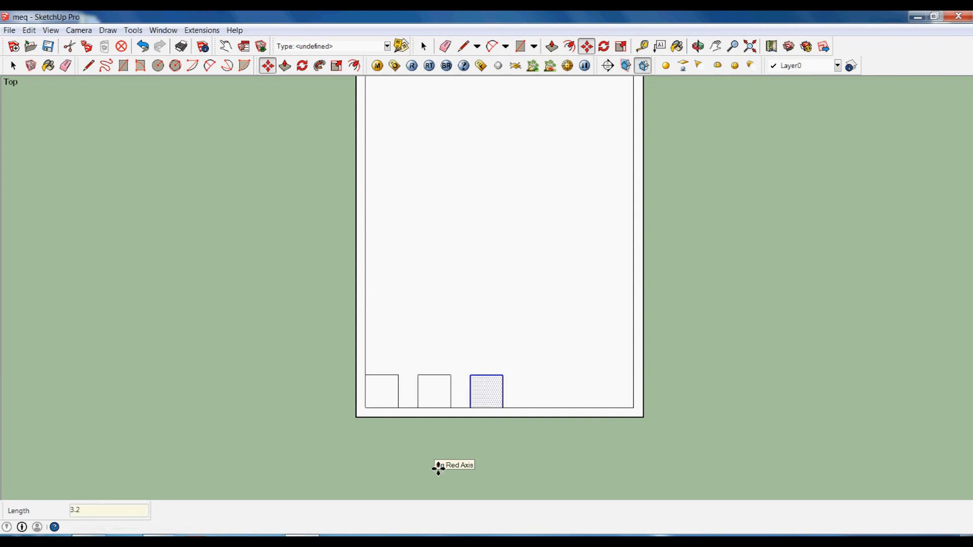
- Copy the three bottom squares upward at 3.2 m intervals, repeating the row along the full height of the large rectangle
key("space")
scroll(413, 445, "up", 1)
left_click(442, 396)
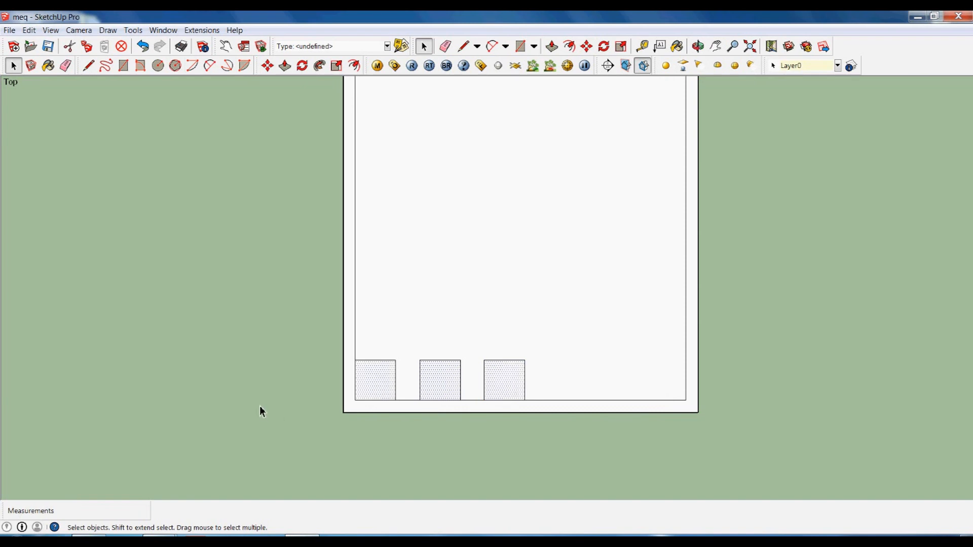
key("m")
left_click(276, 413)
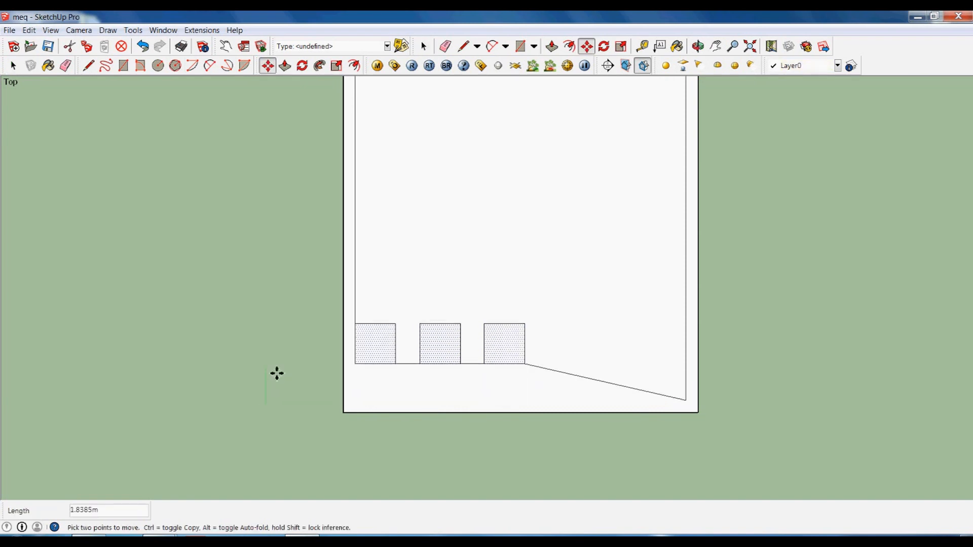
key("ctrl")
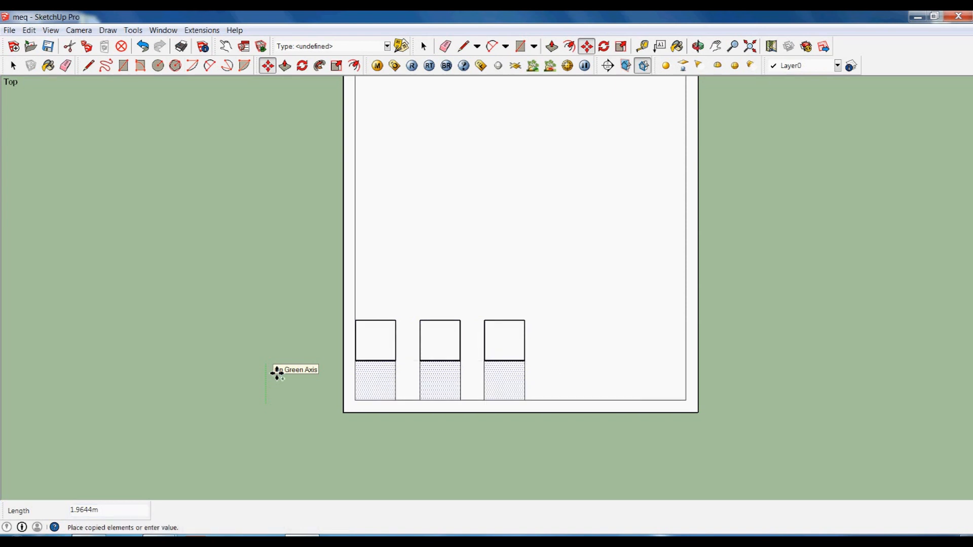
type("3.2")
key("Return")
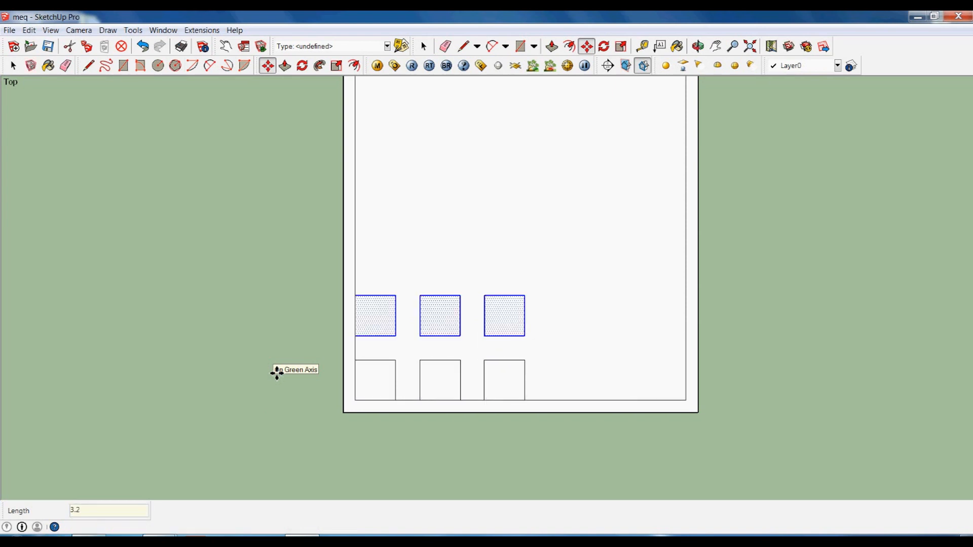
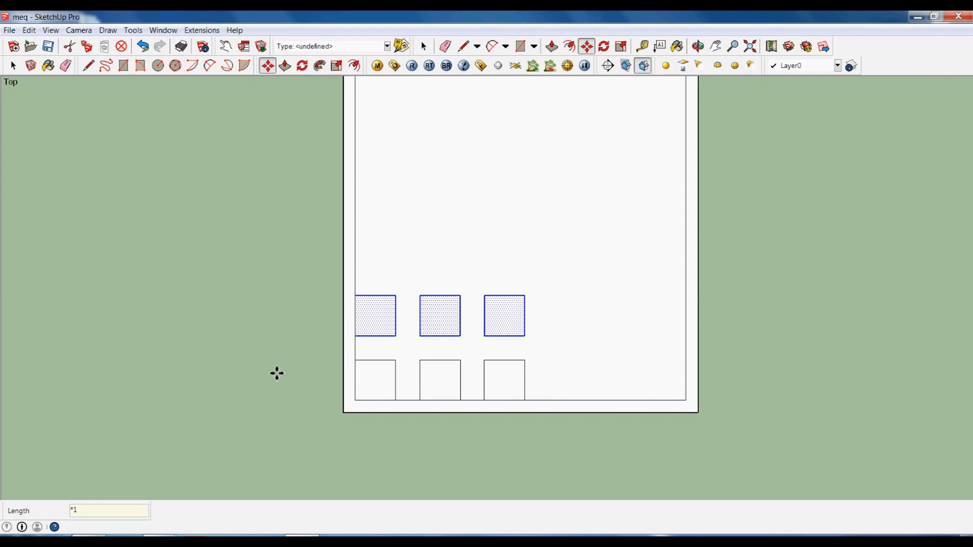
key("Return")
key("space")
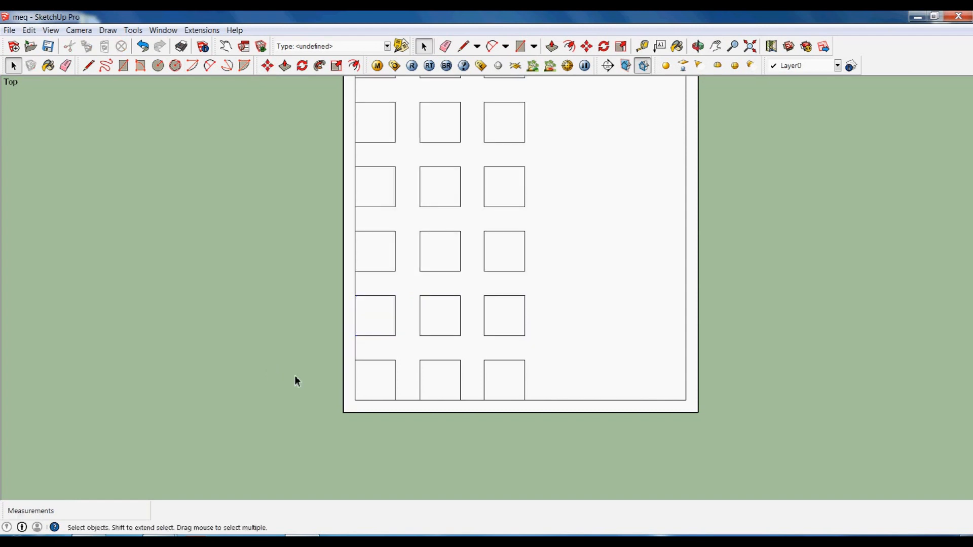
- Delete the surplus square geometry extending beyond the upper edge of the large rectangle
scroll(295, 417, "down", 3)
scroll(295, 412, "down", 1)
scroll(349, 144, "up", 3)
left_click_drag(393, 176, 280, 137)
key("Delete")
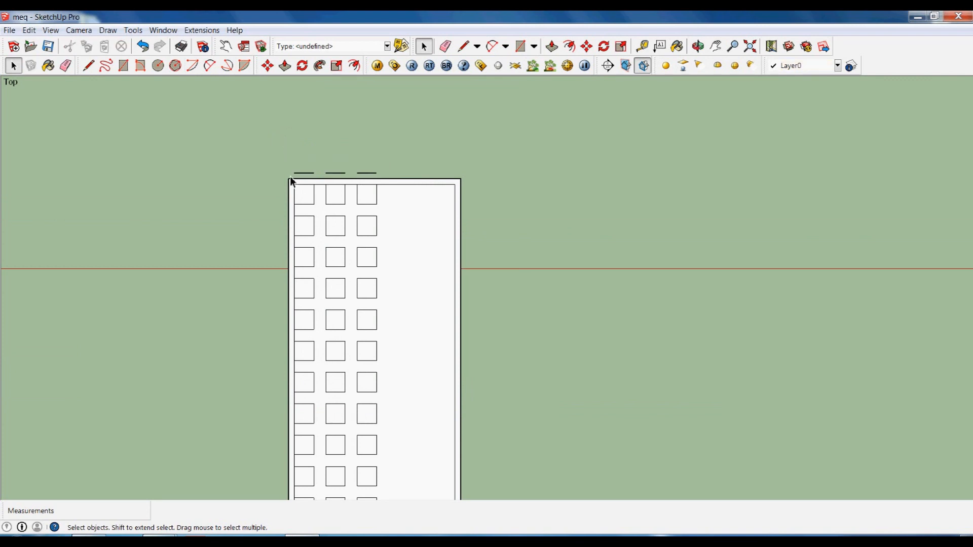
left_click_drag(381, 175, 249, 121)
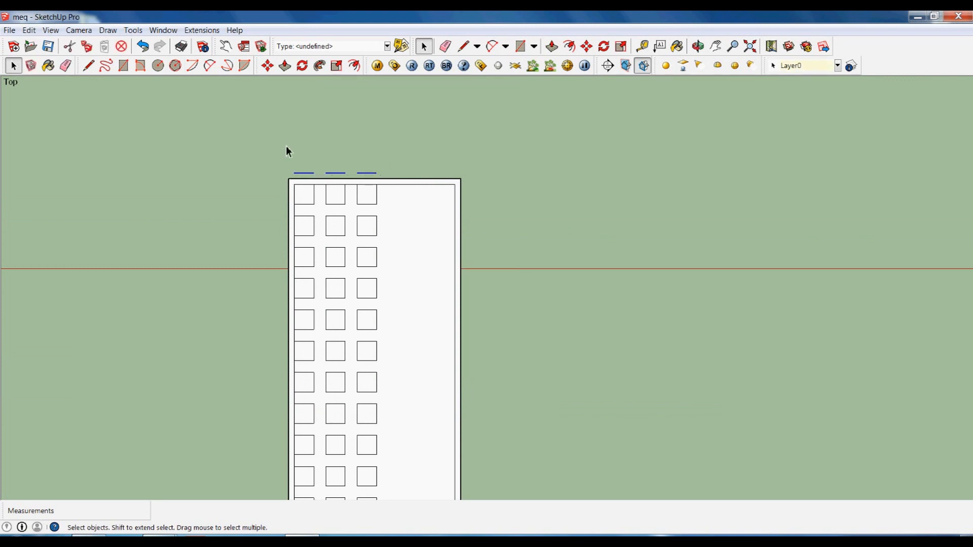
key("Delete")
- Draw a 2 by 2 m square in the lower-right corner of the inner outline
scroll(371, 140, "down", 3)
scroll(417, 427, "up", 2)
scroll(411, 383, "up", 2)
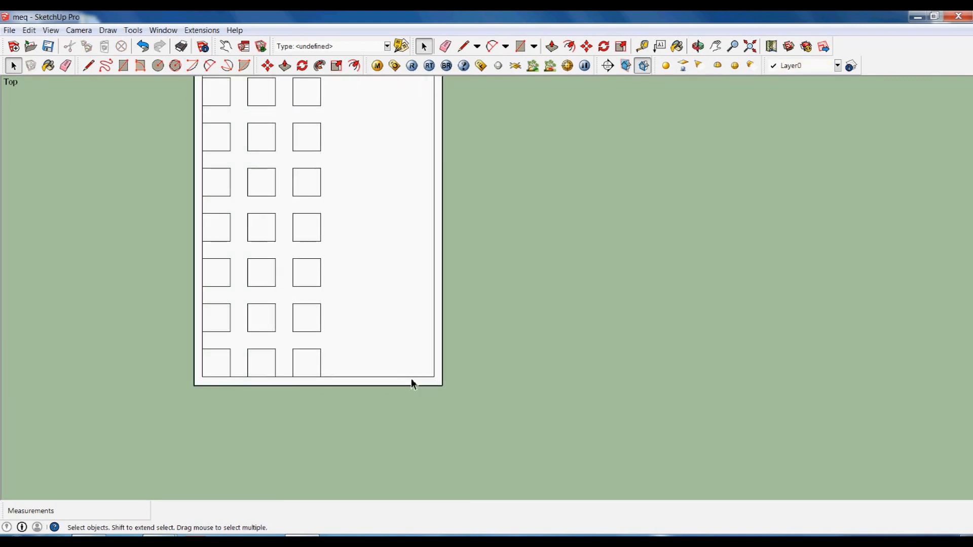
key("r")
left_click(434, 376)
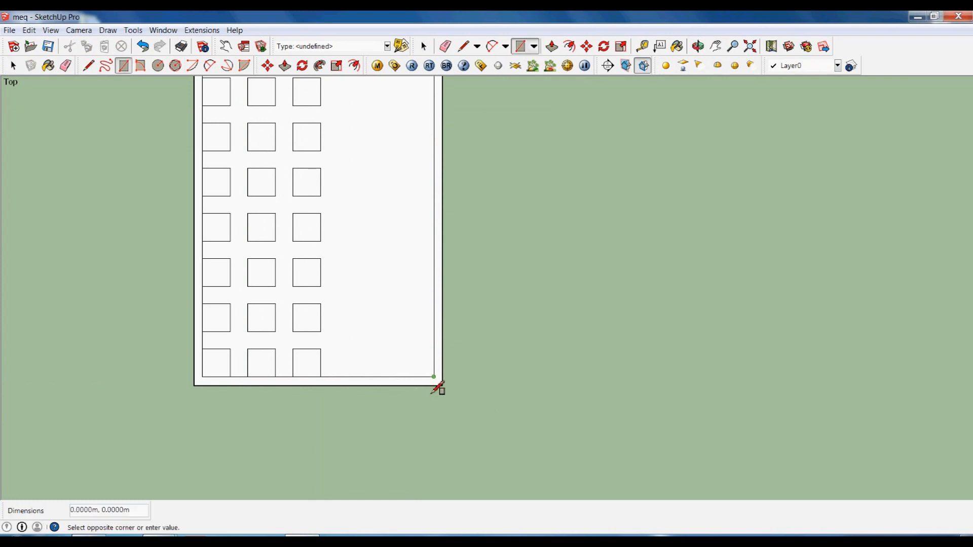
type("2")
key("Return")
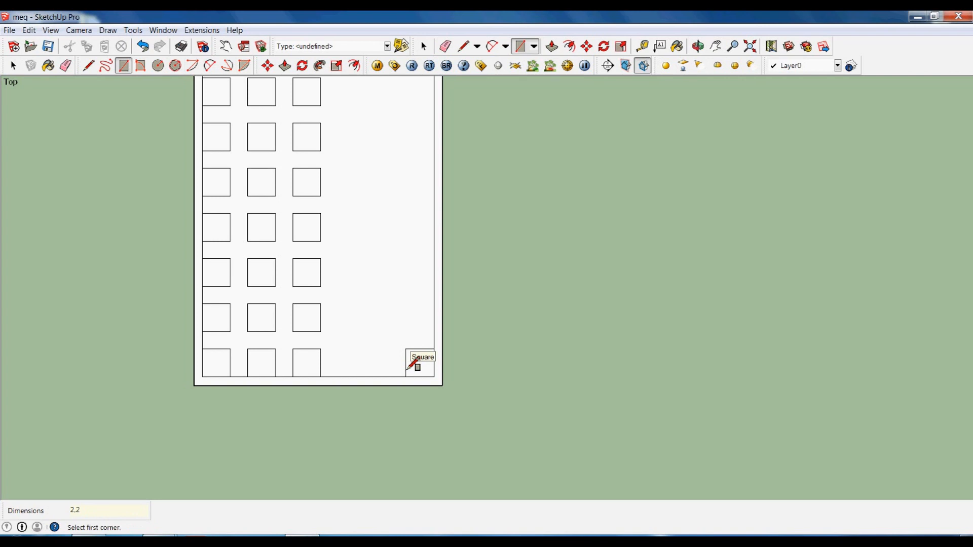
- Copy the corner square 3.2 m to the left along the red axis
key("space")
left_click(419, 372)
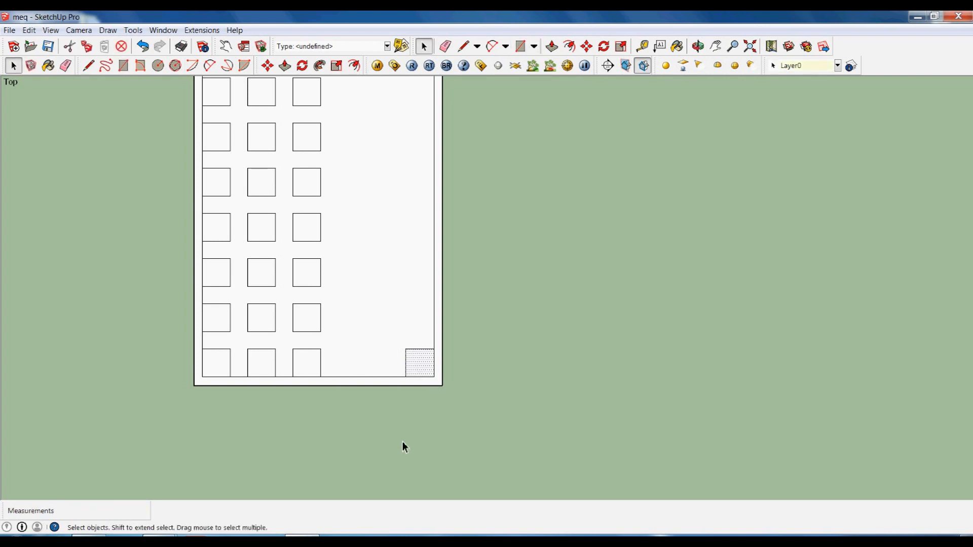
key("m")
left_click(421, 437)
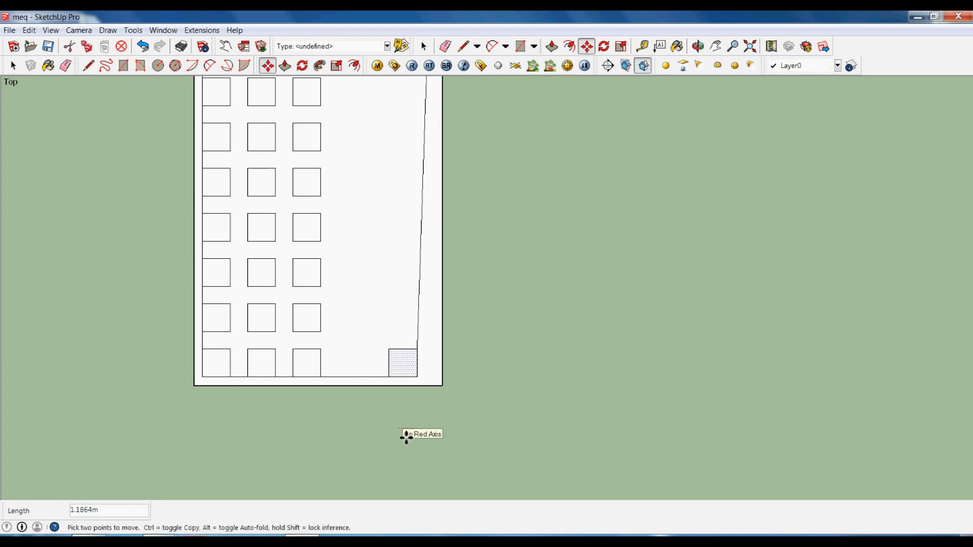
key("ctrl")
type("3")
key("Return")
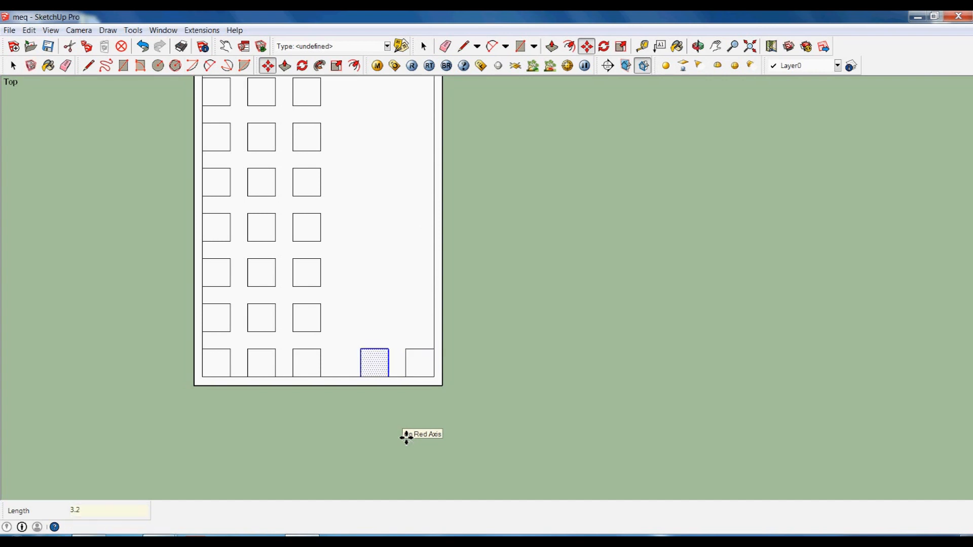
- Copy the two lower-right squares 3.2 m upward and repeat the copy 11 times
key("space")
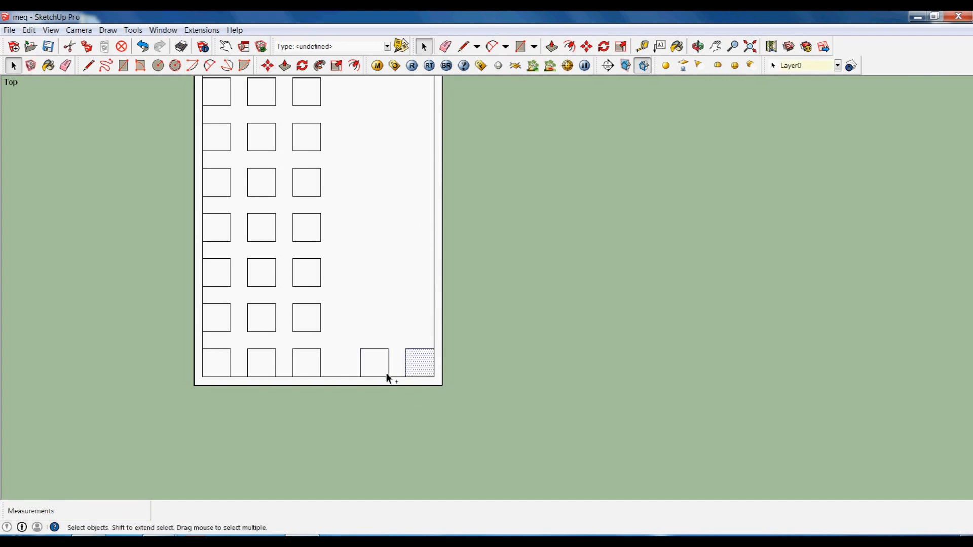
key("m")
left_click(521, 389)
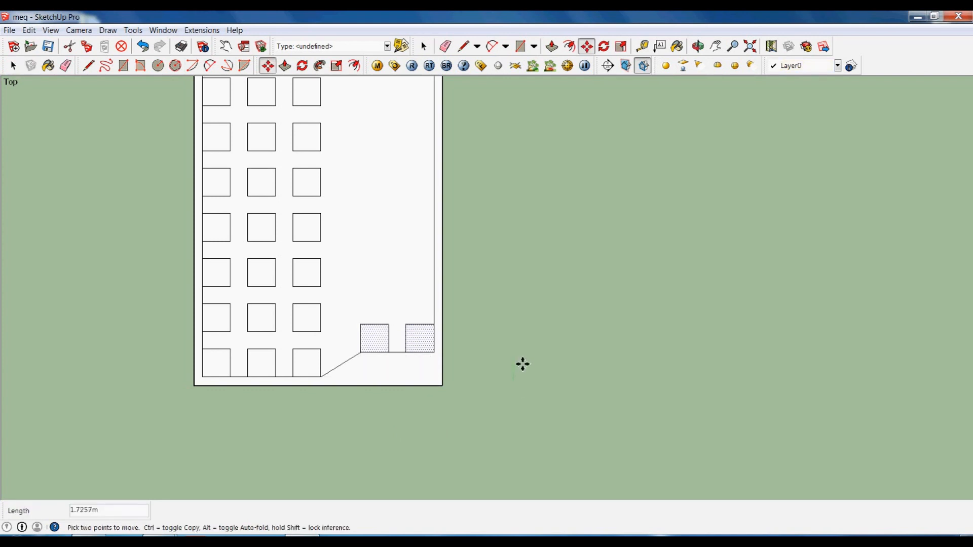
key("ctrl")
type("3.2")
key("Return")
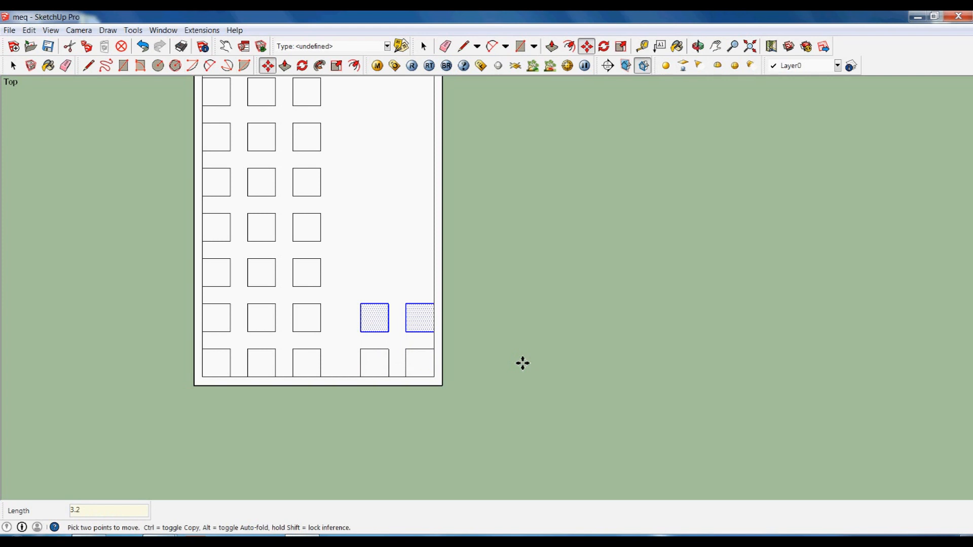
type("*11")
key("Return")
key("space")
- Draw a rectangle enclosing the two leftmost columns of squares from the fourth to the seventh row from the top
scroll(466, 427, "down", 2)
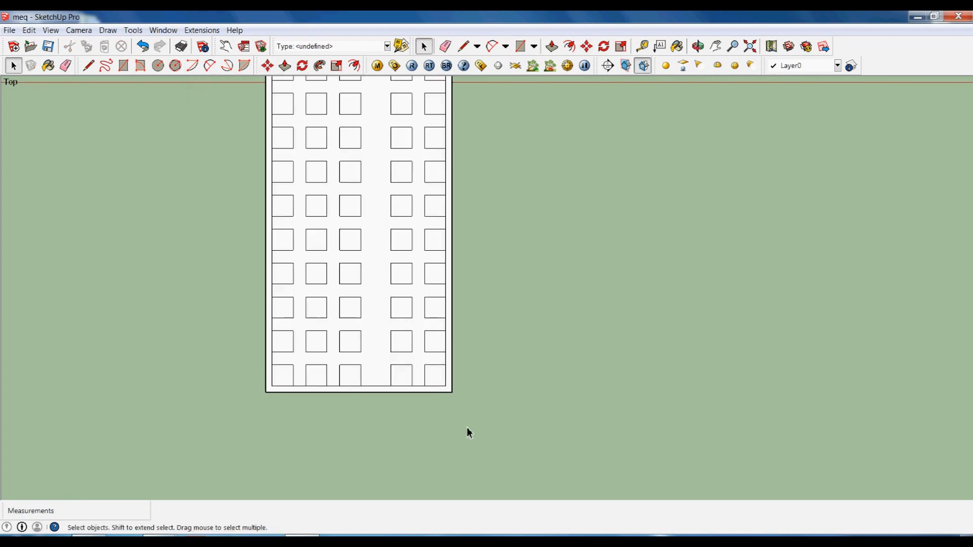
scroll(461, 426, "up", 1)
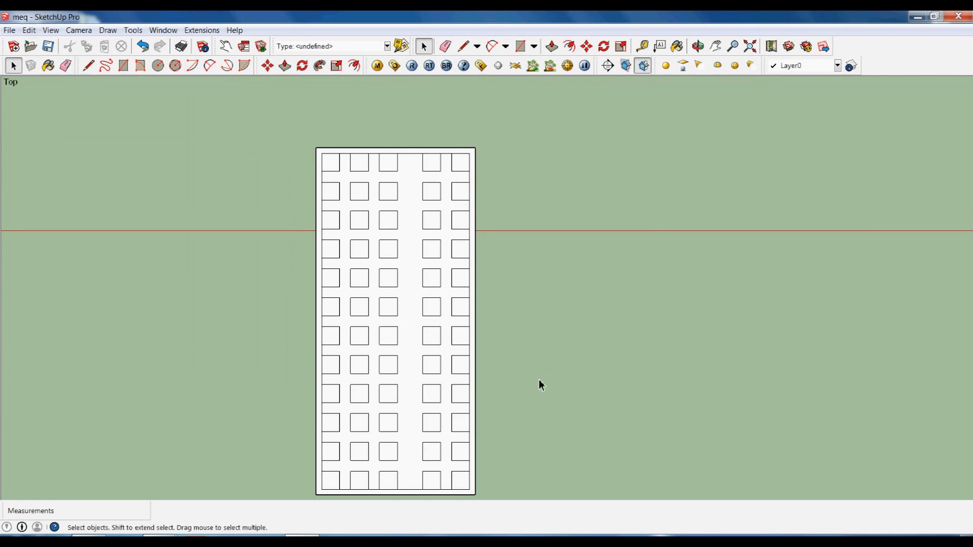
scroll(365, 273, "up", 1)
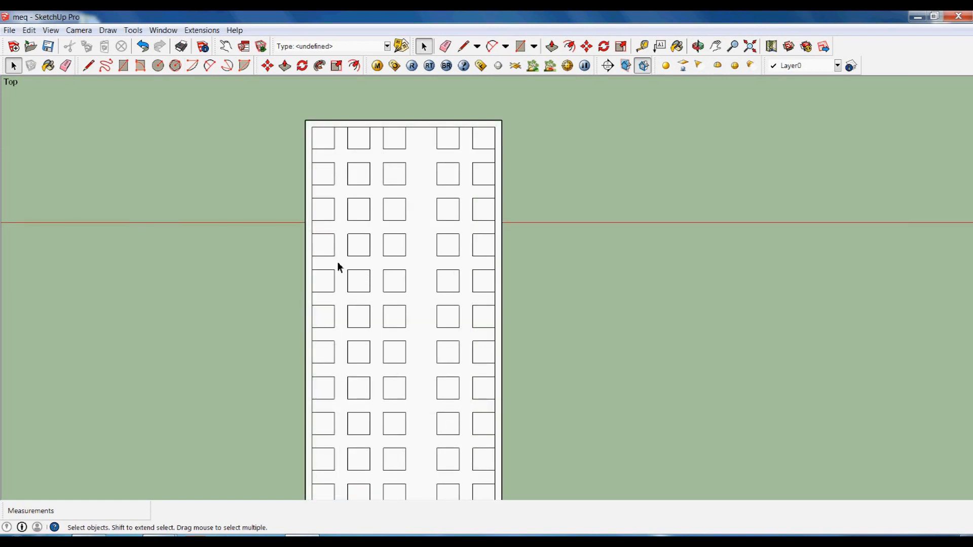
key("r")
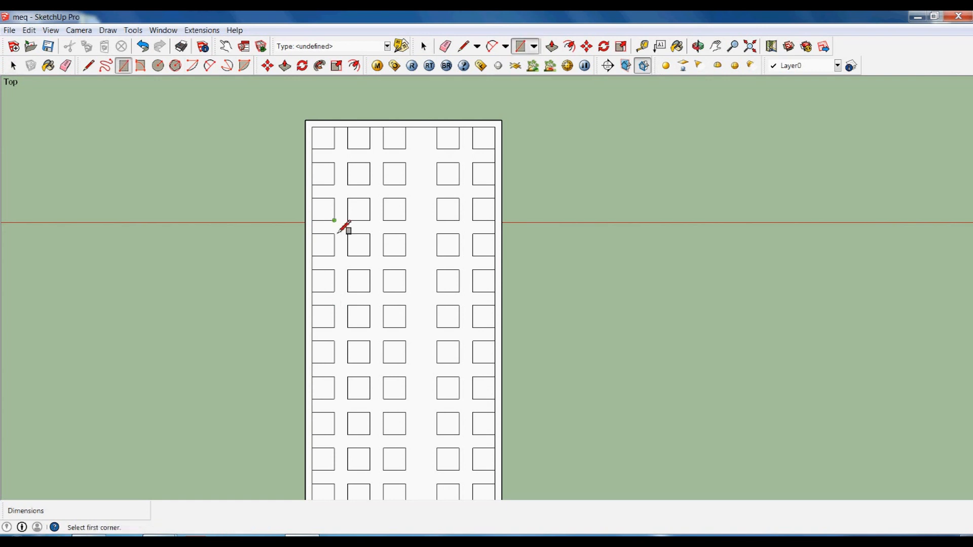
left_click(369, 234)
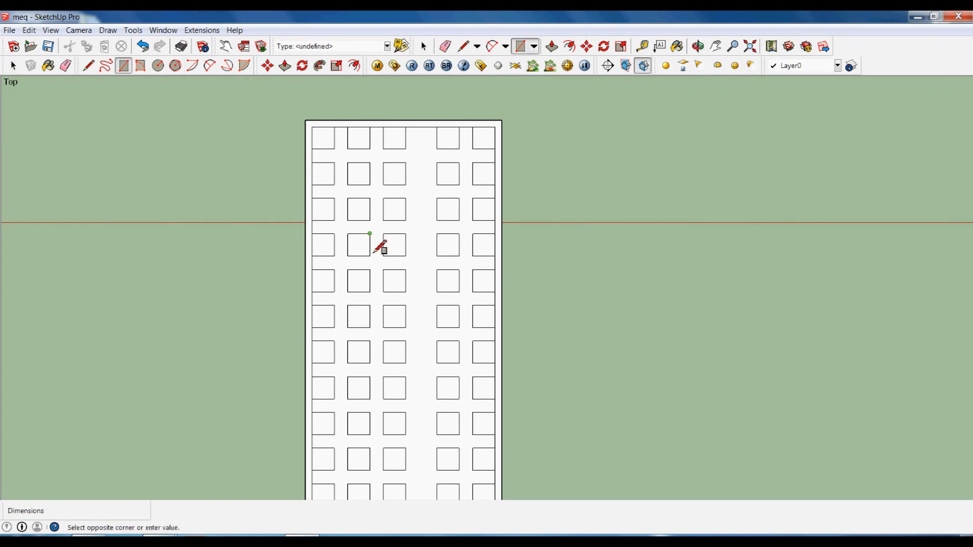
left_click(314, 380)
key("space")
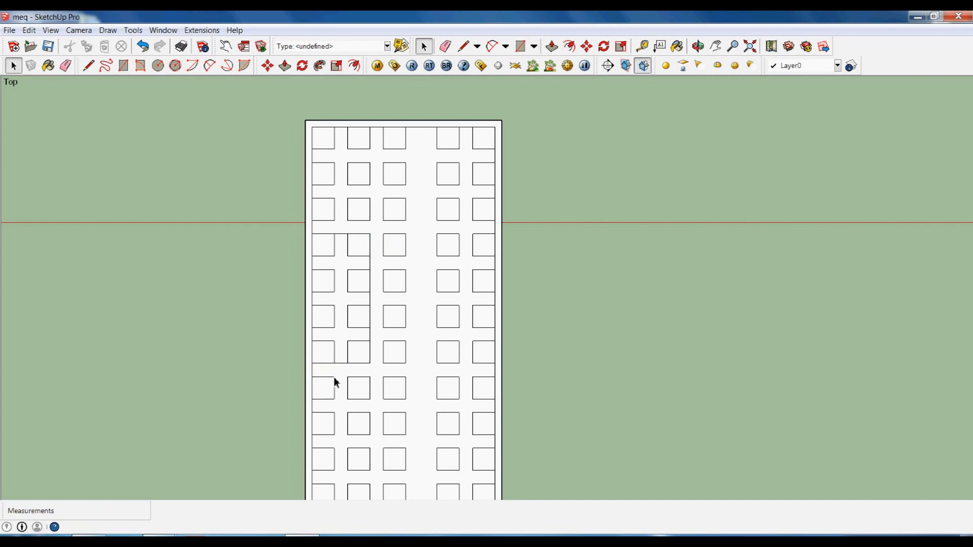
- Extend the new rectangle's upper and lower edges with short lines to the outer left edge of the outline
scroll(342, 309, "down", 1)
scroll(342, 311, "up", 1)
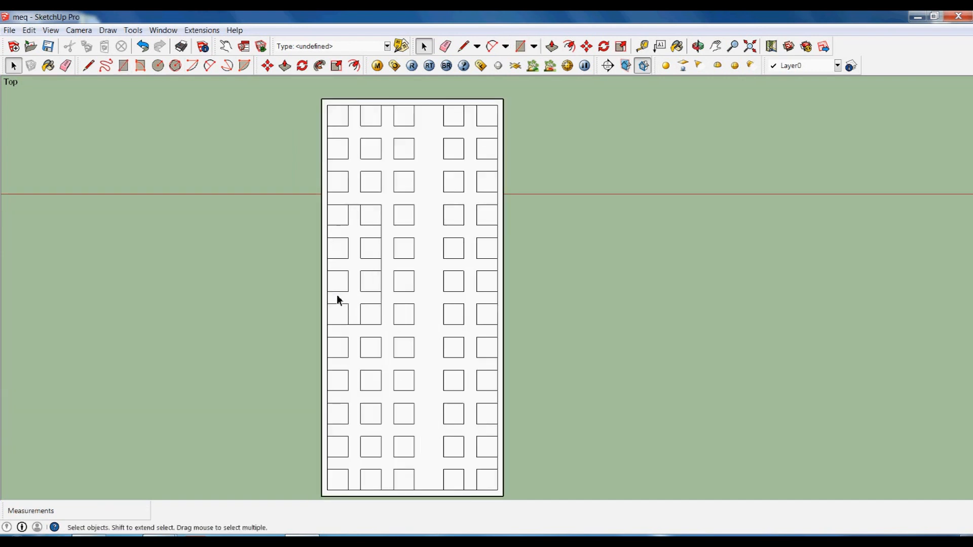
scroll(320, 256, "up", 1)
left_click(333, 230)
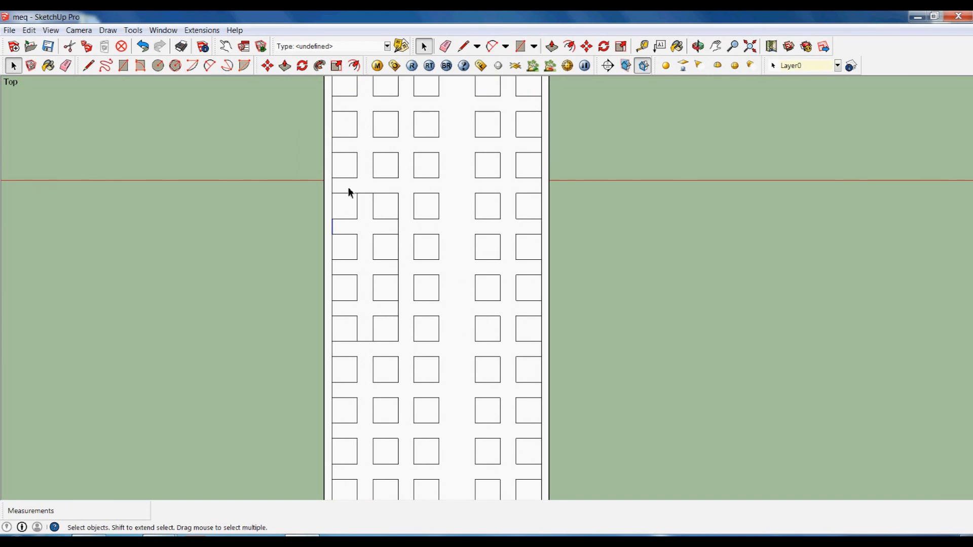
scroll(343, 201, "up", 1)
left_click(346, 216)
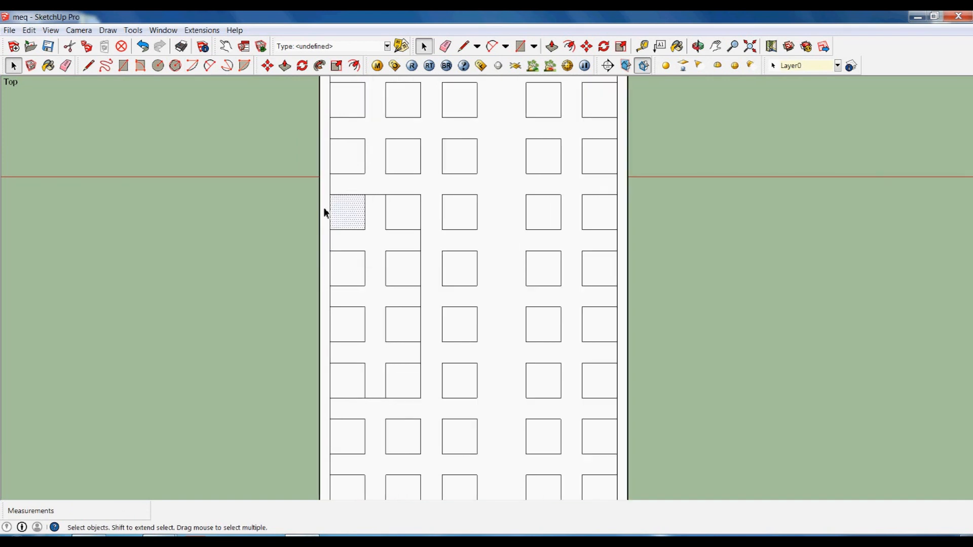
key("l")
left_click(329, 196)
left_click(321, 195)
key("space")
key("l")
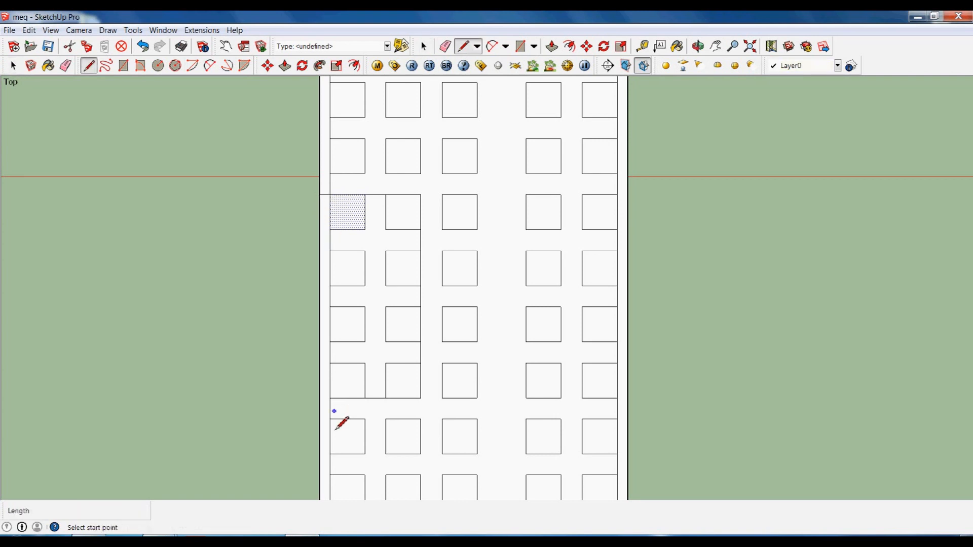
left_click(330, 398)
left_click(320, 398)
key("space")
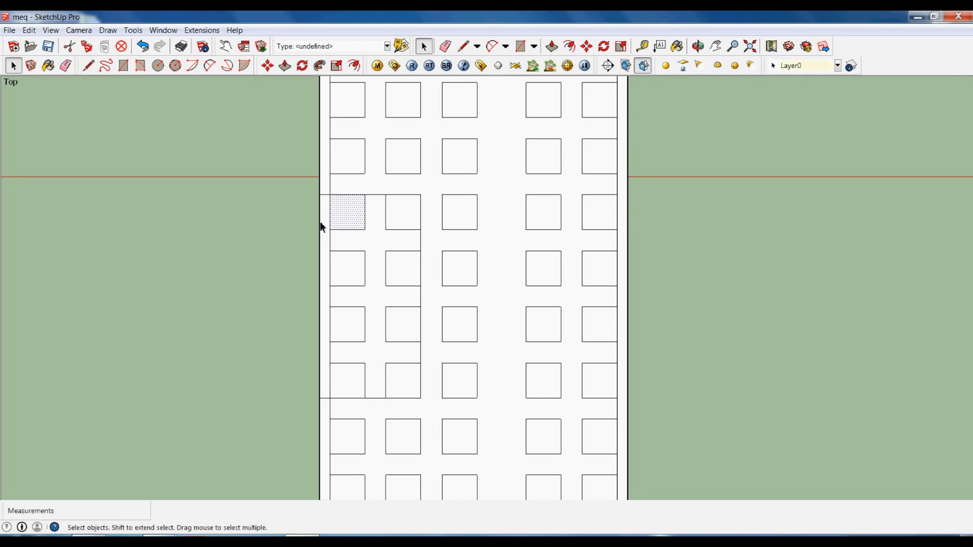
- Delete the enclosed block of eight squares and the adjoining border strip, leaving a notch in the left side
left_click_drag(308, 206, 304, 228)
left_click(414, 392)
key("Delete")
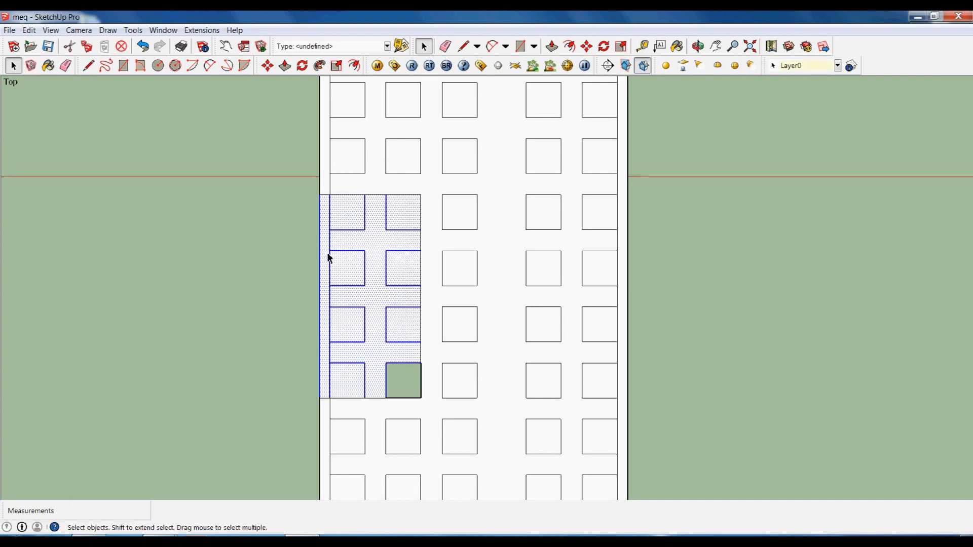
key("Delete")
- Draw an 8.4 by 2 m rectangle joining the three left squares in the second row from the bottom
scroll(370, 246, "down", 4)
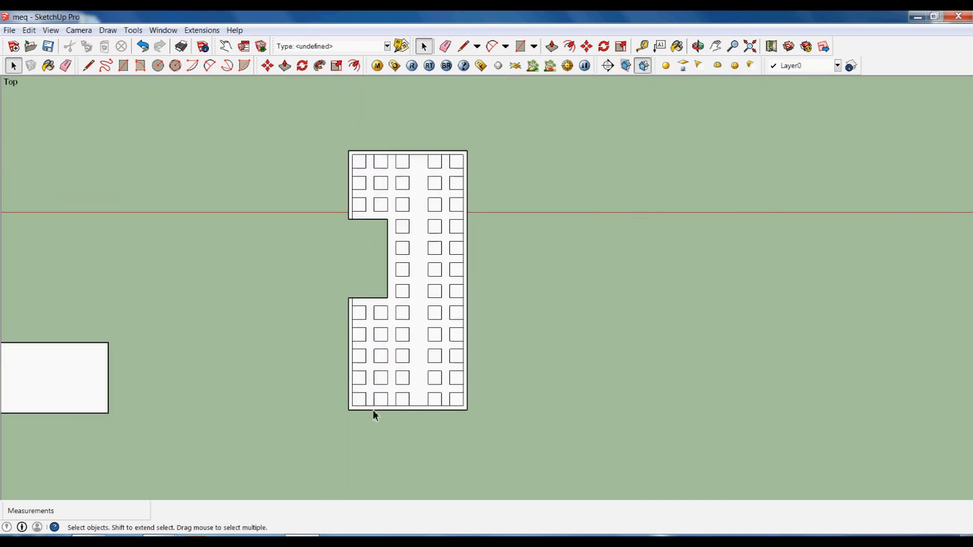
scroll(375, 408, "up", 3)
scroll(381, 395, "up", 2)
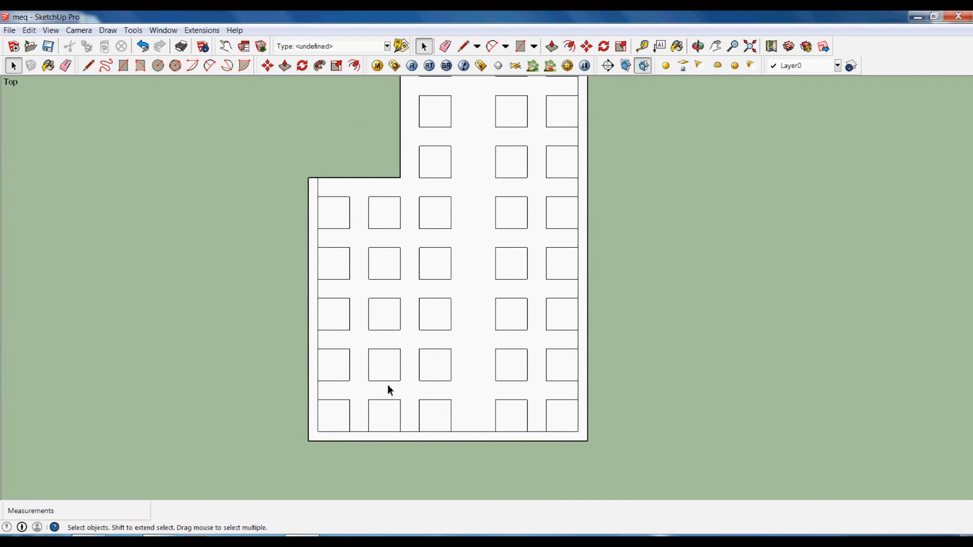
key("r")
left_click(451, 381)
left_click(318, 349)
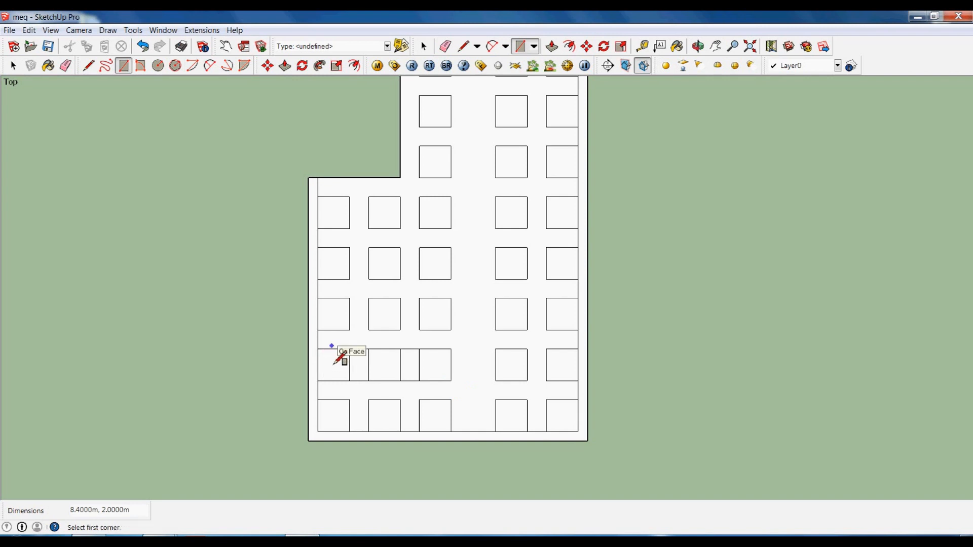
- Delete the inner left outline segment directly above the 8.4 m rectangle
key("space")
left_click(319, 346)
key("Delete")
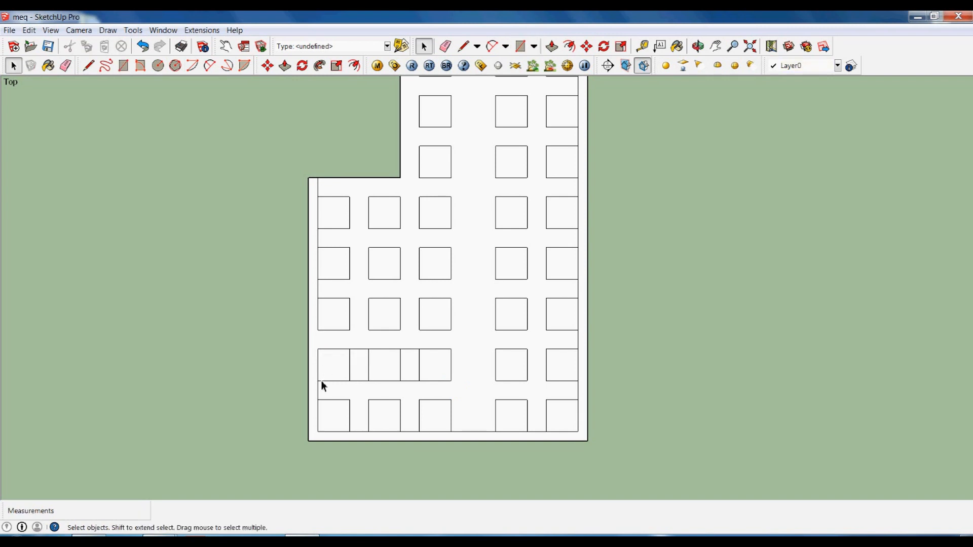
- Delete the inner left outline segment directly below the 8.4 m rectangle and clear every face and divider inside that rectangle
left_click(320, 394)
key("Delete")
left_click(344, 377)
left_click(361, 351)
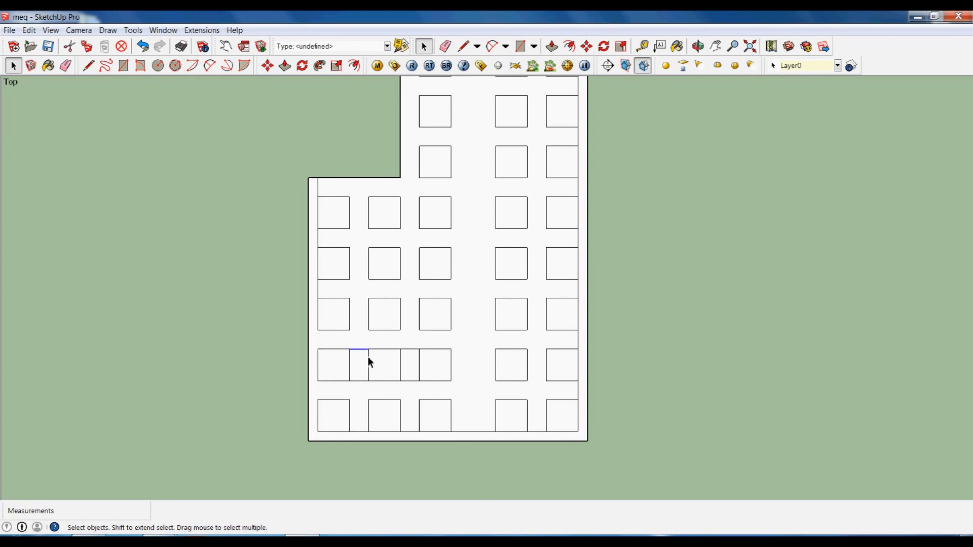
left_click(428, 372)
key("Delete")
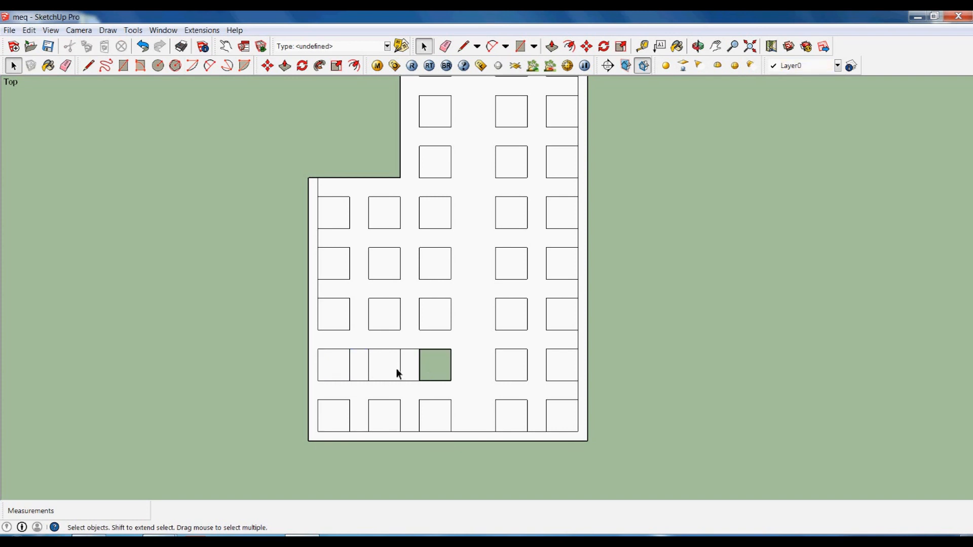
left_click_drag(339, 358, 333, 362)
key("Delete")
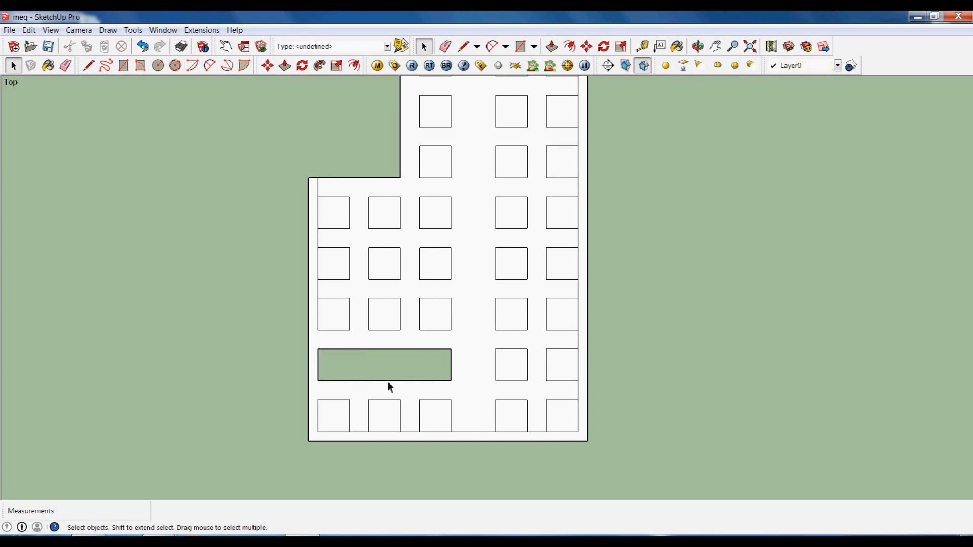
- Offset the four edges of the emptied 8.4 m rectangle outward by 0.6 m
left_click(410, 355)
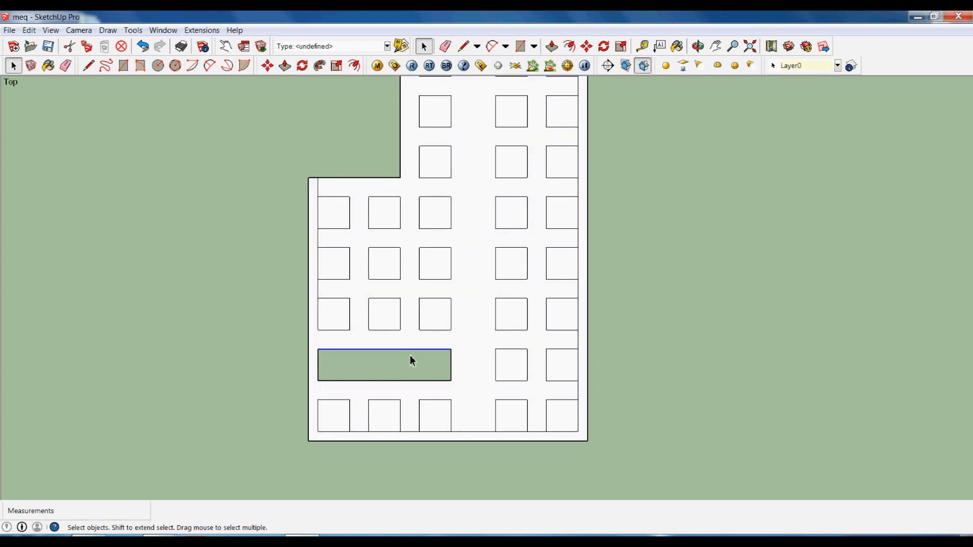
left_click(423, 380)
left_click(451, 376)
key("f")
left_click(282, 366)
type("-")
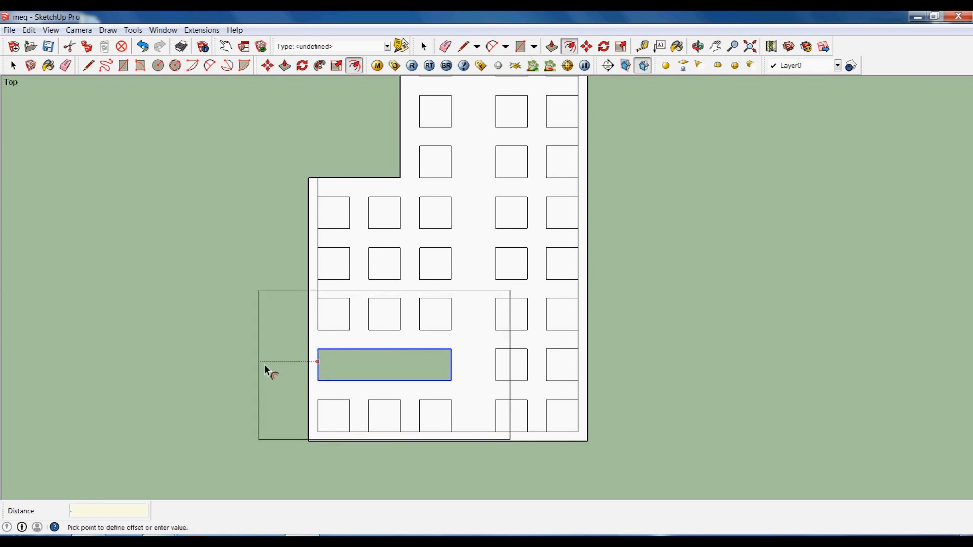
key("Return")
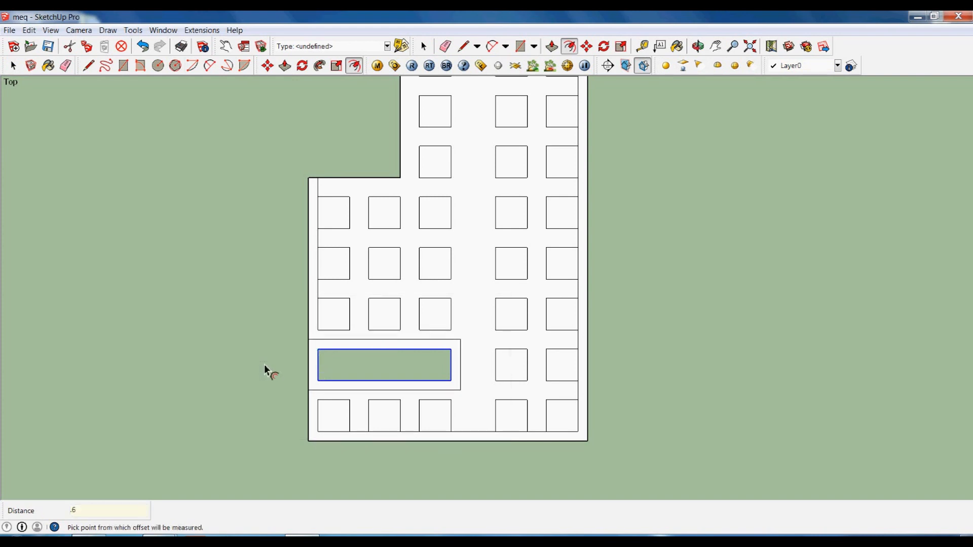
- Delete the border strip and original rectangle edges inside the offset outline, leaving a slot open on the left side
key("space")
left_click_drag(411, 373, 289, 358)
key("Delete")
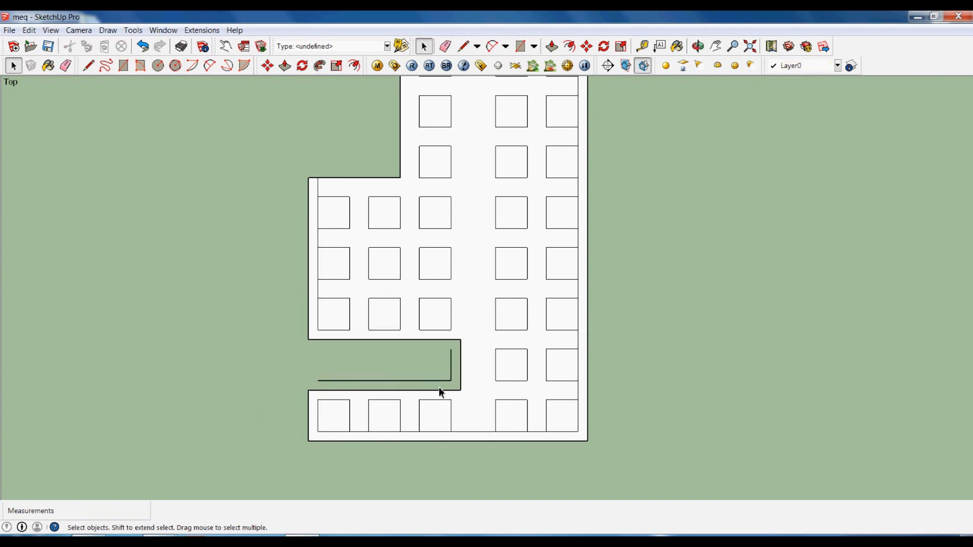
left_click(414, 379)
key("Delete")
left_click(450, 364)
key("Delete")
- Delete the leftover inner left outline segments between the squares below the large notch and directly above that notch
scroll(405, 385, "down", 2)
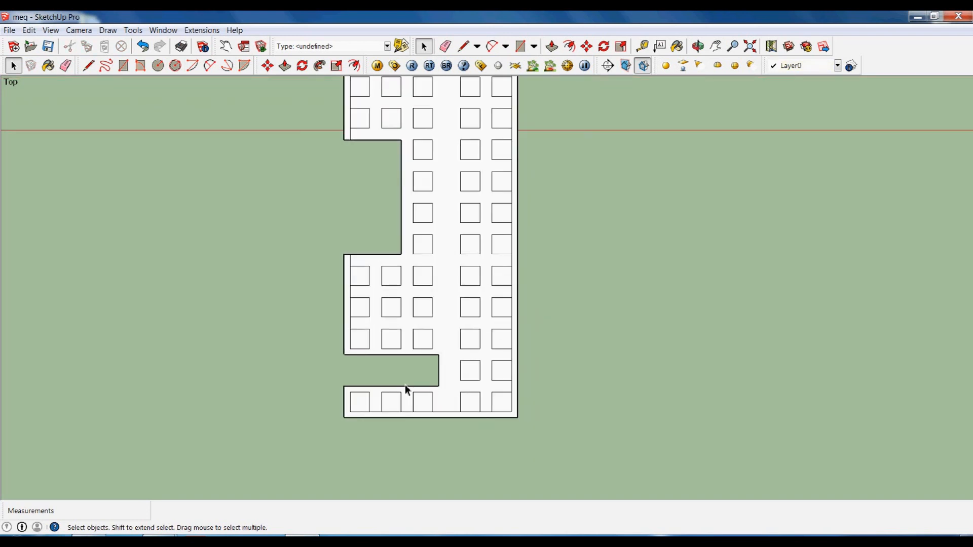
scroll(406, 384, "down", 1)
scroll(418, 287, "up", 1)
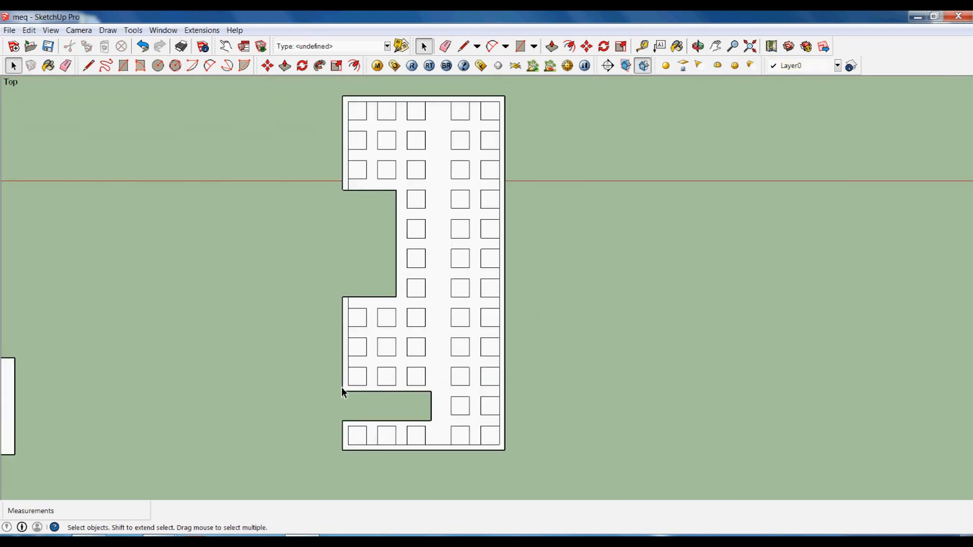
scroll(368, 335, "up", 1)
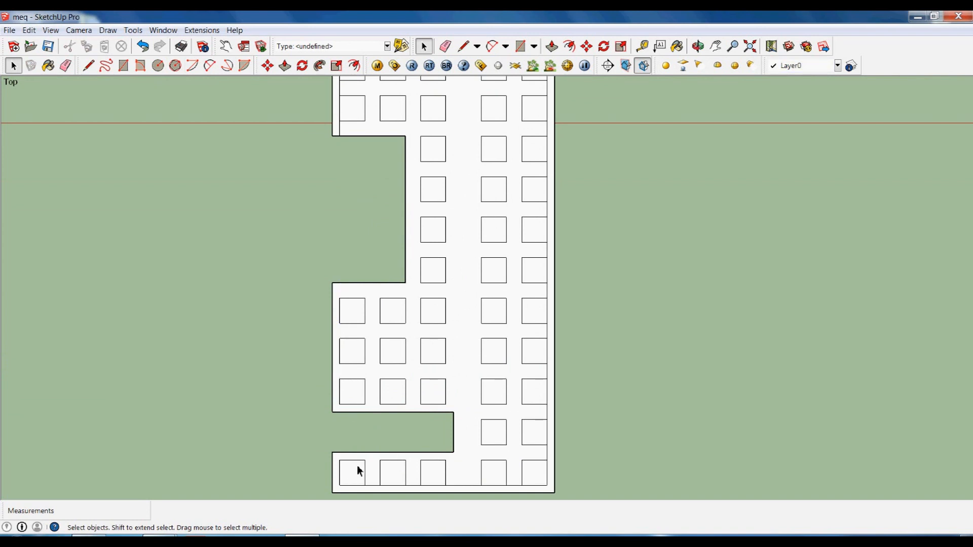
scroll(357, 470, "down", 2)
scroll(418, 117, "up", 1)
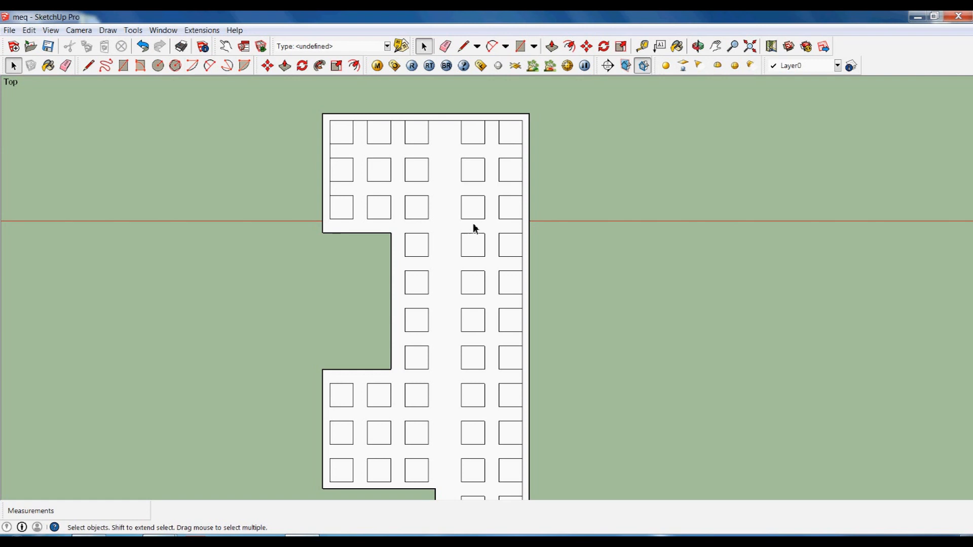
- Draw an 11.6 by 5.2 m rectangle around the two right columns' squares in rows two to five and delete everything inside
key("r")
left_click(461, 158)
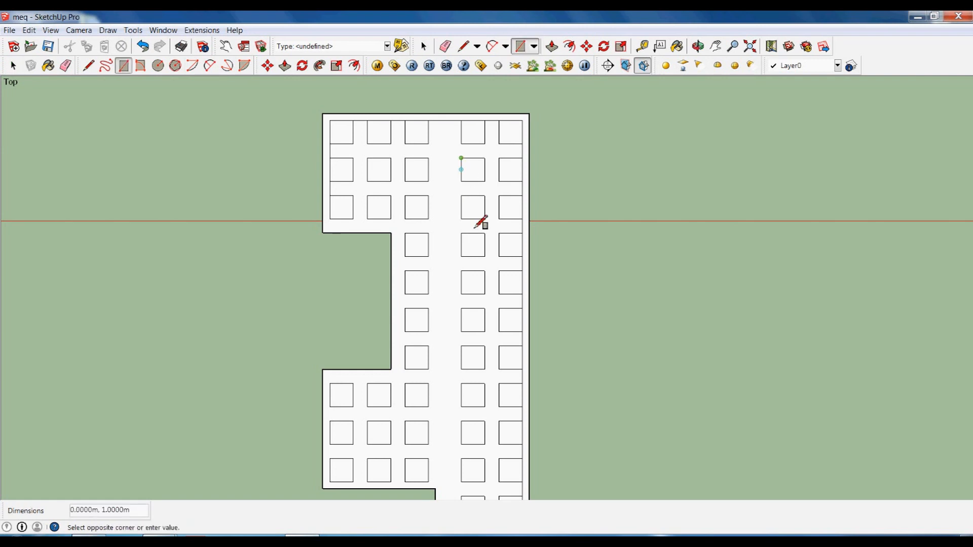
left_click(523, 313)
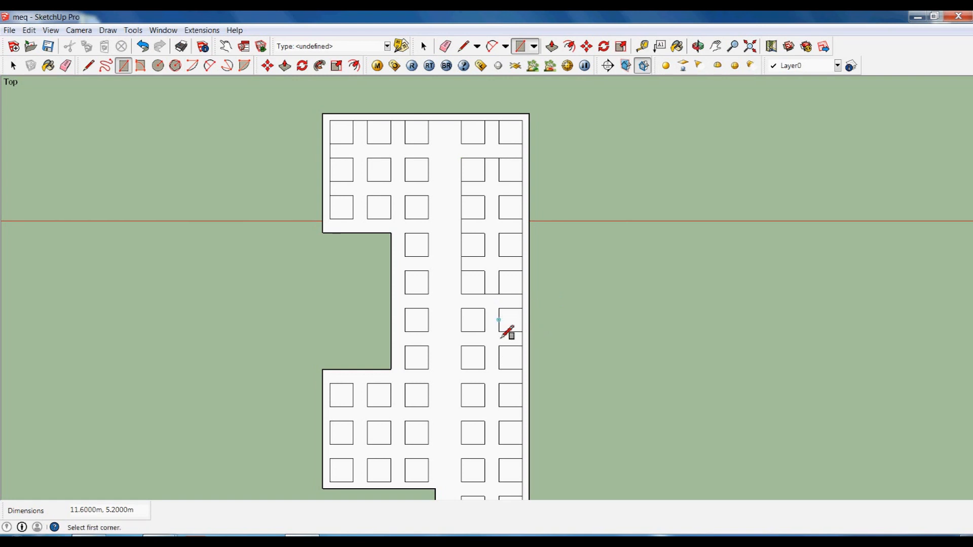
left_click(499, 300)
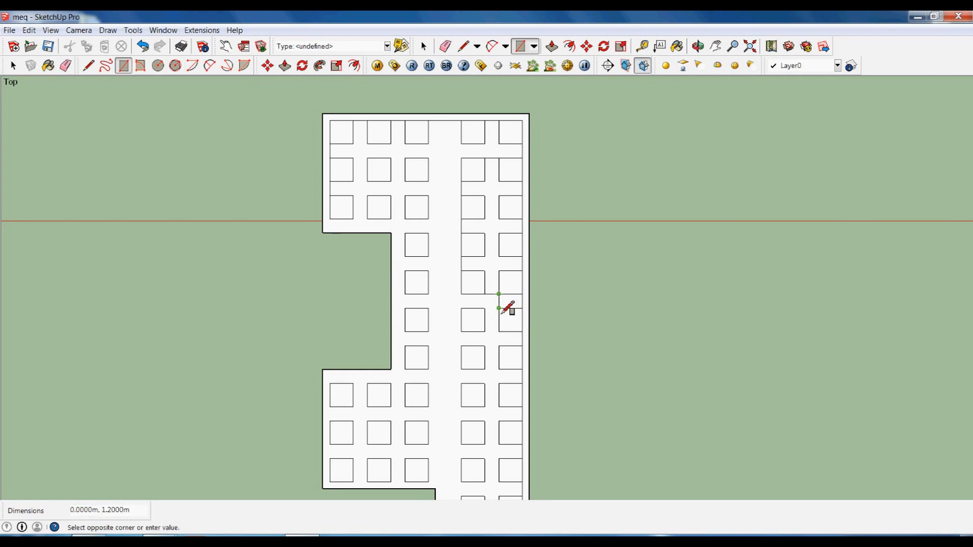
key("space")
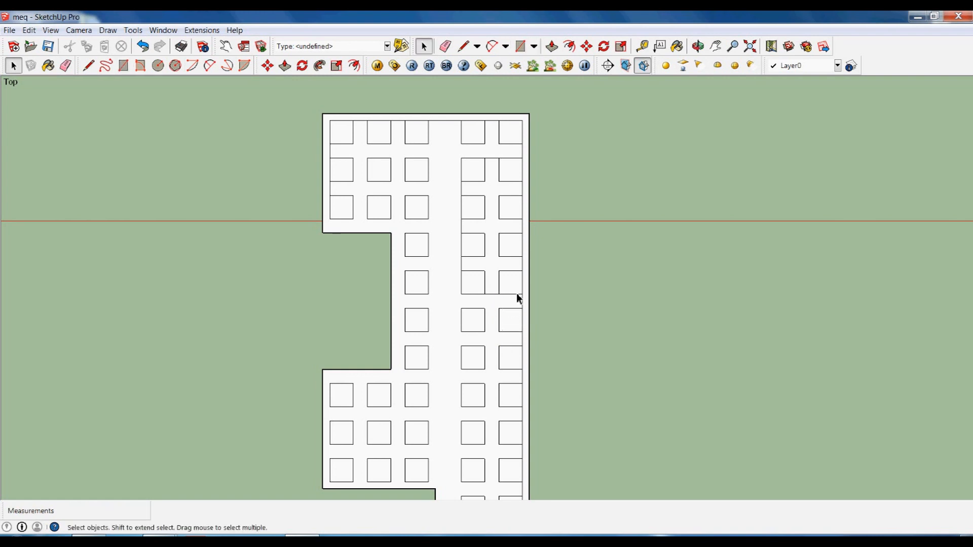
left_click_drag(517, 284, 480, 178)
key("Delete")
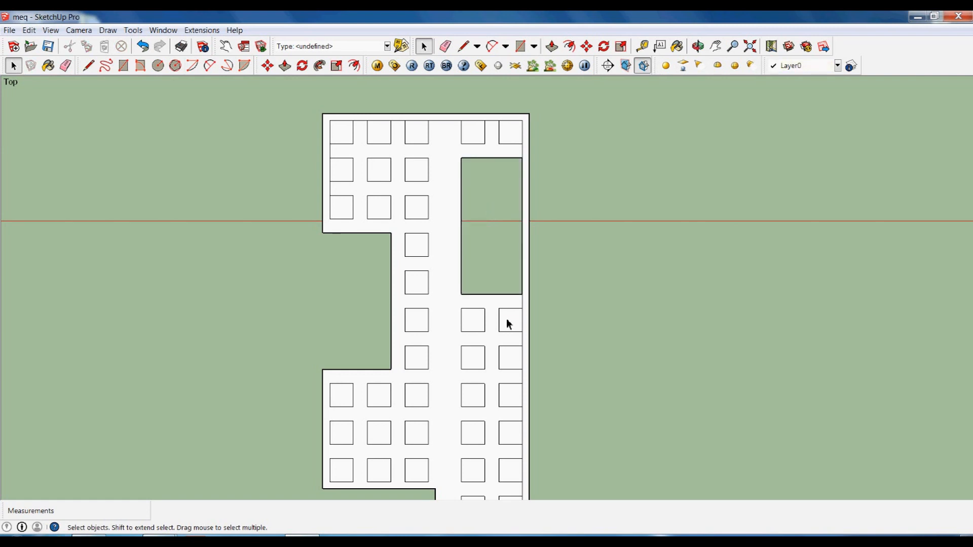
- Extend the opening down over the sixth-row square of the right column by adding a connecting line and deleting the enclosed faces
key("l")
left_click(499, 308)
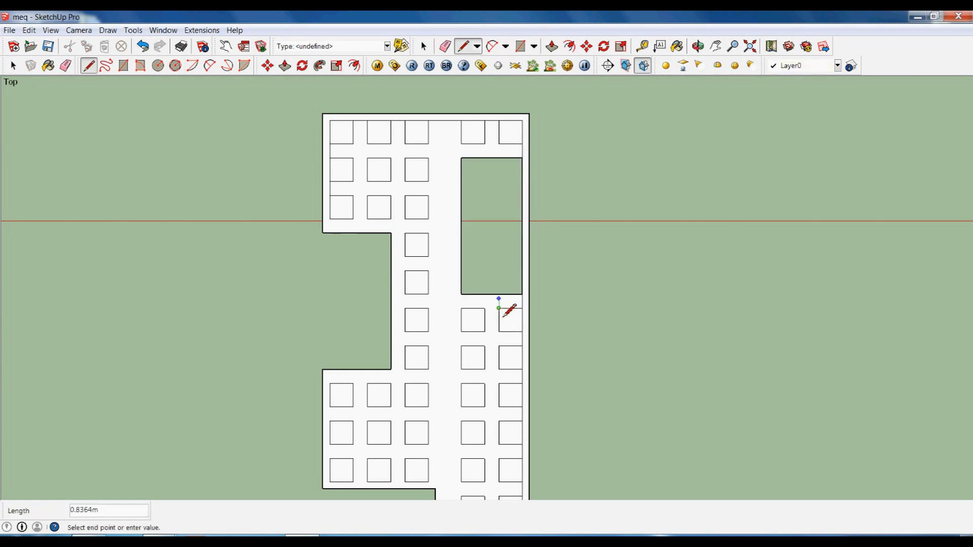
left_click(504, 310)
key("space")
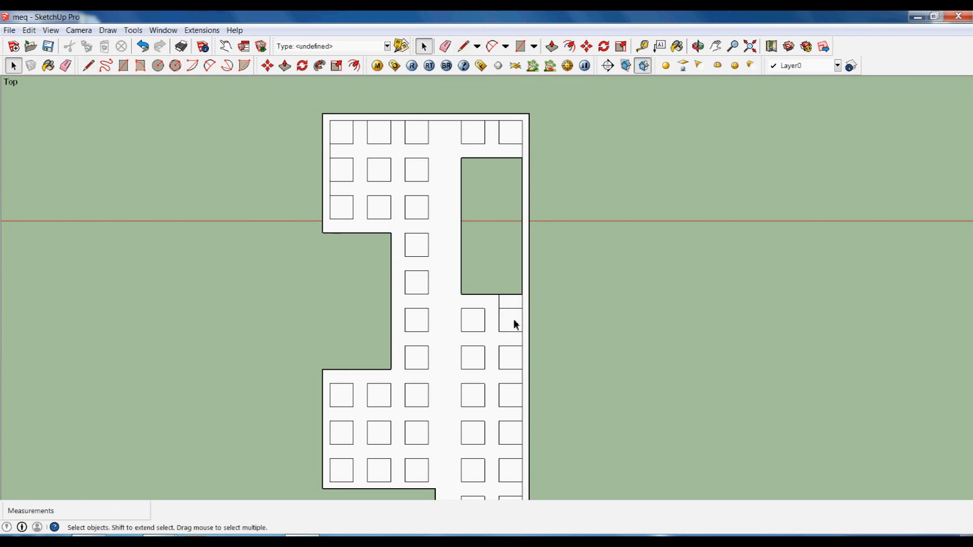
left_click(518, 325)
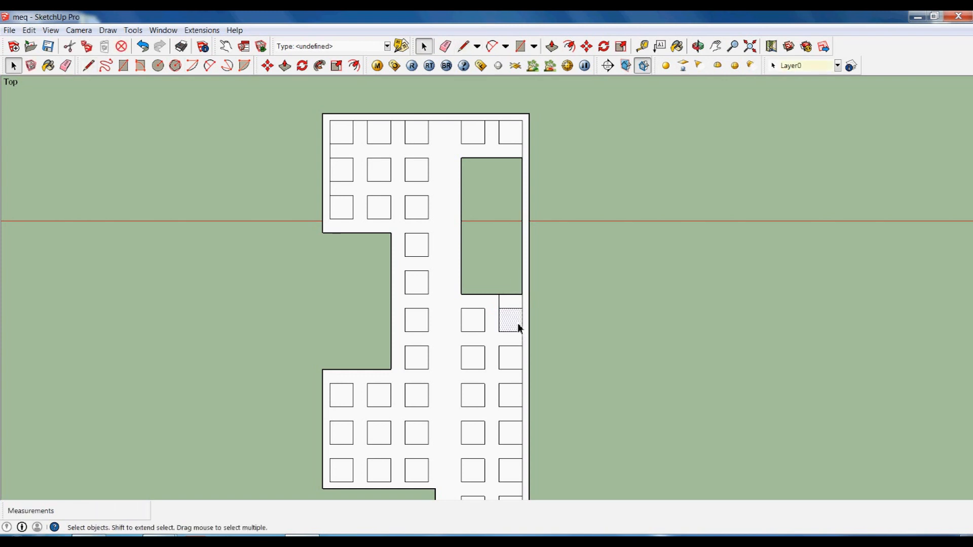
key("Delete")
left_click(511, 301)
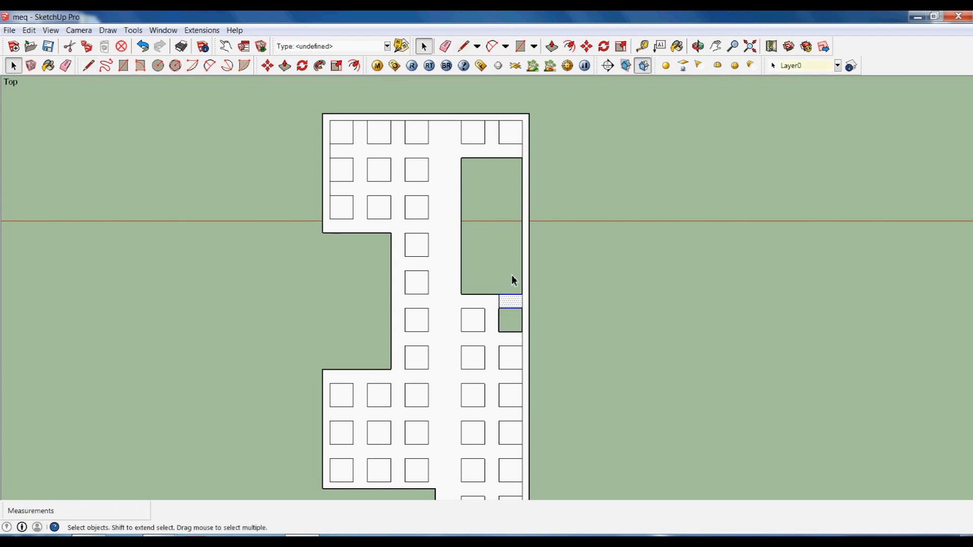
key("Delete")
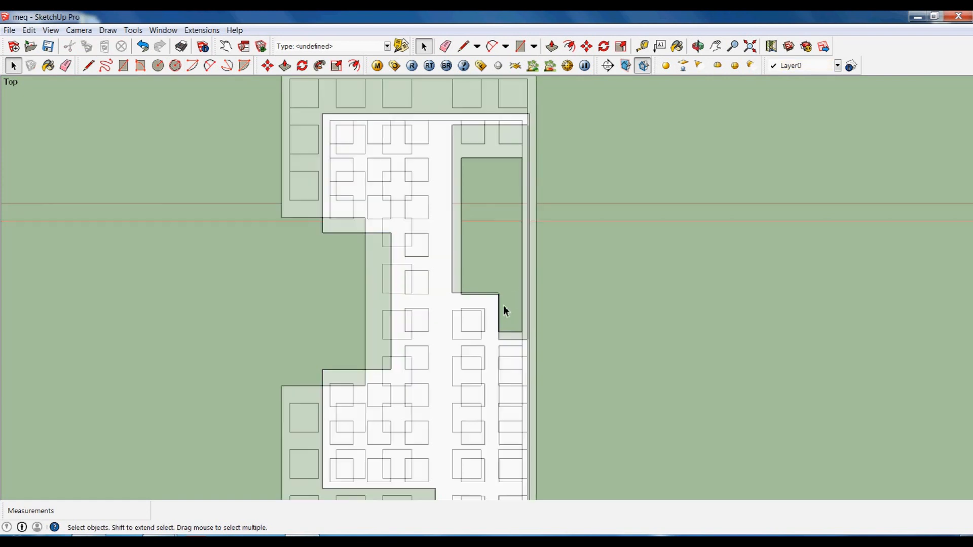
scroll(502, 305, "up", 2)
scroll(502, 330, "down", 1)
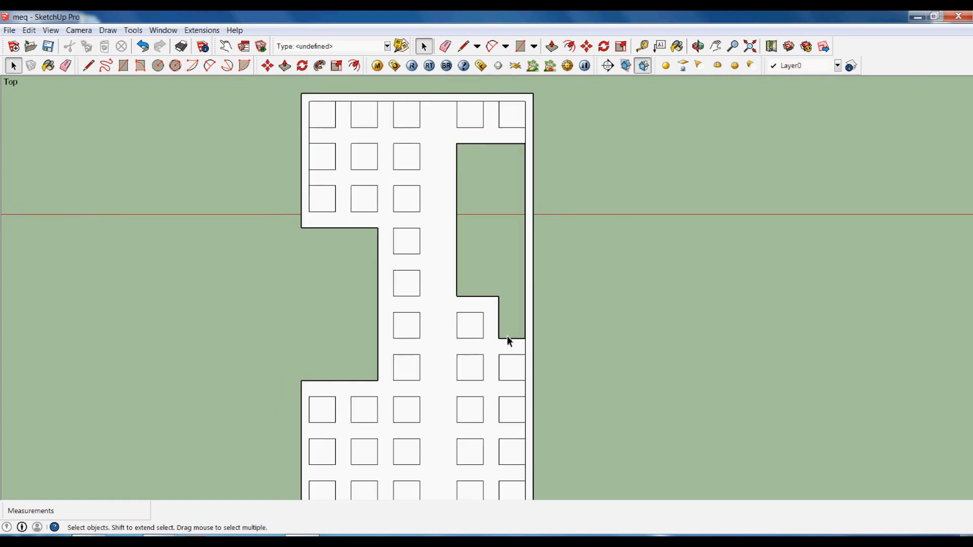
left_click(495, 302)
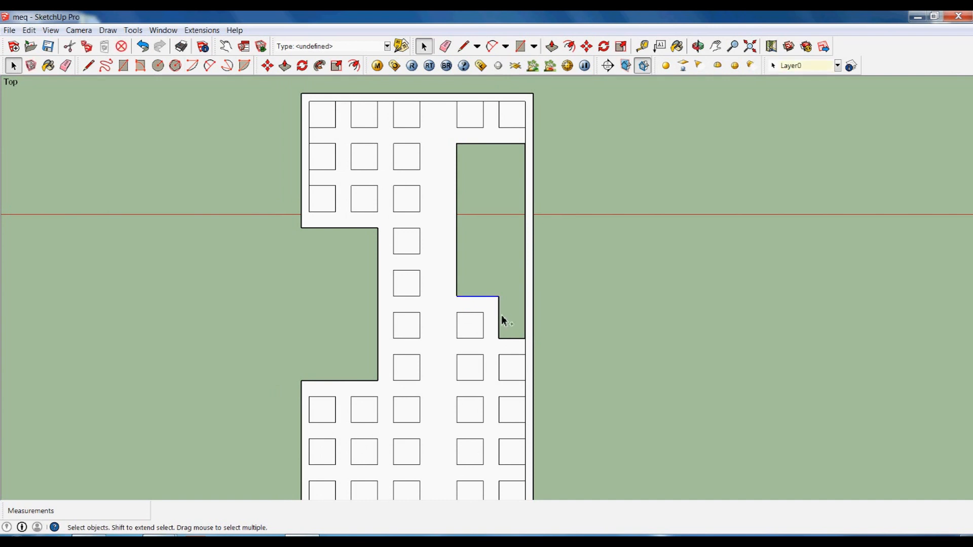
left_click(526, 189, "ctrl")
left_click(510, 148, "ctrl")
left_click(458, 205, "ctrl")
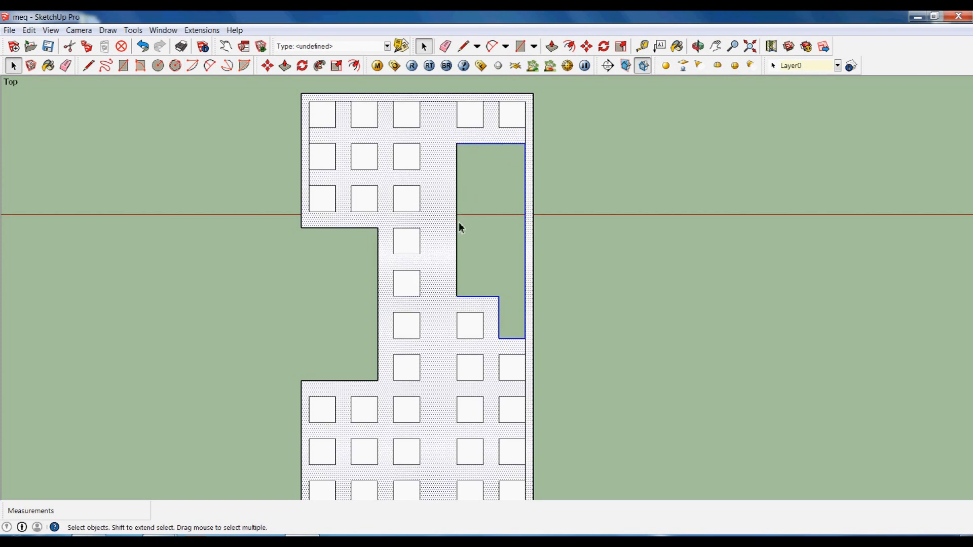
left_click(458, 223, "ctrl")
left_click(449, 232)
left_click(469, 182)
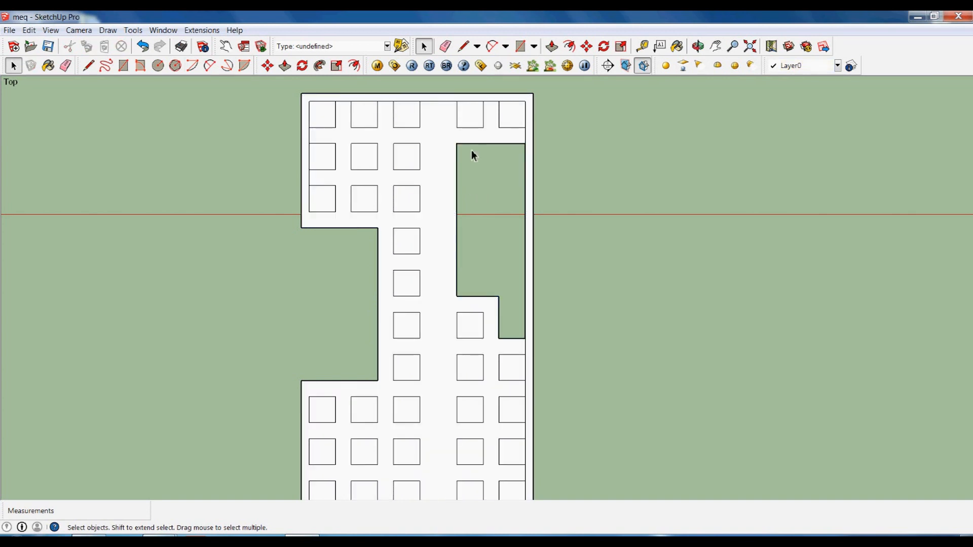
- Offset all edges of the stepped right-hand opening outward by 0.6 m
left_click(471, 145)
left_click(458, 173, "ctrl")
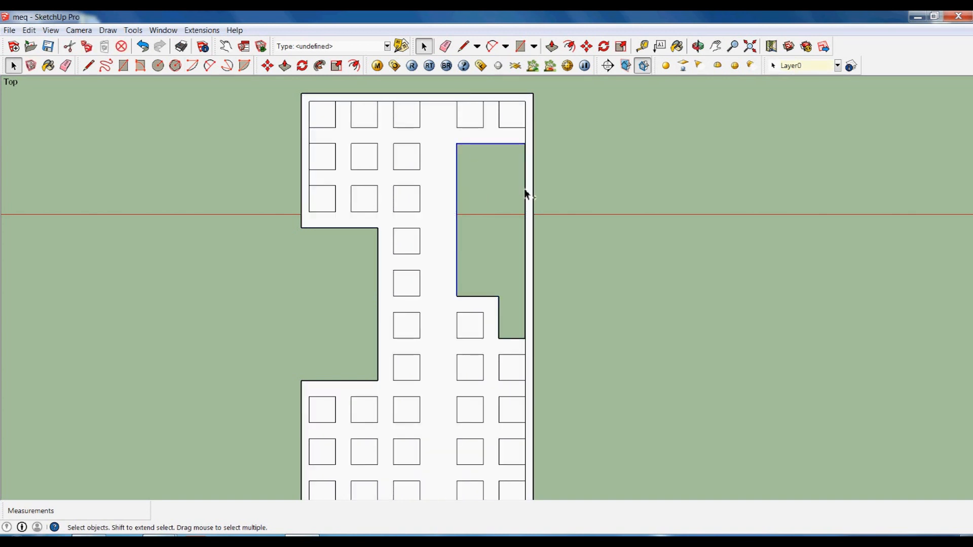
left_click(527, 190, "ctrl")
left_click(509, 339, "ctrl")
left_click(488, 301, "ctrl")
key("f")
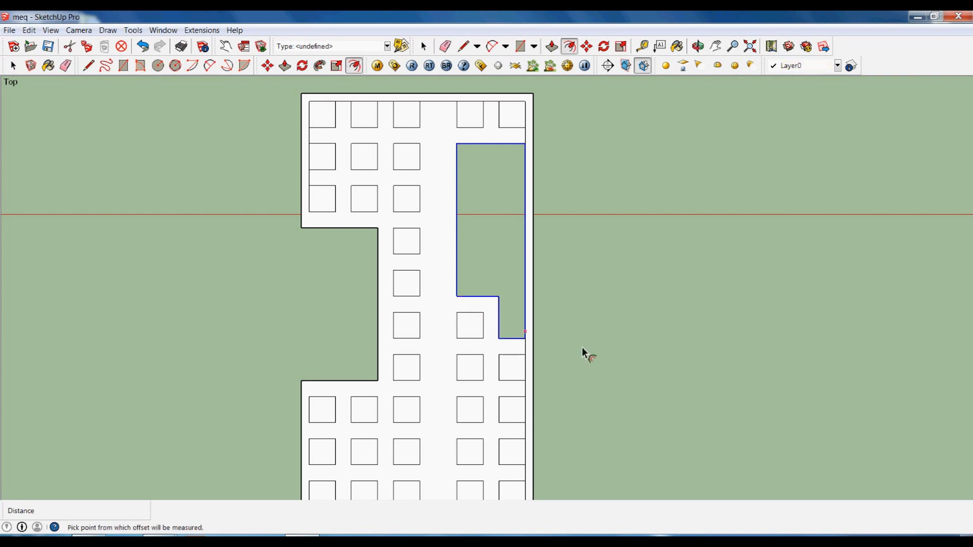
left_click(571, 341)
type("0.6")
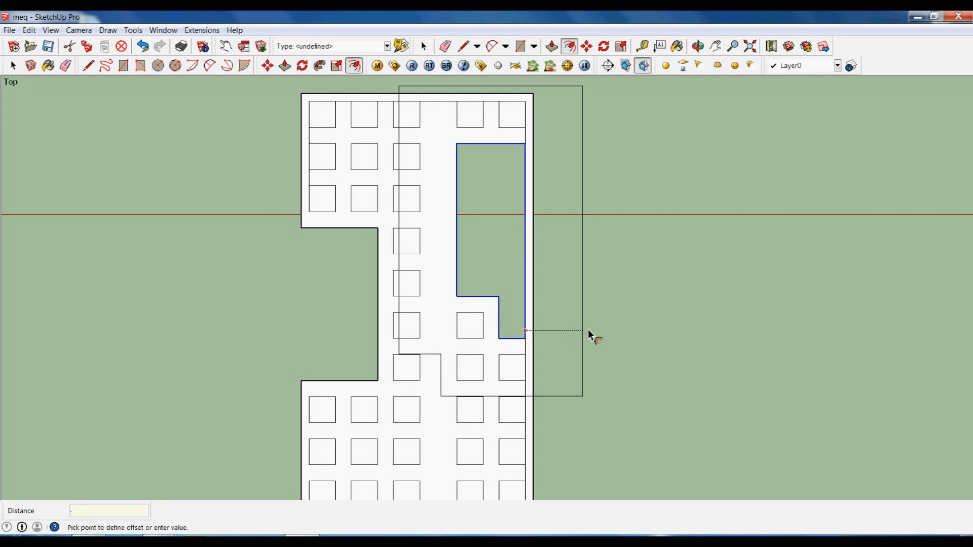
key("Return")
- Delete the opening's inner right edge, the faces within the offset outline and the adjoining outer right edge
key("space")
left_click_drag(559, 334, 504, 148)
left_click(549, 347)
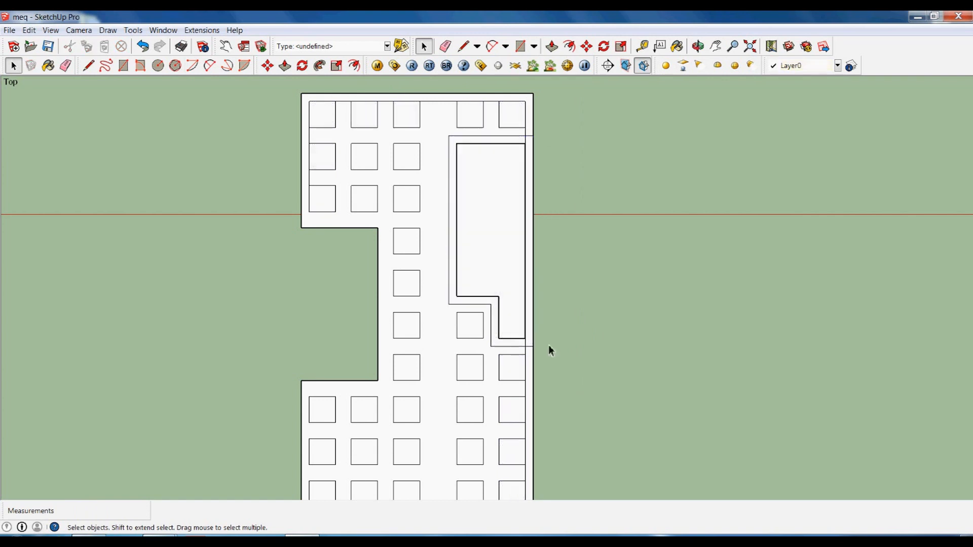
left_click(528, 342)
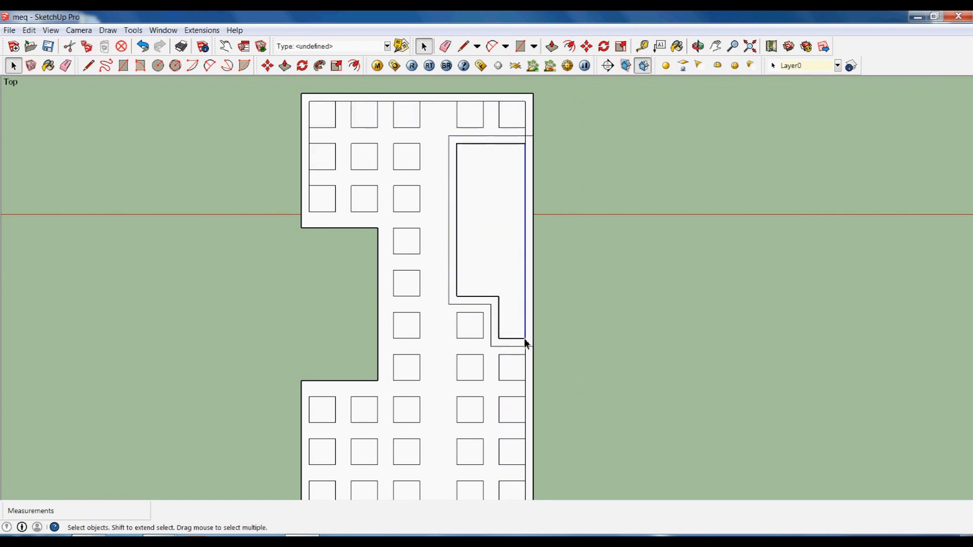
key("Delete")
left_click(531, 335)
key("Delete")
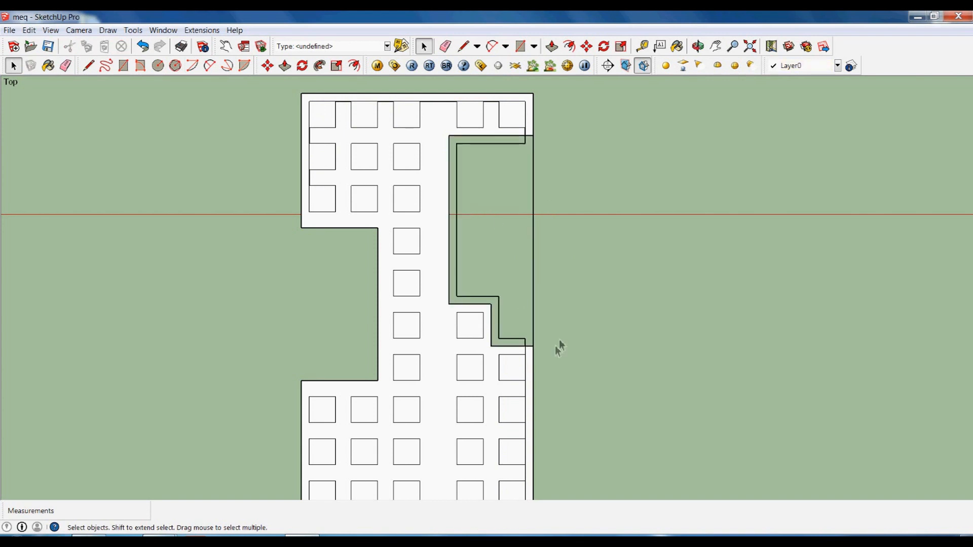
left_click(533, 248)
key("Delete")
- Delete the remaining original opening edges inside the offset outline, leaving a clean stepped notch in the right side
left_click_drag(613, 222, 458, 147)
key("Delete")
left_click_drag(529, 342, 499, 287)
key("Delete")
- Delete the leftover line segments between the squares along the plan's right and bottom edges
scroll(542, 252, "down", 3)
scroll(537, 405, "up", 2)
scroll(525, 232, "down", 2)
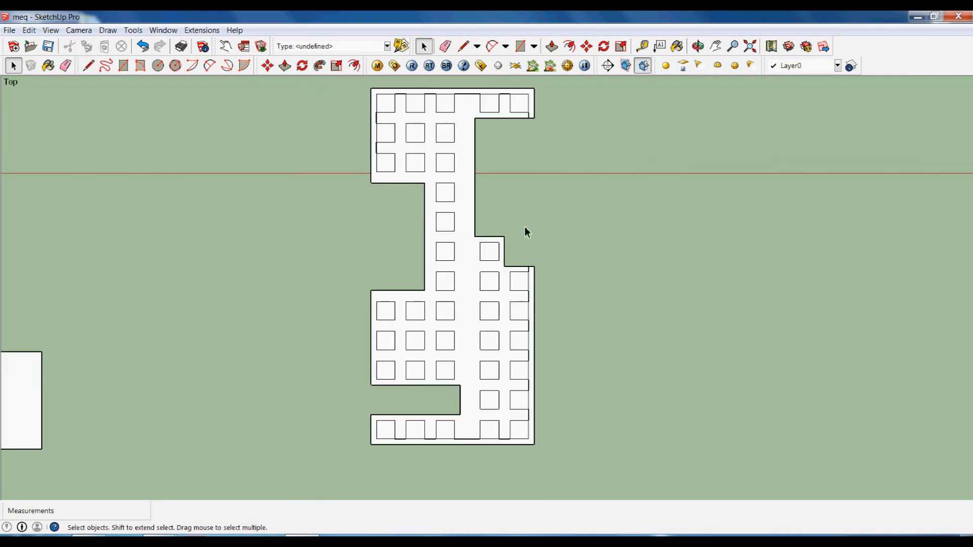
scroll(527, 233, "up", 4)
scroll(545, 219, "down", 2)
scroll(543, 251, "up", 2)
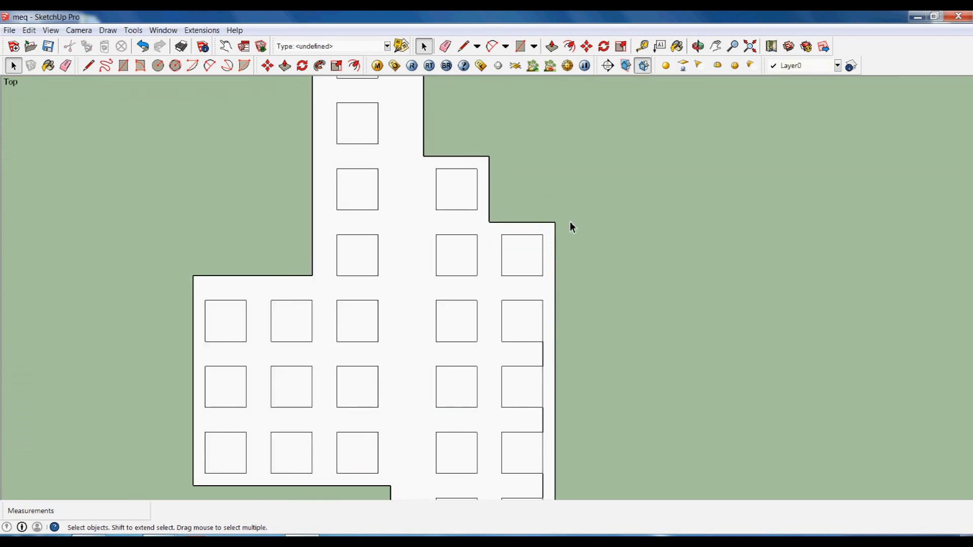
scroll(570, 223, "down", 2)
scroll(549, 317, "up", 2)
scroll(550, 309, "down", 2)
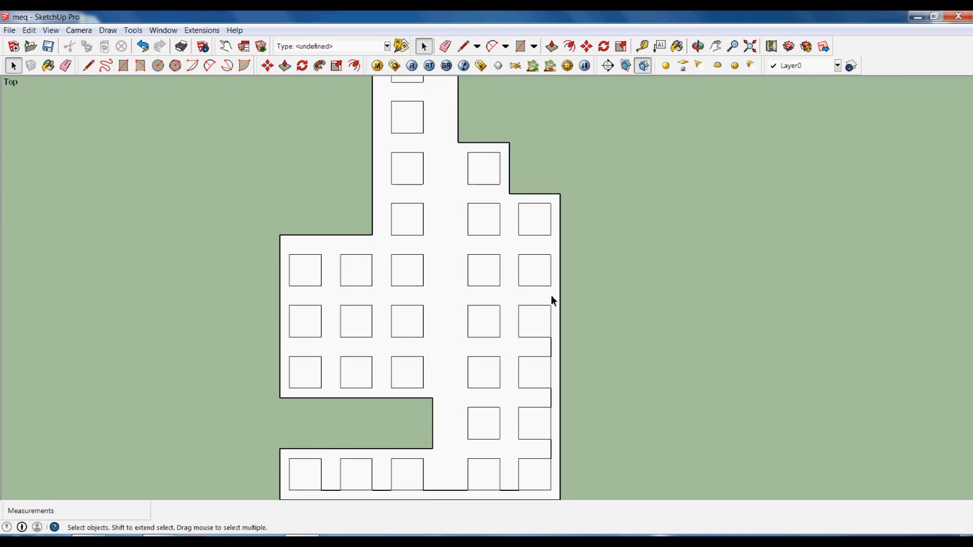
scroll(552, 329, "up", 1)
scroll(544, 371, "up", 2)
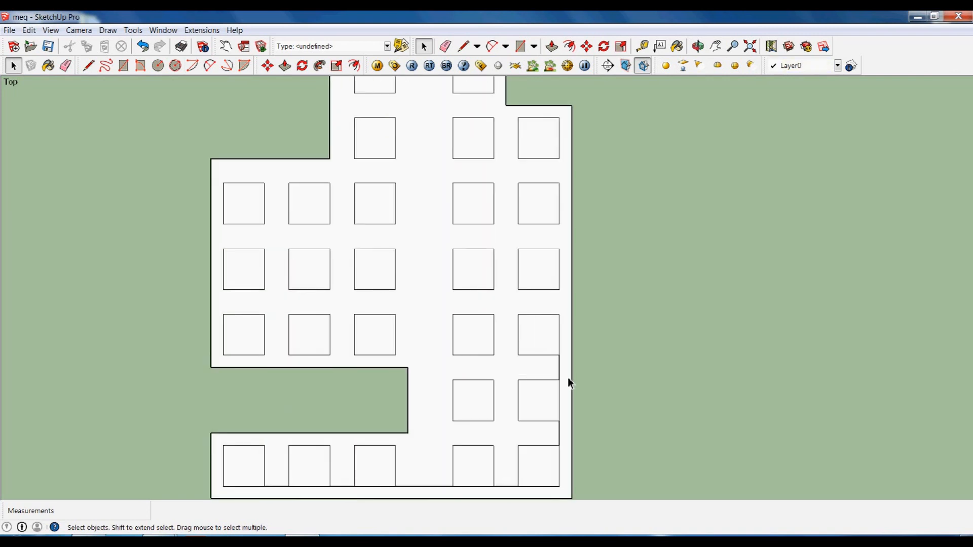
scroll(562, 439, "down", 1)
scroll(591, 352, "down", 1)
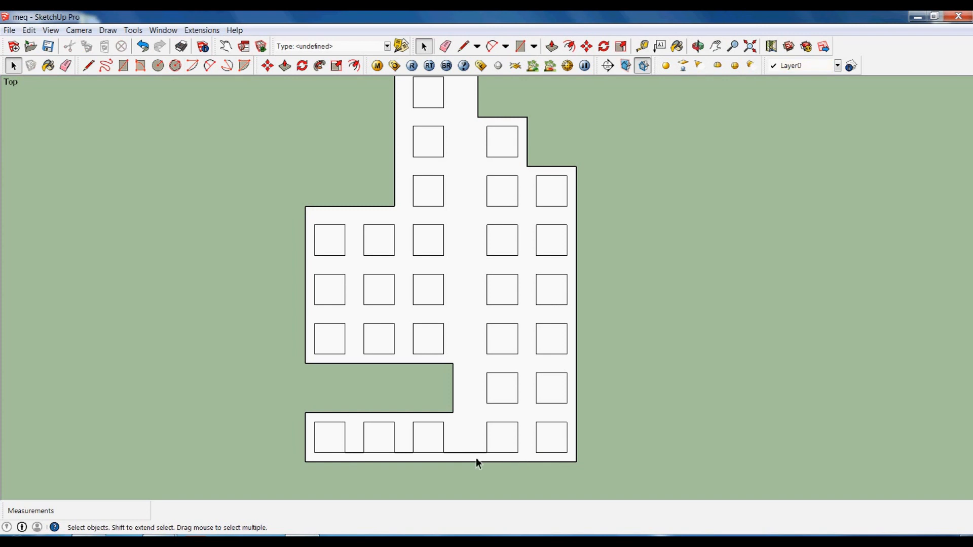
left_click(403, 453)
key("Delete")
- Delete the leftover line segments between the squares along the plan's top edge, right of the second column
scroll(379, 400, "down", 2)
scroll(482, 130, "down", 1)
scroll(502, 175, "up", 3)
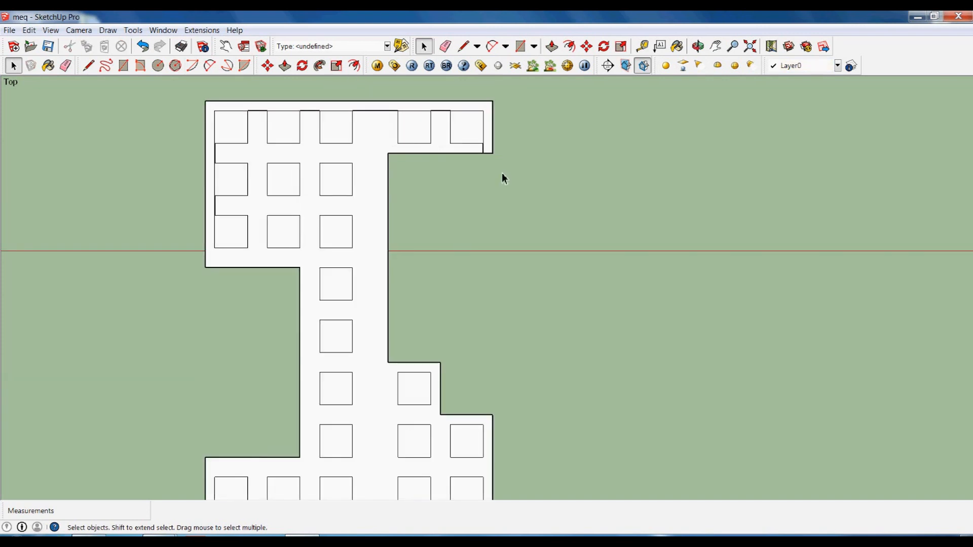
left_click(443, 112)
key("Delete")
left_click(390, 111)
key("Delete")
left_click(310, 111)
key("Delete")
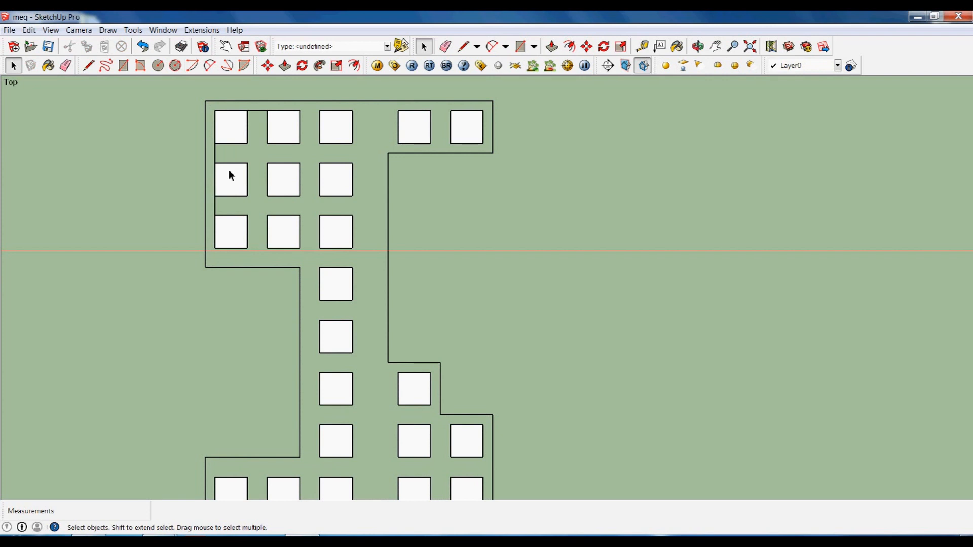
- Restore the deleted plan face and remove the remaining leftover segments between the squares in the plan's upper-left corner
key("ctrl+z")
left_click(266, 123)
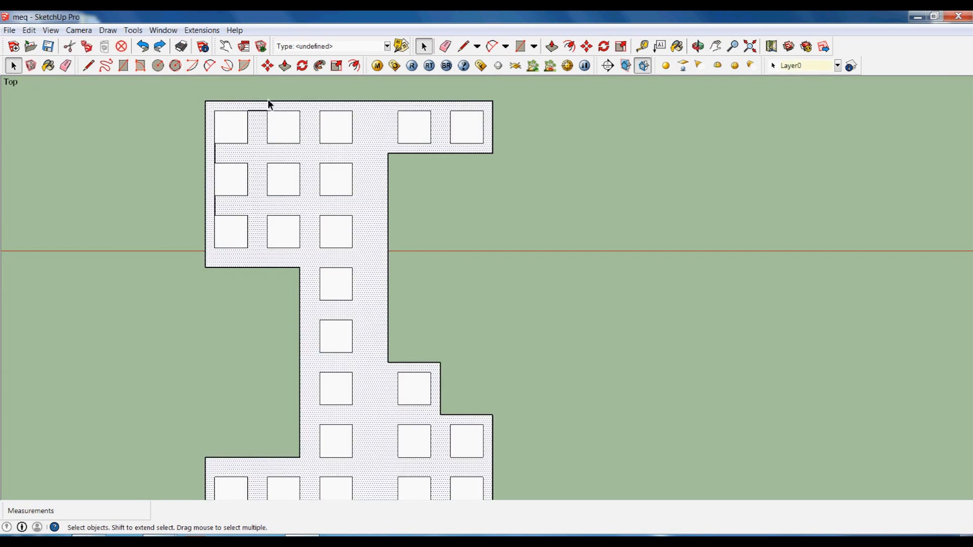
scroll(263, 114, "up", 2)
left_click(264, 110)
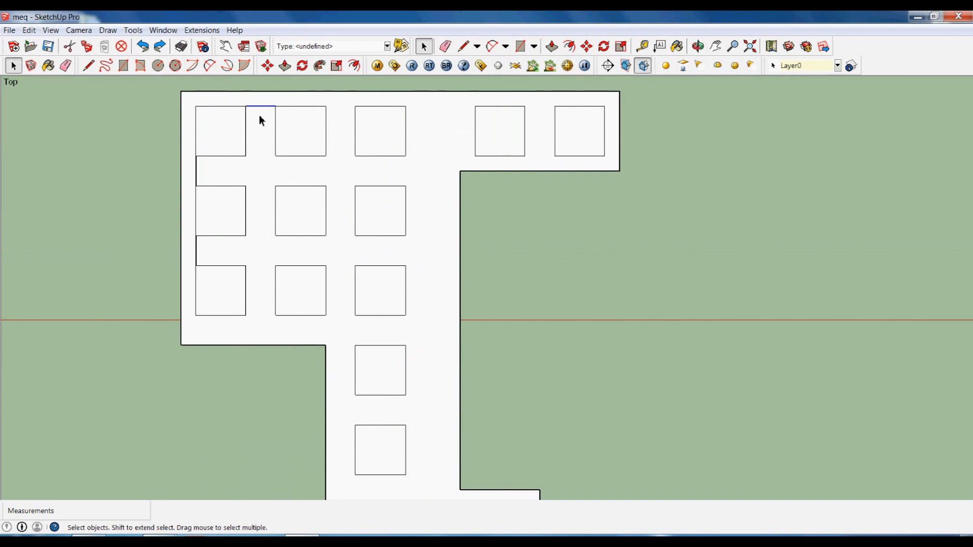
key("Delete")
left_click(197, 171)
key("Delete")
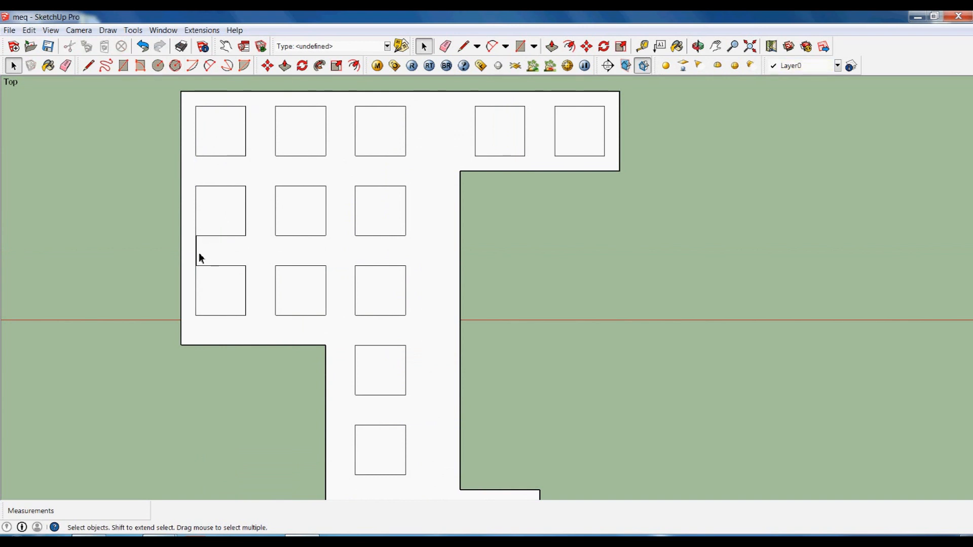
- Draw a 13.4 by 38.4 m rectangle to the right of the finished plan
scroll(501, 156, "down", 4)
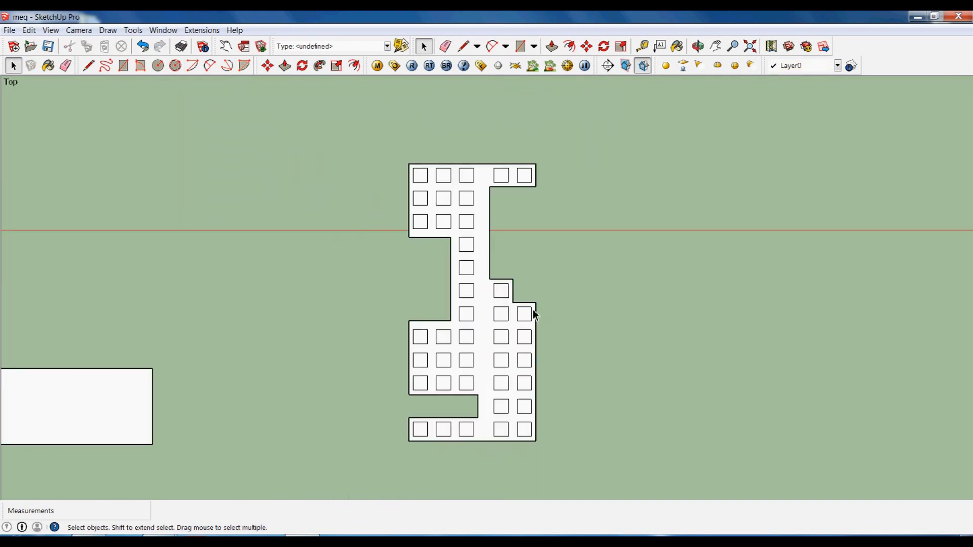
scroll(522, 289, "down", 2)
scroll(538, 377, "up", 1)
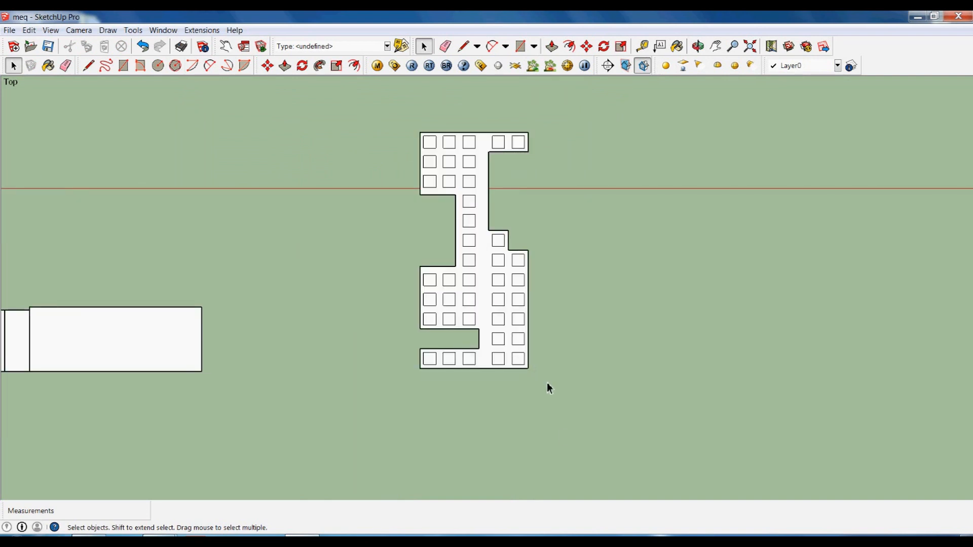
scroll(525, 203, "up", 1)
scroll(507, 269, "down", 2)
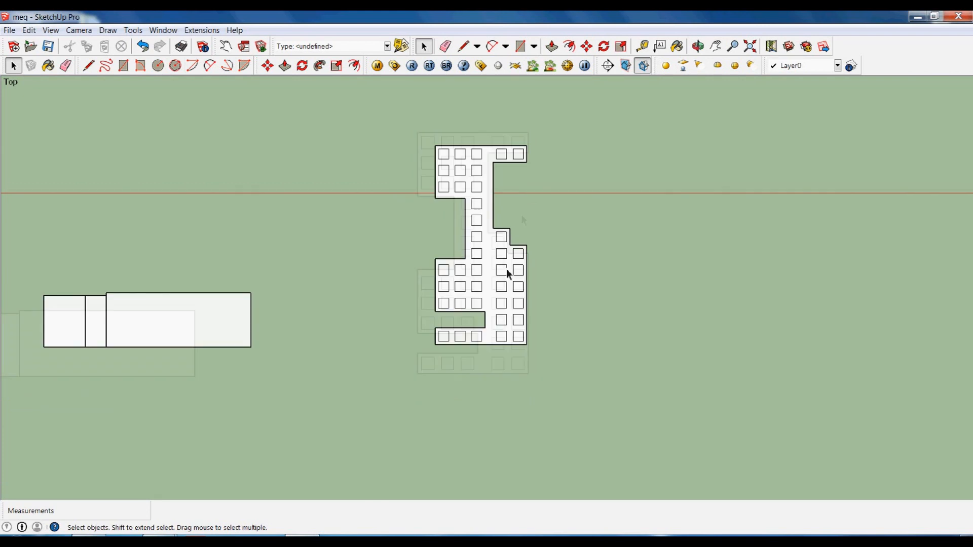
scroll(540, 267, "up", 2)
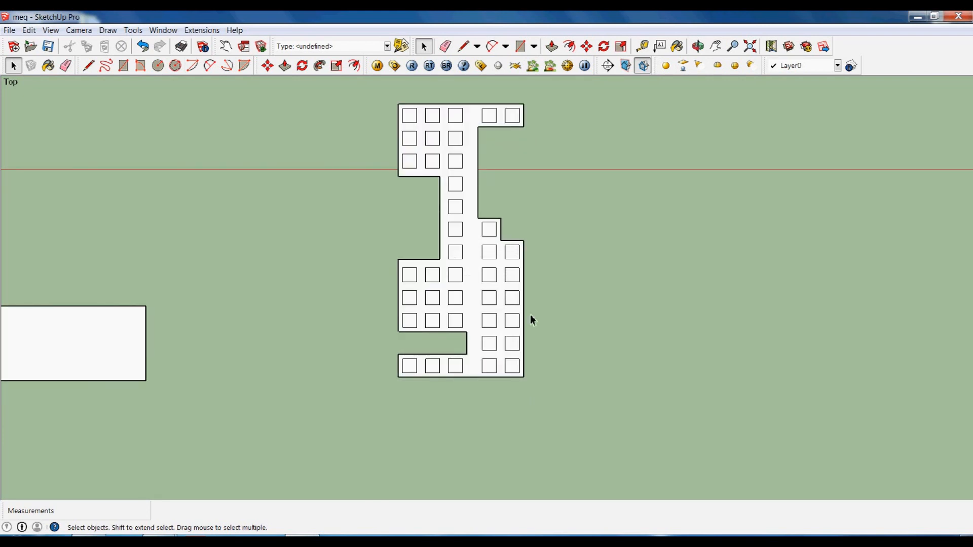
key("r")
left_click(596, 376)
type("13.4,38.4")
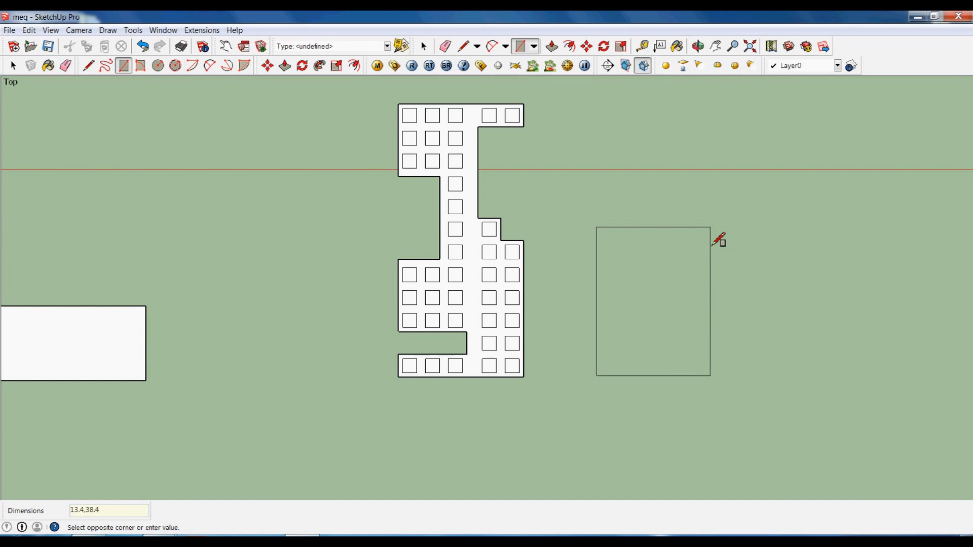
key("Return")
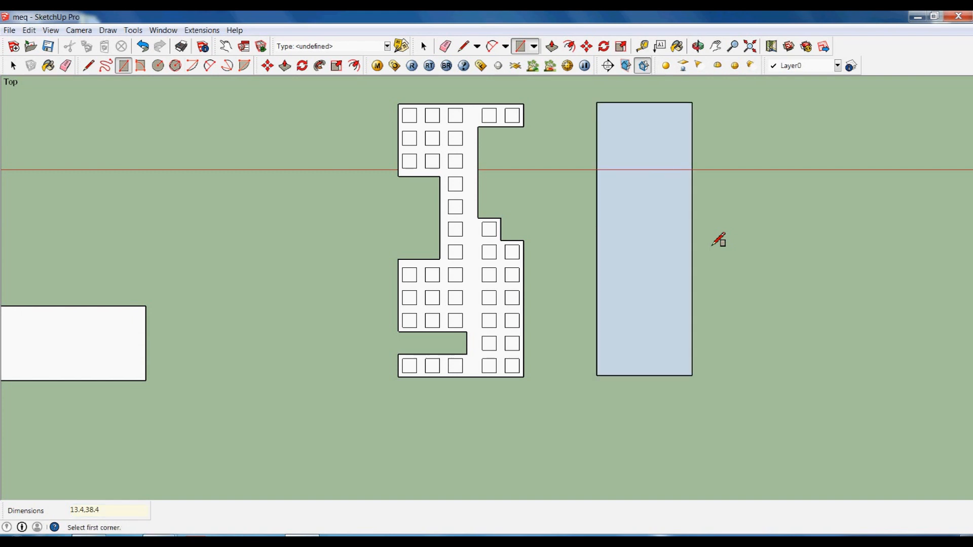
key("space")
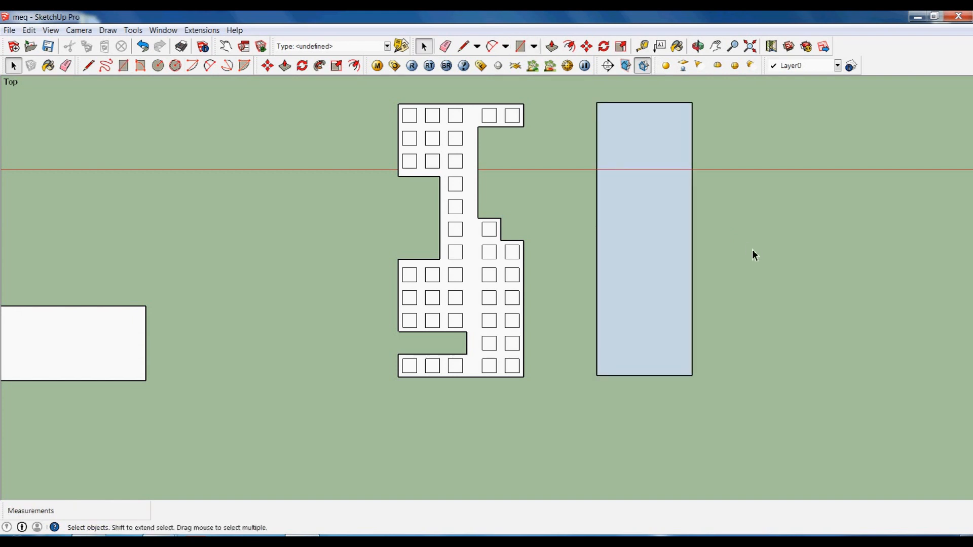
- Offset the new rectangle's outline inward by 0.6 m
scroll(572, 230, "down", 2)
scroll(688, 355, "up", 3)
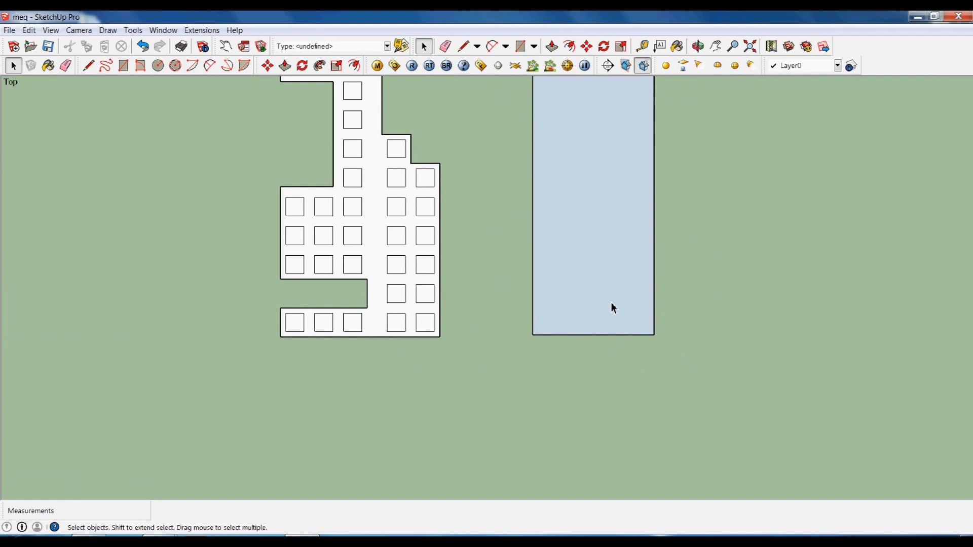
key("f")
left_click(588, 334)
type(".6")
key("Return")
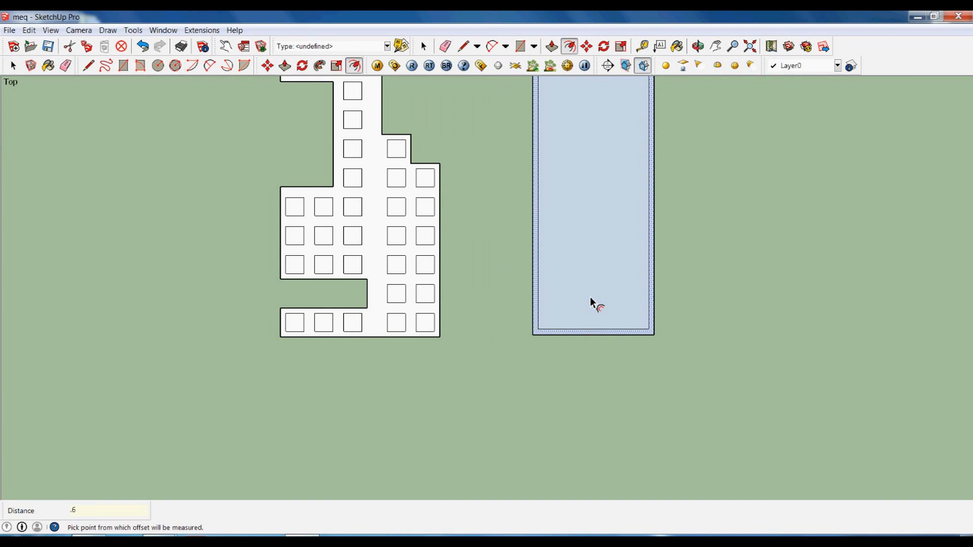
- Draw a 2 by 2 m square in the lower-left corner of the inner offset outline
key("r")
left_click(538, 329)
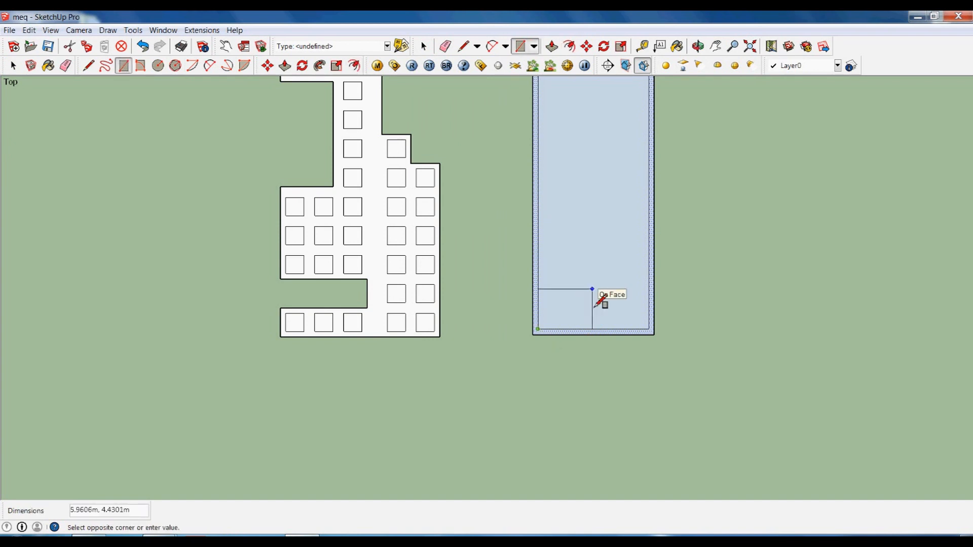
type("2")
key("Return")
key("space")
- Copy the corner square 3.2 m to the right along the red axis
scroll(550, 339, "up", 2)
left_click(546, 320)
key("m")
left_click(563, 386)
key("ctrl")
type("3.2")
key("Return")
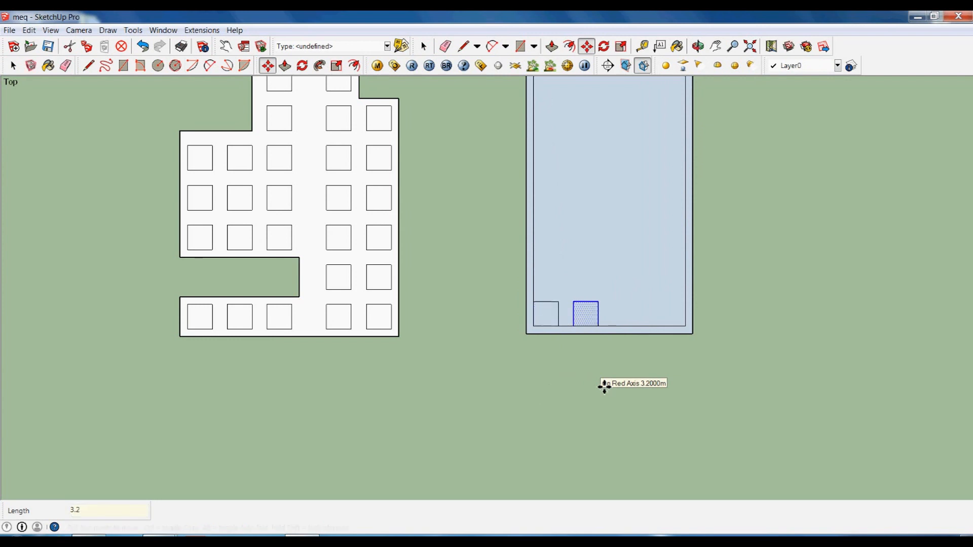
key("space")
left_click(691, 375)
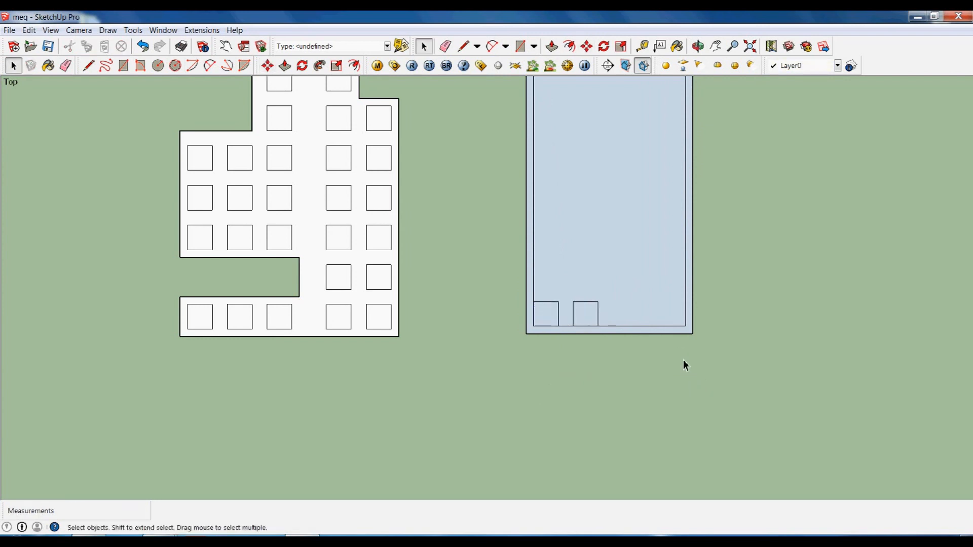
key("r")
left_click(685, 326)
type("2")
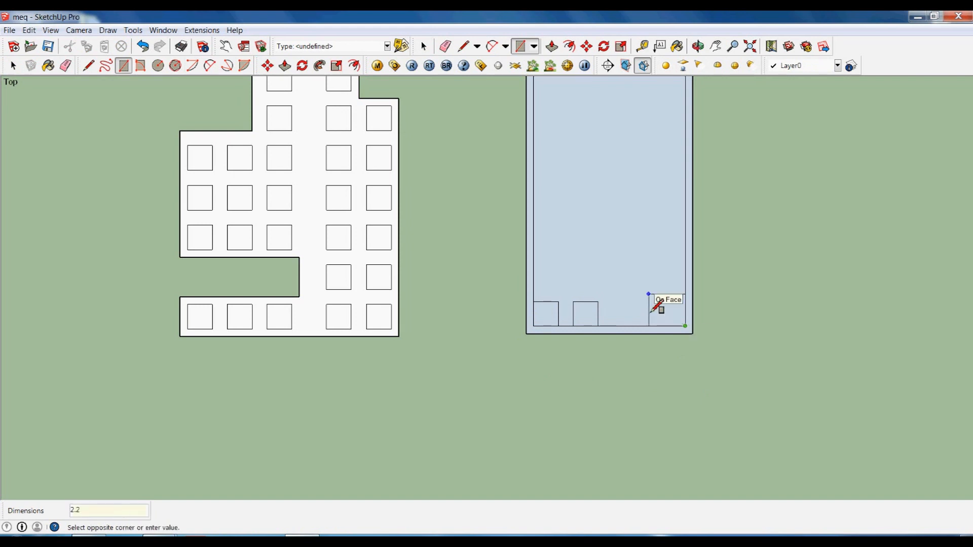
type(".2")
key("Return")
key("space")
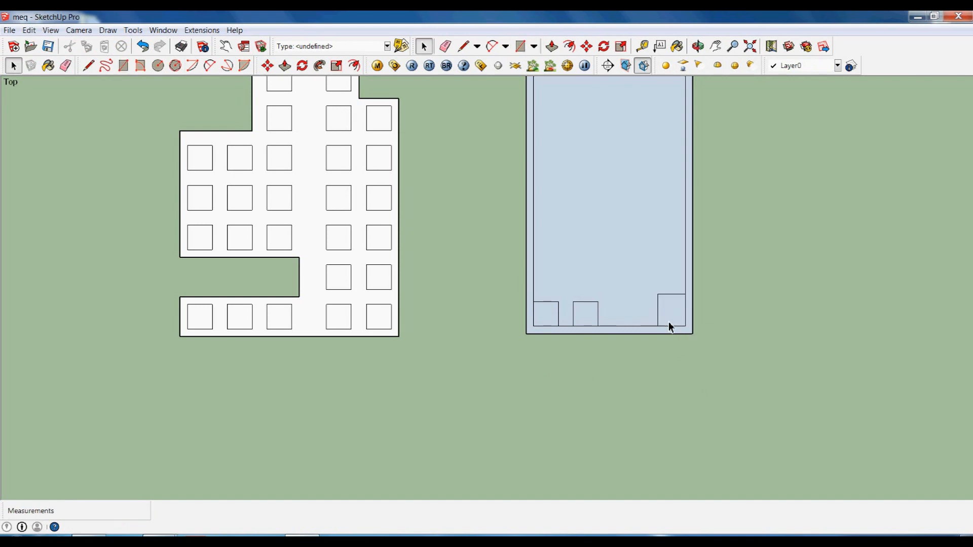
key("ctrl+z")
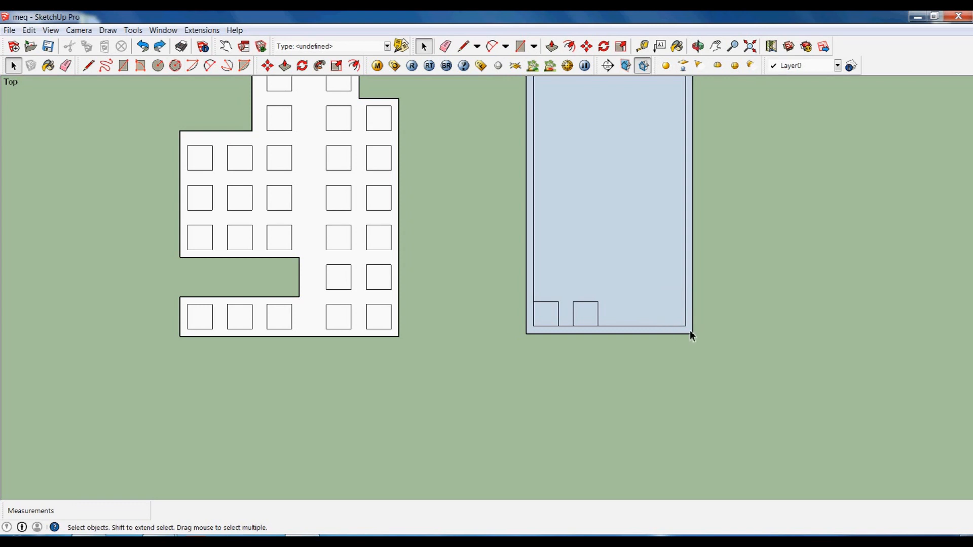
- Draw a 2 by 2 m square in the lower-right corner of the inner offset outline
key("r")
left_click(684, 326)
type("2,2")
key("Return")
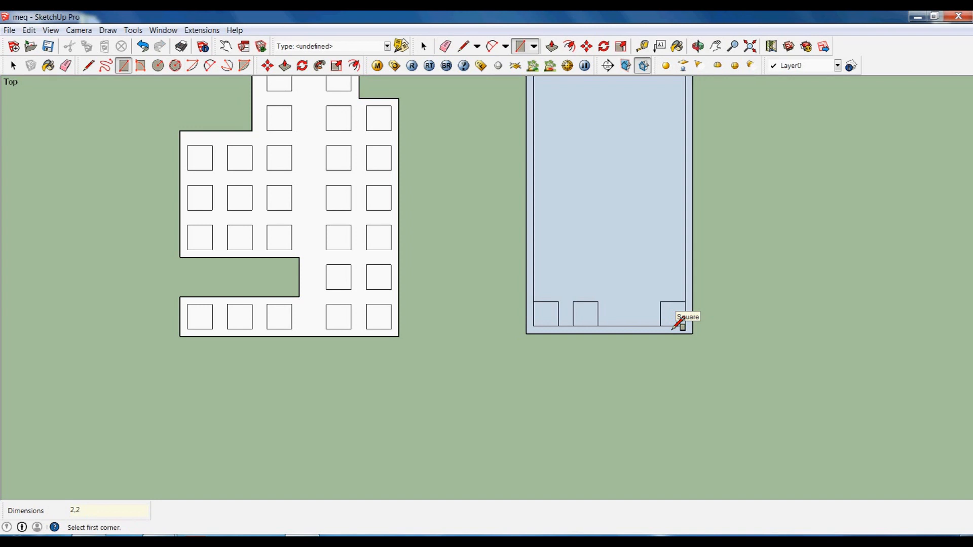
key("space")
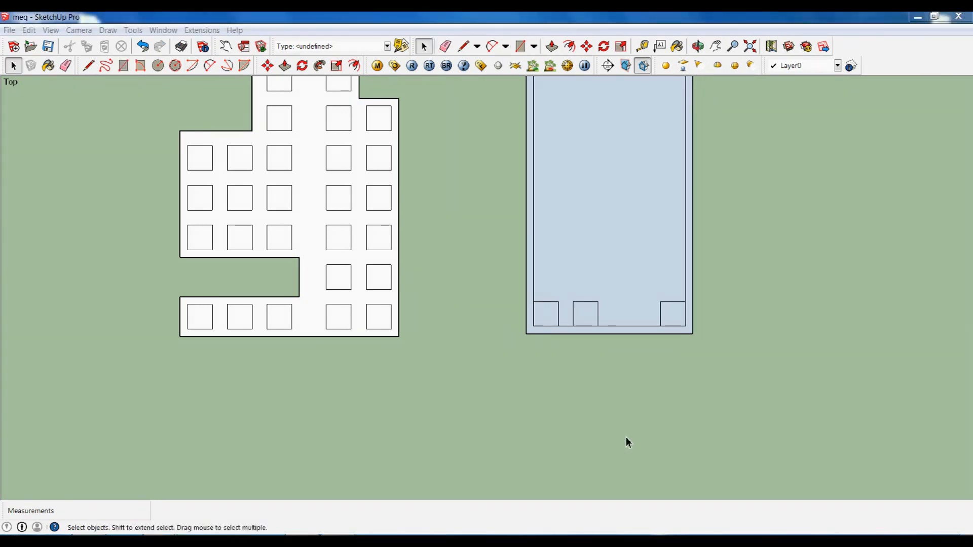
- Copy the lower-right square 3.2 m to the left along the red axis
left_click(675, 317)
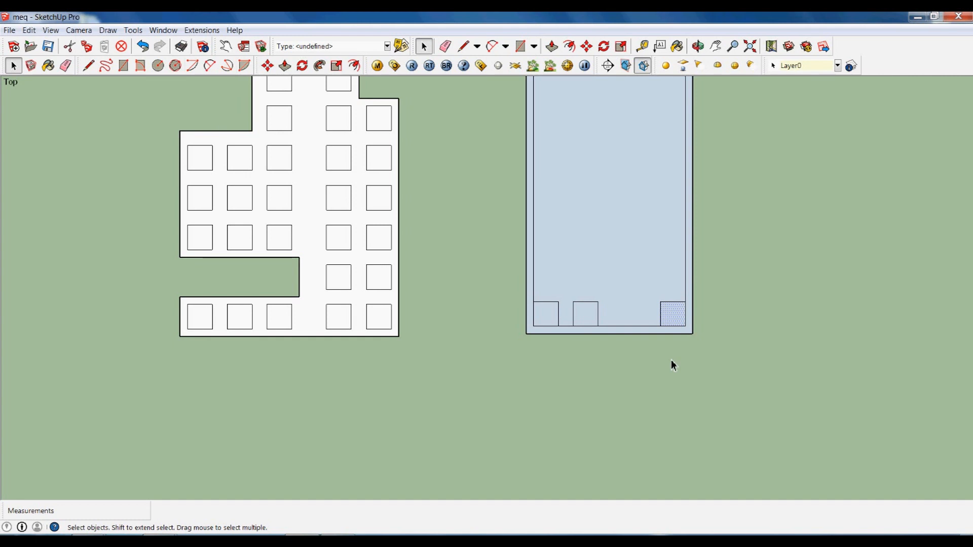
key("m")
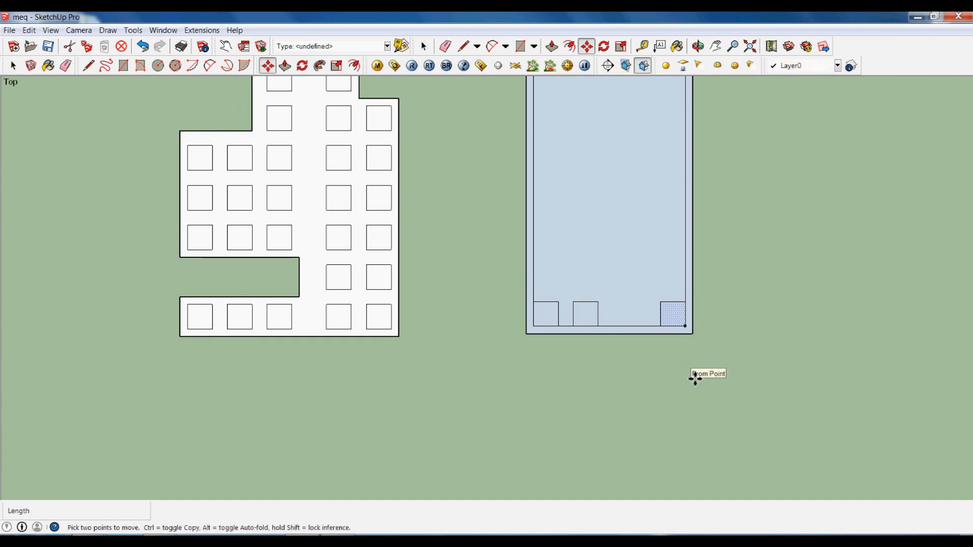
left_click(695, 382)
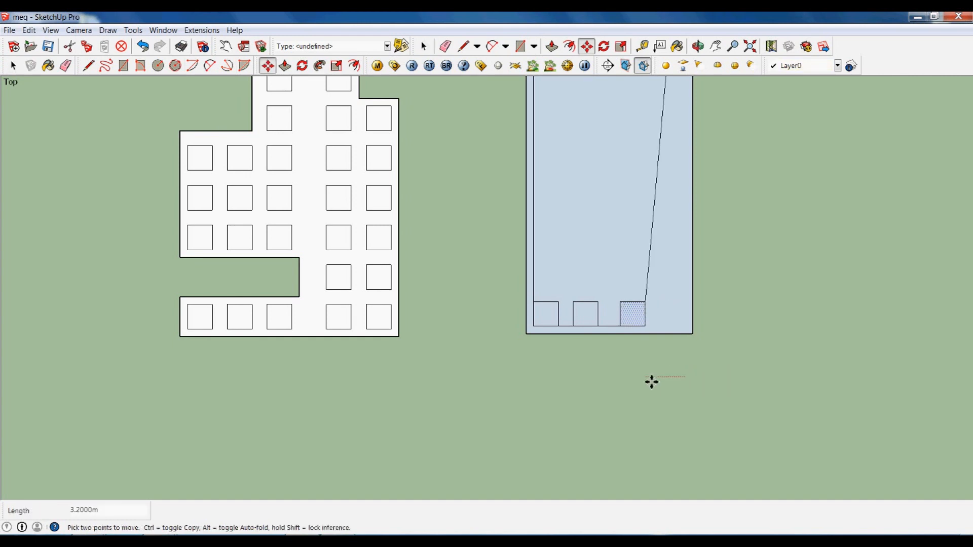
key("ctrl")
type("3.2")
key("Return")
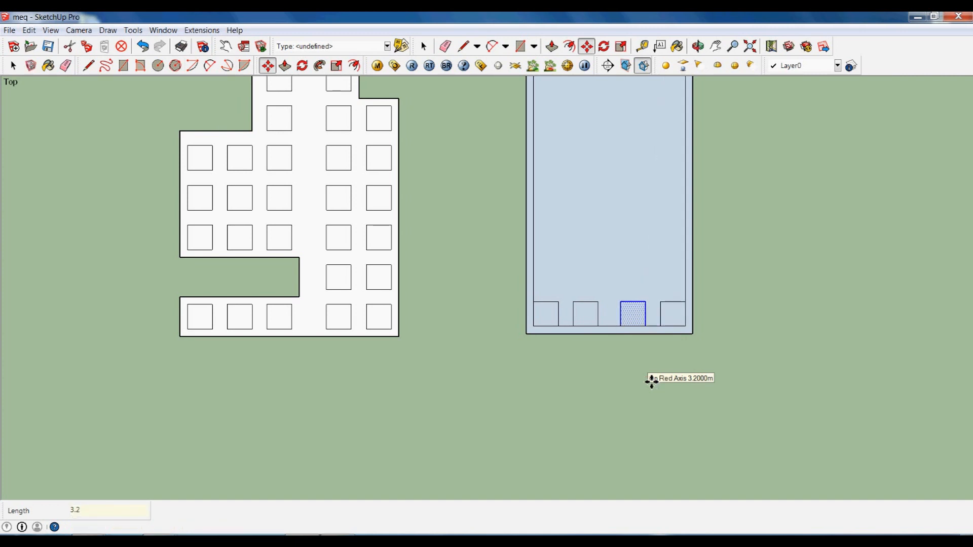
key("space")
left_click(625, 401)
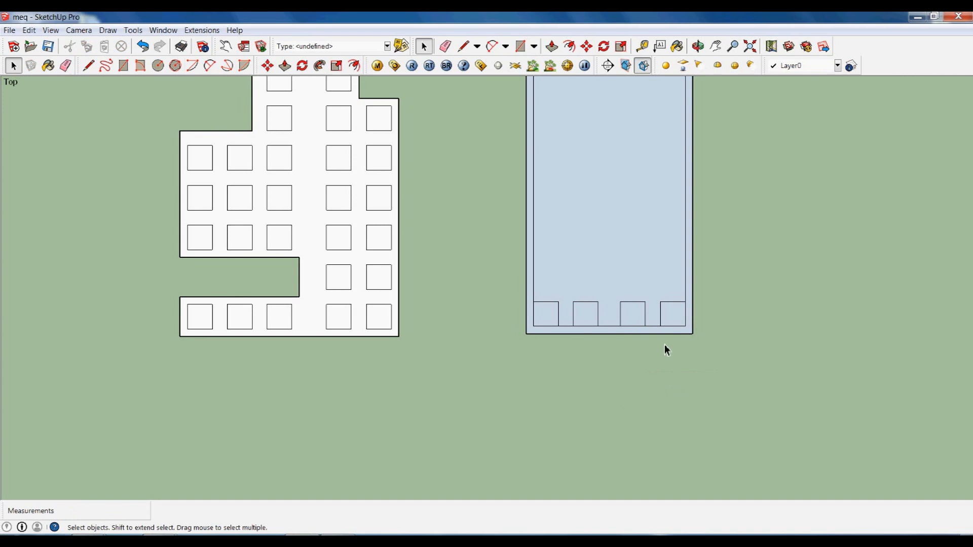
- Copy the bottom row of four squares 3.2 m upward along the green axis and multiply it to 11 copies
left_click(675, 320)
left_click(633, 317, "ctrl")
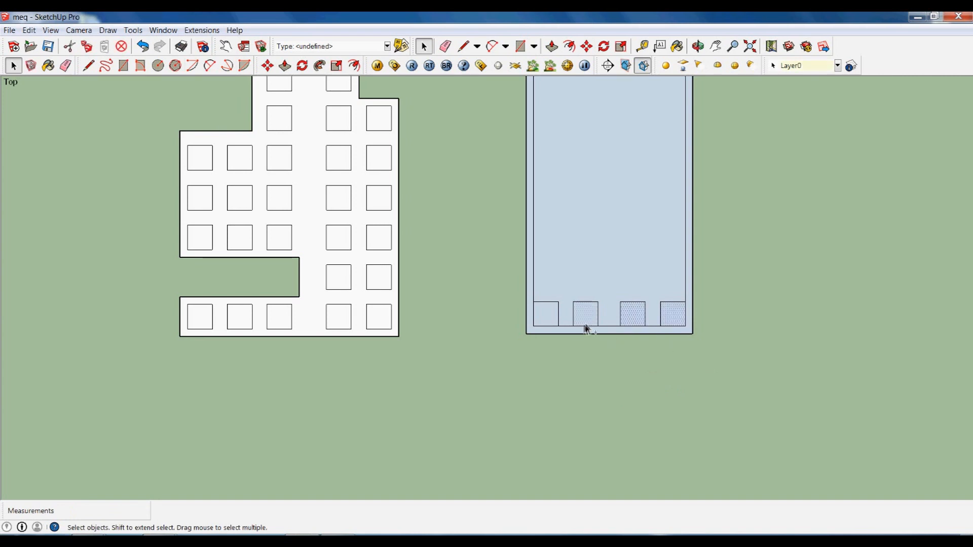
left_click(551, 319, "ctrl")
key("m")
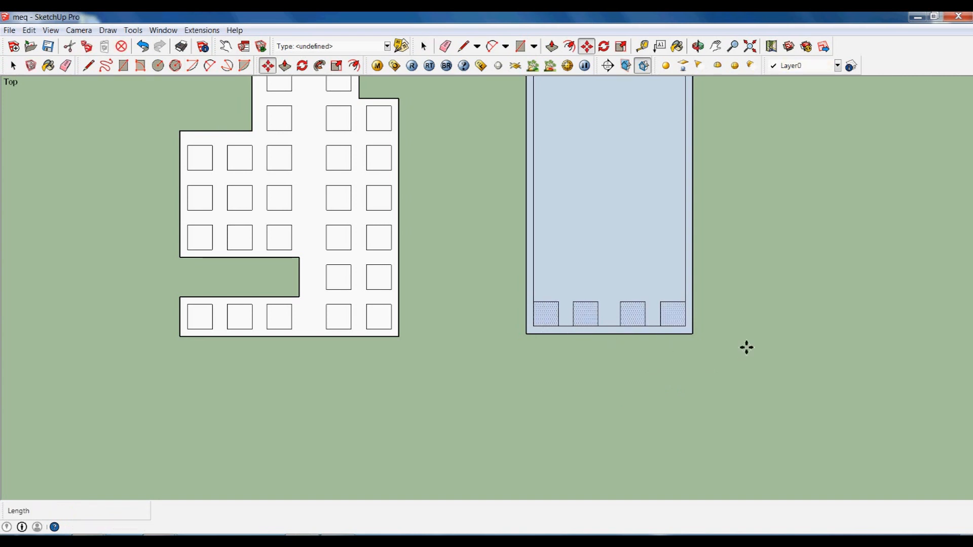
left_click(745, 345)
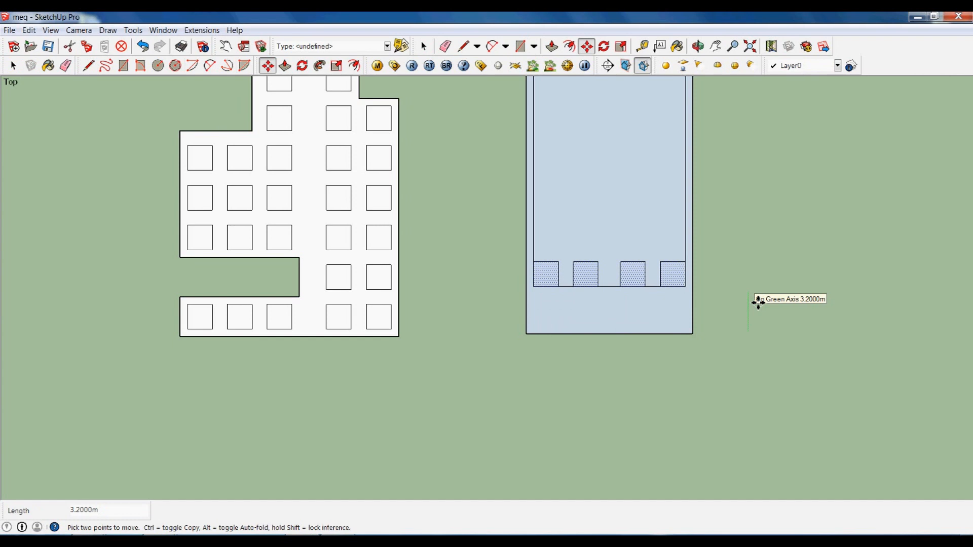
key("ctrl")
type("3.2")
key("Return")
type("*11")
key("Return")
key("space")
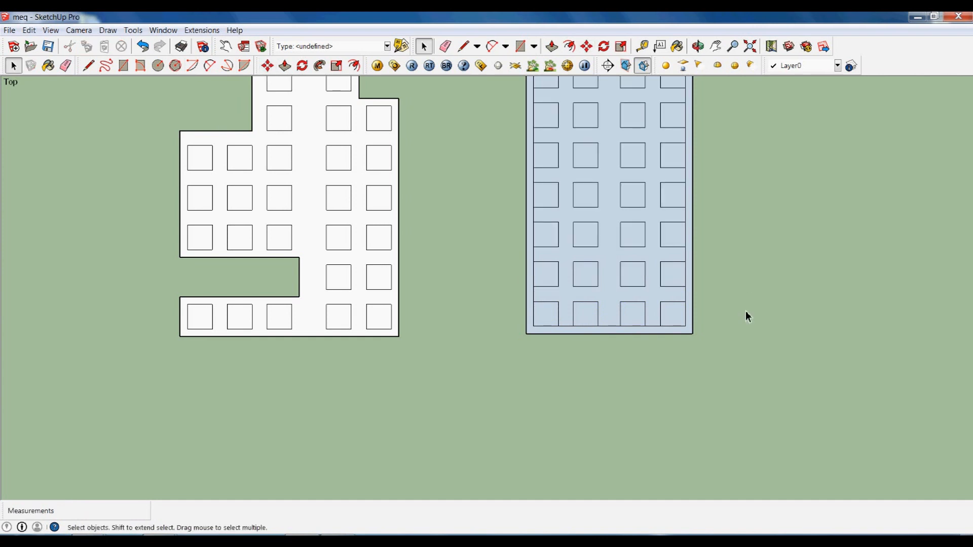
- Erase the leftover inner offset segments between squares along the bottom edge and lower right side of the rectangular plan
key("Delete")
scroll(704, 256, "up", 1)
scroll(717, 290, "down", 2)
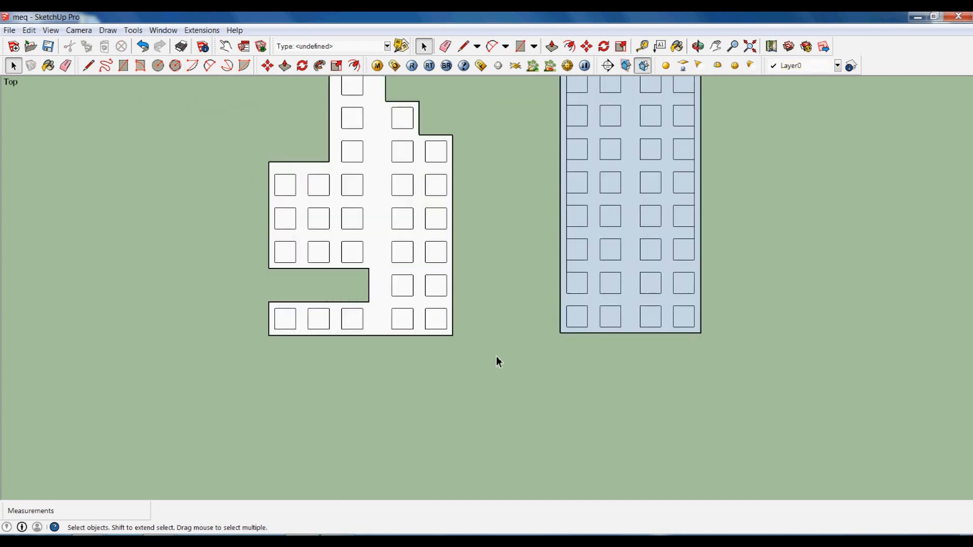
scroll(719, 223, "up", 2)
left_click(677, 239)
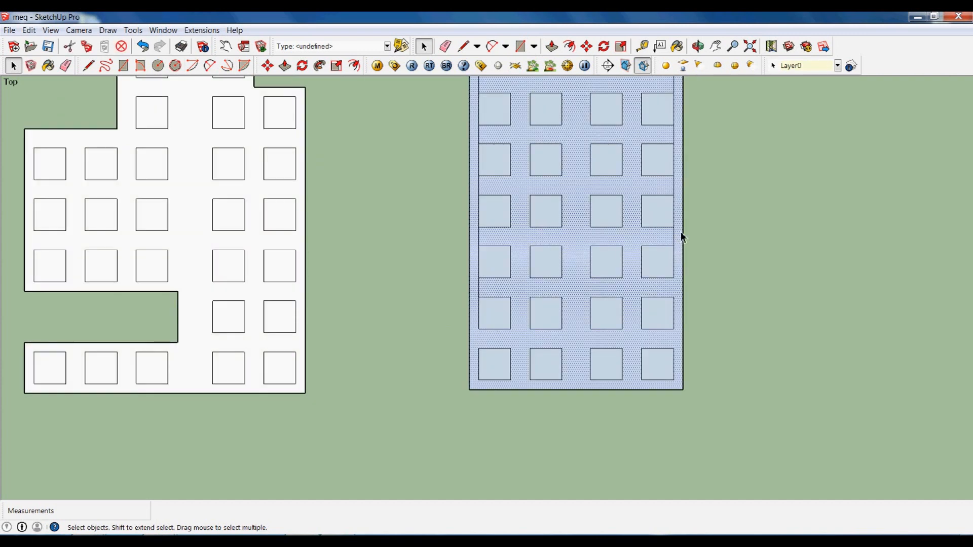
left_click(674, 238)
key("Delete")
left_click(676, 190)
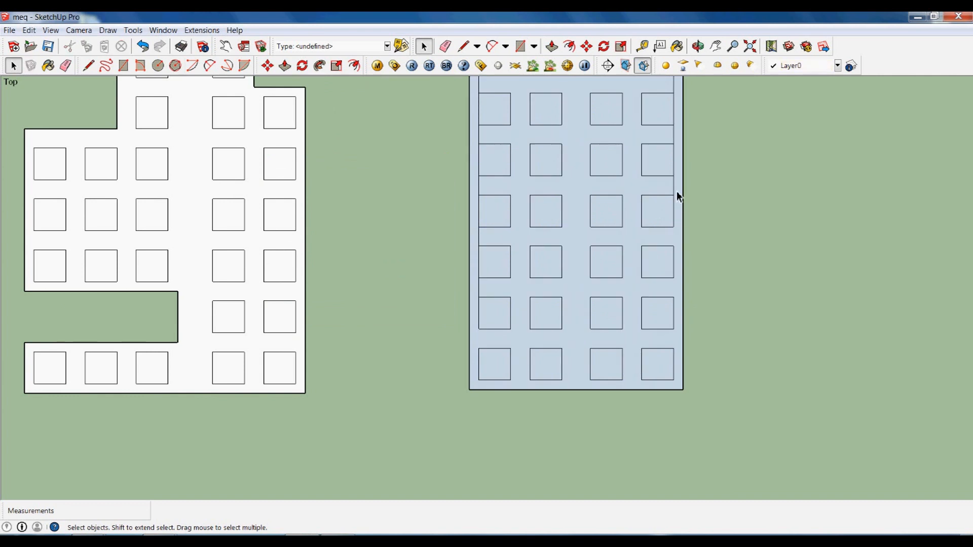
key("Delete")
scroll(669, 300, "down", 2)
scroll(679, 140, "up", 2)
scroll(683, 167, "up", 2)
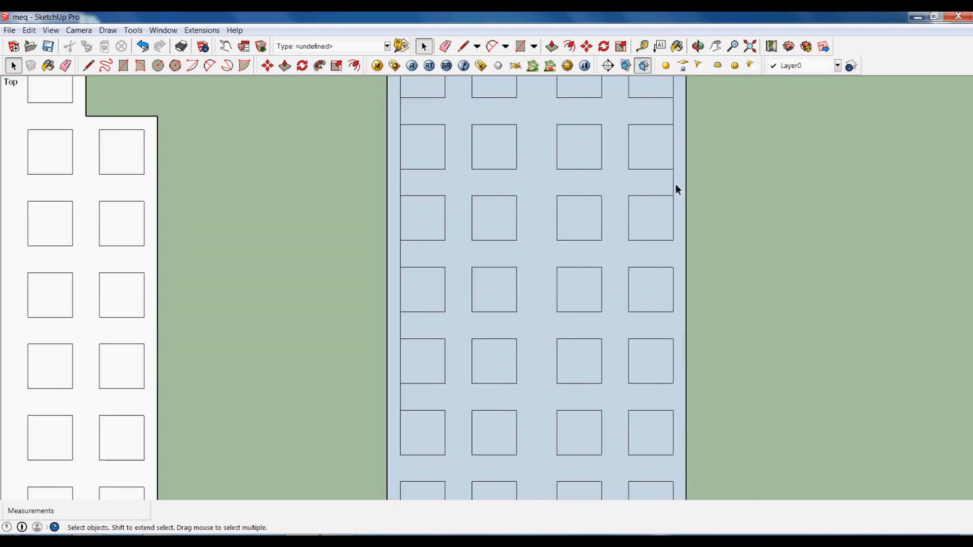
left_click(675, 185)
scroll(675, 182, "down", 3)
key("Delete")
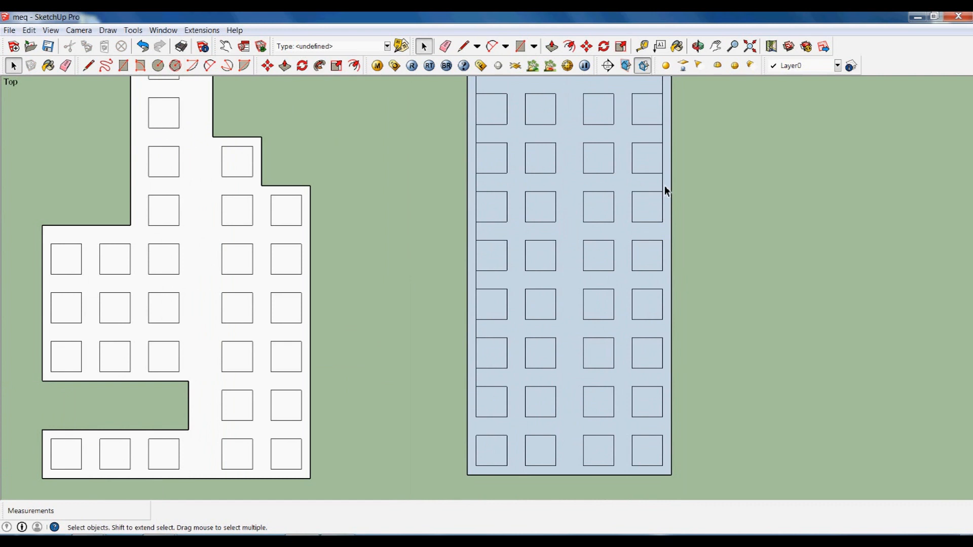
- Erase the remaining inner offset segments between squares up the right side of the rectangular plan
scroll(674, 299, "down", 1)
scroll(667, 174, "up", 2)
left_click(667, 177)
scroll(647, 330, "down", 4)
scroll(662, 370, "down", 3)
key("Delete")
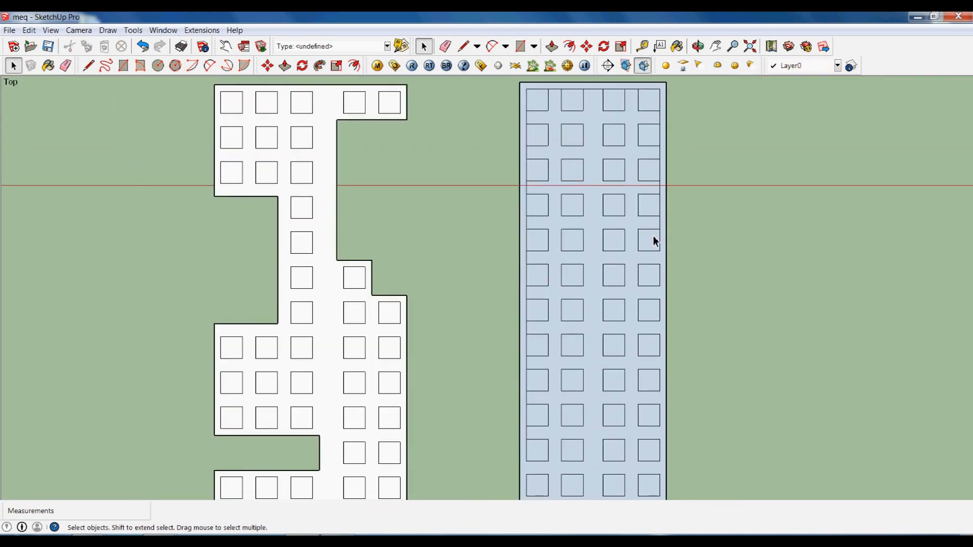
left_click(662, 226)
key("Delete")
left_click(662, 189)
key("Delete")
left_click(660, 153)
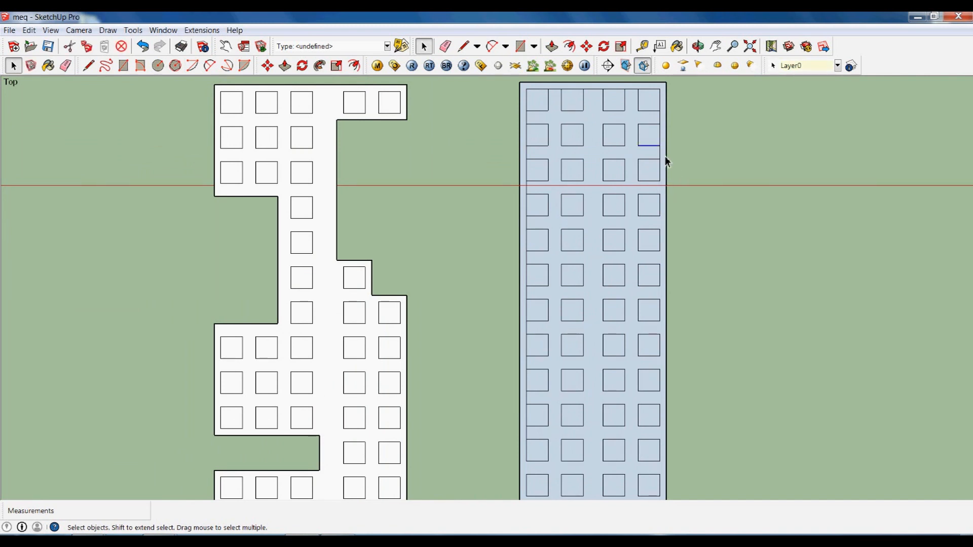
left_click(676, 122)
left_click(661, 122)
key("Delete")
- Erase the inner offset segments between squares along the top edge of the rectangular plan
left_click(633, 102)
key("Delete")
left_click(596, 102)
key("Delete")
left_click(555, 94)
key("Delete")
- Erase all inner offset segments between squares down the left side of the rectangular plan
left_click(527, 122)
key("Delete")
left_click(533, 185)
key("Delete")
left_click(529, 215)
left_click(529, 194)
key("Delete")
left_click(530, 227)
key("Delete")
left_click(529, 260)
key("Delete")
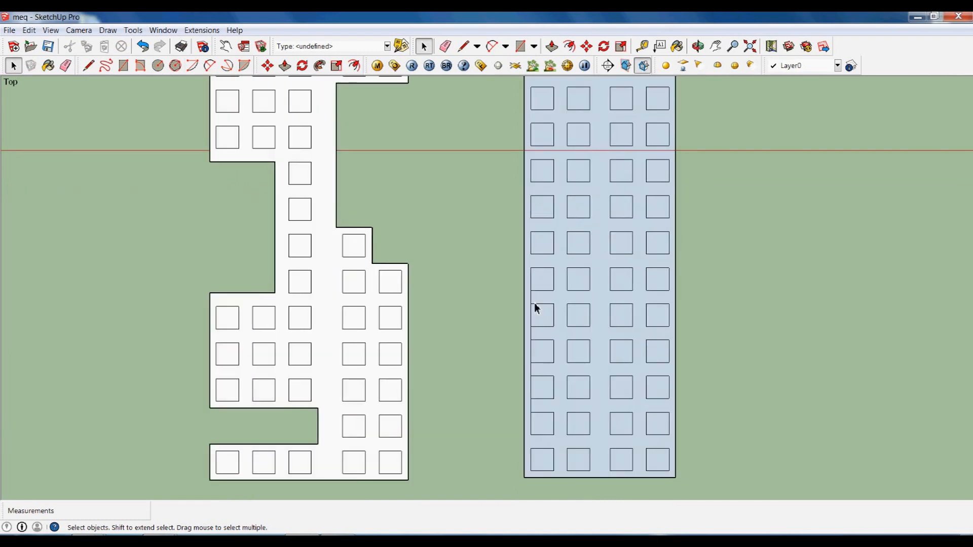
left_click(533, 300)
key("Delete")
left_click(534, 338)
key("Delete")
left_click(534, 374)
key("Delete")
left_click(533, 411)
key("Delete")
- Reverse the large surrounding face of the rectangular plan so its front side faces up
scroll(484, 291, "down", 3)
scroll(551, 153, "up", 2)
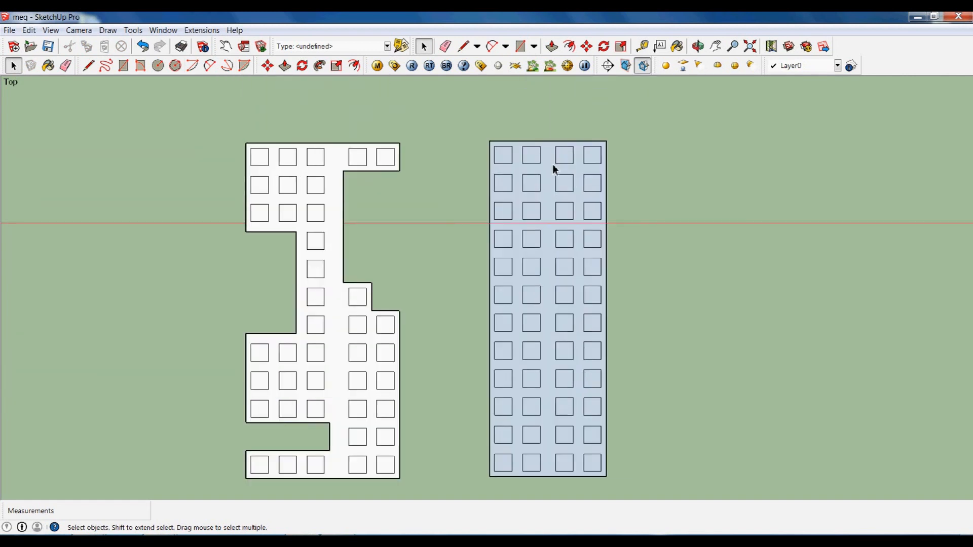
left_click(552, 166)
right_click(553, 165)
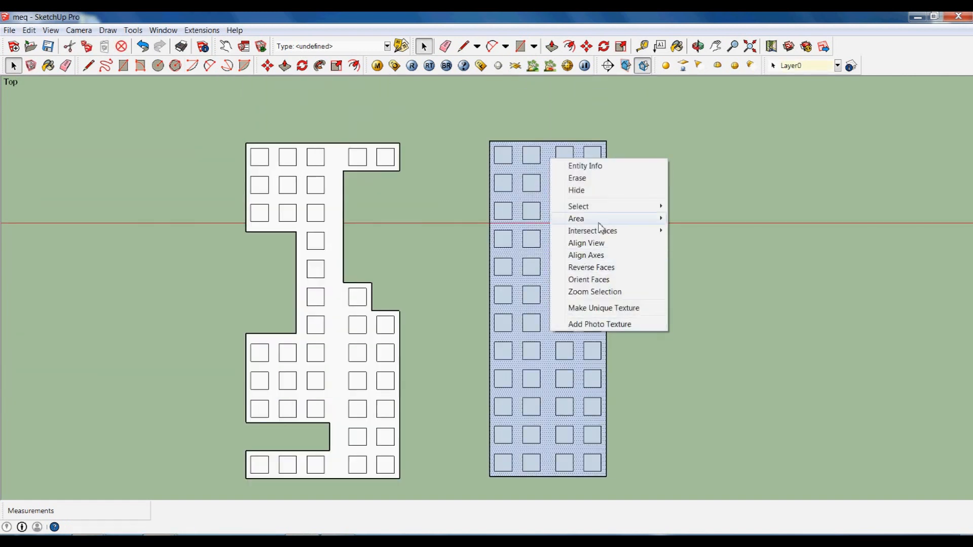
mouse_move(609, 237)
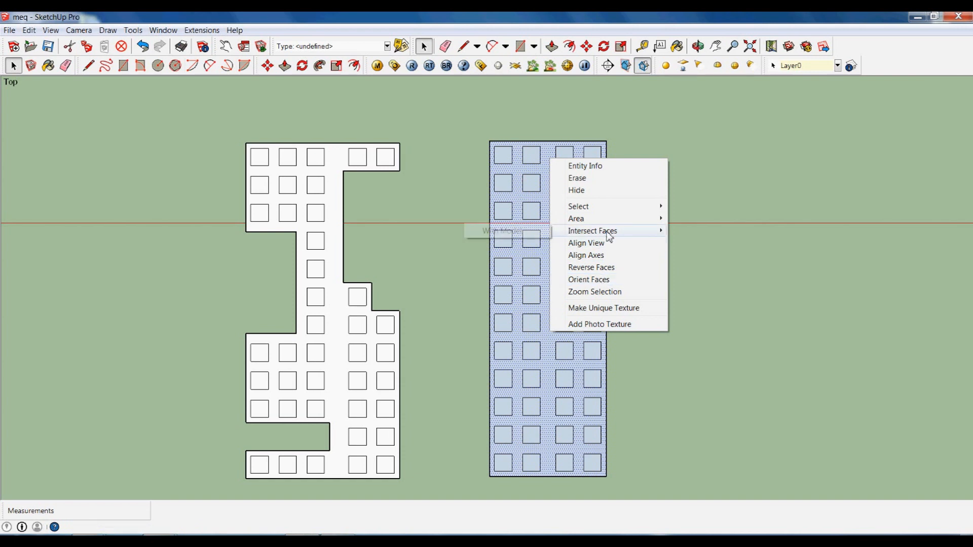
left_click(618, 269)
left_click(677, 325)
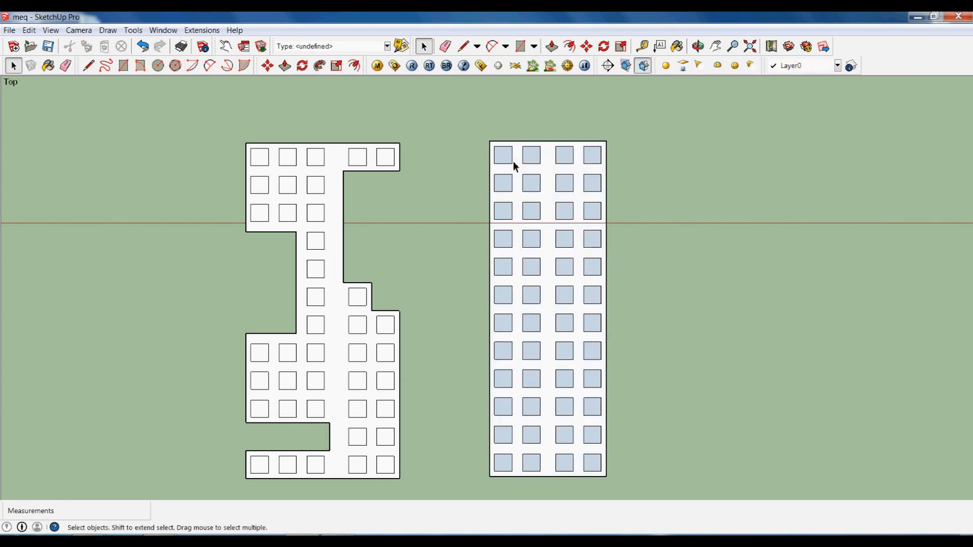
- Draw rectangles joining the two right-hand squares in the third and fourth rows from the bottom of the rectangular plan
scroll(556, 415, "up", 5)
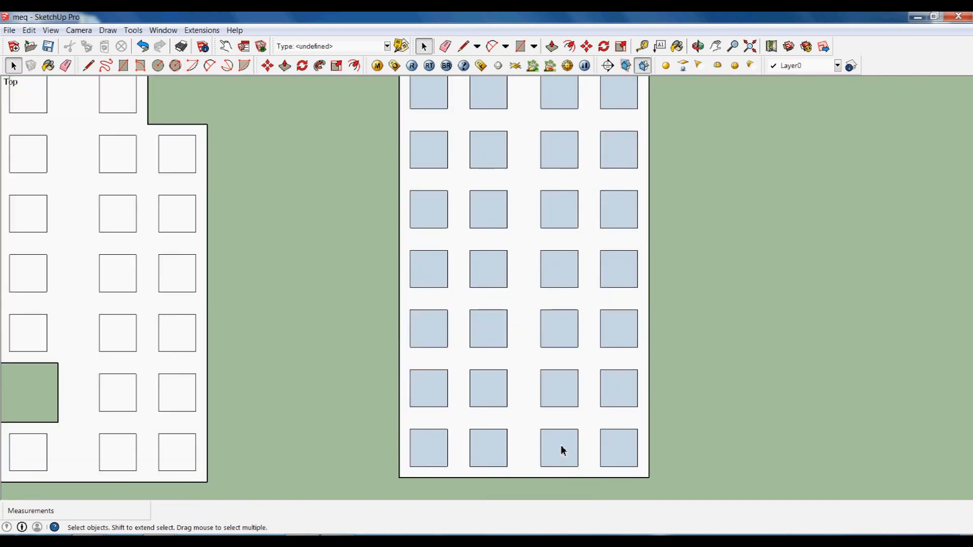
key("r")
left_click(540, 309)
left_click(640, 356)
left_click(540, 250)
left_click(639, 297)
- Delete the faces and dividing edges inside both joined rectangles to leave two horizontal openings
key("space")
left_click_drag(612, 290, 568, 268)
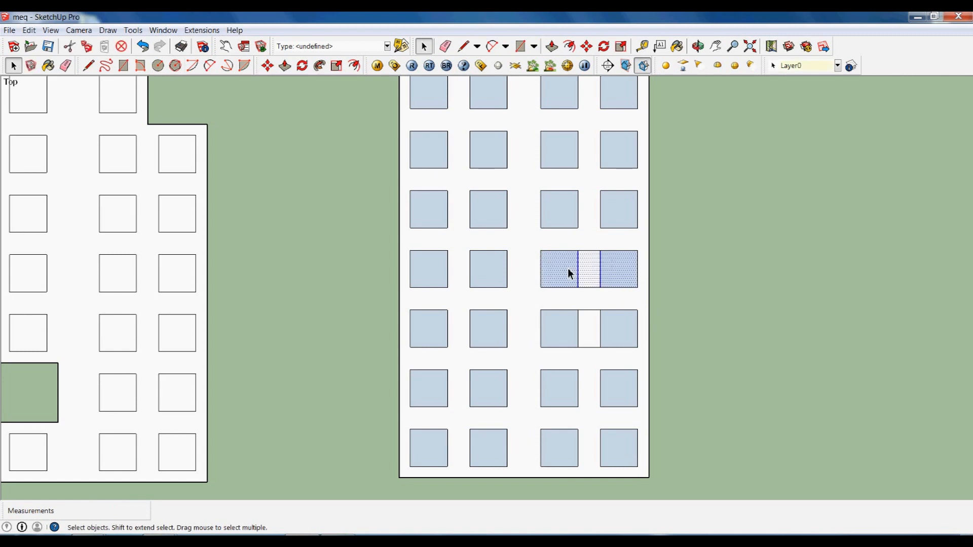
key("Delete")
left_click_drag(627, 339, 569, 330)
key("Delete")
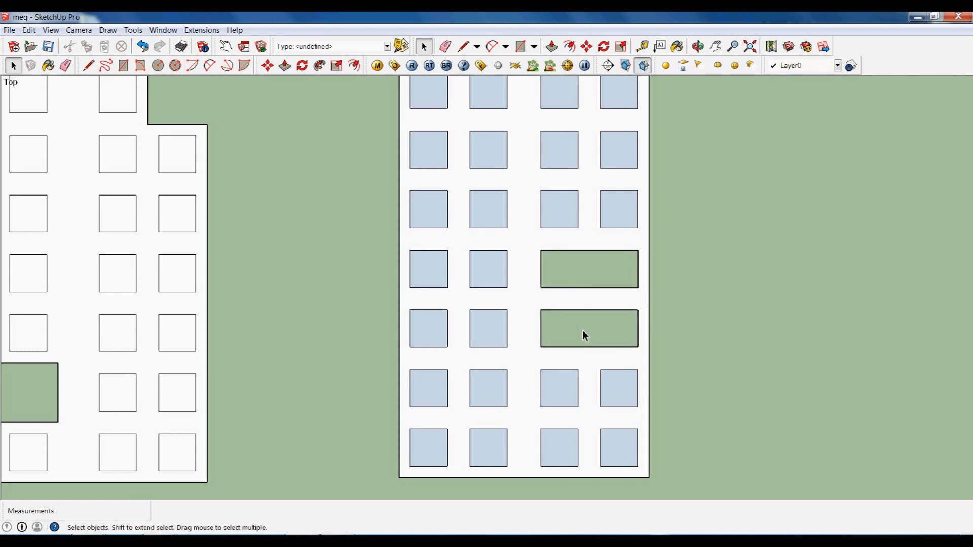
- Join the second-column squares of the third and fourth rows from the bottom with a rectangle and delete its interior
scroll(583, 360, "down", 2)
scroll(513, 294, "up", 1)
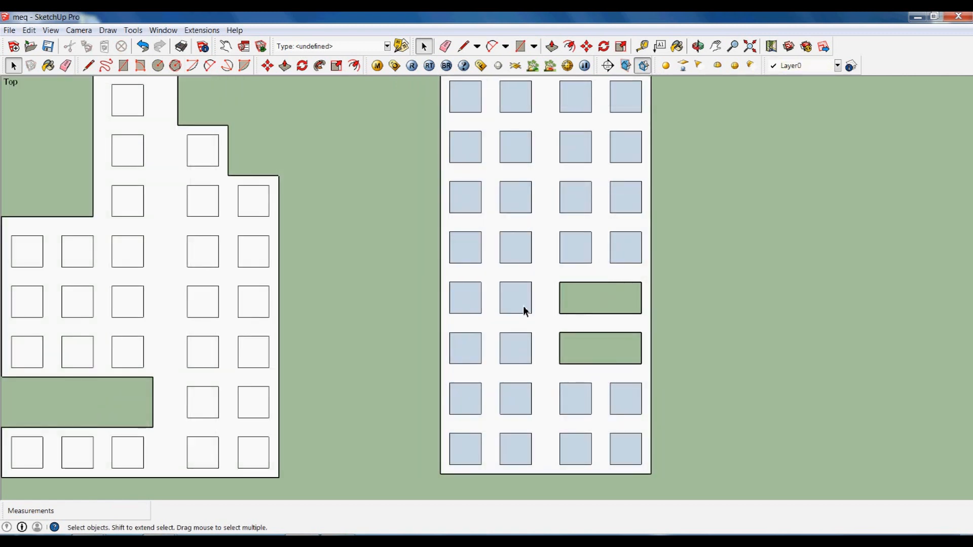
key("r")
left_click(500, 282)
left_click(531, 364)
key("space")
left_click_drag(532, 332, 521, 307)
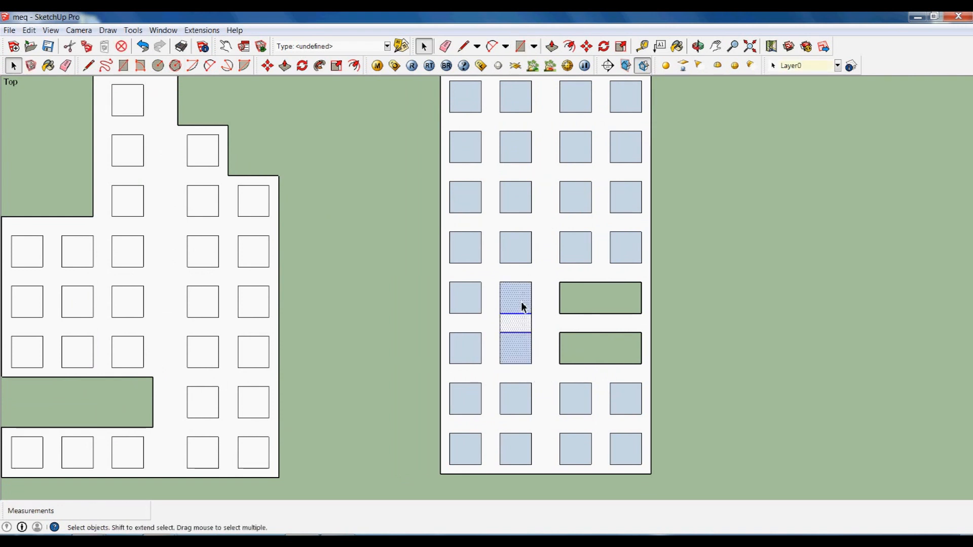
key("Delete")
- Join the first-column squares of the same two rows with a 5.2 by 2 m rectangle and delete its interior
left_click(472, 354)
key("r")
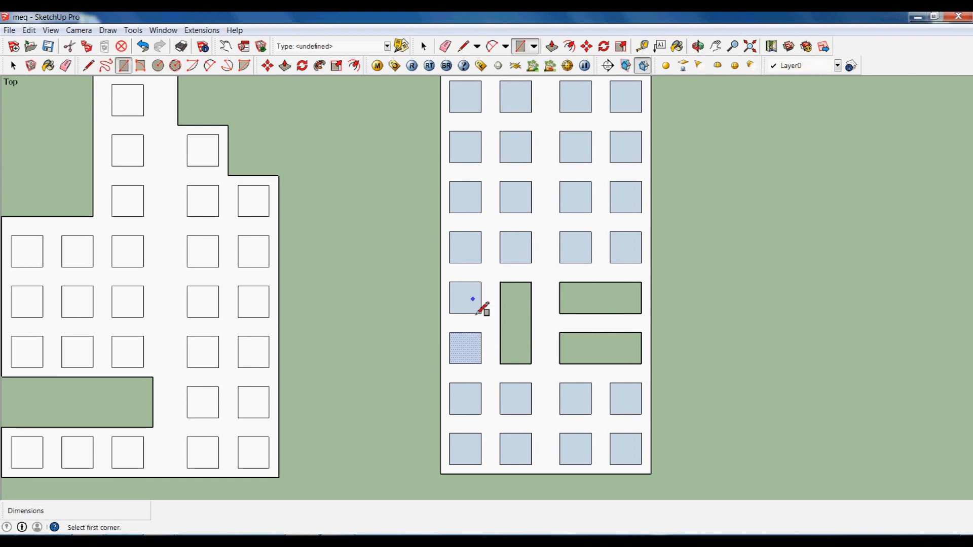
left_click(450, 282)
key("Escape")
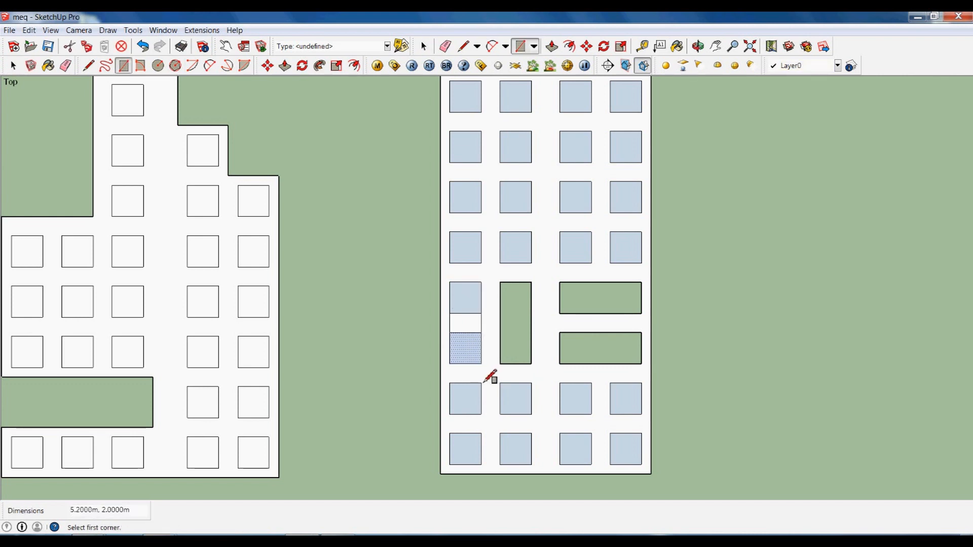
key("space")
left_click(471, 309, "shift")
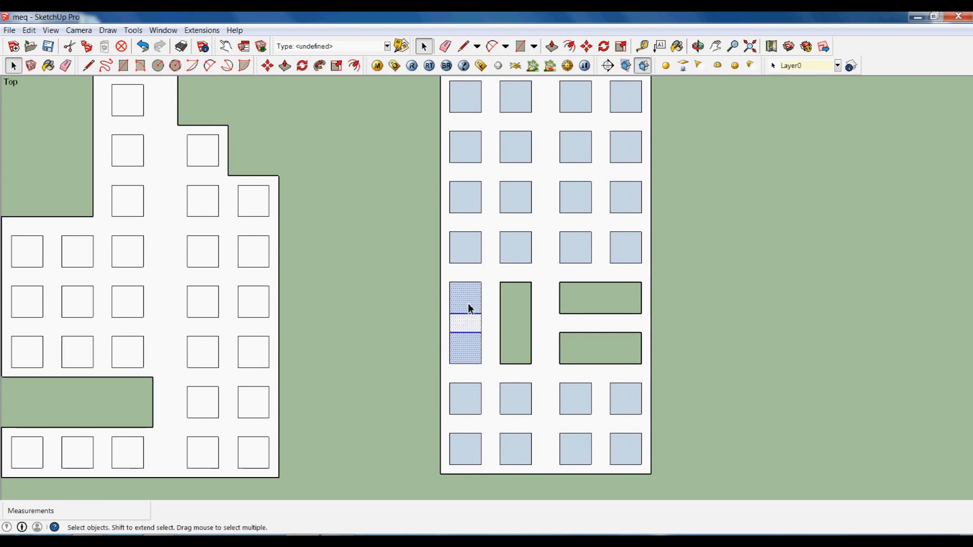
key("Delete")
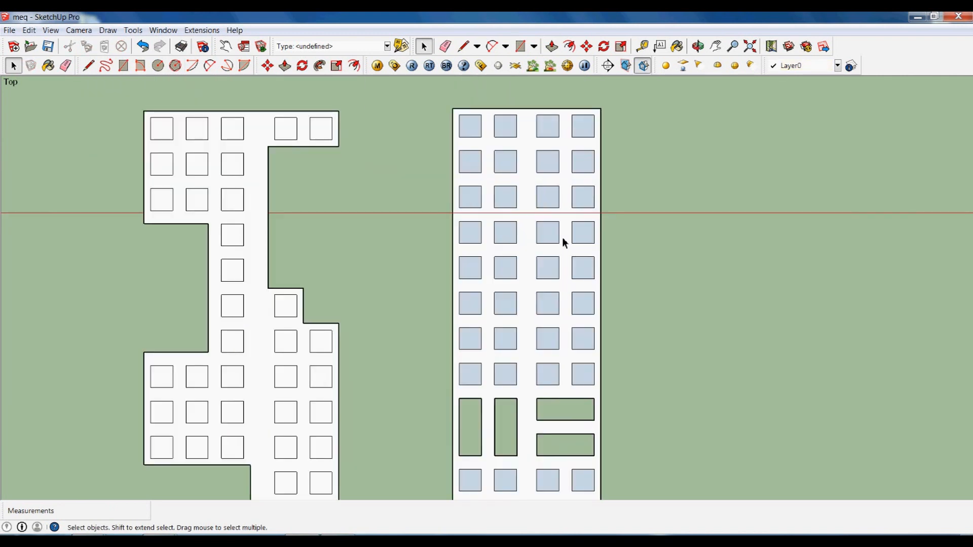
- Cut a 5.2 by 5.2 m opening over the four right-hand squares in the fourth and fifth rows from the top
key("r")
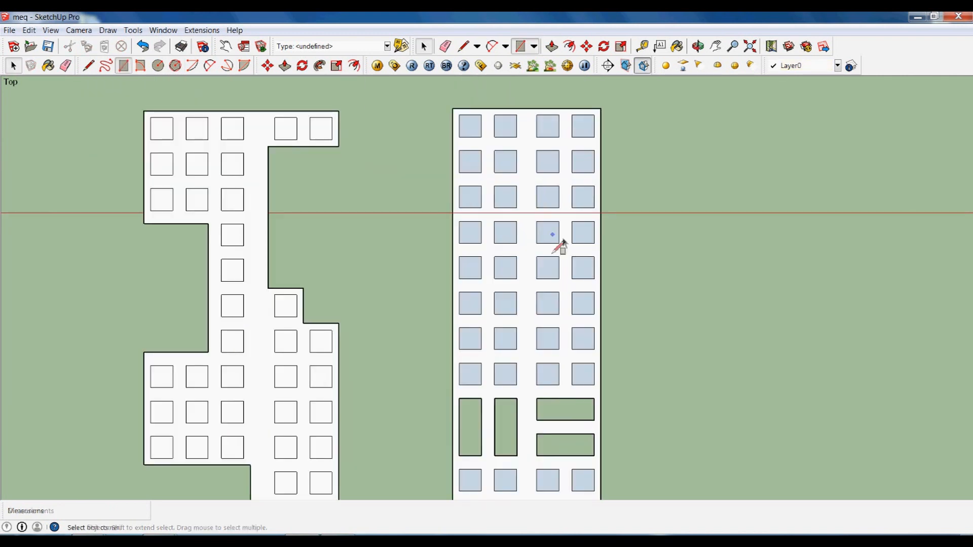
left_click(536, 222)
left_click(598, 298)
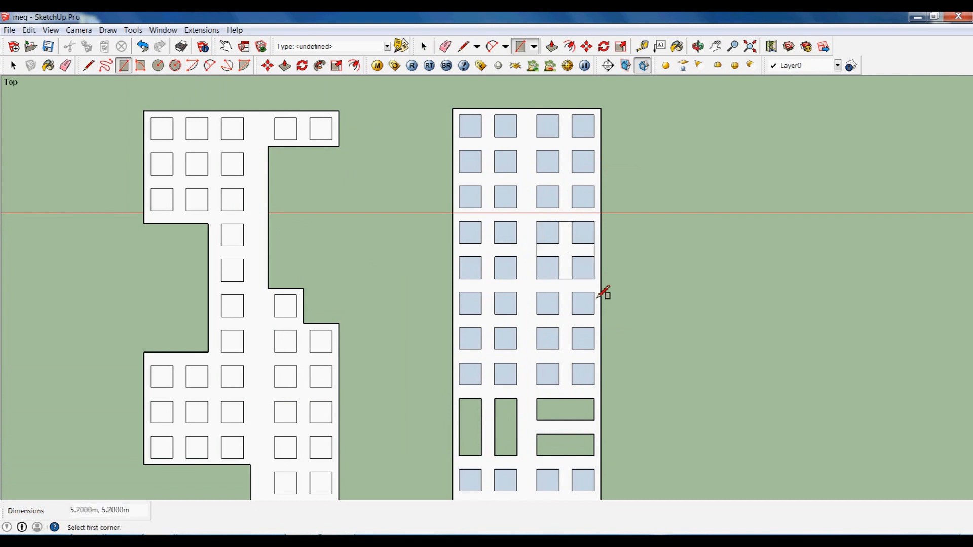
key("space")
left_click(555, 243)
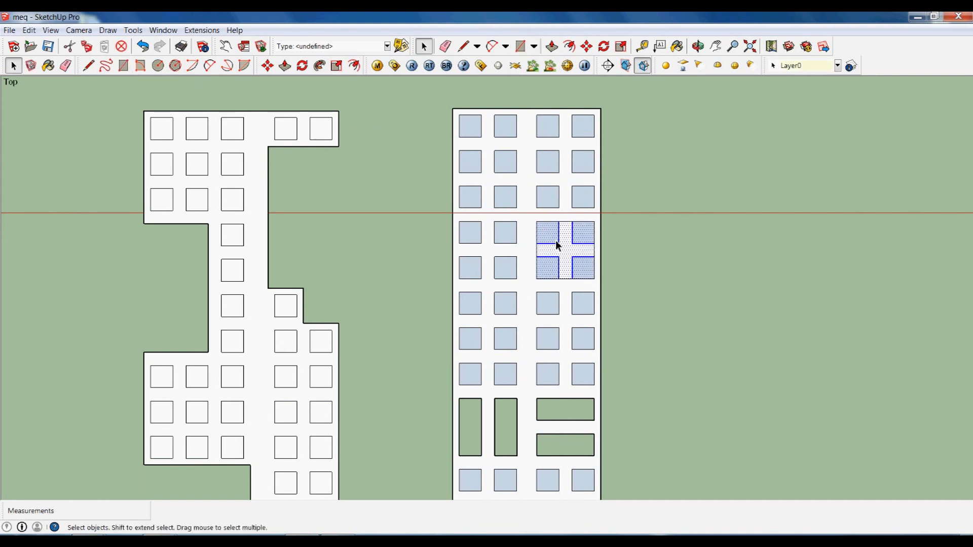
key("Delete")
- Delete the faces of the five squares in the top row of the notched plan
scroll(608, 284, "down", 3)
scroll(597, 391, "up", 2)
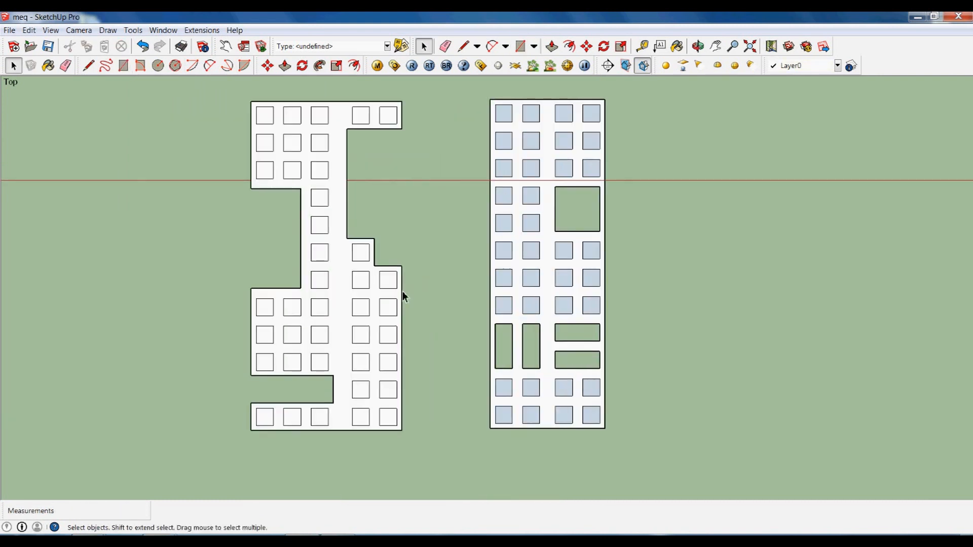
left_click(386, 121)
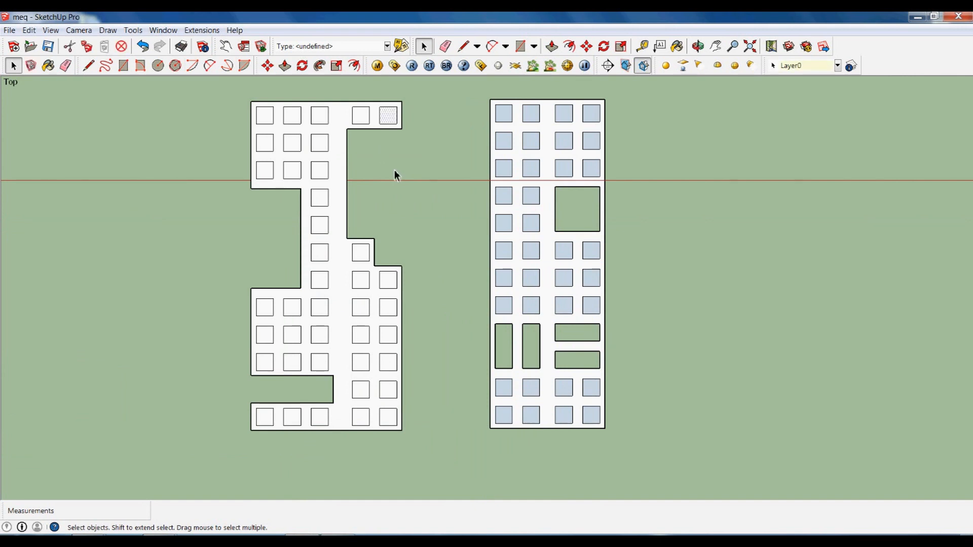
key("Delete")
left_click(361, 116)
key("Delete")
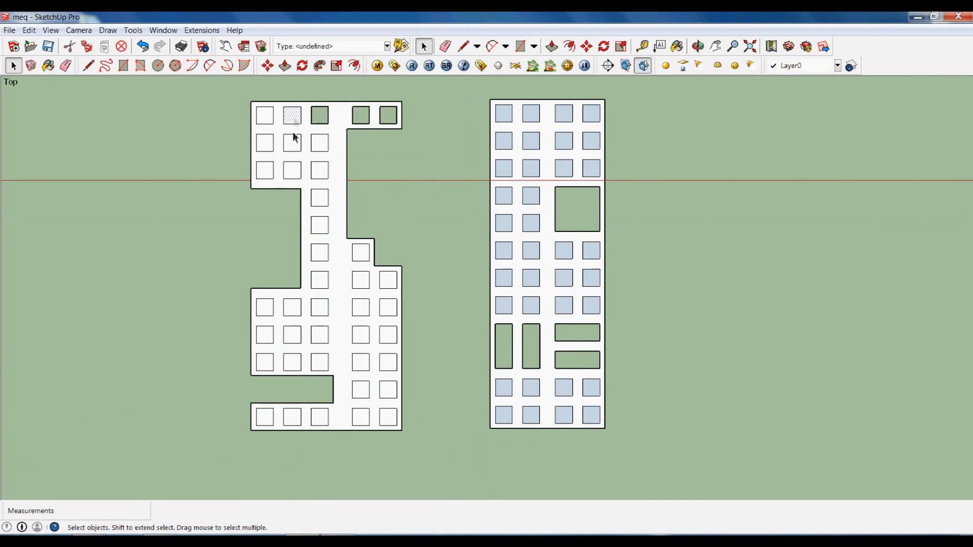
left_click(268, 121)
key("Delete")
- Delete the faces of the three squares in the second row of the notched plan
left_click(268, 146)
key("Delete")
left_click(283, 144)
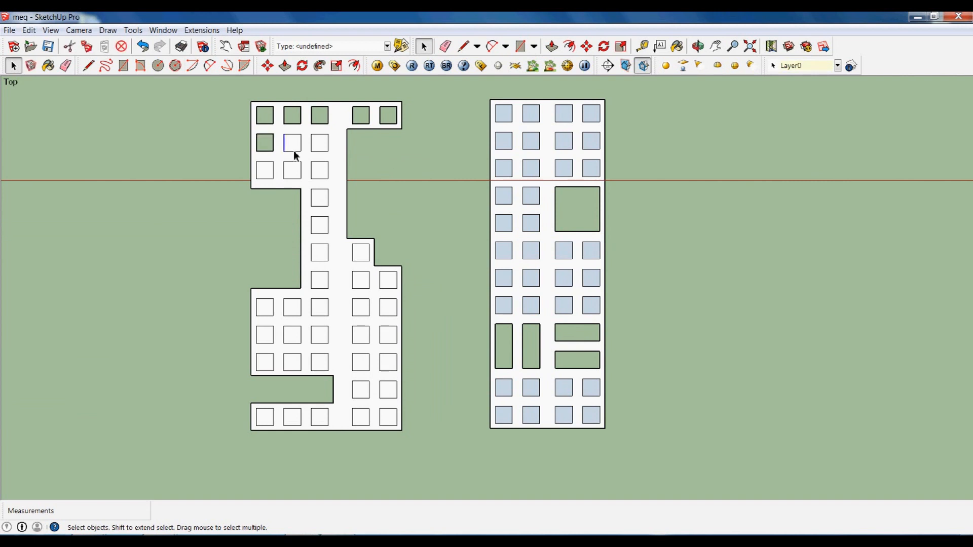
key("Delete")
left_click(321, 134)
scroll(333, 159, "up", 1)
key("Delete")
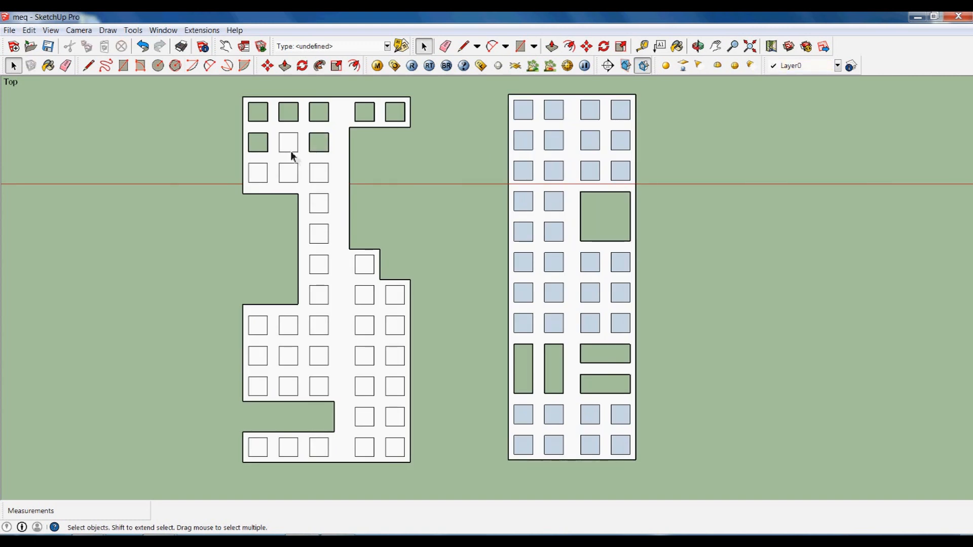
left_click(290, 147)
key("Delete")
- Delete the faces of the third-row squares and the first two squares in the narrow section of the notched plan
left_click(326, 181)
key("Delete")
left_click(325, 202)
key("Delete")
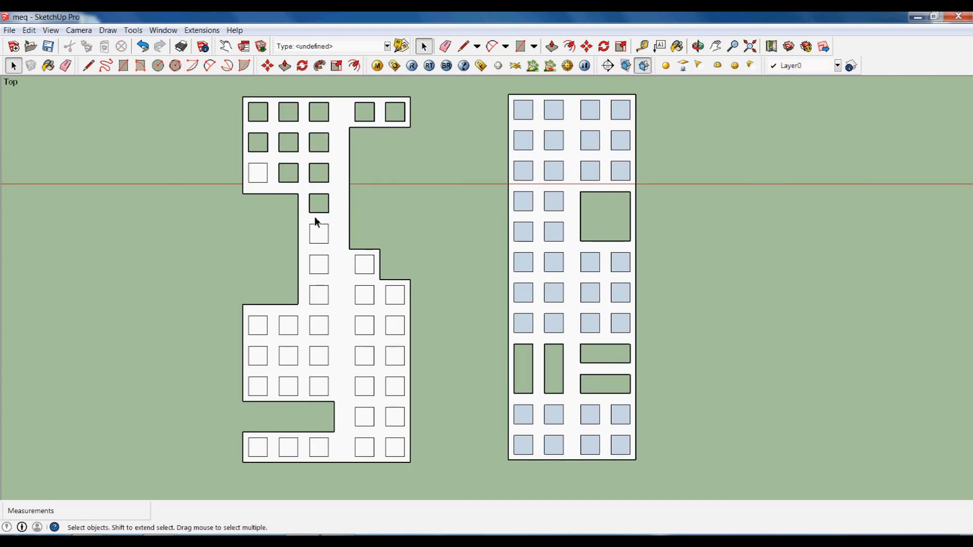
left_click(258, 181)
key("Delete")
left_click(321, 241)
key("Delete")
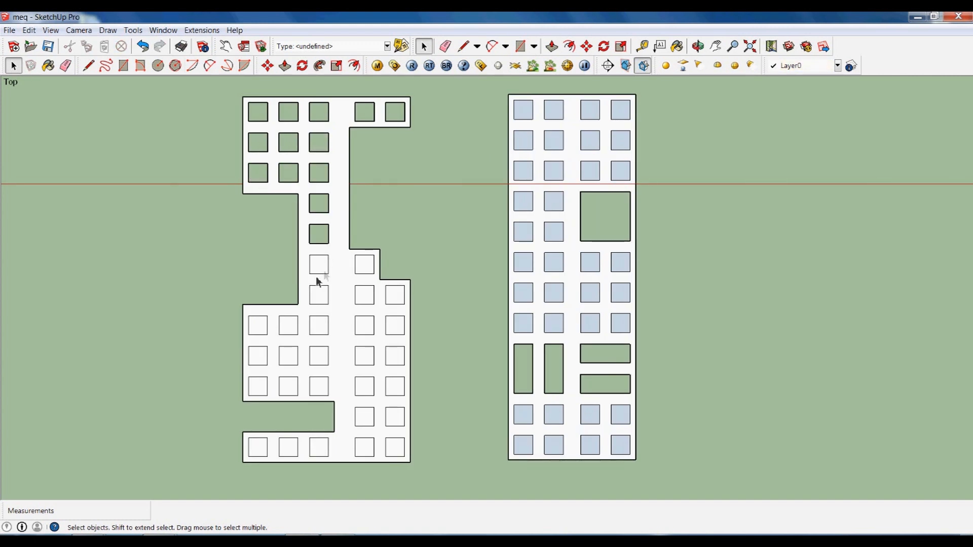
- Delete the faces of the last squares in the notched plan's narrow section, the square beside them and the two right-hand squares one row down
left_click(323, 300)
key("Delete")
left_click(360, 265)
key("Delete")
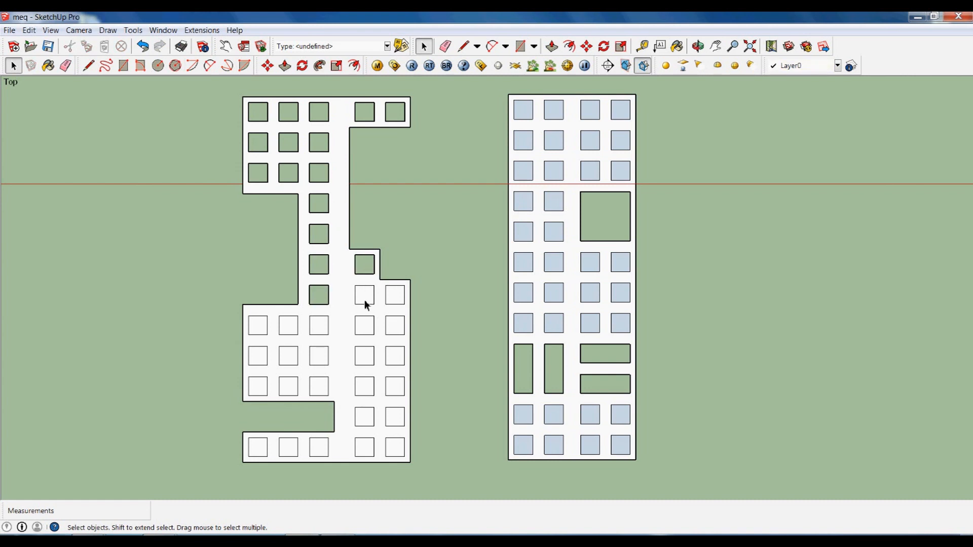
left_click(364, 300)
key("Delete")
left_click(391, 300)
key("Delete")
- Delete the faces of the remaining squares in the rightmost column of the notched plan
left_click(398, 331)
key("Delete")
left_click(398, 358)
key("Delete")
left_click(398, 392)
key("Delete")
left_click(400, 450)
key("Delete")
- Delete the faces of the remaining squares in the fourth column of the notched plan, from the bottom row upward
left_click(369, 452)
key("Delete")
left_click(370, 420)
key("Delete")
left_click(370, 391)
key("Delete")
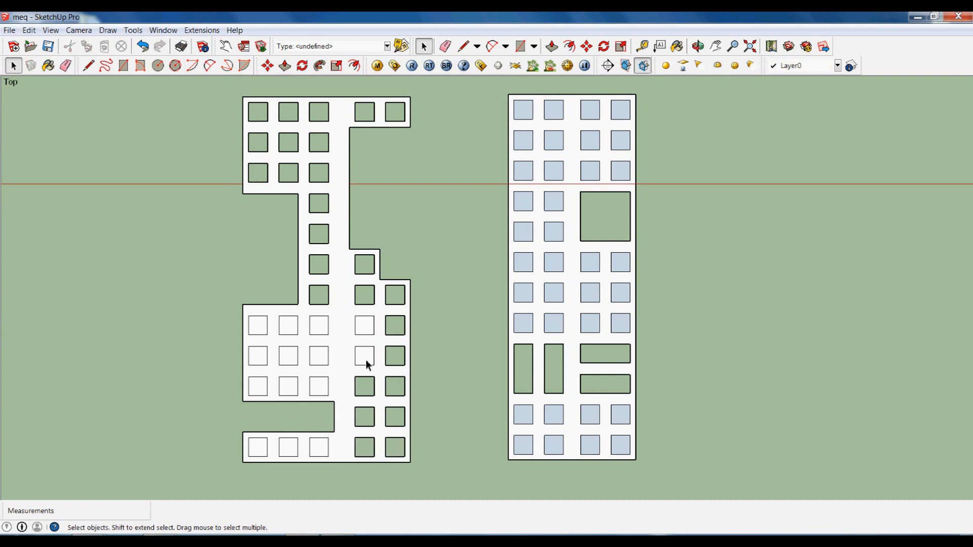
left_click(366, 359)
key("Delete")
left_click(366, 330)
key("Delete")
key("Delete")
- Delete the faces of the remaining third-column squares and the rest of the bottom-row squares in the notched plan
left_click(322, 389)
key("Delete")
key("Delete")
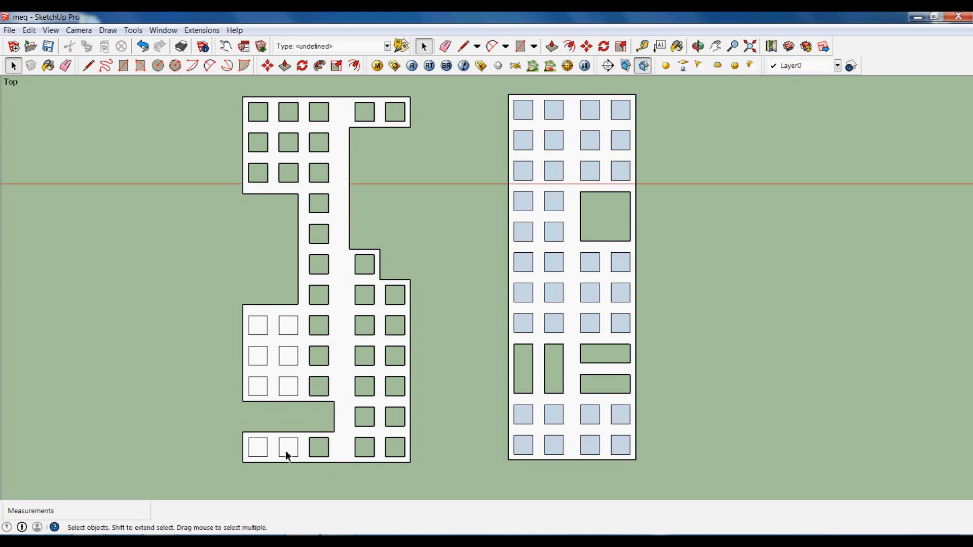
left_click(261, 451)
key("Delete")
- Delete the faces of the six squares left in the first two columns of the notched plan's lower block
left_click(264, 388)
key("Delete")
left_click(296, 393)
key("Delete")
left_click(291, 361)
key("Delete")
left_click(258, 359)
key("Delete")
left_click(258, 330)
key("Delete")
left_click(293, 332)
key("Delete")
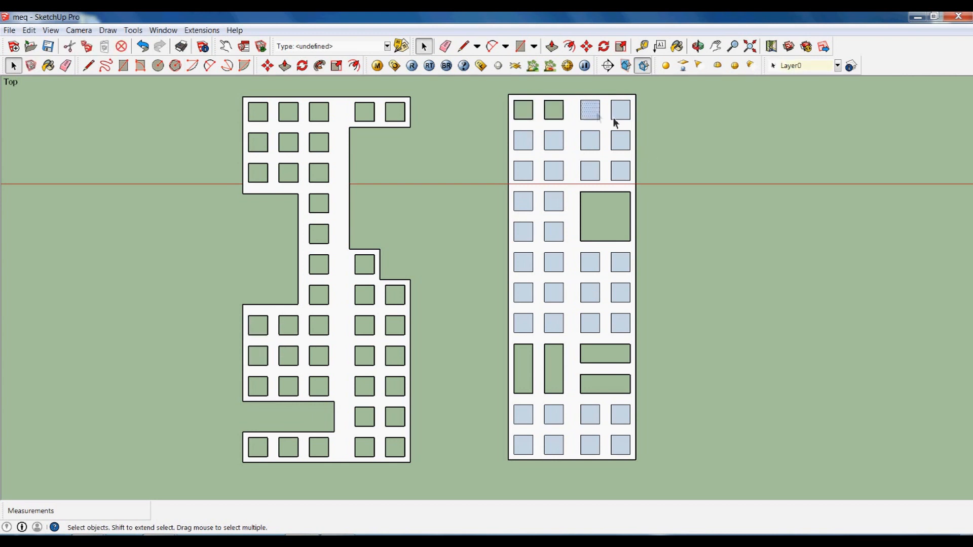
- Delete the square faces in the top two rows of the rectangular plan and all but the second one in its third row
key("Delete")
left_click(622, 142)
key("Delete")
left_click(623, 179)
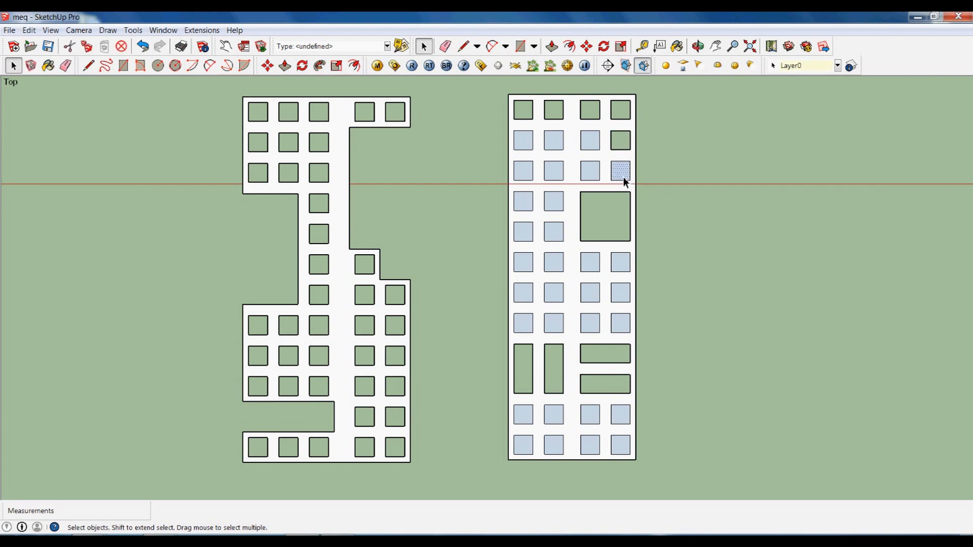
left_click(590, 147)
key("Delete")
left_click(555, 149)
key("Delete")
key("Delete")
left_click(524, 174)
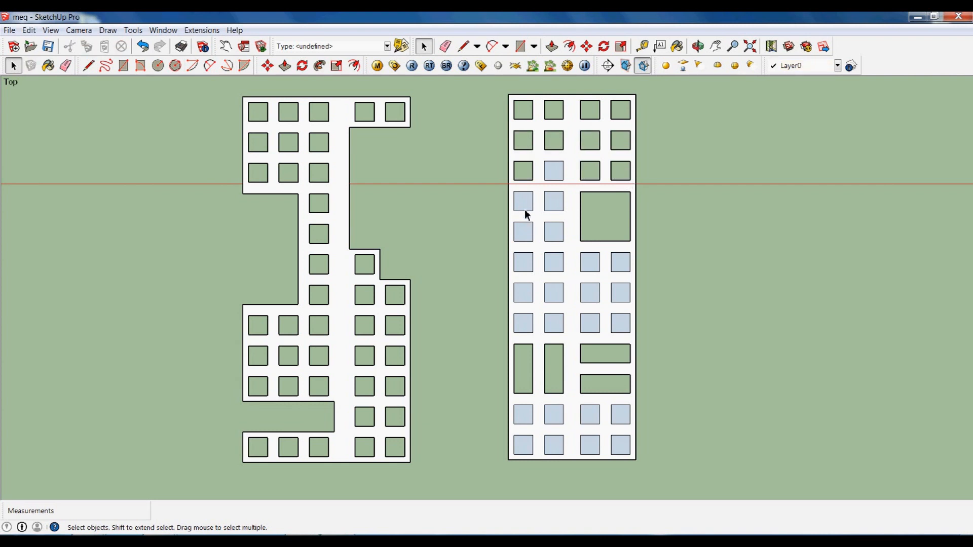
- Delete the faces of the first-column squares in rows four to eight of the rectangular plan
left_click(525, 210)
key("Delete")
left_click(526, 235)
key("Delete")
left_click(527, 269)
key("Delete")
left_click(523, 304)
key("Delete")
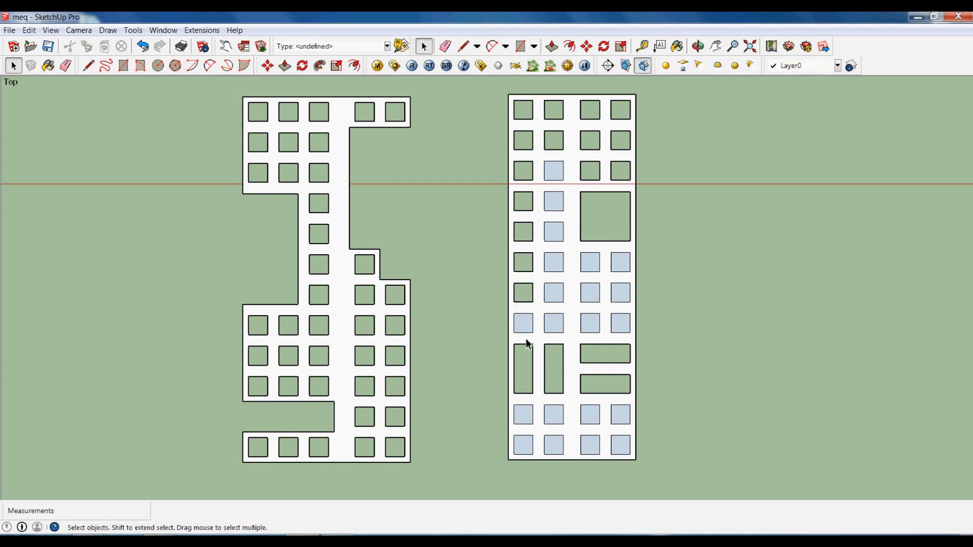
left_click(526, 330)
key("Delete")
- Delete the faces of the second-column squares in rows three to eight of the rectangular plan
left_click(552, 325)
key("Delete")
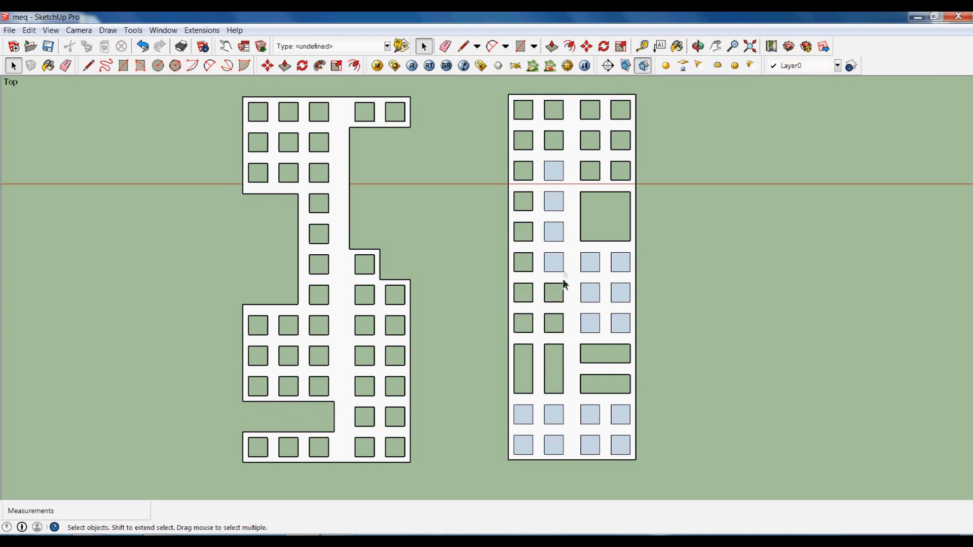
left_click(560, 237)
key("Delete")
left_click(559, 208)
key("Delete")
left_click(551, 171)
key("Delete")
- Delete the faces of the six right-hand squares below the large square opening in the rectangular plan
left_click(600, 269)
key("Delete")
left_click(597, 299)
key("Delete")
left_click(593, 329)
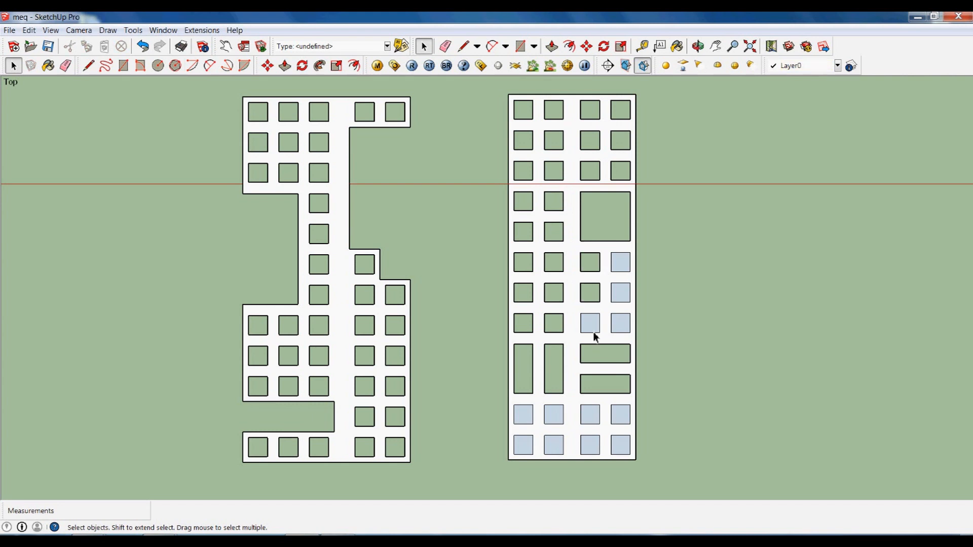
key("Delete")
left_click(618, 331)
key("Delete")
left_click(620, 294)
key("Delete")
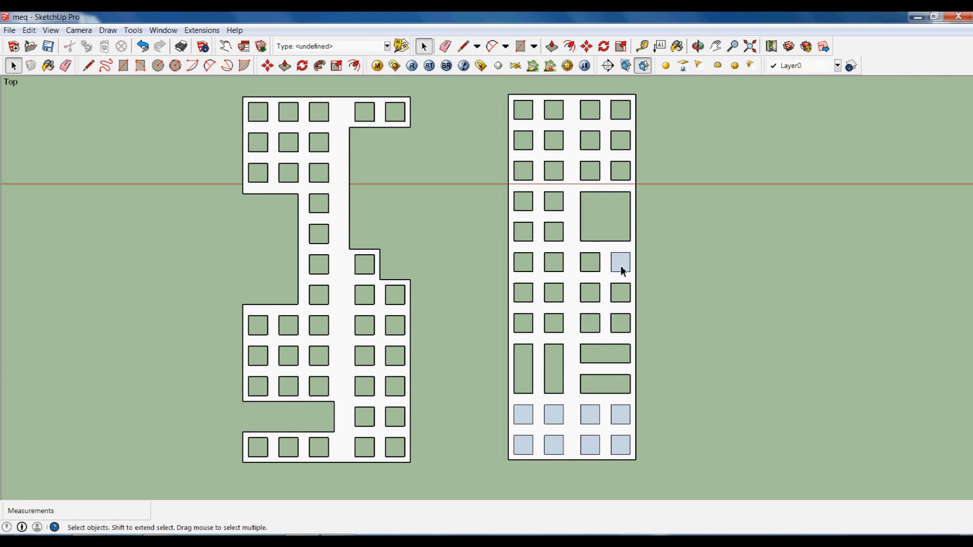
- Delete the faces of the eight squares in the bottom two rows of the rectangular plan
left_click(628, 421)
key("Delete")
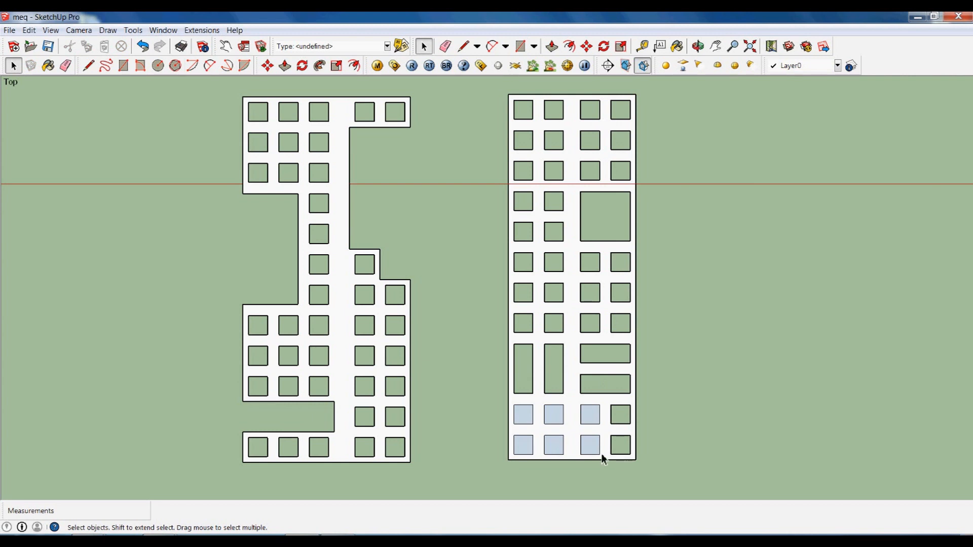
key("Delete")
left_click(558, 418)
key("Delete")
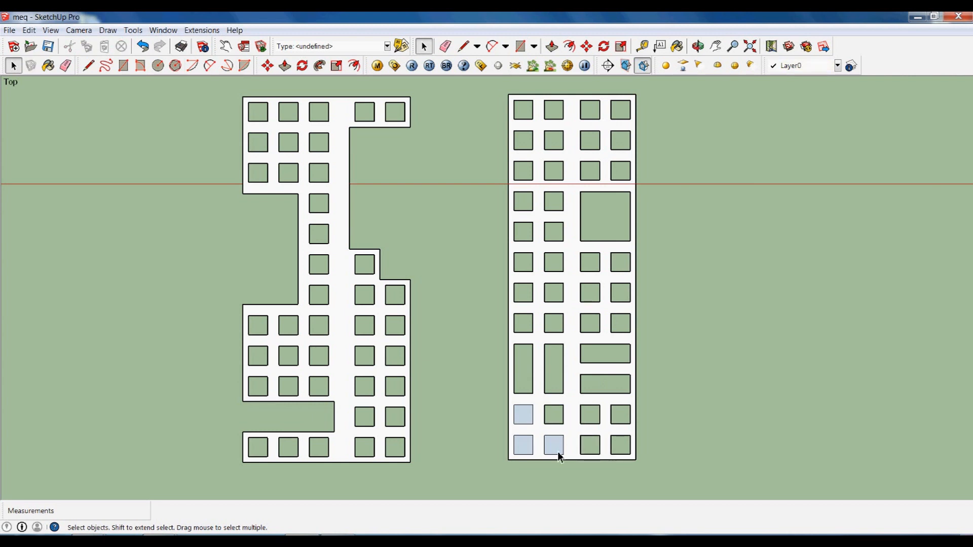
left_click(557, 451)
key("Delete")
left_click(529, 452)
key("Delete")
left_click(522, 419)
key("Delete")
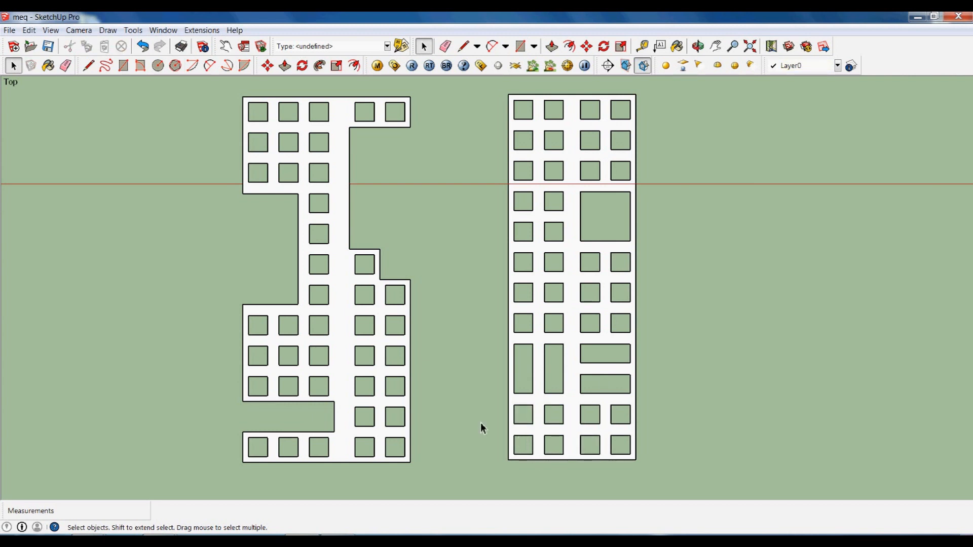
- Switch the camera to perspective and extrude the notched plan upward by 1.5 m with Push/Pull
scroll(491, 383, "down", 6)
left_click(79, 30)
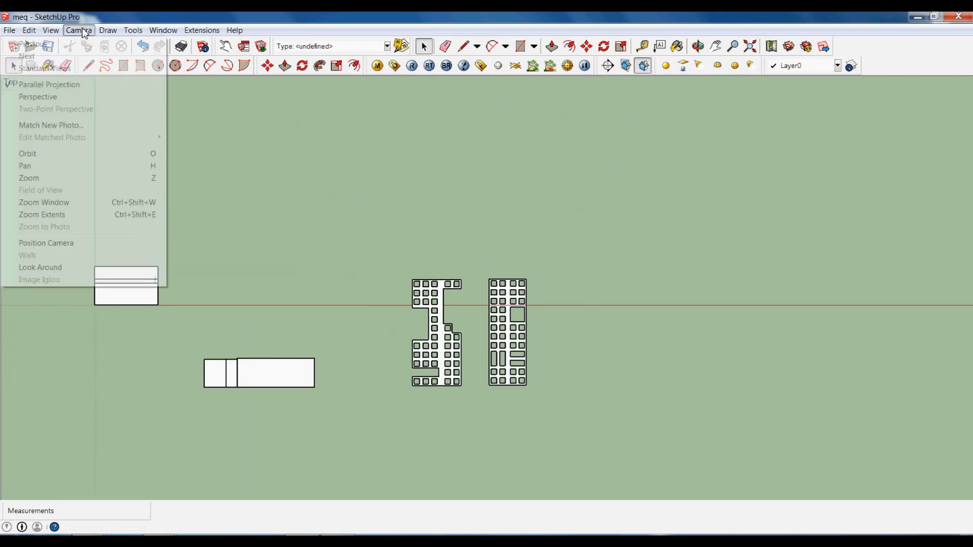
left_click(54, 98)
middle_click_drag(575, 434, 412, 319)
scroll(412, 319, "up", 4)
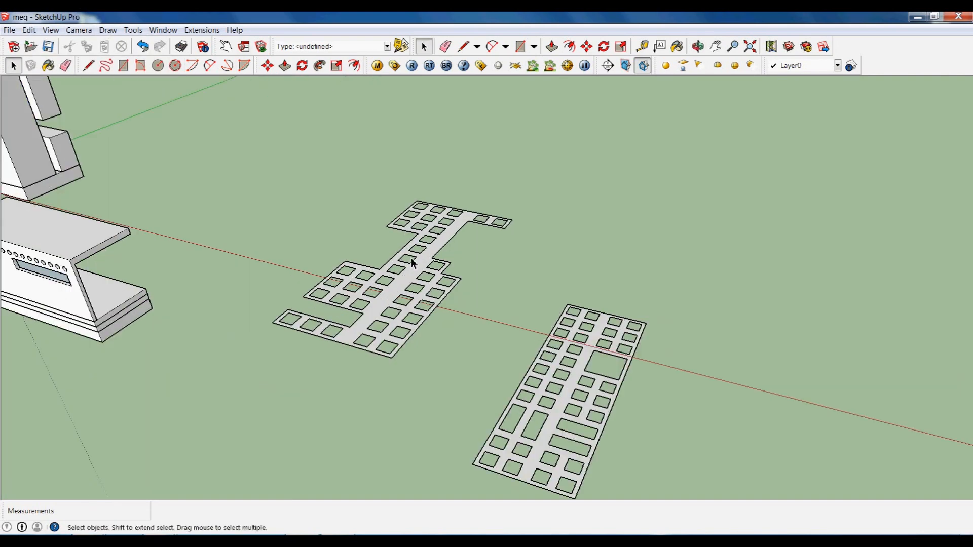
key("p")
left_click(401, 294)
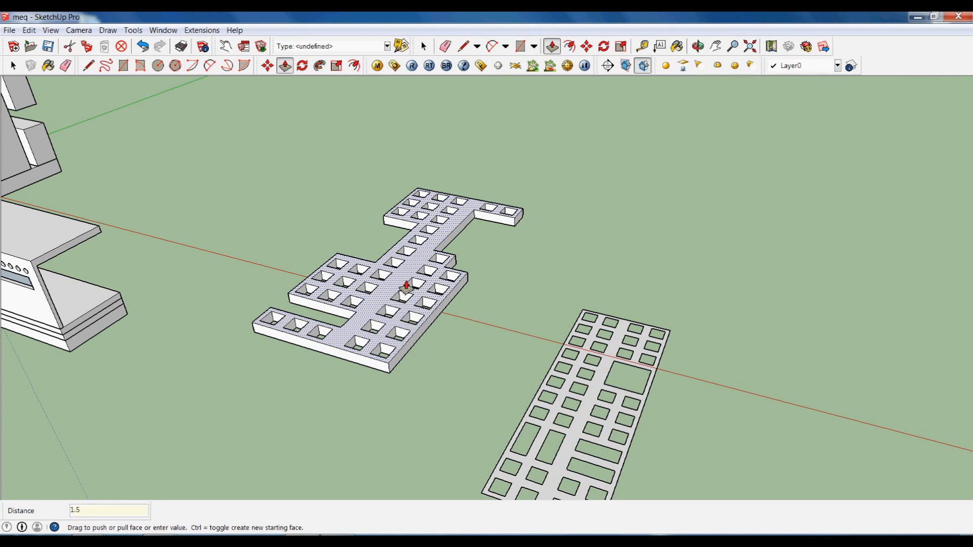
key("Return")
- Extrude the rectangular plan upward by 1 m with Push/Pull
scroll(511, 286, "down", 3)
scroll(501, 329, "up", 3)
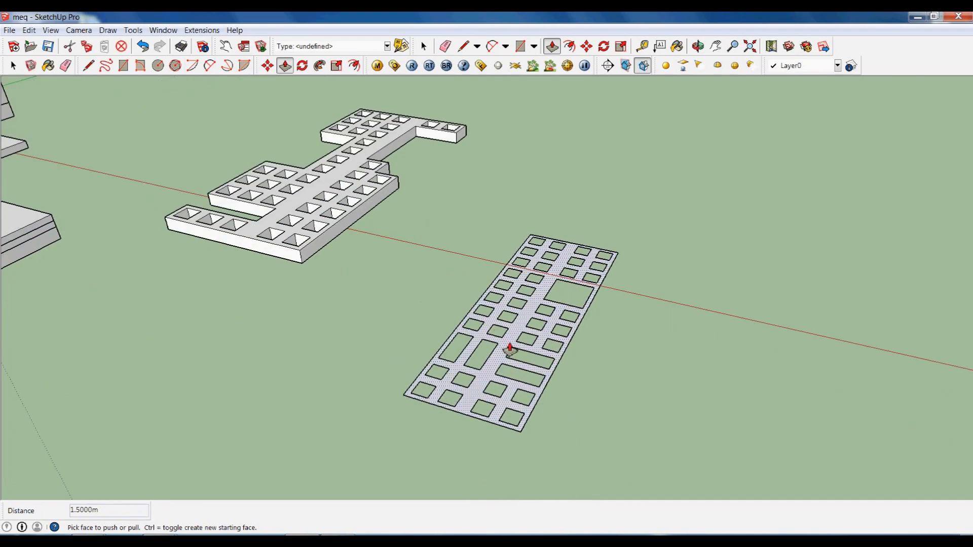
left_click(510, 350)
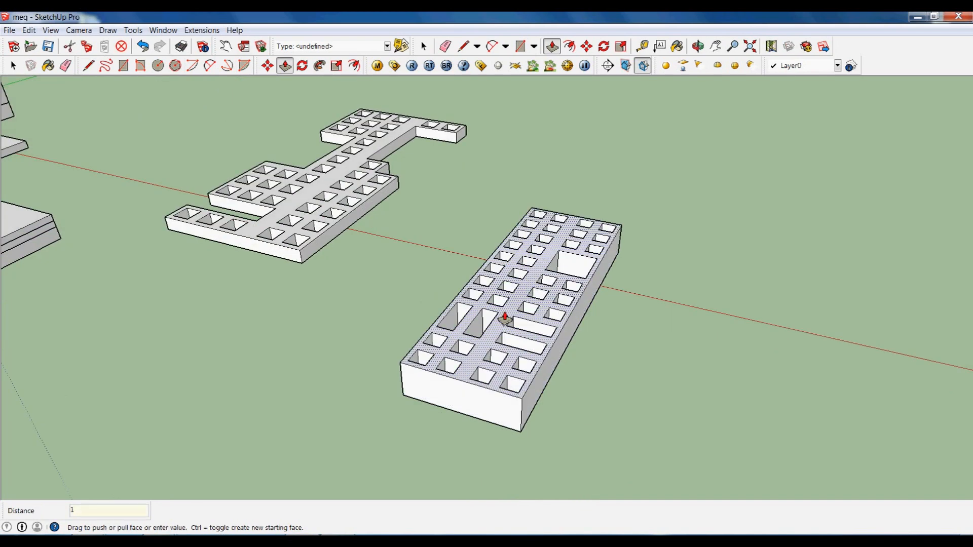
key("Return")
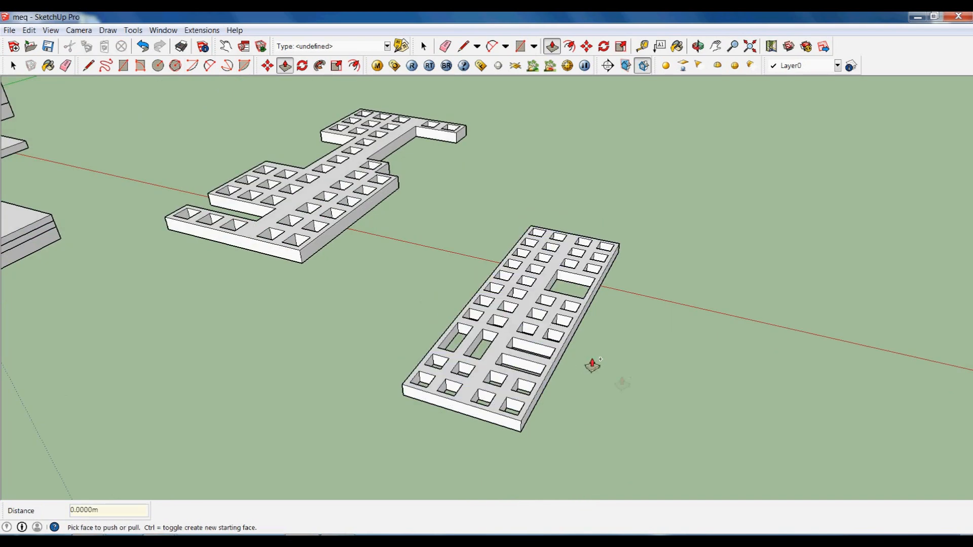
key("space")
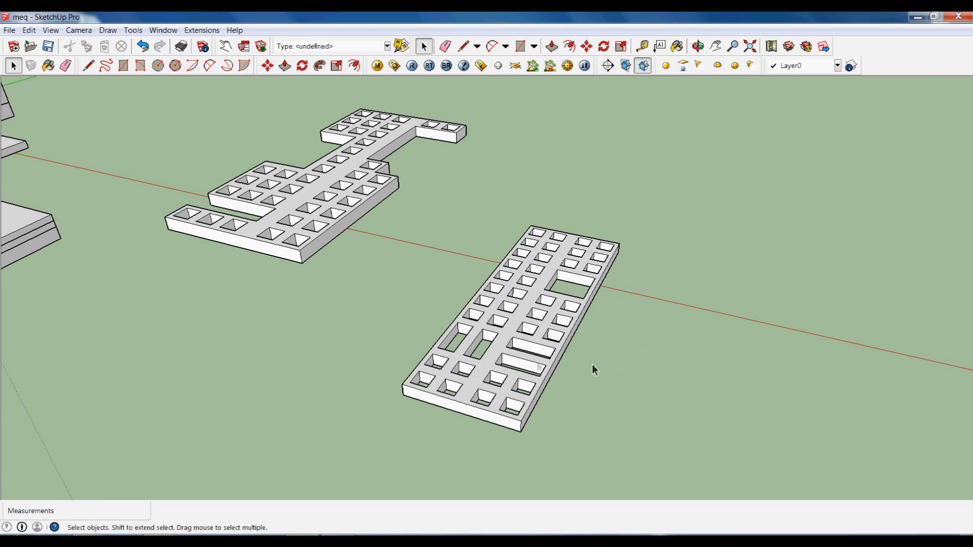
- Select all geometry of the rectangular slab and make it a group
triple_click(510, 347)
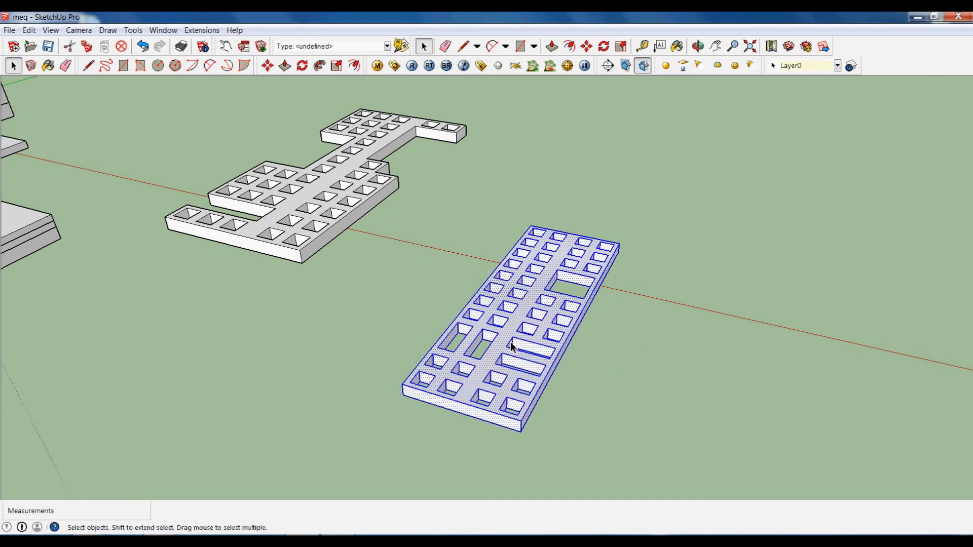
right_click(508, 337)
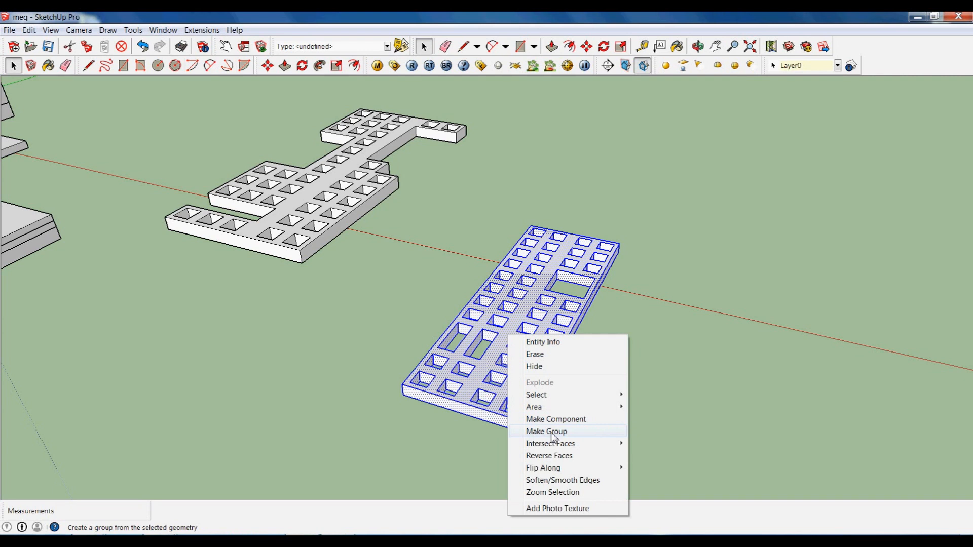
left_click(553, 431)
left_click(639, 366)
- Select all geometry of the notched slab and make it a group
triple_click(297, 217)
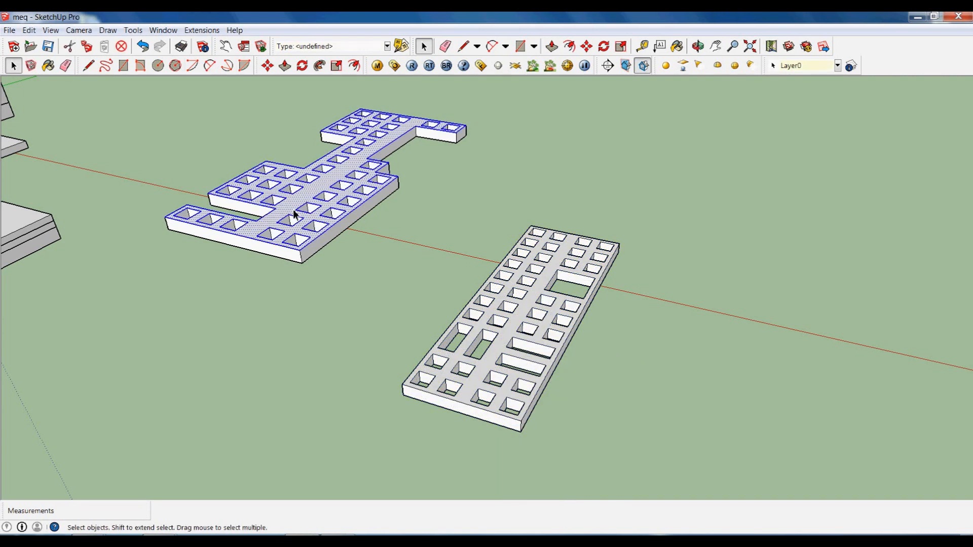
right_click(291, 203)
left_click(345, 300)
left_click(403, 300)
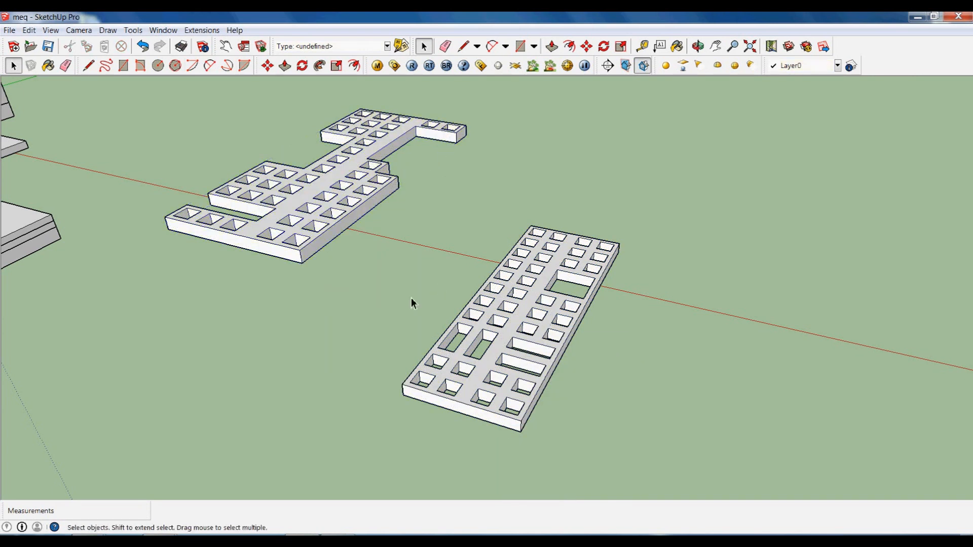
- Rotate the notched slab 90 degrees about its lower front corner in the vertical plane so it stands upright
scroll(353, 290, "down", 3)
scroll(333, 272, "up", 3)
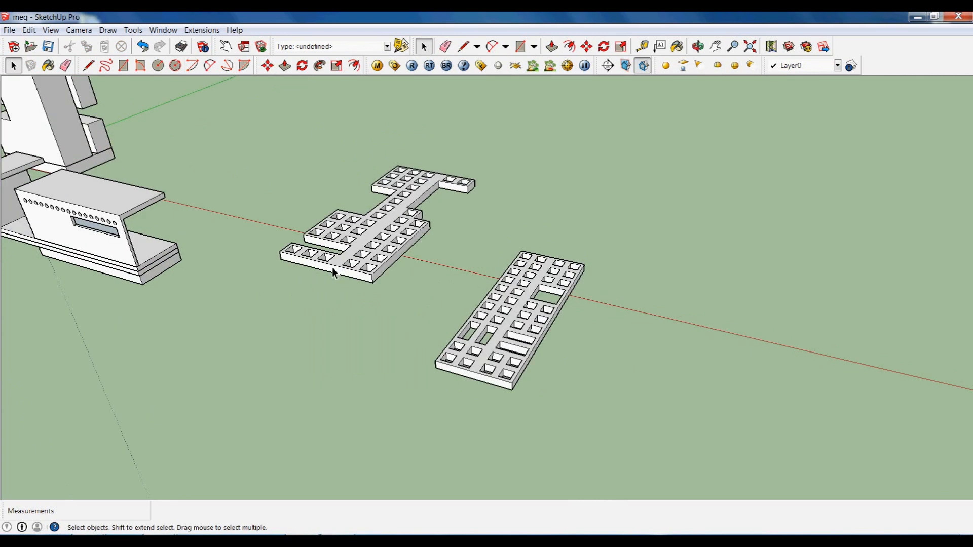
left_click(339, 274)
key("q")
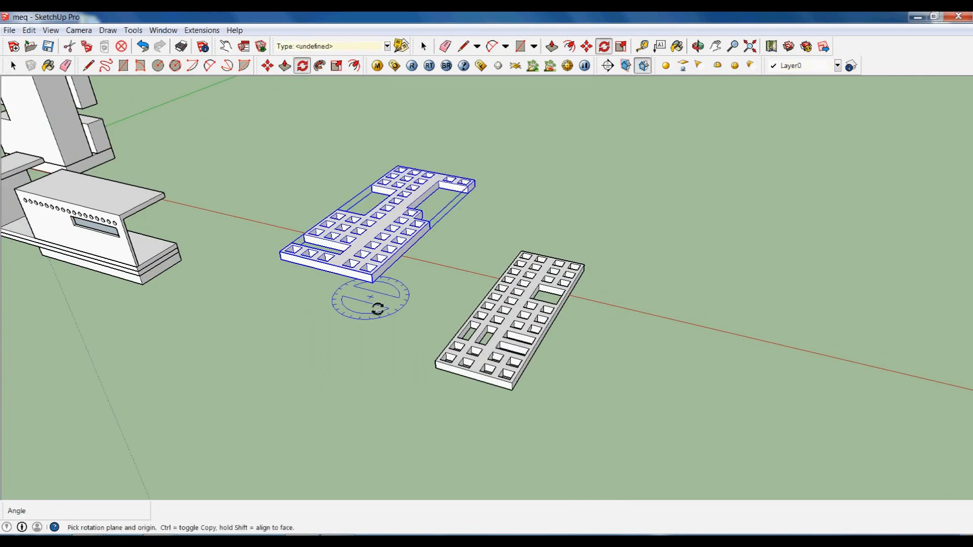
left_click(372, 282)
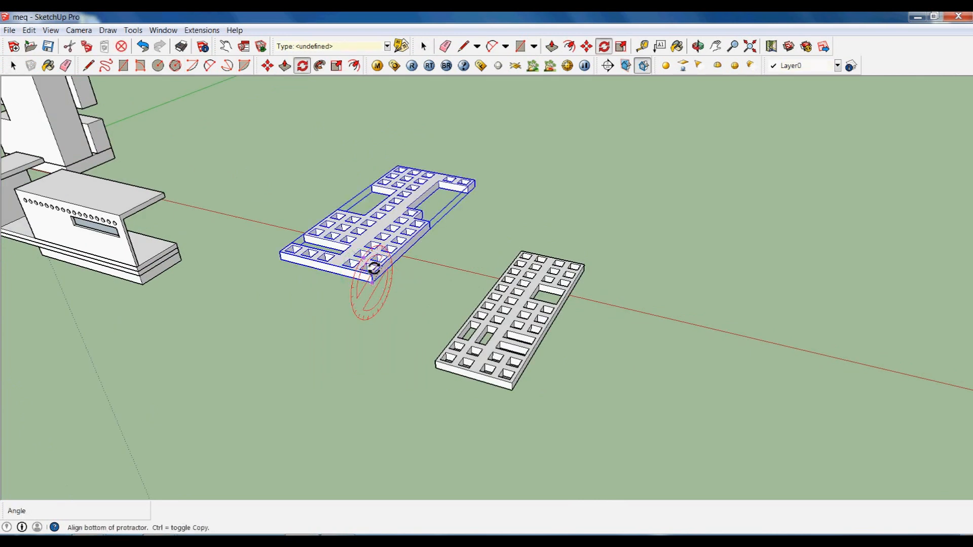
left_click(390, 347)
left_click(435, 251)
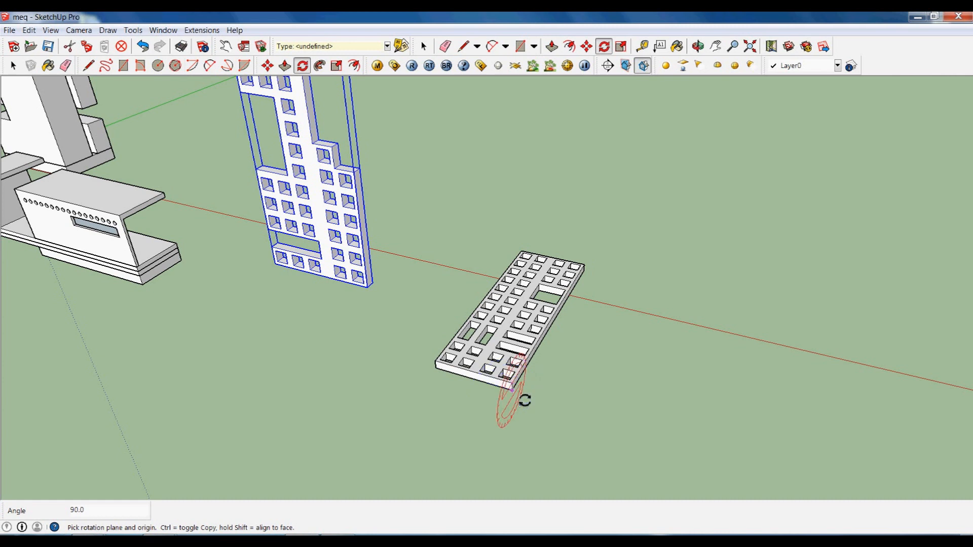
left_click(512, 389)
left_click(541, 379)
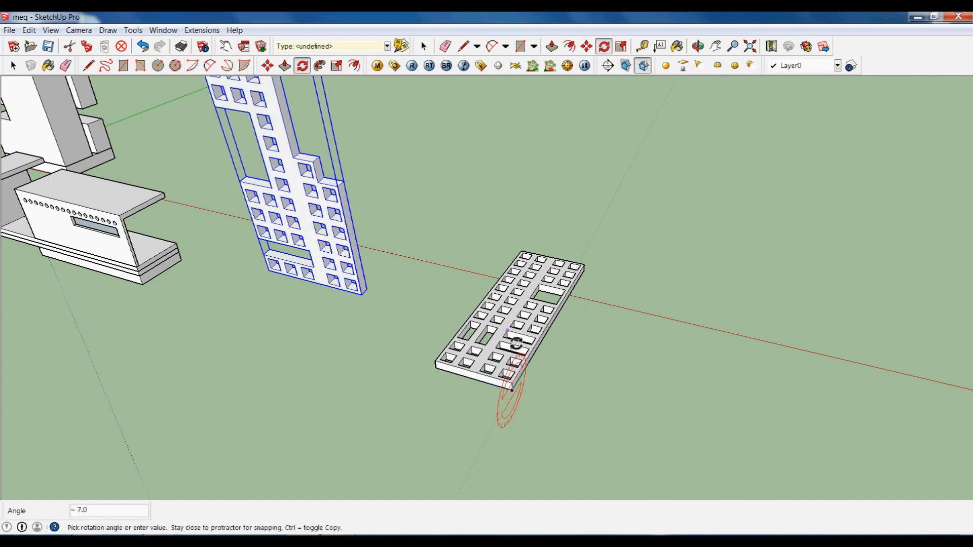
key("space")
- Rotate the rectangular slab 90 degrees about its lower front corner so it stands upright
scroll(567, 349, "up", 1)
left_click(481, 396)
scroll(511, 408, "up", 2)
key("q")
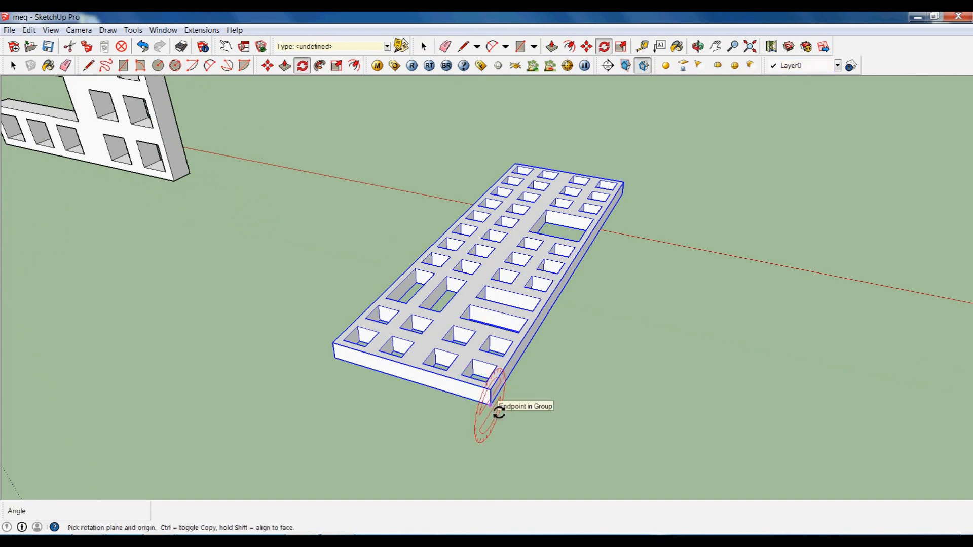
left_click(490, 402)
left_click(514, 392)
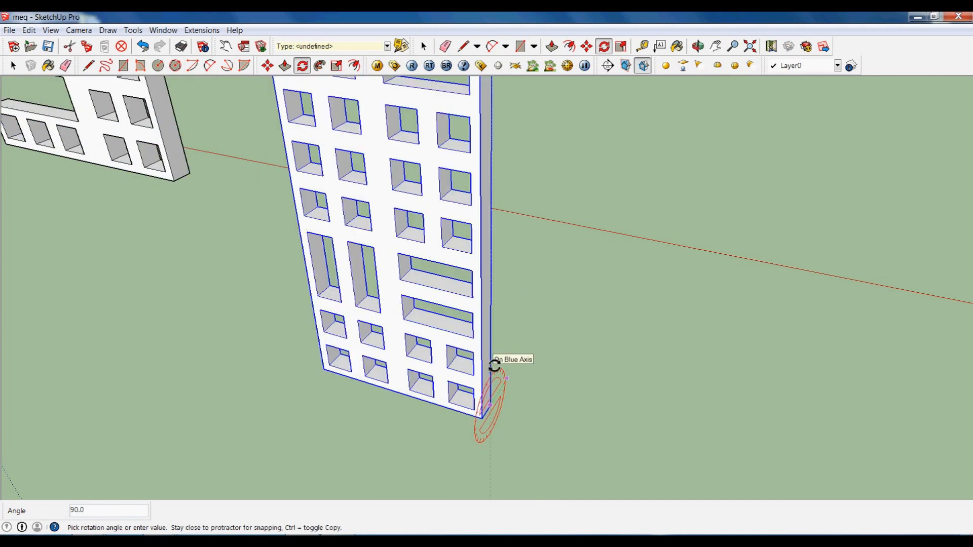
left_click(495, 365)
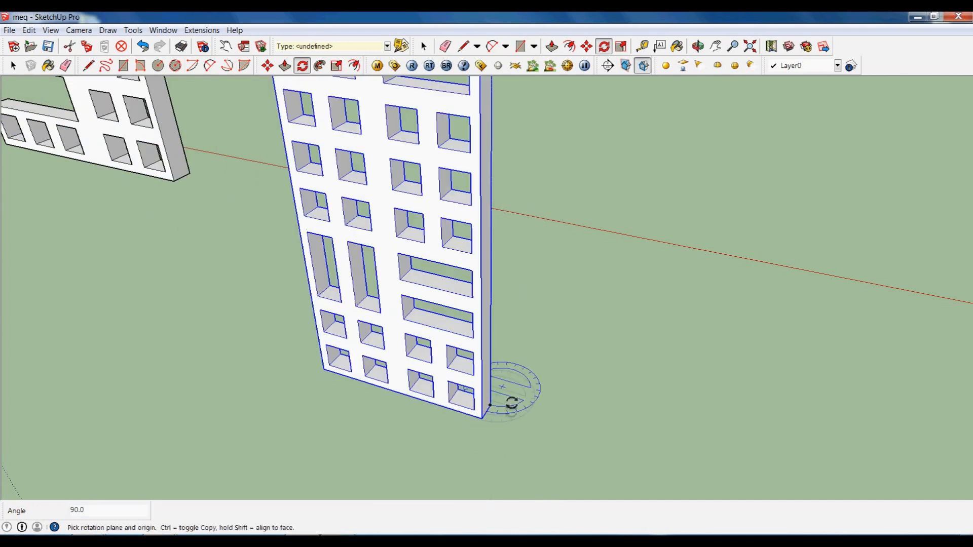
- Rotate the standing rectangular slab about the vertical axis so that it faces crosswise to the notched slab
left_click(600, 452)
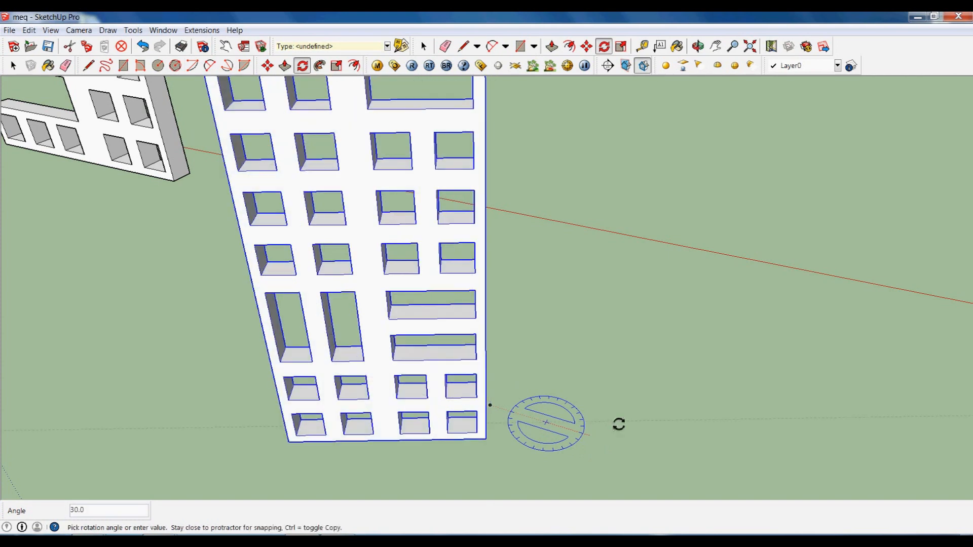
left_click(598, 355)
scroll(543, 434, "down", 5)
key("space")
- Complete the turn of the standing rectangular slab so it ends up perpendicular to the notched slab
left_click(612, 452)
middle_click_drag(674, 436, 612, 452)
scroll(612, 452, "down", 2)
scroll(619, 427, "up", 3)
scroll(537, 458, "down", 3)
scroll(521, 451, "down", 2)
middle_click_drag(529, 435, 530, 363)
scroll(532, 483, "down", 1)
scroll(532, 483, "up", 2)
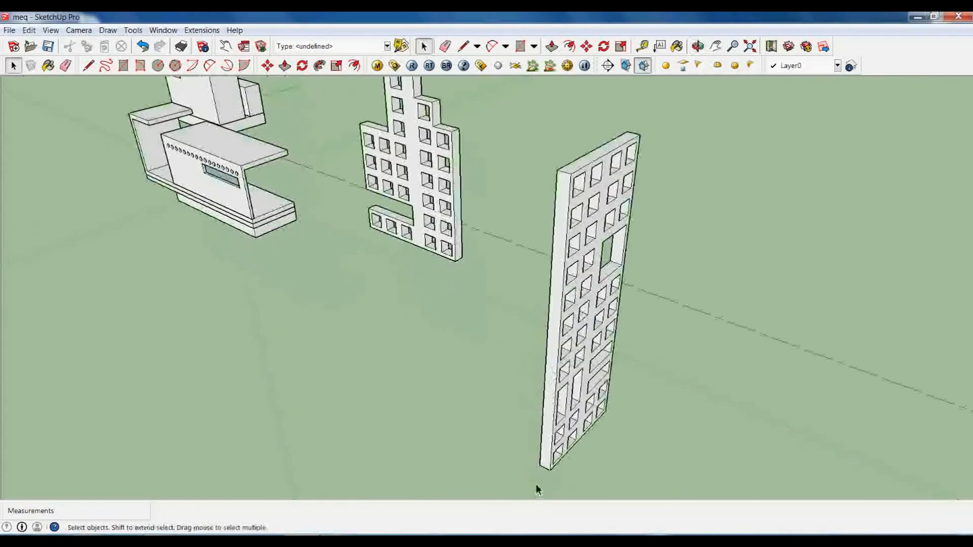
- Move the rectangular slab by its lower corner against the notched slab's end, shifting it 1.5 m so their faces meet flush
key("m")
left_click(548, 470)
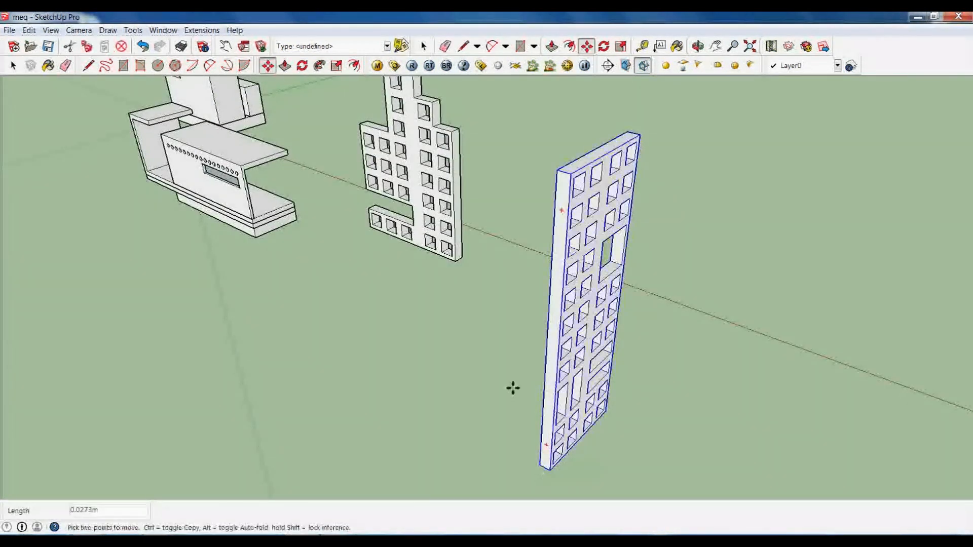
scroll(475, 259, "up", 2)
scroll(480, 259, "up", 3)
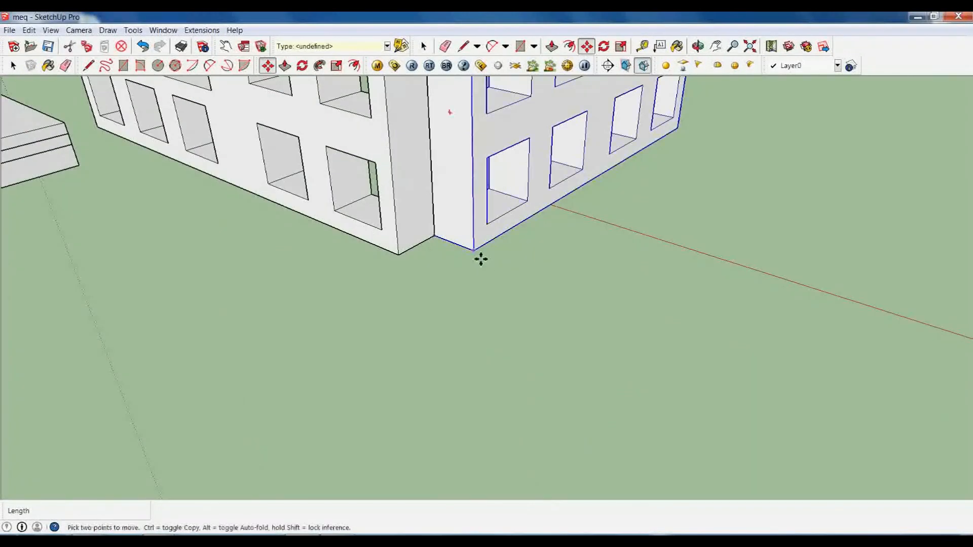
left_click(445, 248)
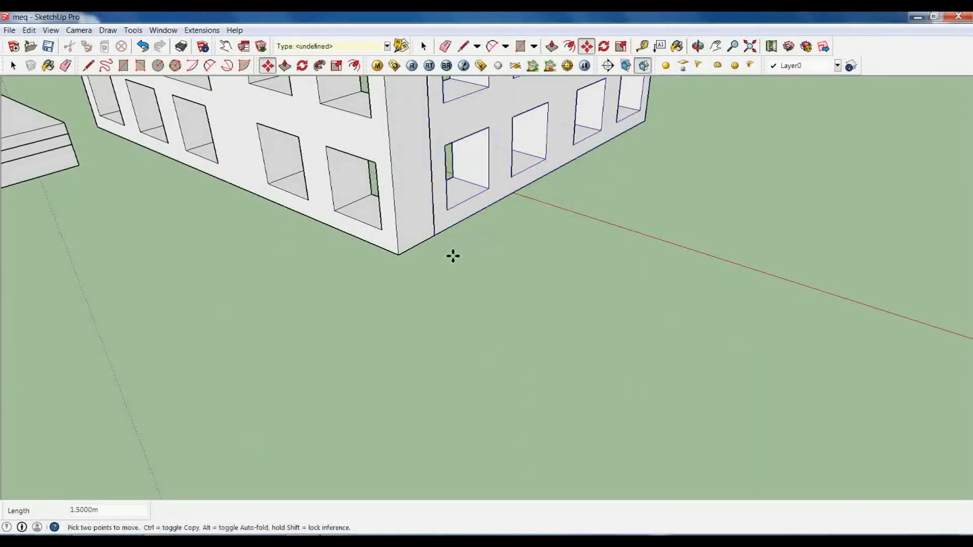
key("space")
scroll(470, 309, "down", 6)
middle_click_drag(469, 351, 503, 266)
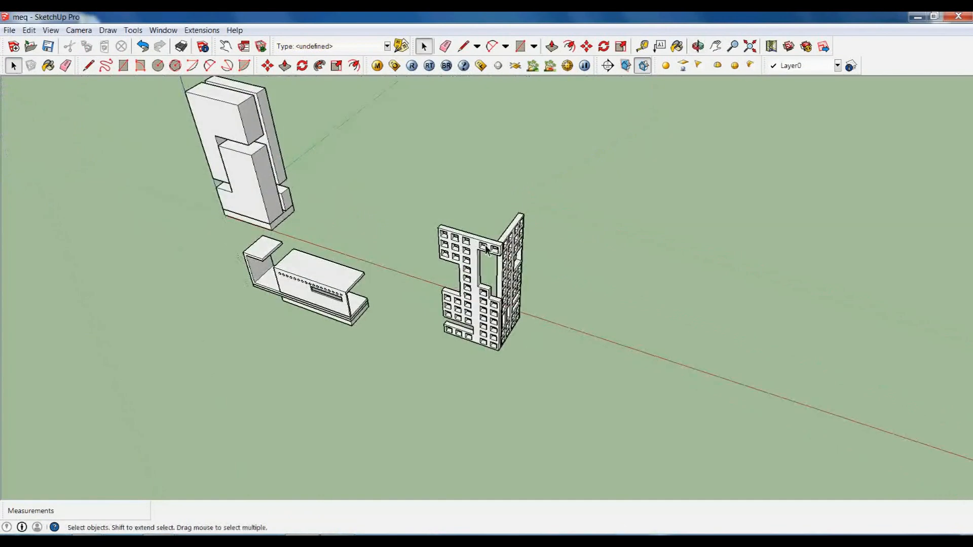
- Draw a 16.1 by 13.4 m rectangle on the ground in the inner corner between the two facade slabs
scroll(503, 267, "up", 2)
middle_click_drag(548, 334, 483, 358)
middle_click_drag(561, 379, 668, 287)
middle_click_drag(500, 306, 659, 369)
scroll(494, 239, "up", 4)
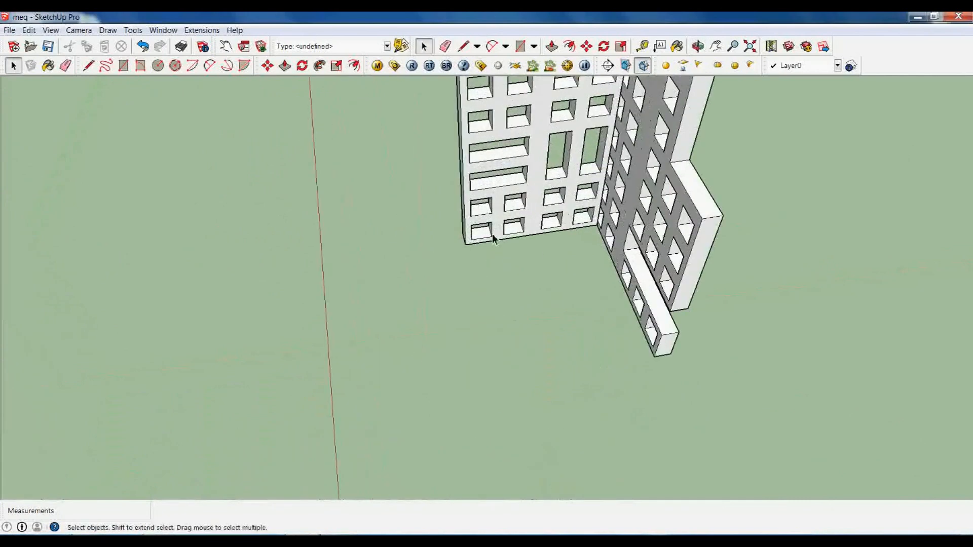
key("r")
left_click(470, 264)
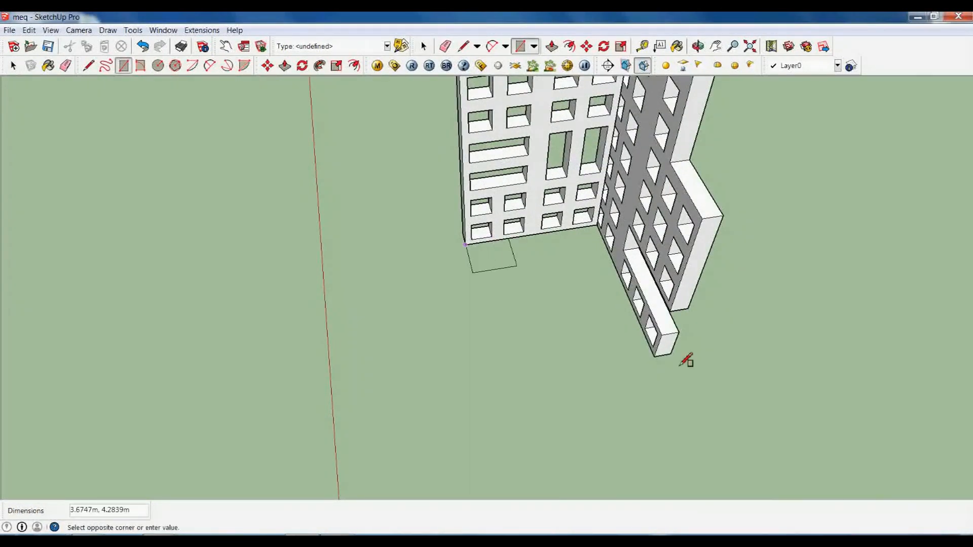
left_click(653, 370)
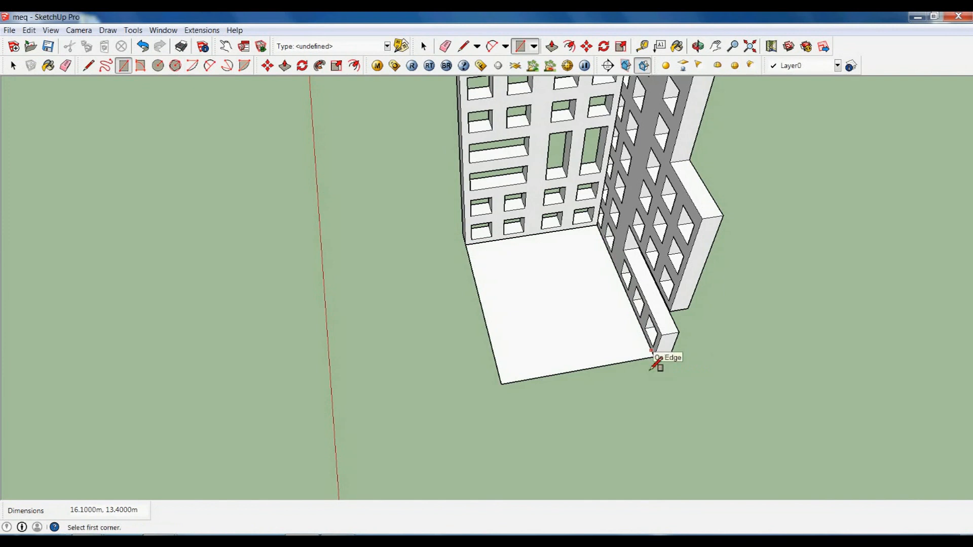
- Extrude the ground rectangle 38.4 m up to the top of the facade slabs
key("p")
left_click(601, 352)
scroll(553, 374, "down", 5)
scroll(652, 282, "up", 2)
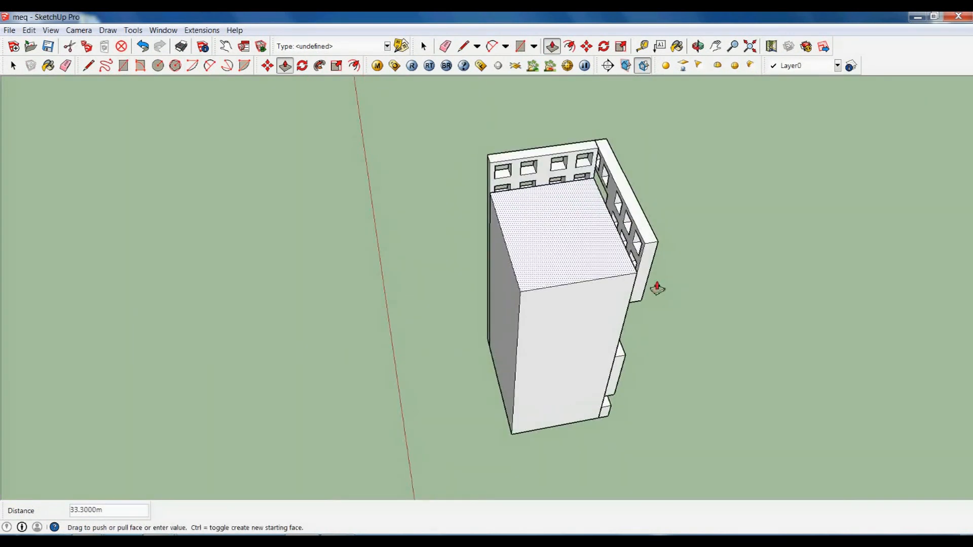
scroll(650, 276, "up", 2)
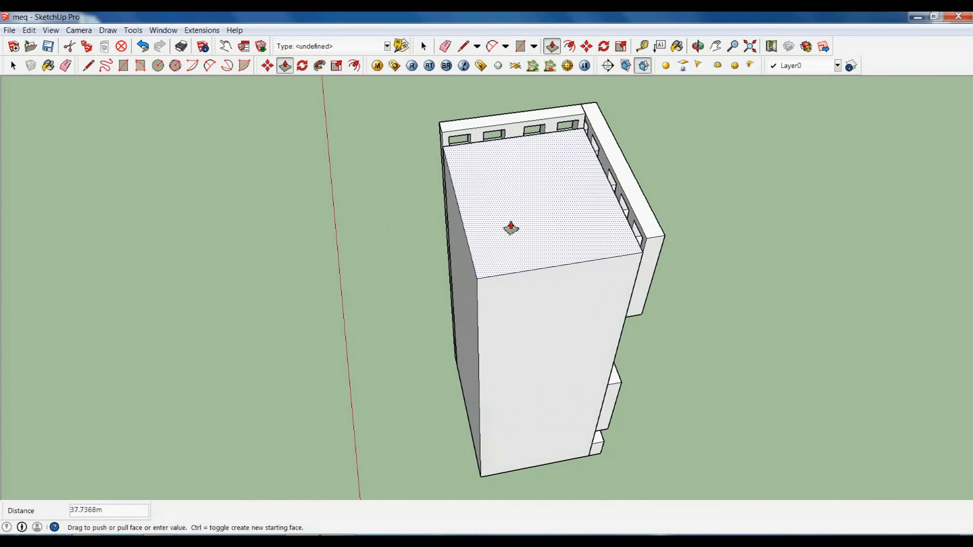
left_click(656, 243)
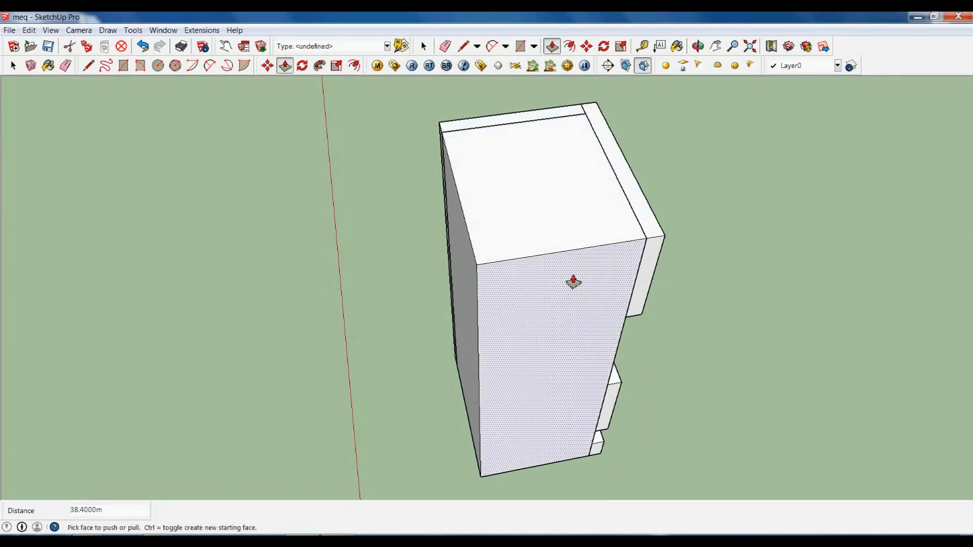
- Push the block's roof face down below the slabs' upper edges, entering 1 m and aligning it with a window edge
key("space")
middle_click_drag(688, 335, 446, 238)
key("p")
left_click(445, 238)
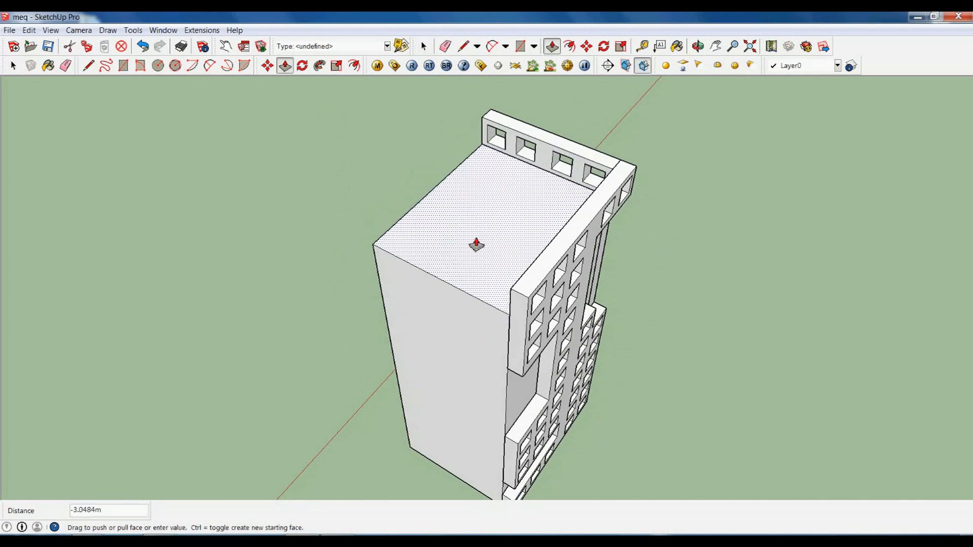
type("1.2")
key("Return")
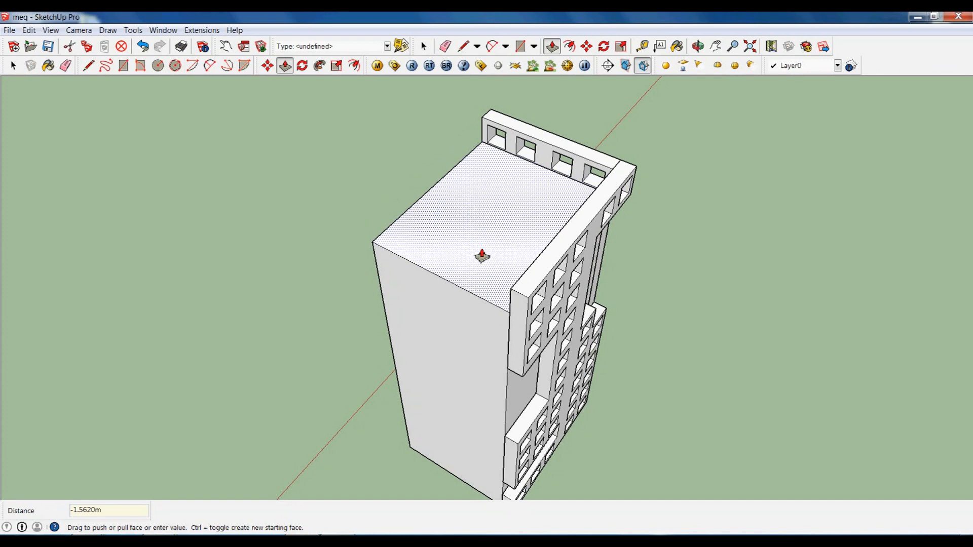
type("1")
key("Return")
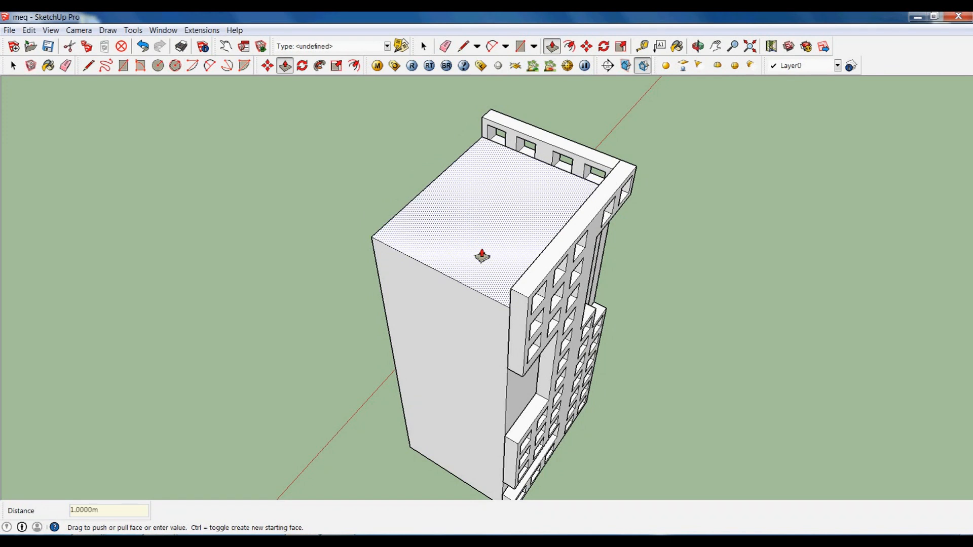
left_click(488, 260)
scroll(535, 327, "up", 2)
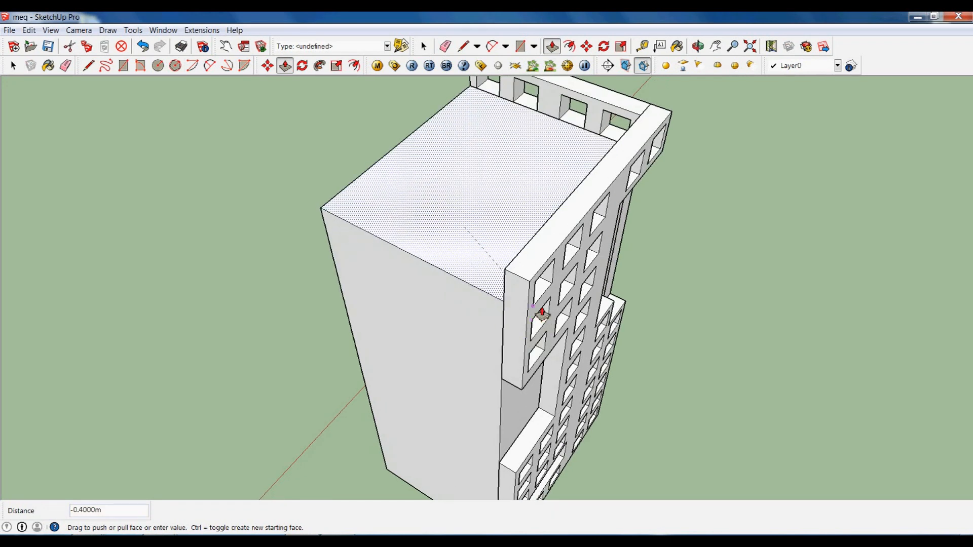
left_click(541, 312)
middle_click_drag(712, 345, 649, 306)
scroll(571, 274, "up", 5)
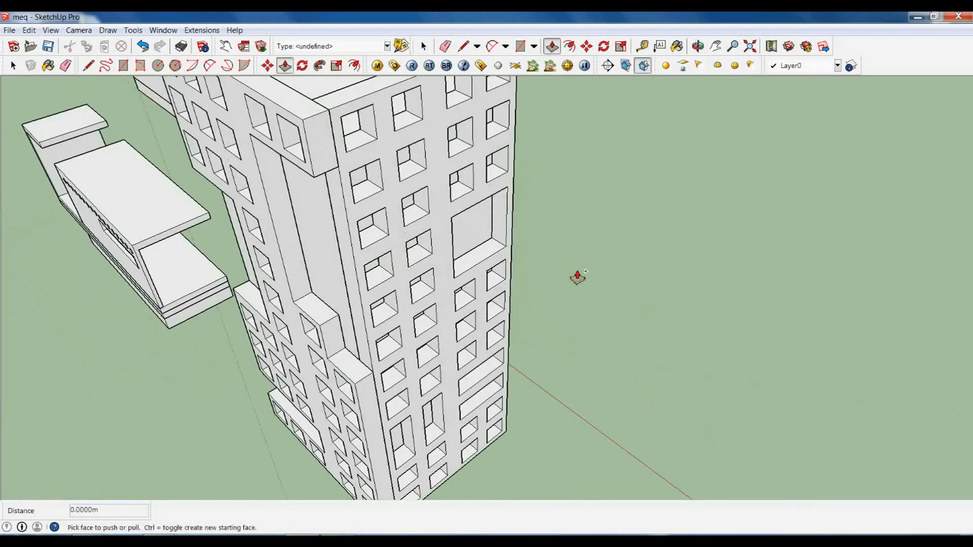
scroll(578, 277, "down", 5)
middle_click_drag(582, 284, 571, 389)
key("space")
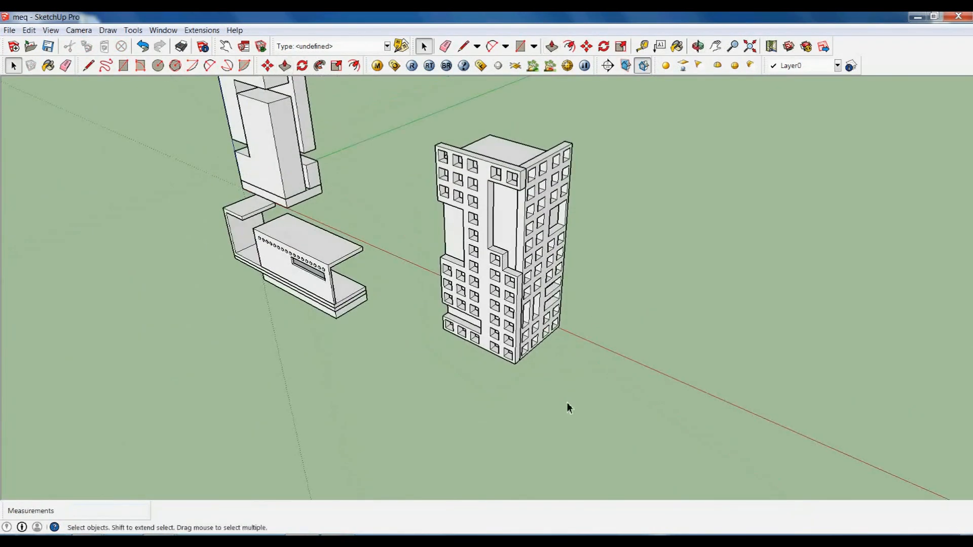
- Draw a rectangle on the block's face that fills the large square opening of the rectangular slab
scroll(517, 279, "up", 2)
middle_click_drag(517, 278, 447, 261)
scroll(504, 215, "up", 4)
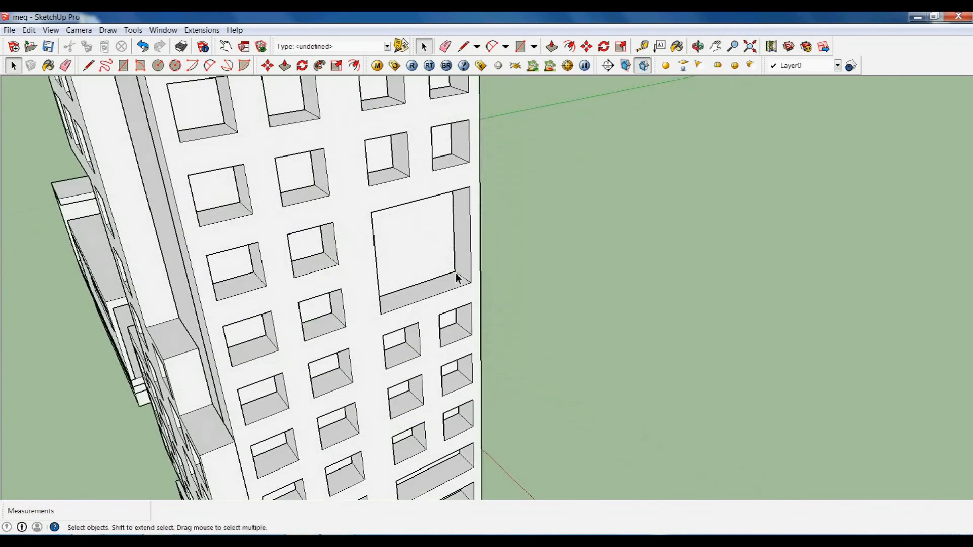
key("r")
middle_click_drag(457, 307, 425, 269)
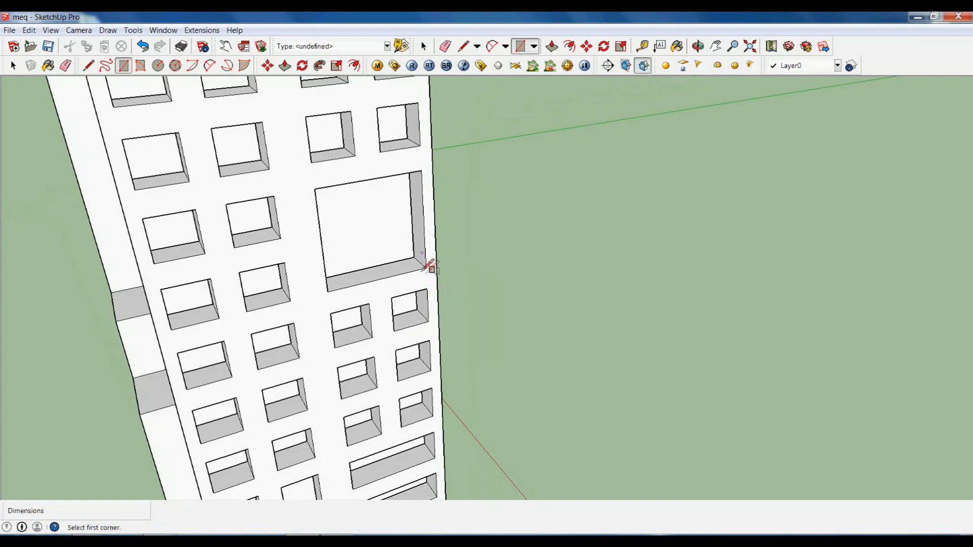
left_click(417, 269)
scroll(343, 211, "up", 3)
middle_click_drag(343, 211, 292, 146)
scroll(292, 146, "up", 4)
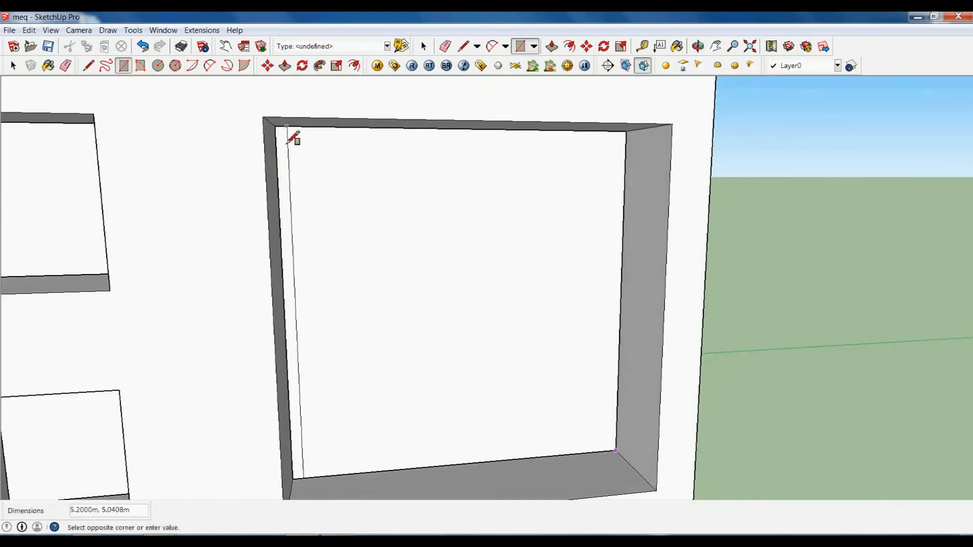
left_click(275, 129)
key("space")
- Push the rectangle in the large opening inward to the midpoint of the block's side, forming a deep recess
middle_click_drag(391, 254, 499, 322)
scroll(435, 301, "down", 3)
key("p")
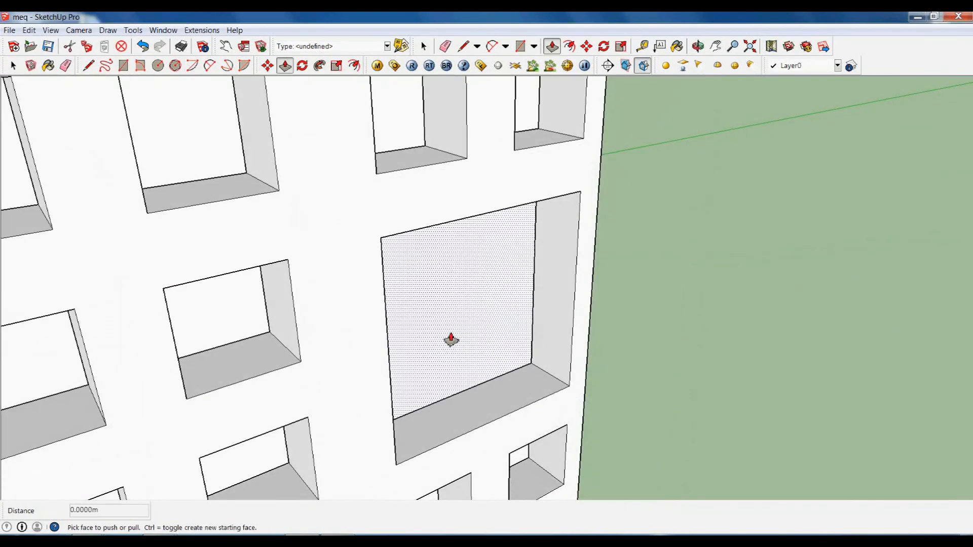
left_click_drag(449, 341, 441, 454)
scroll(441, 454, "down", 4)
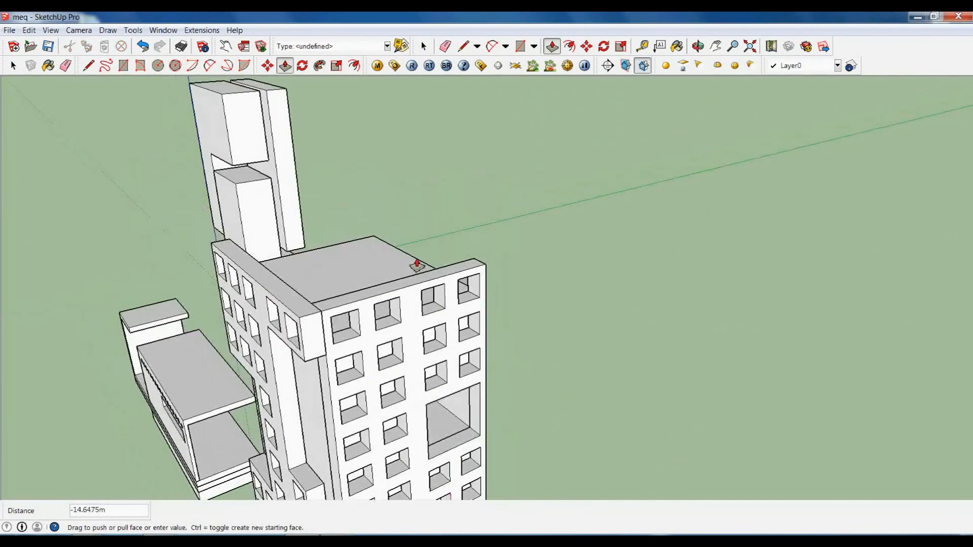
key("o")
middle_click_drag(189, 372, 185, 371)
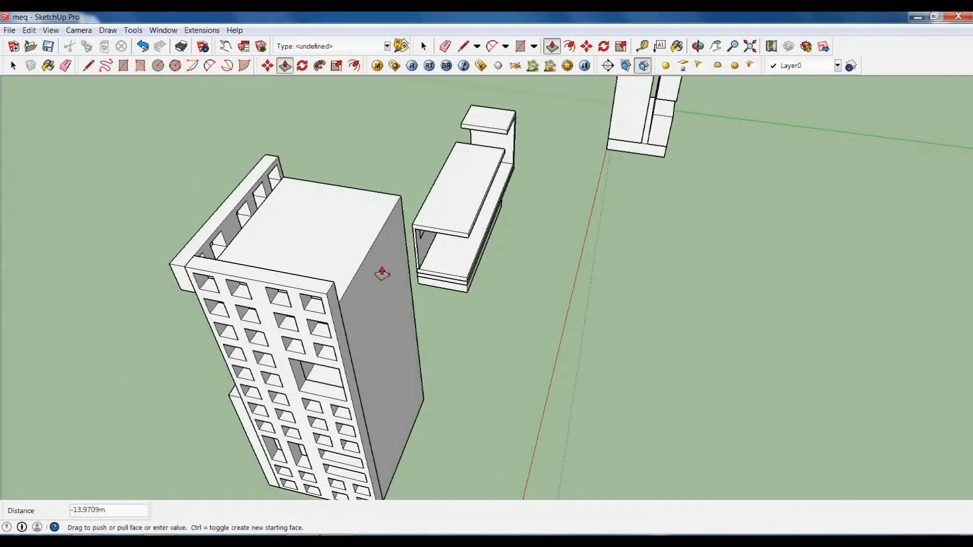
left_click(375, 256)
key("space")
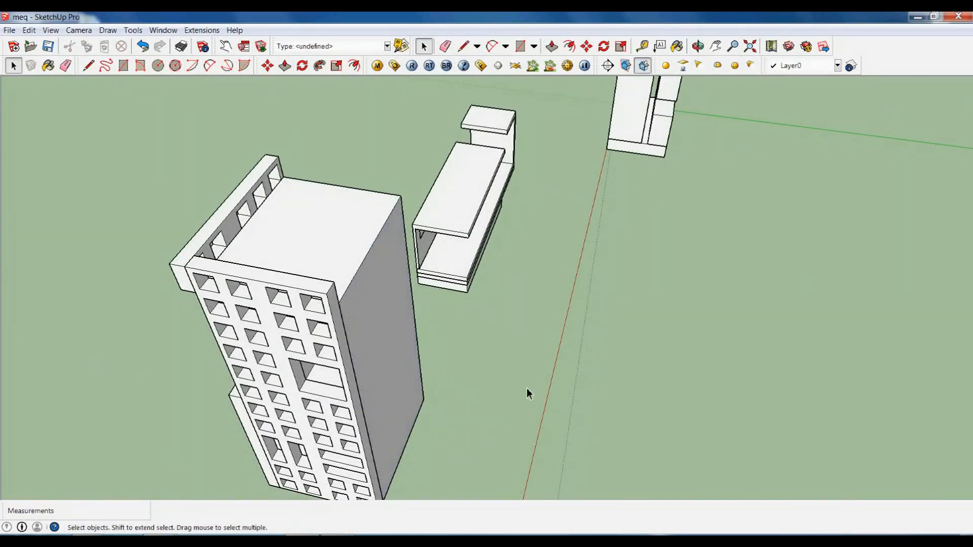
- Offset the outline of the recess's back face inward by 0.5 m
middle_click_drag(527, 393, 460, 358)
scroll(562, 316, "up", 5)
scroll(455, 224, "down", 5)
middle_click_drag(441, 282, 457, 202)
middle_click_drag(453, 247, 454, 243)
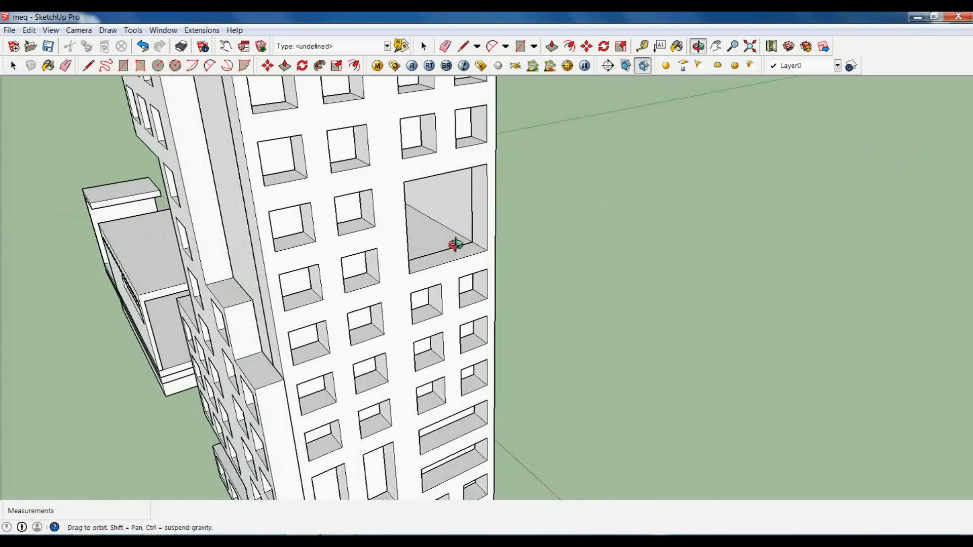
scroll(393, 196, "up", 5)
middle_click_drag(419, 208, 366, 180)
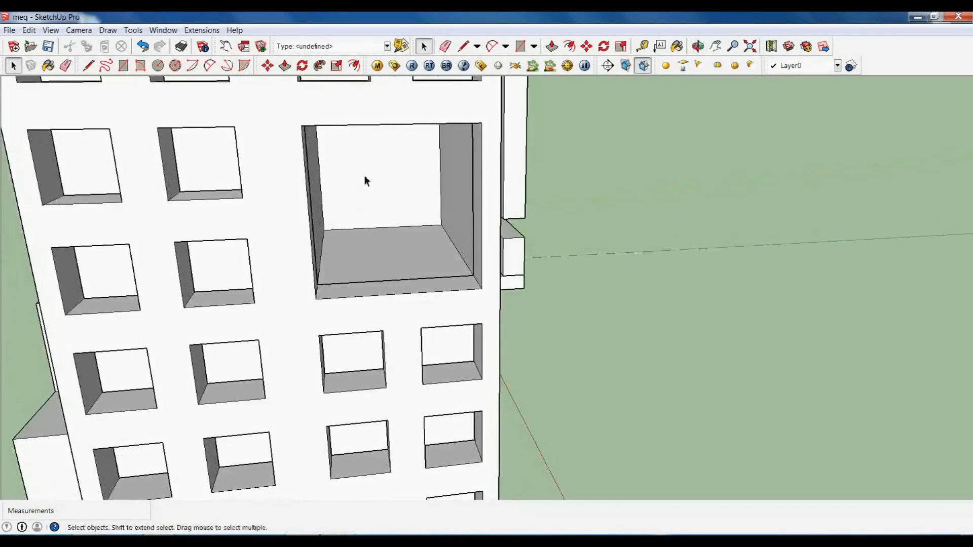
key("p")
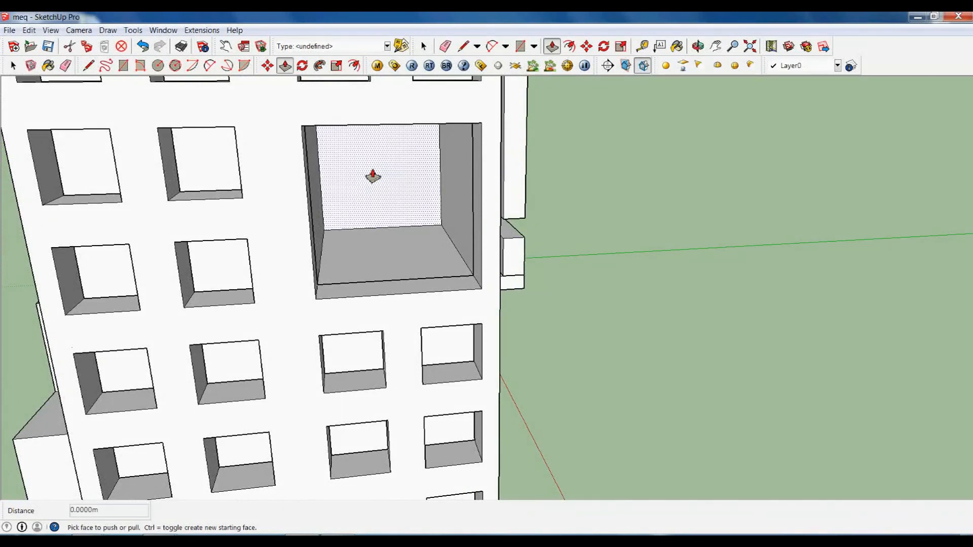
key("f")
left_click(365, 164)
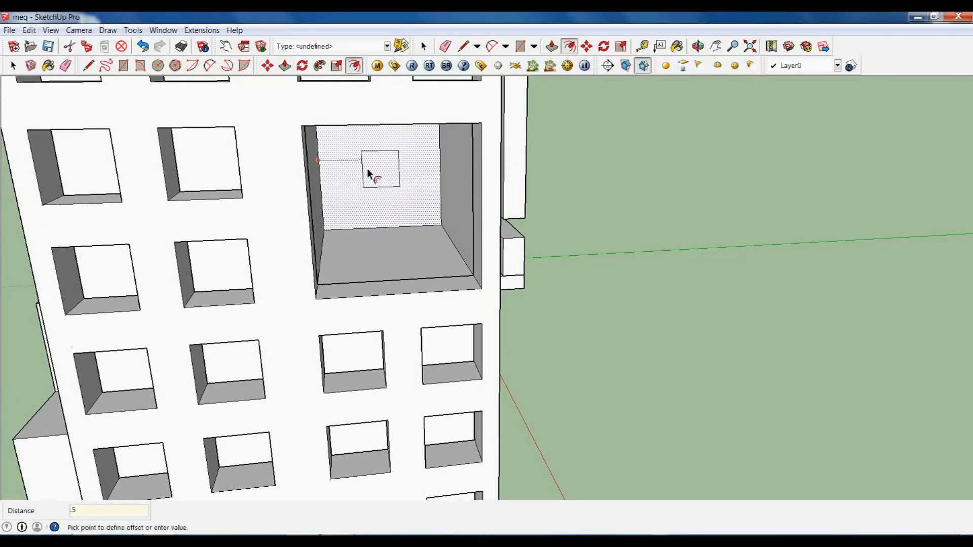
key("Return")
- Extrude the border around the recess's back face 11 m outward so it projects from the facade as a square frame
scroll(436, 214, "up", 3)
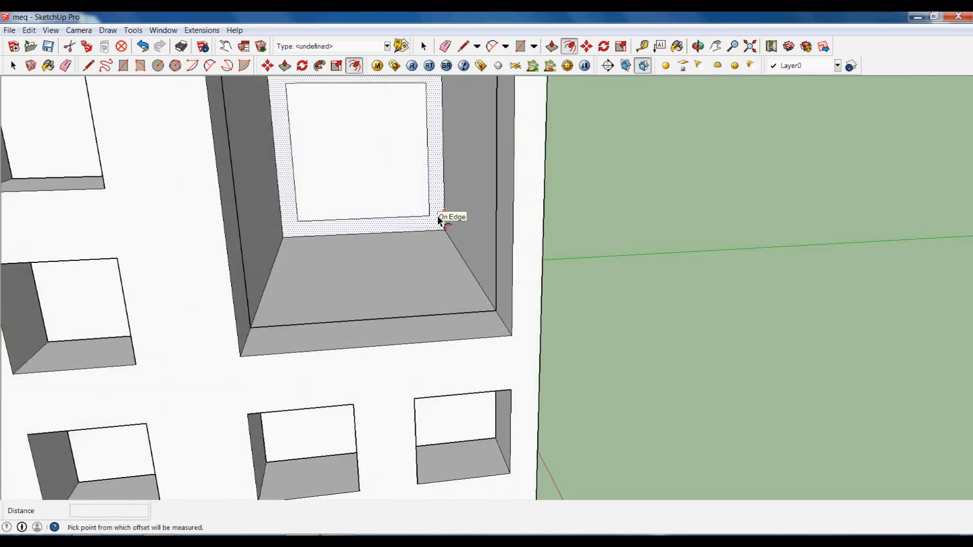
key("p")
left_click(438, 216)
middle_click_drag(438, 216, 666, 319)
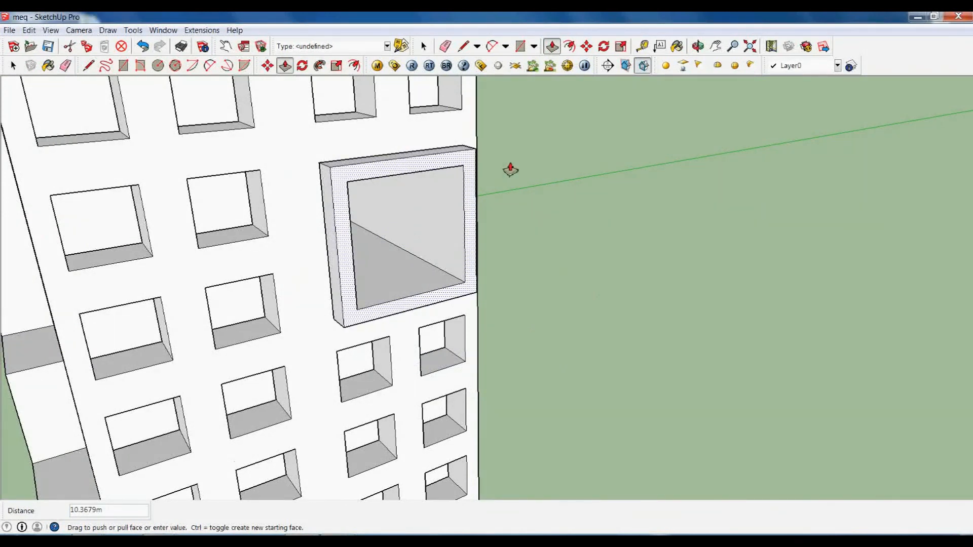
type("11")
key("Return")
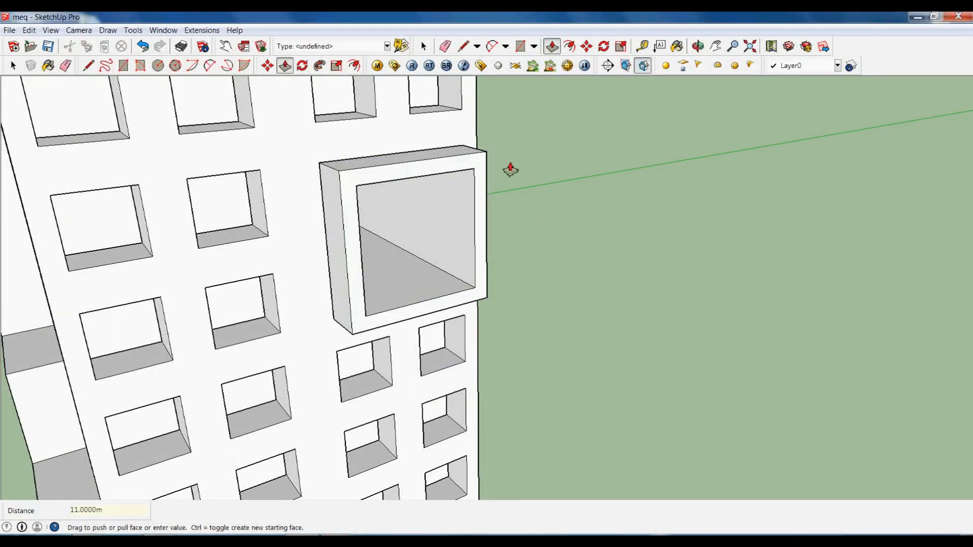
left_click(478, 169)
type("-")
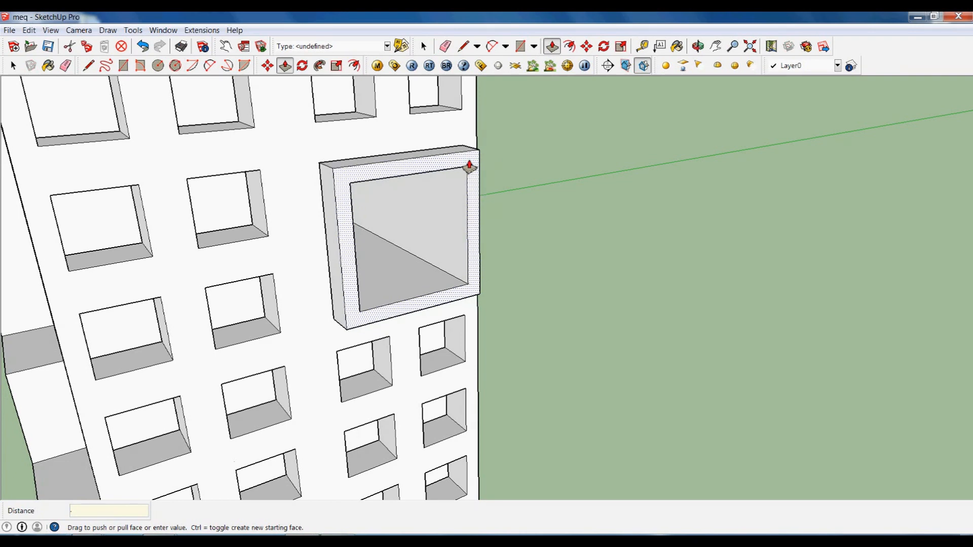
key("Escape")
scroll(542, 213, "down", 5)
middle_click_drag(505, 252, 594, 359)
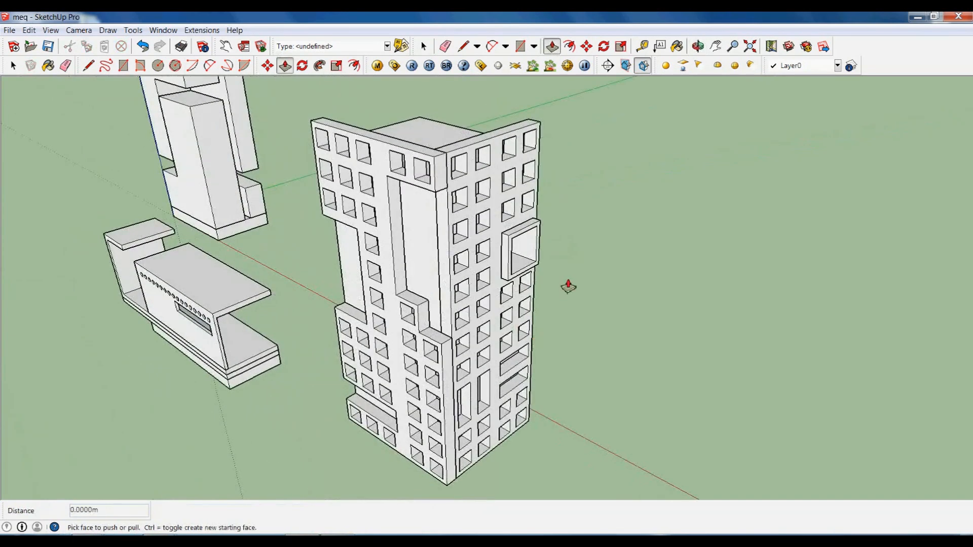
- Examine the completed tower with its projecting frame, and the massing of the tall building beside it
key("space")
middle_click_drag(549, 327, 712, 318)
middle_click_drag(424, 361, 527, 307)
middle_click_drag(302, 366, 455, 444)
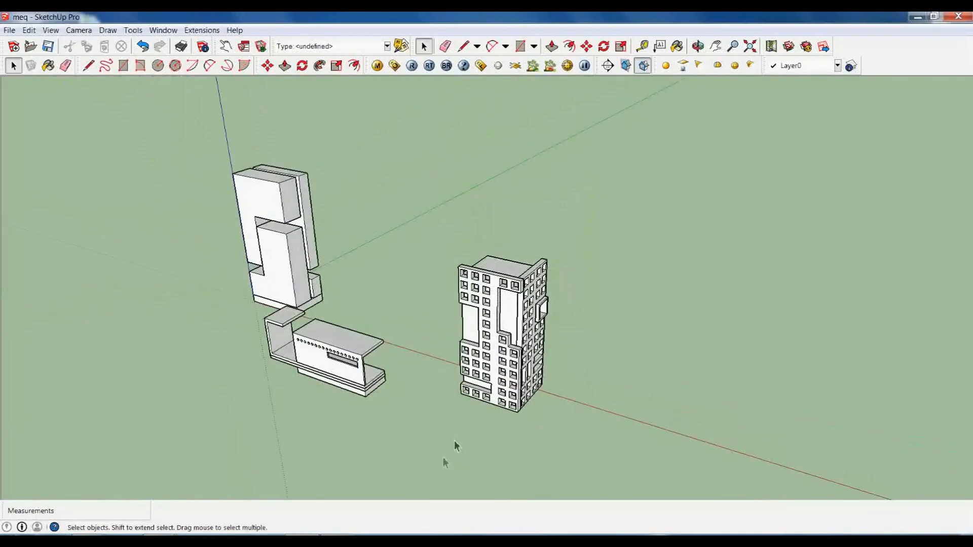
scroll(381, 466, "up", 1)
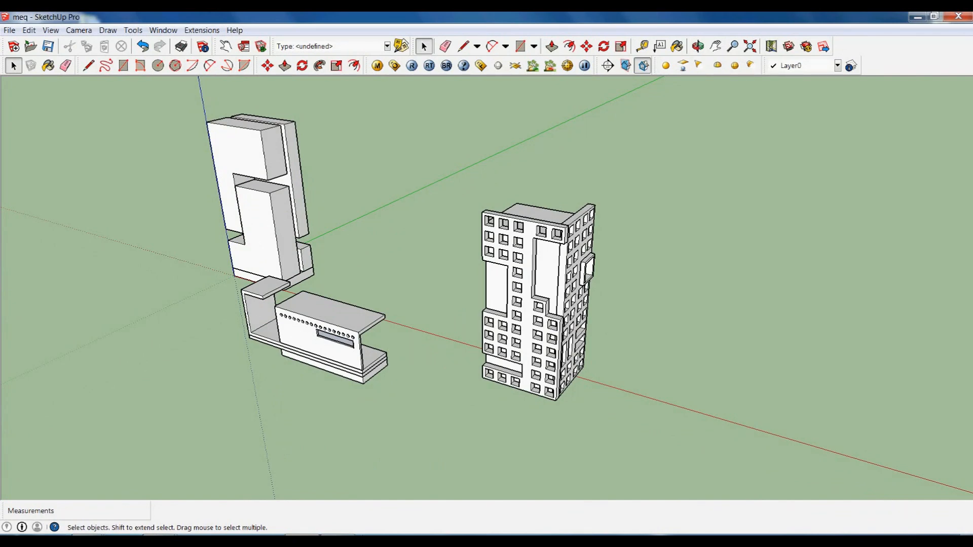
scroll(760, 509, "down", 1)
scroll(201, 269, "up", 2)
middle_click_drag(202, 269, 421, 332)
scroll(281, 289, "up", 2)
scroll(281, 289, "up", 2)
middle_click_drag(365, 315, 385, 294)
middle_click_drag(463, 263, 434, 278)
scroll(379, 170, "up", 1)
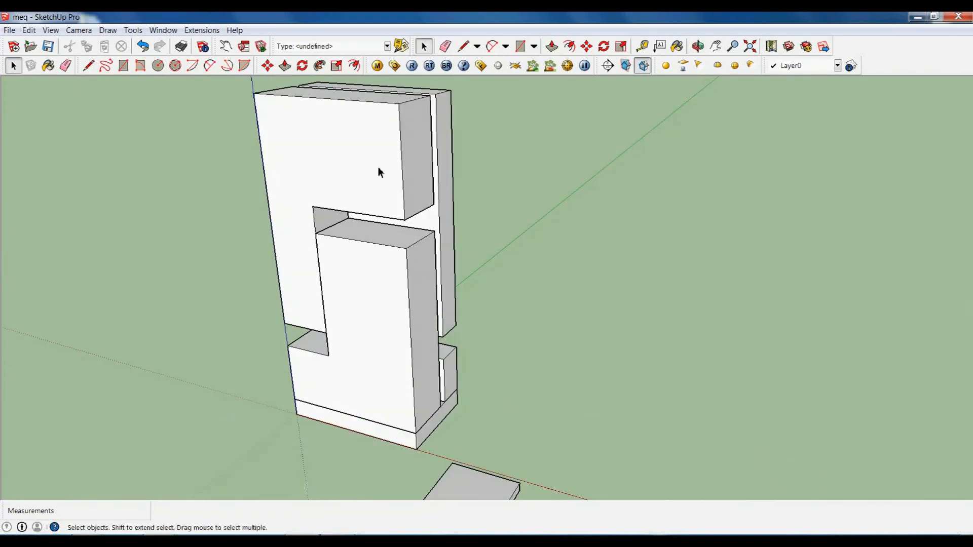
- Switch to the photo viewer to study the reference render "primer prueba", and close it to return to the model
mouse_move(337, 541)
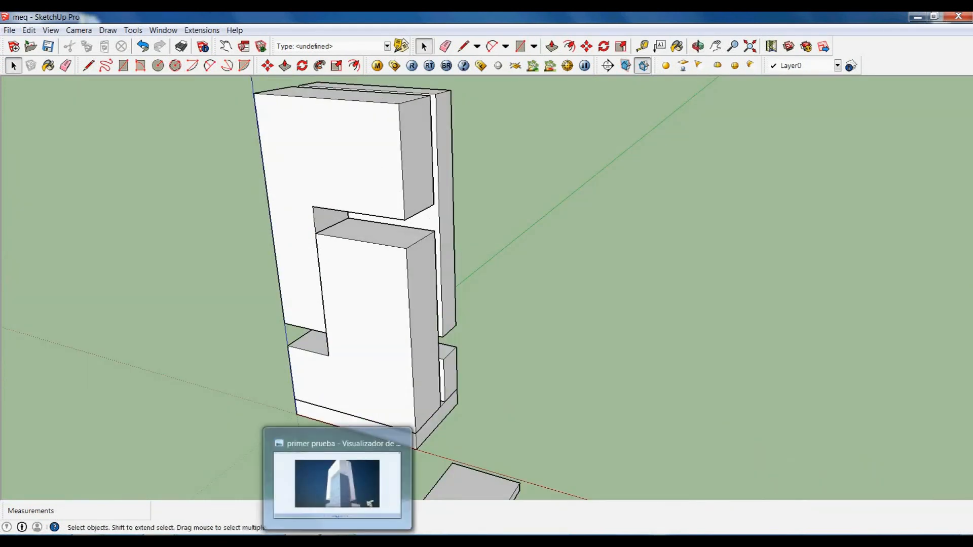
left_click(366, 534)
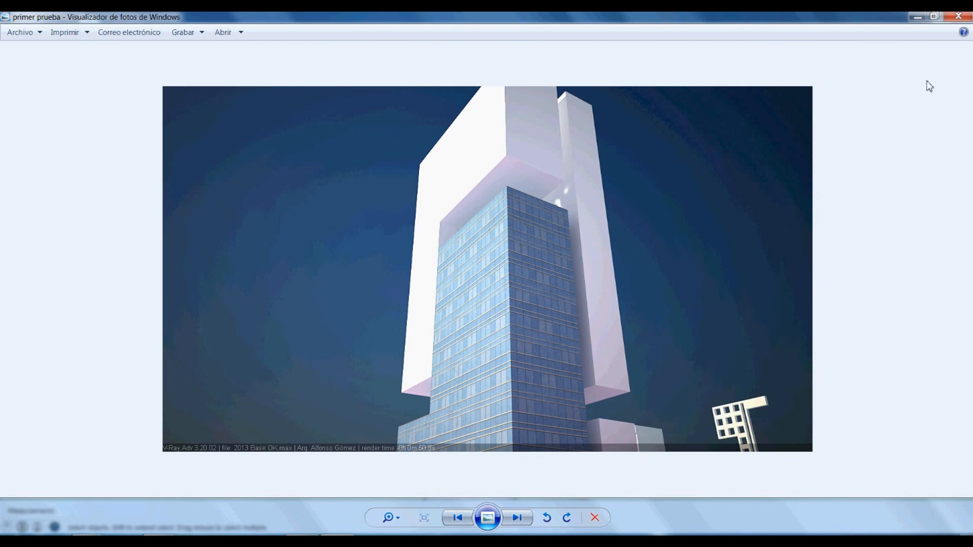
left_click(958, 16)
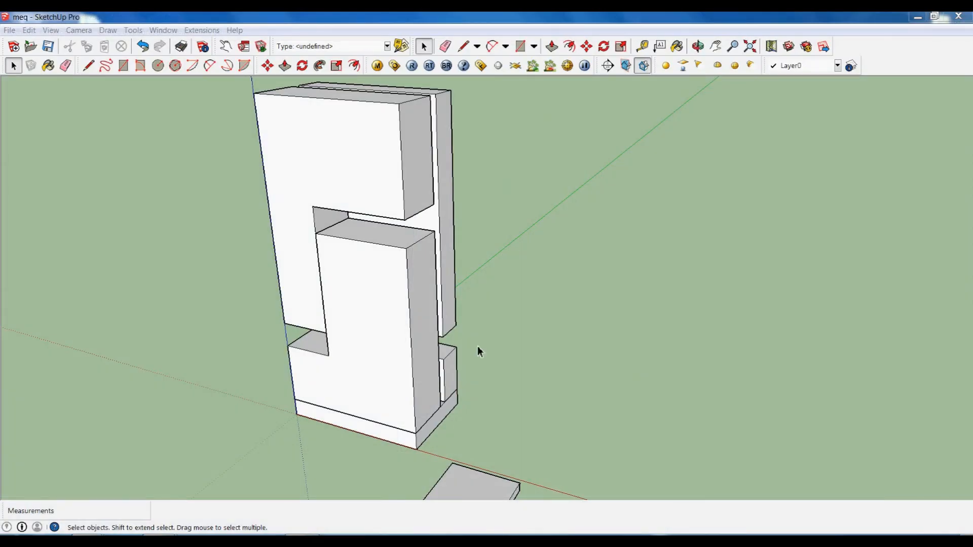
- Review the overall arrangement of the tall building, the low volume and the tower with the perforated facades
middle_click_drag(507, 333, 482, 302)
scroll(476, 258, "down", 4)
middle_click_drag(619, 352, 581, 370)
scroll(949, 447, "up", 3)
scroll(460, 228, "down", 5)
middle_click_drag(507, 323, 547, 338)
scroll(716, 341, "up", 3)
scroll(537, 382, "up", 3)
mouse_move(537, 382)
middle_mouse_down()
mouse_move(624, 349)
mouse_move(560, 341)
mouse_move(545, 389)
middle_mouse_up()
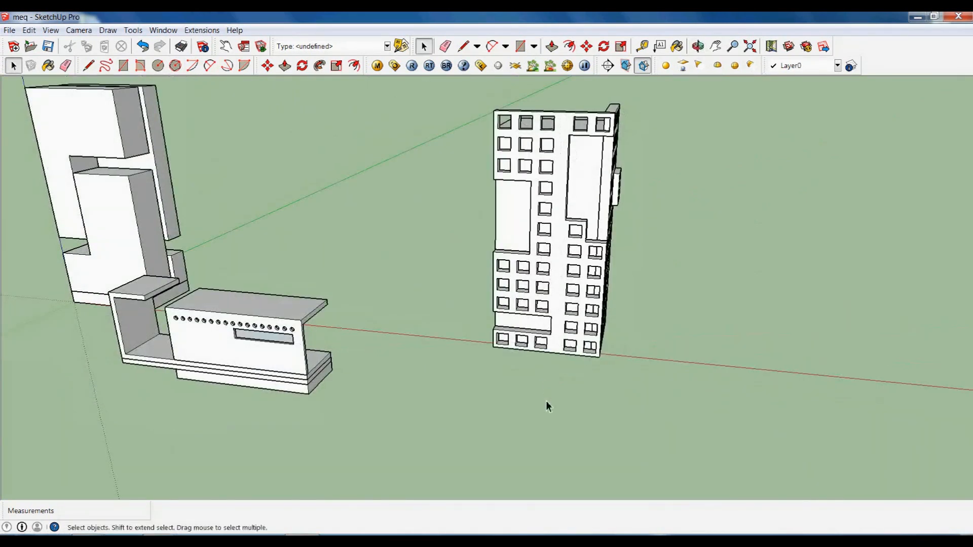